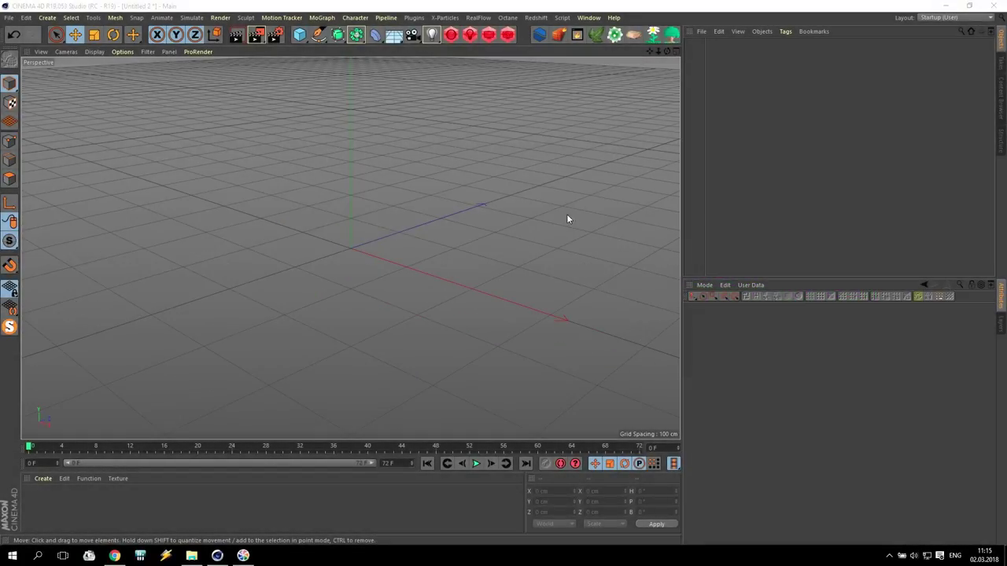
- Add a Cube primitive and set its Size X and Size Z to 100 cm
left_click(299, 34)
left_click(402, 50)
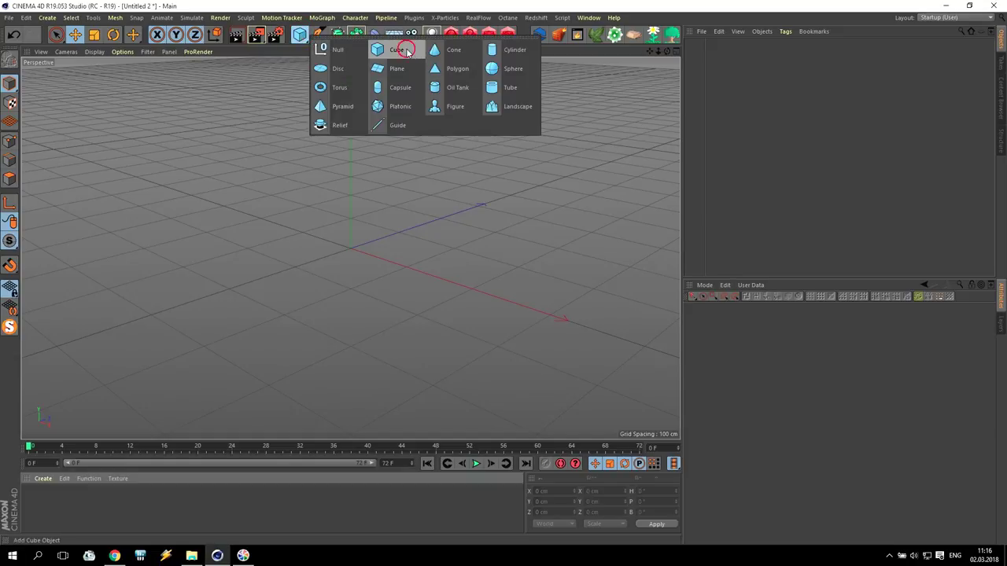
left_click(740, 344)
type("10")
left_click(739, 363)
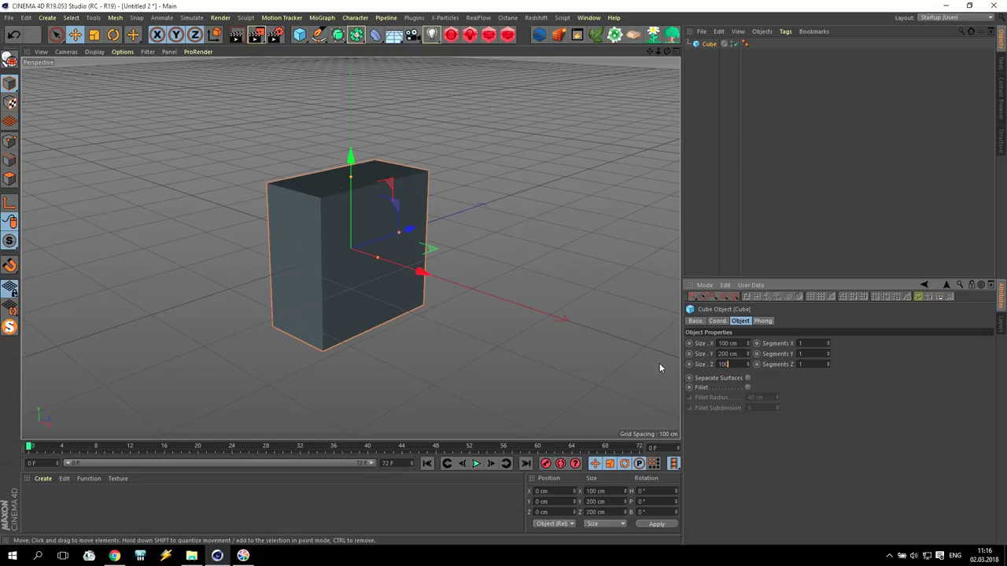
type("100")
key("Return")
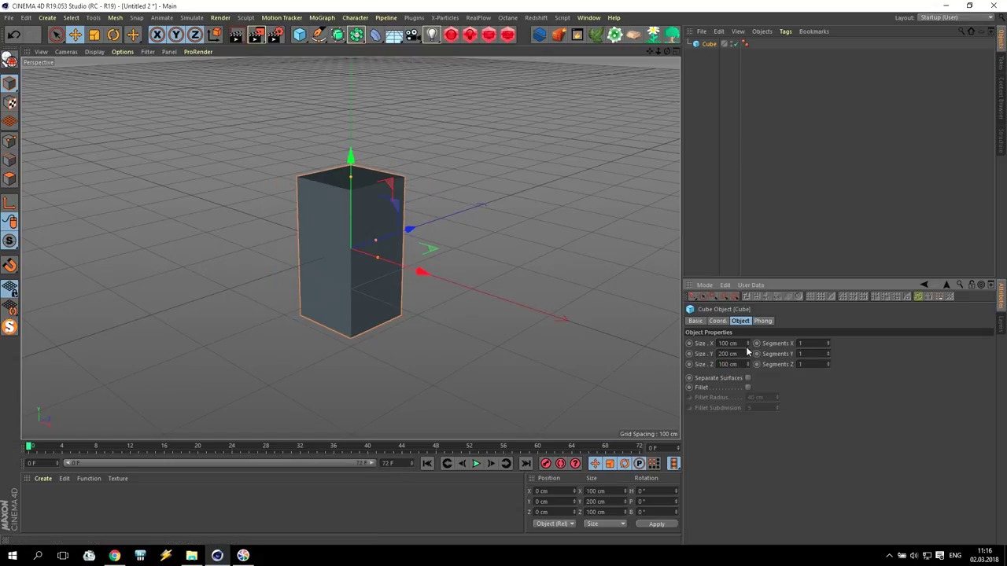
scroll(352, 247, "up", 2)
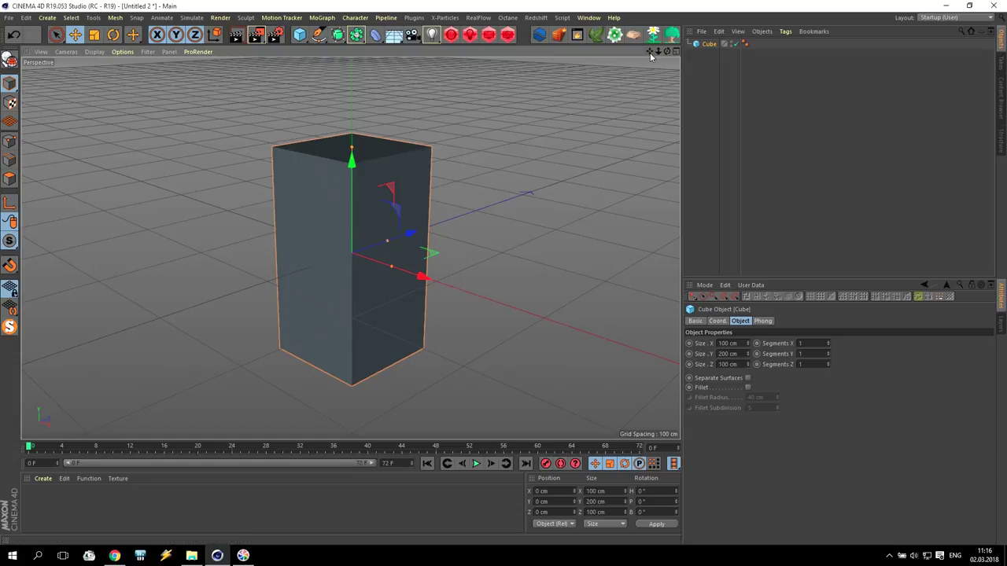
left_click_drag(650, 55, 645, 47)
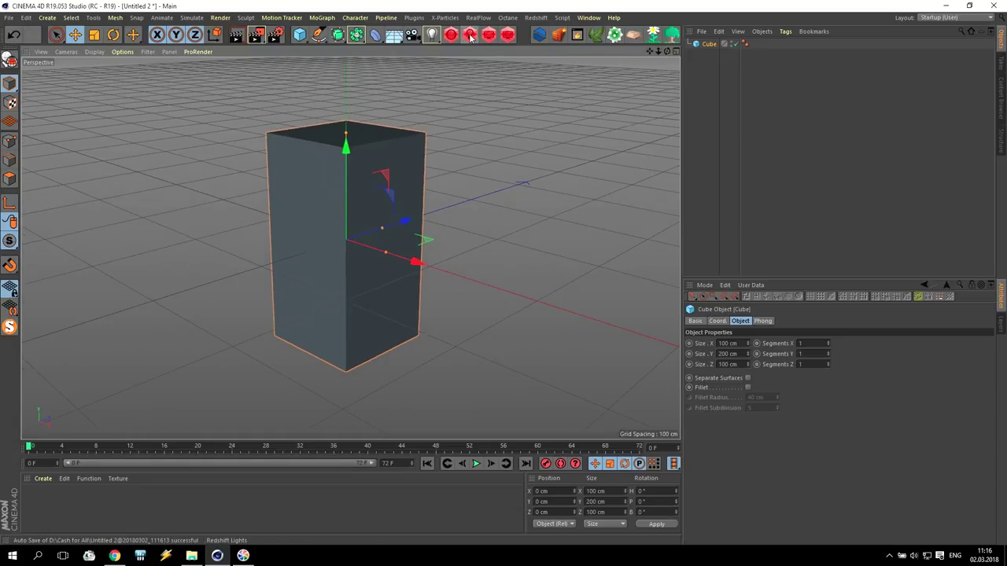
- Add a Redshift Dome Light and change its tint from white to mid grey
left_click(470, 36)
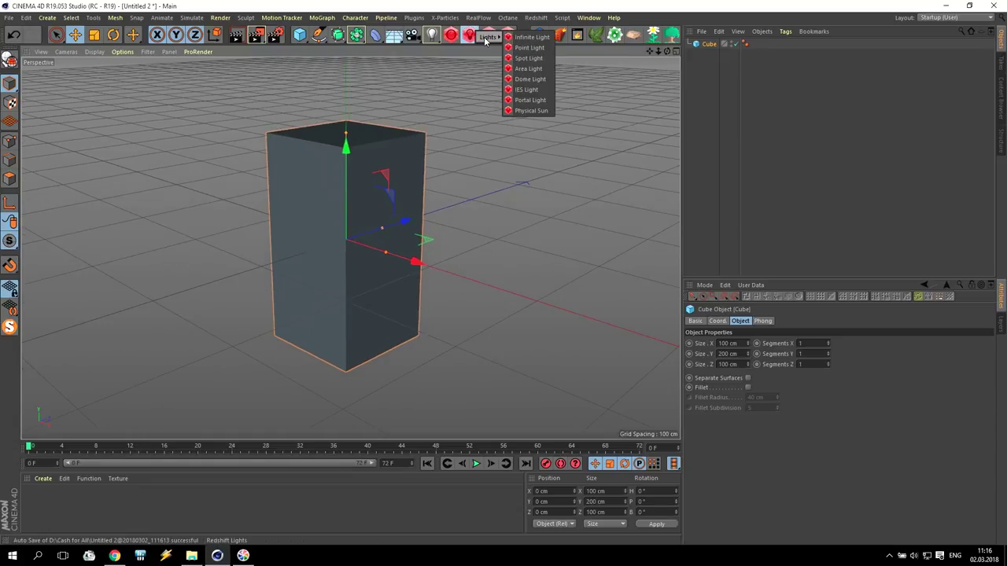
left_click(529, 79)
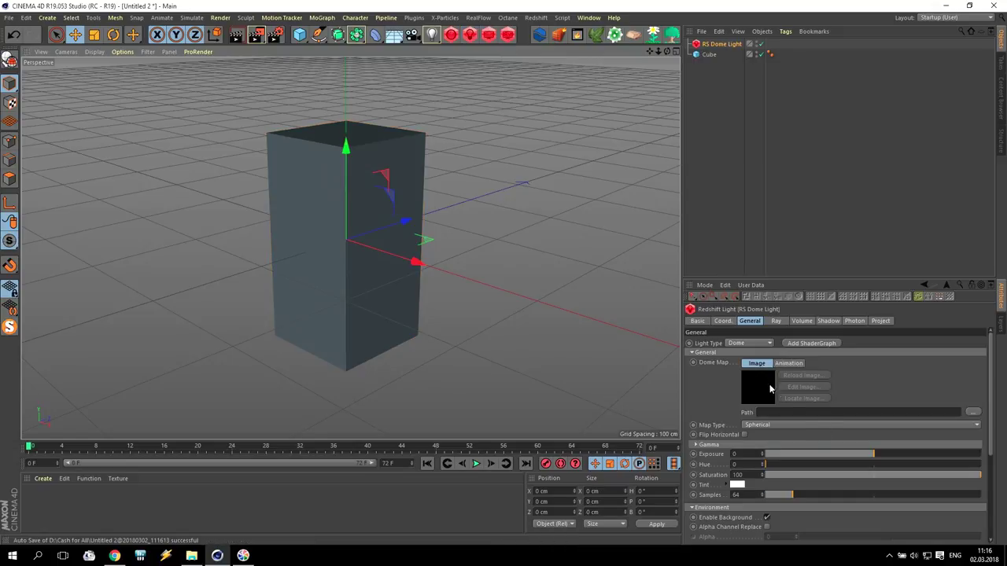
left_click(736, 486)
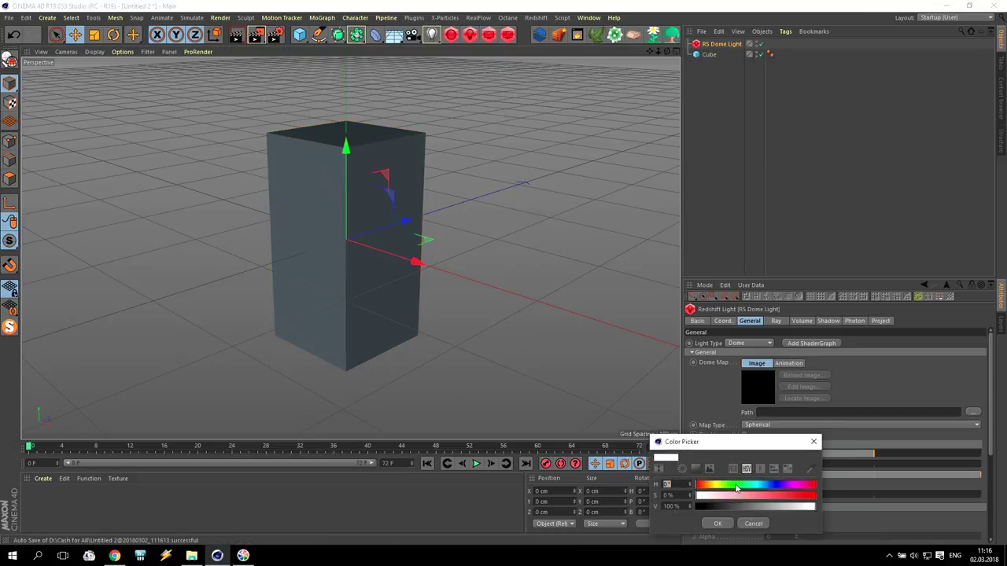
left_click(716, 523)
- Open the Redshift RenderView and move its window away from the object and attribute settings
left_click(507, 36)
left_click(329, 47)
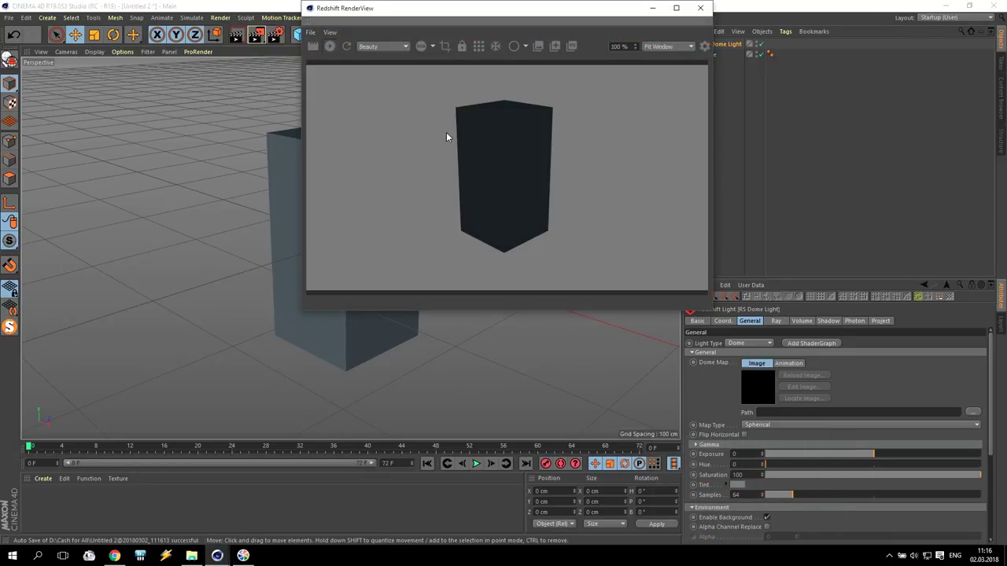
left_click_drag(543, 14, 281, 132)
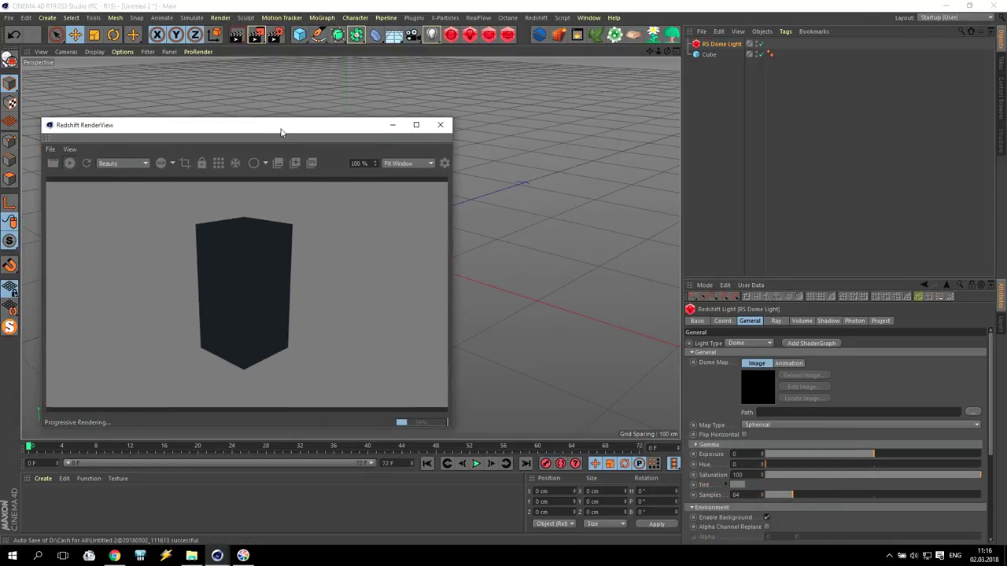
- Set the Redshift progressive rendering passes to 32 in the render settings, and close the settings and RenderView windows
left_click(275, 34)
left_click(472, 240)
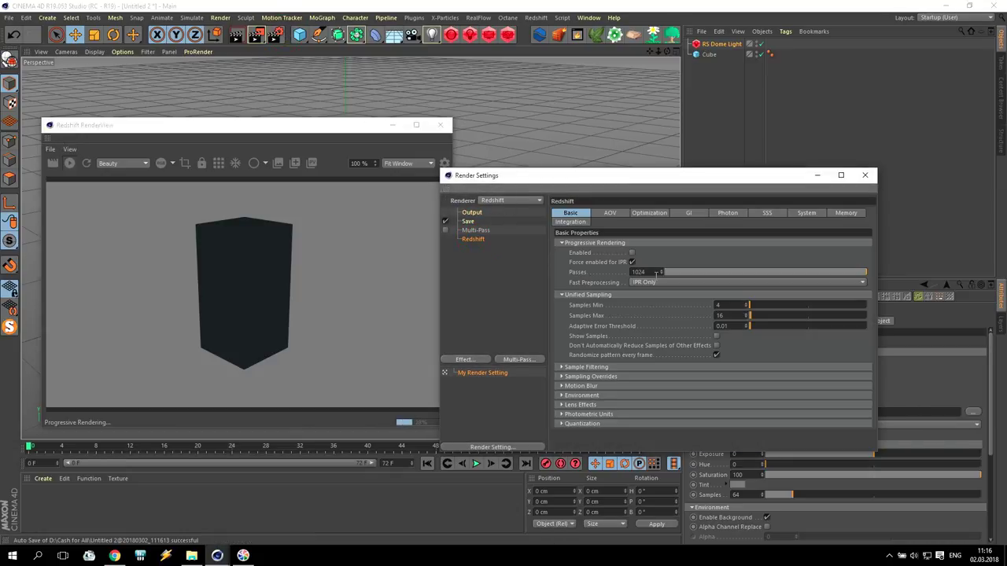
double_click(638, 272)
type("32")
key("Return")
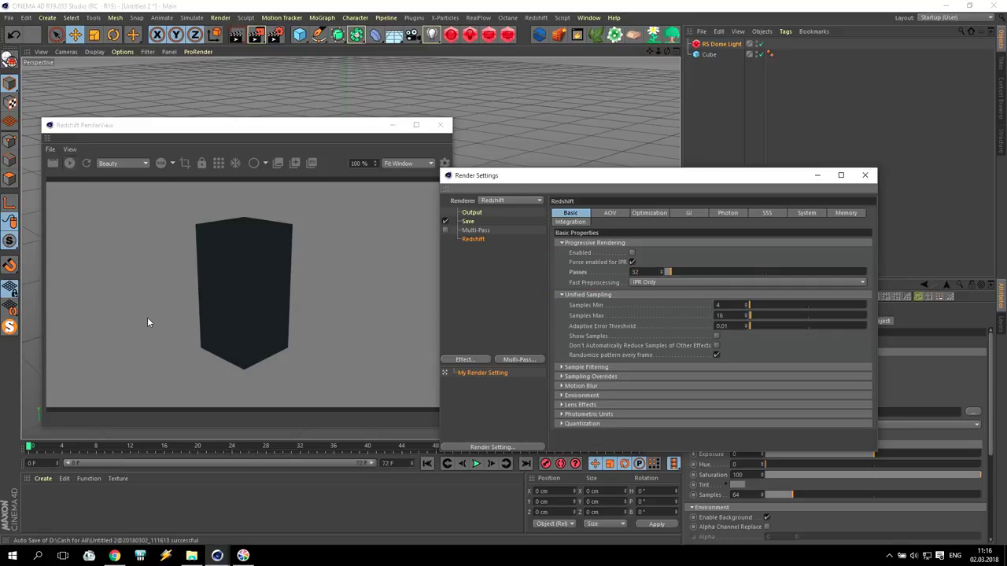
left_click(865, 174)
left_click_drag(288, 127, 279, 73)
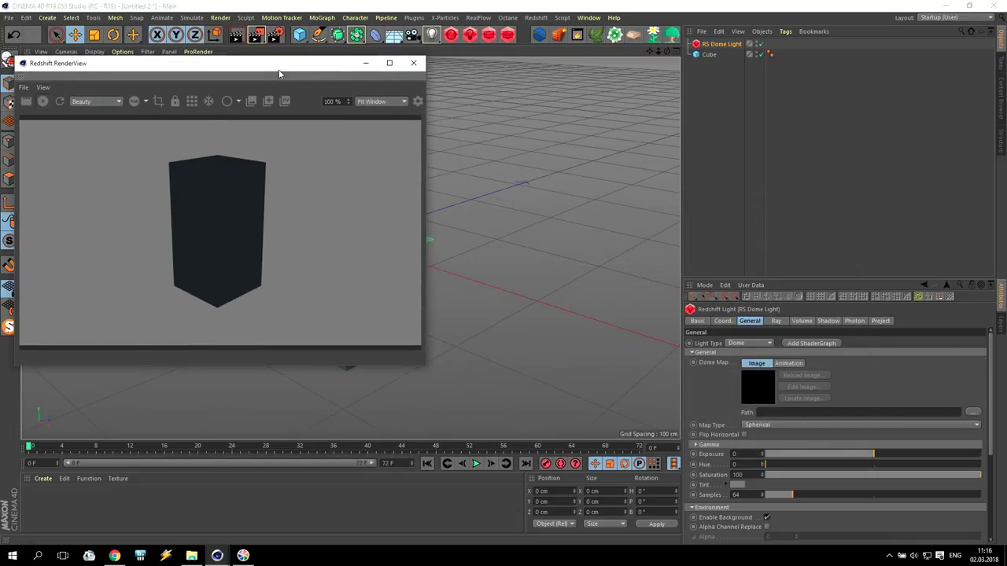
left_click(413, 63)
- Create a new Redshift material of the Material type
left_click(44, 479)
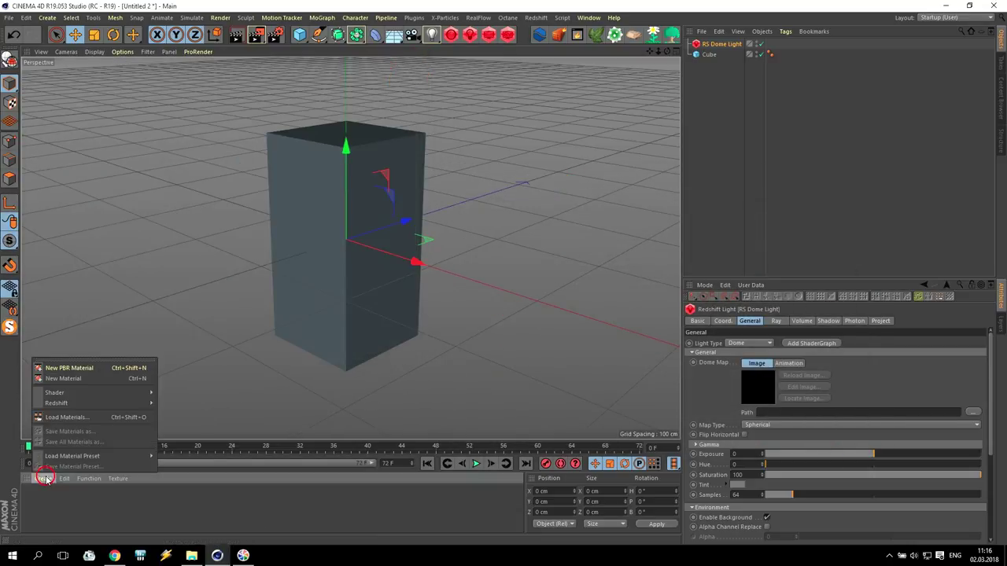
mouse_move(66, 408)
mouse_move(165, 404)
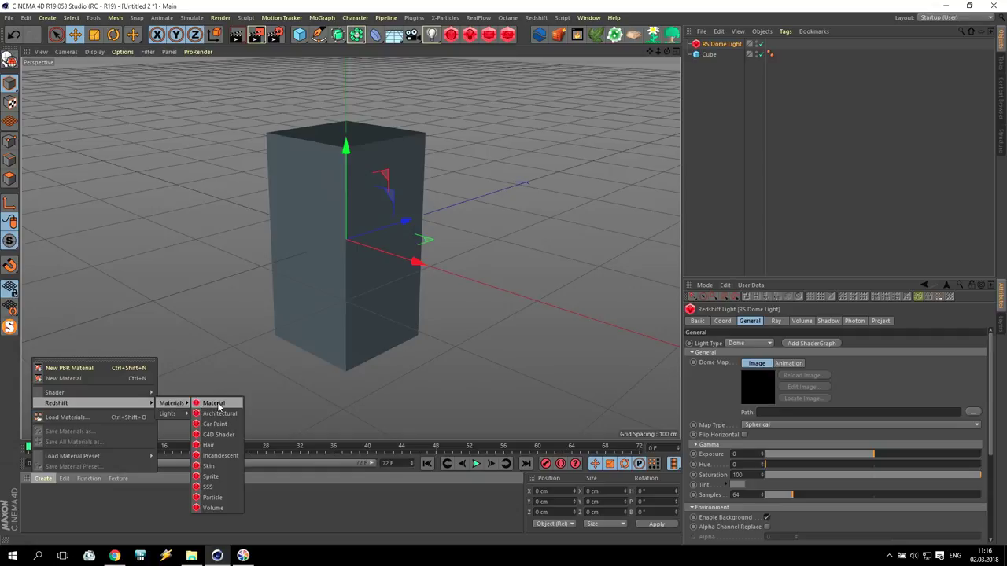
left_click(213, 403)
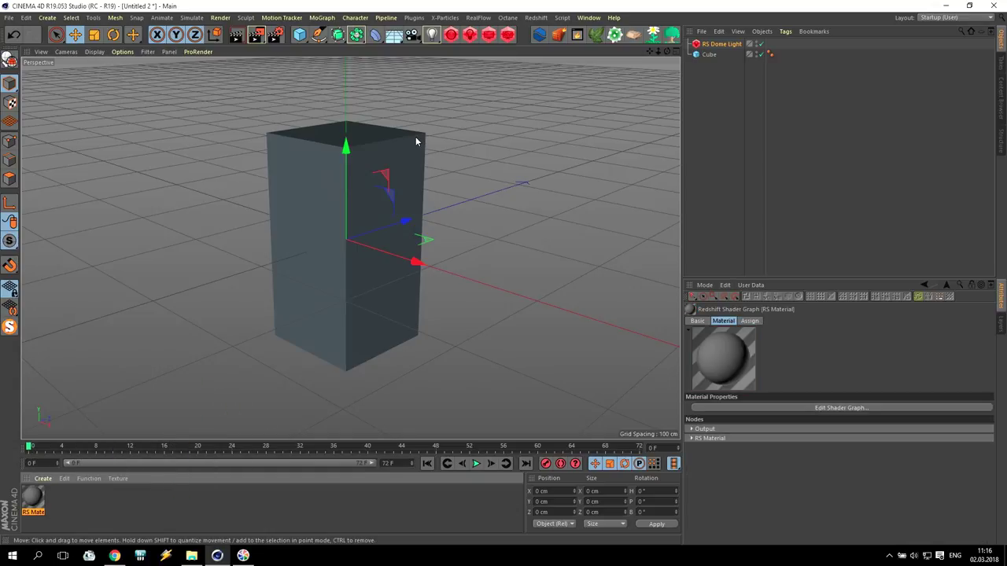
- Open the RS Material in the Redshift Shader Graph editor and place its window so the main toolbar stays accessible
left_click_drag(666, 52, 646, 69)
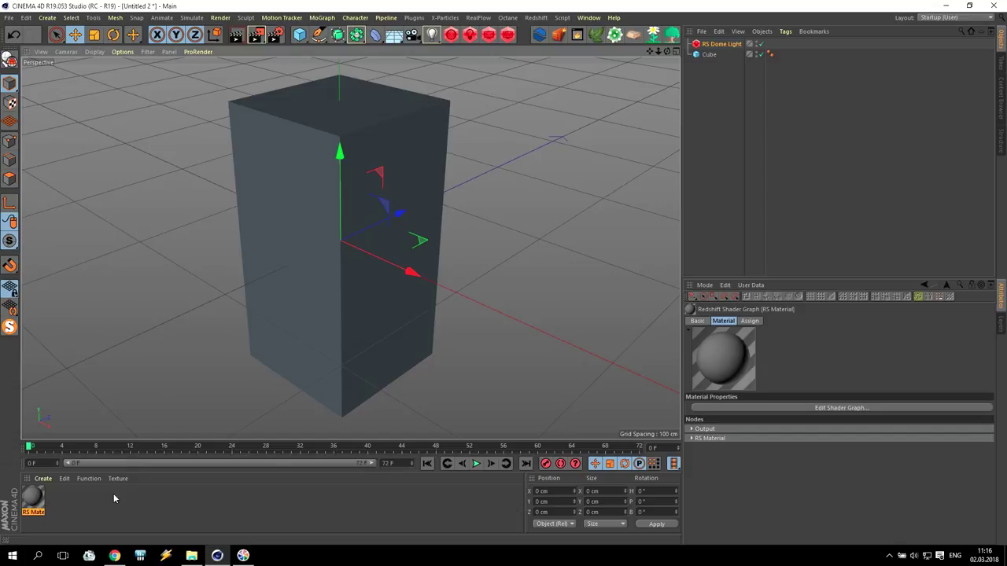
double_click(32, 499)
left_click(357, 104)
left_click_drag(382, 16, 555, 134)
left_click(486, 72)
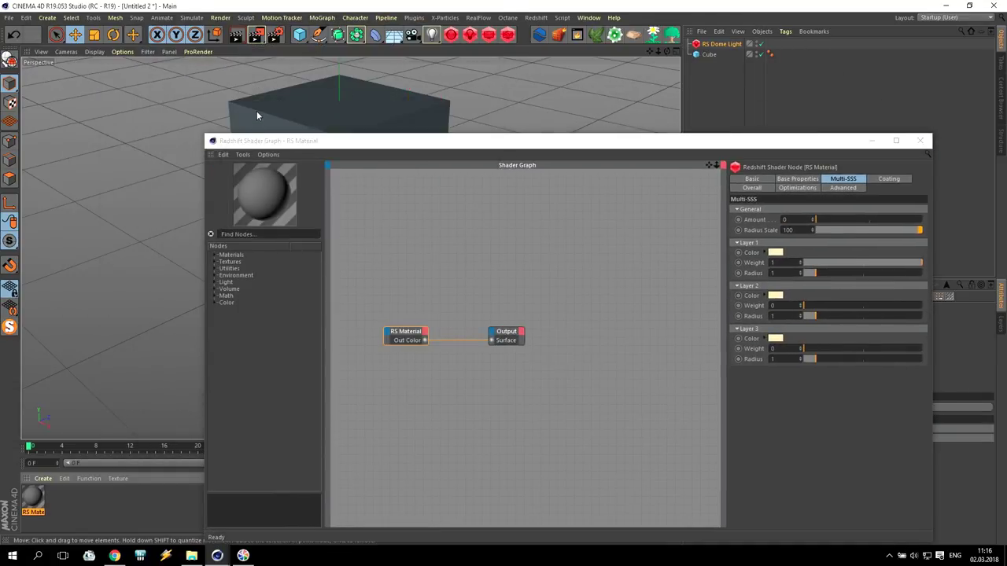
- Dock the Redshift RenderView beside the shader graph, maximize the combined window and narrow the render pane
left_click(507, 35)
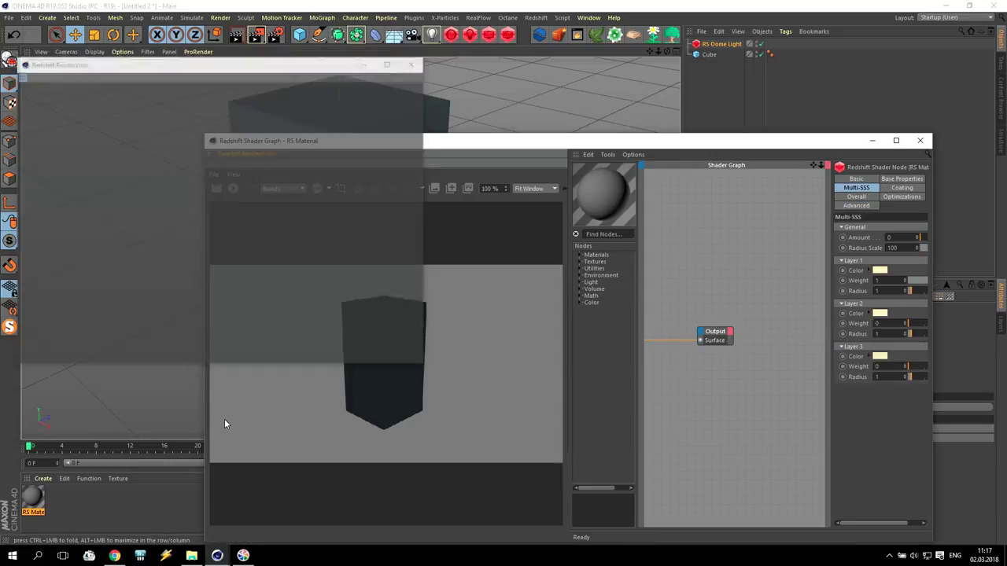
left_click(895, 140)
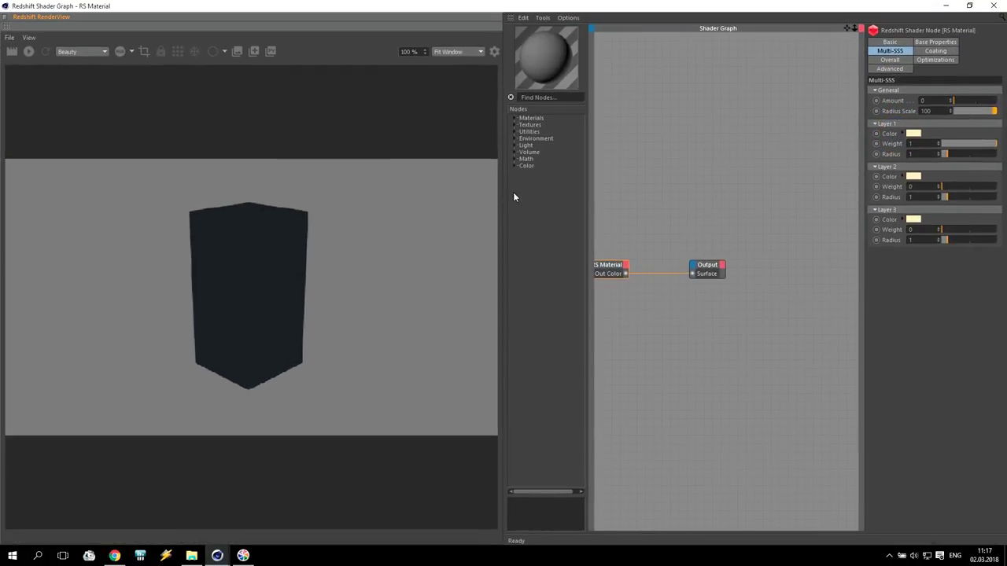
left_click_drag(503, 216, 333, 239)
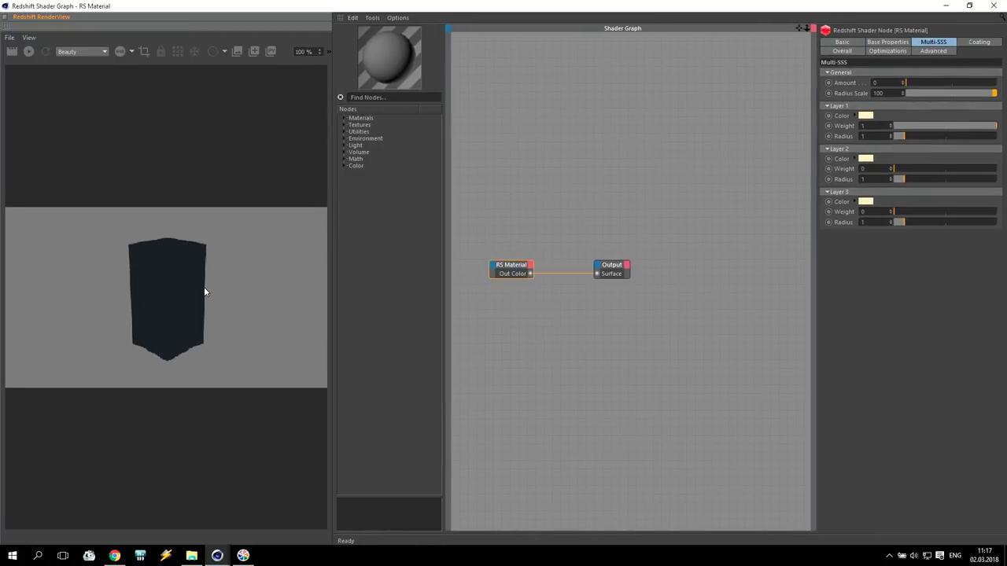
scroll(181, 290, "up", 6)
scroll(182, 289, "down", 5)
- Restore the Shader Graph window, frame the cube more closely in the perspective view and maximize the window again
left_click(895, 7)
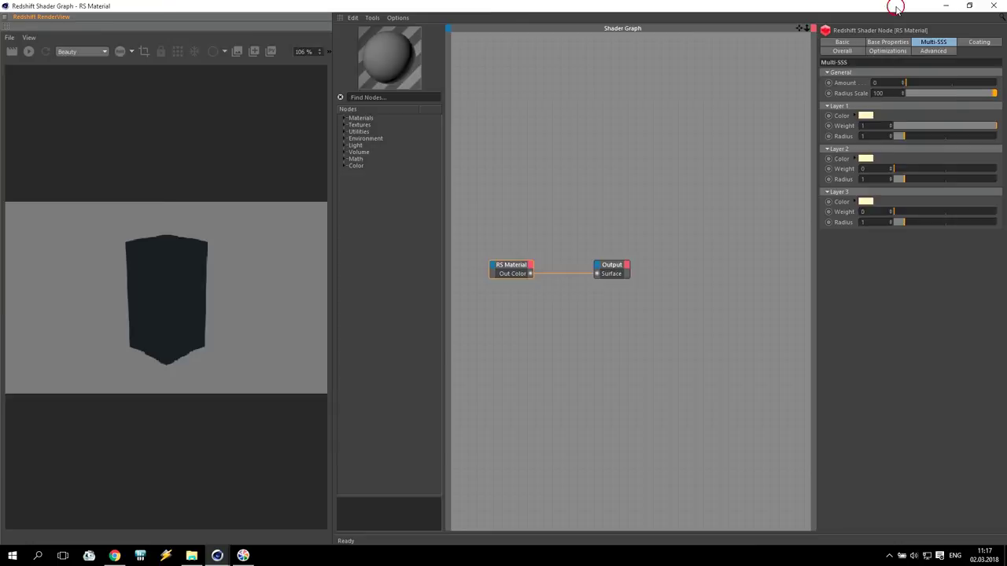
double_click(896, 8)
left_click_drag(667, 51, 635, 83)
left_click(687, 192)
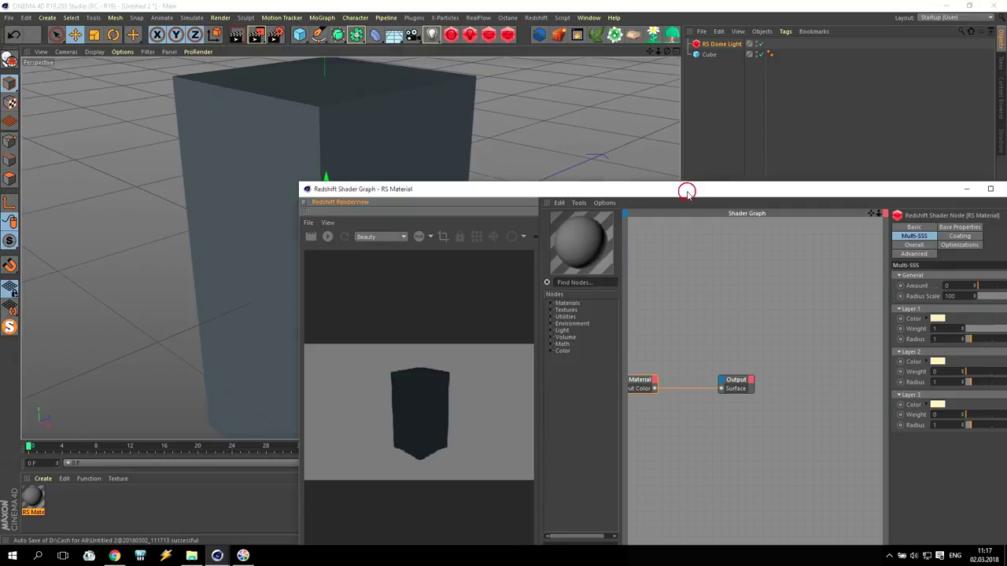
left_click_drag(687, 192, 542, 95)
left_click(846, 91)
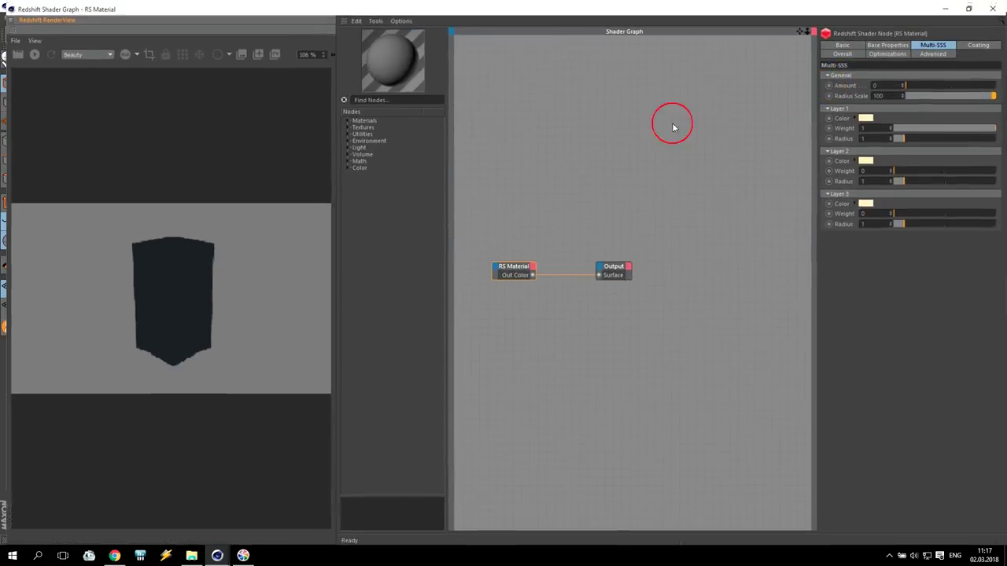
- Start the interactive render in the docked Redshift RenderView
left_click(305, 53)
left_click(306, 52)
double_click(301, 51)
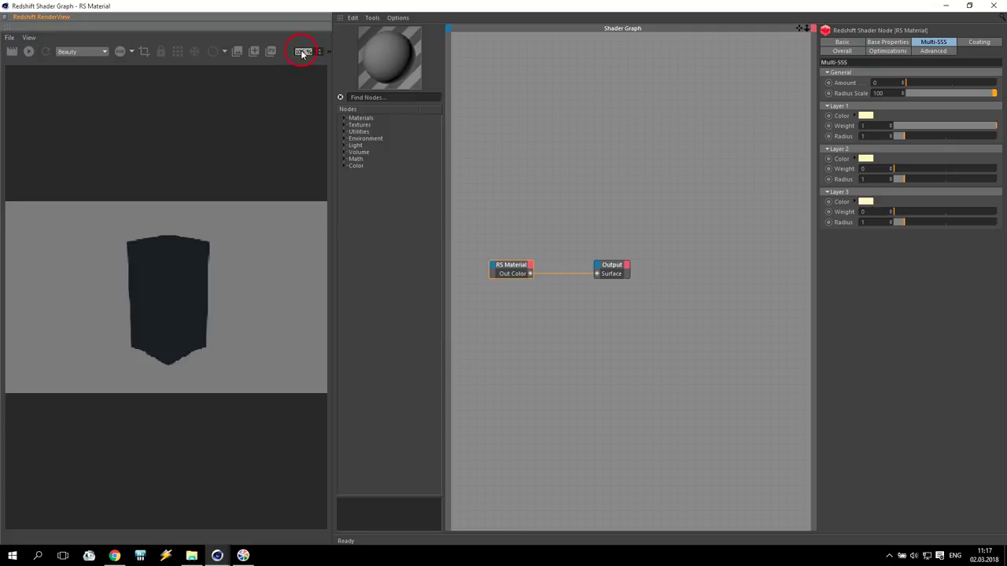
left_click(28, 53)
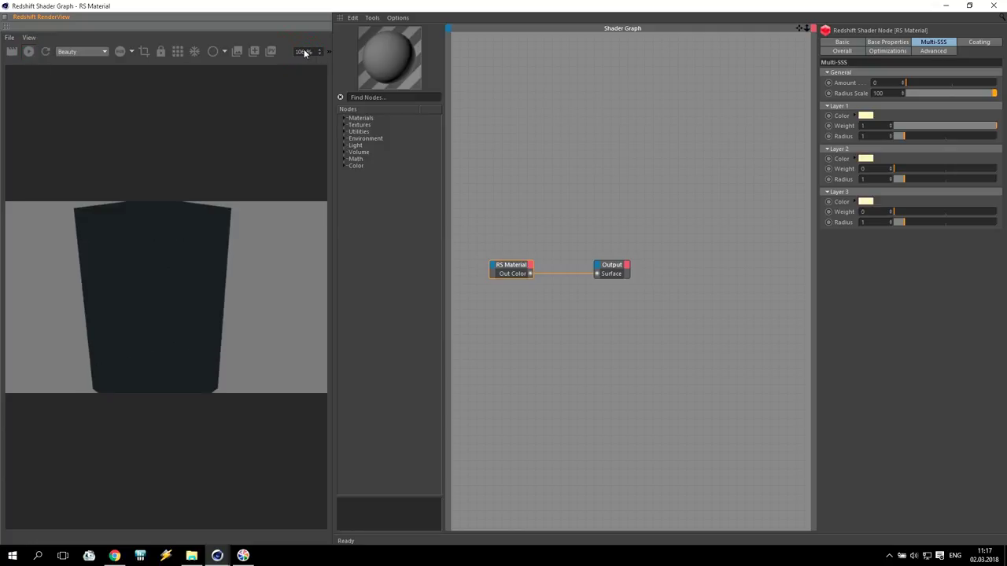
- Add a TriPlanar utility node to the shader graph and connect its Out Color to the Output node's Surface
left_click(801, 30)
left_click_drag(799, 28, 966, 34)
left_click(531, 119)
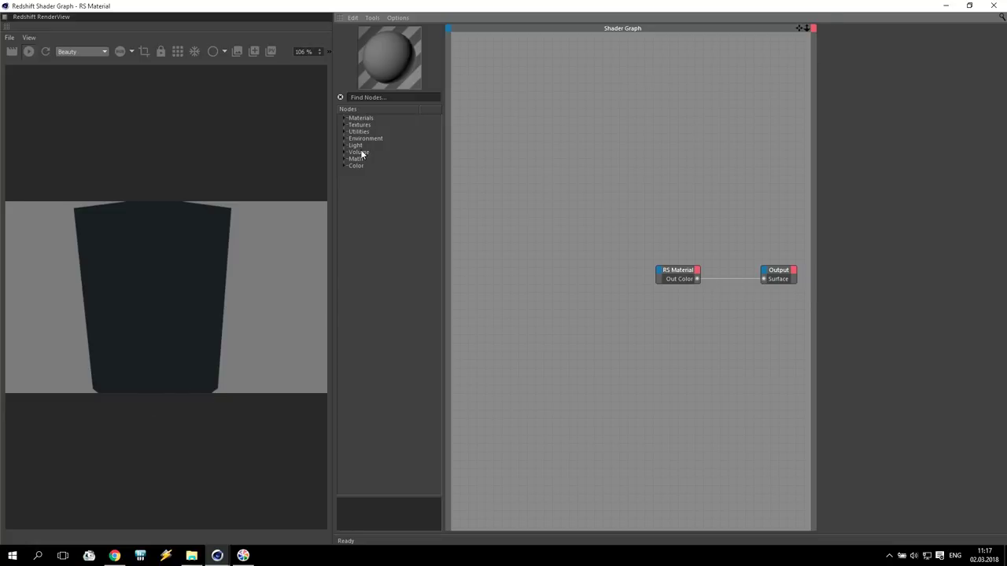
left_click(344, 133)
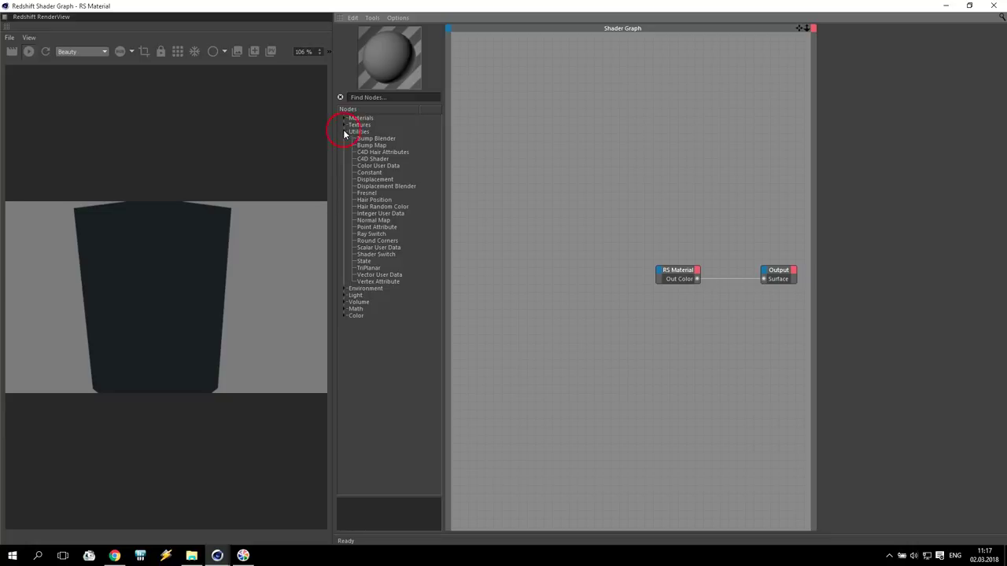
left_click(344, 125)
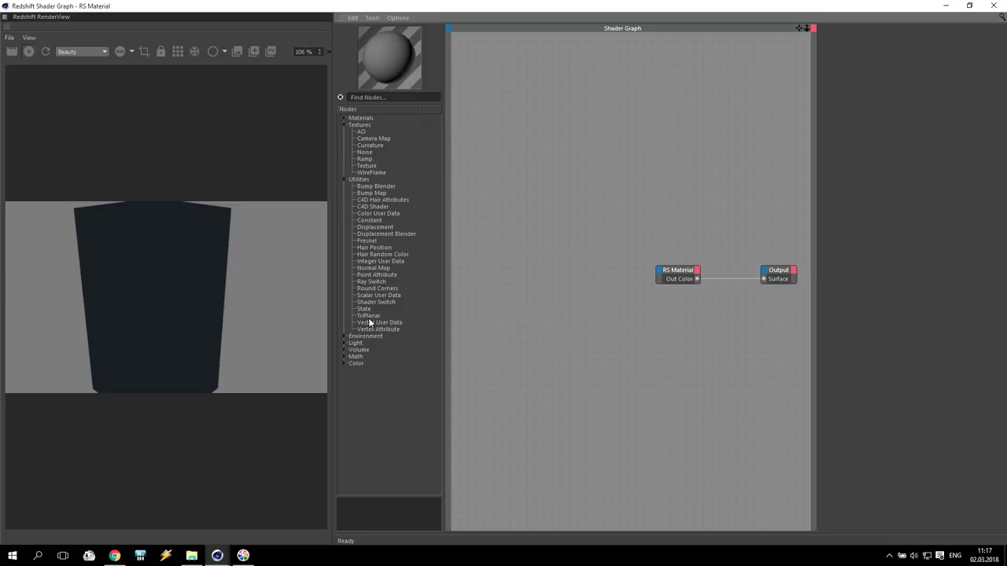
left_click_drag(368, 315, 764, 278)
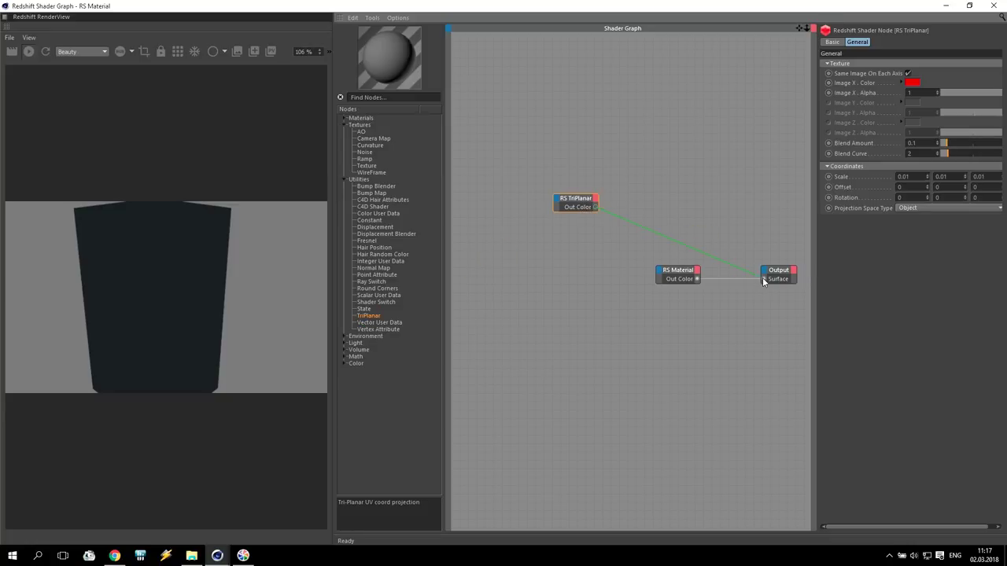
left_click(570, 200)
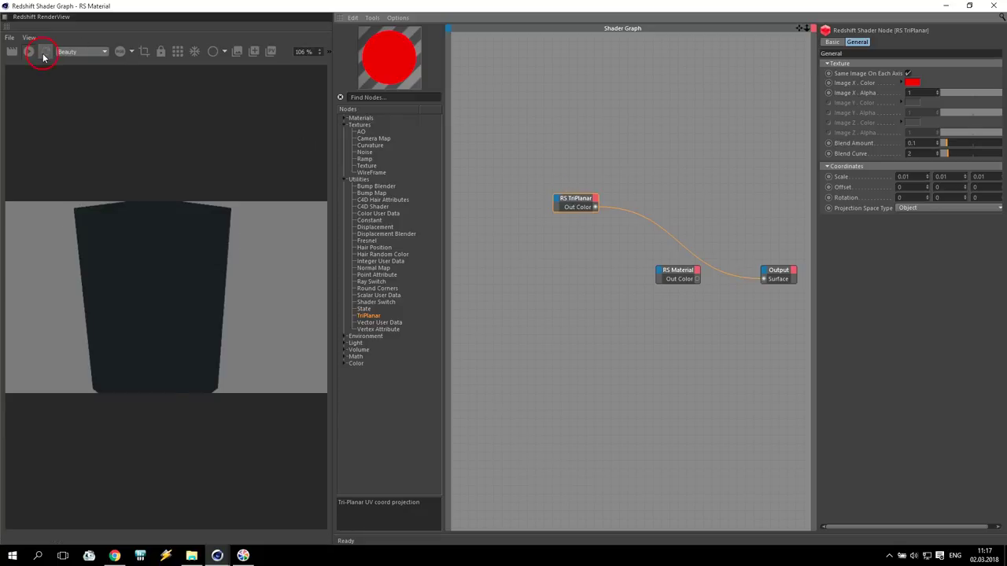
- Assign the RS Material to the cube and maximize the Shader Graph window again
left_click_drag(780, 10, 838, 255)
left_click_drag(33, 497, 708, 55)
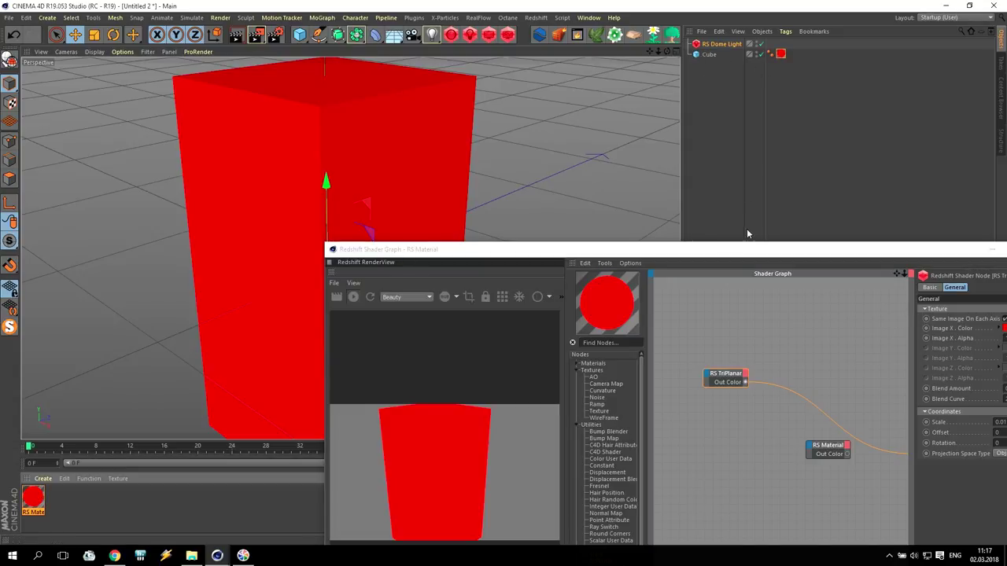
left_click(746, 249)
left_click_drag(746, 250, 558, 148)
left_click(842, 151)
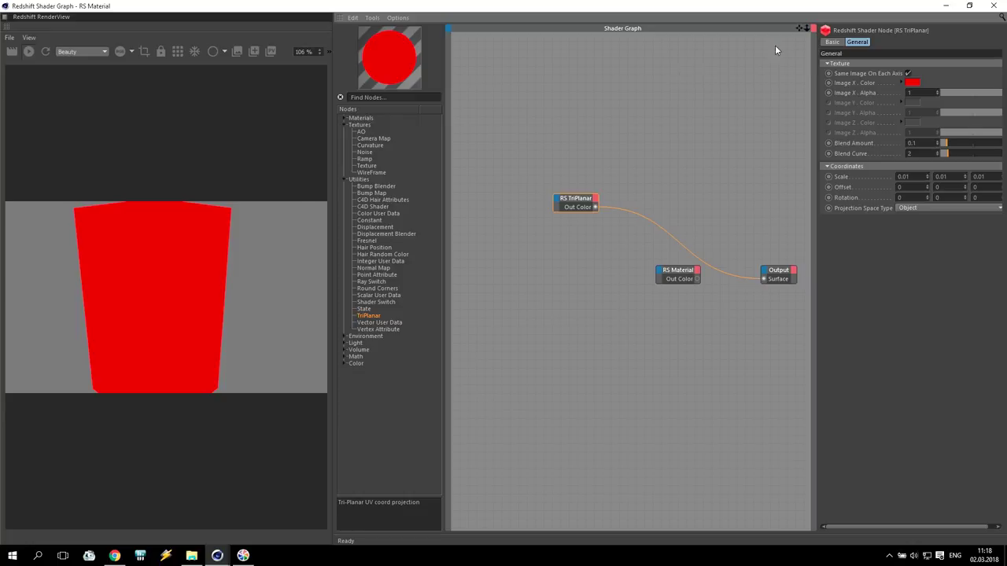
- Widen the node attribute pane and disable Same Image On Each Axis for the RS TriPlanar node
left_click_drag(812, 103, 751, 110)
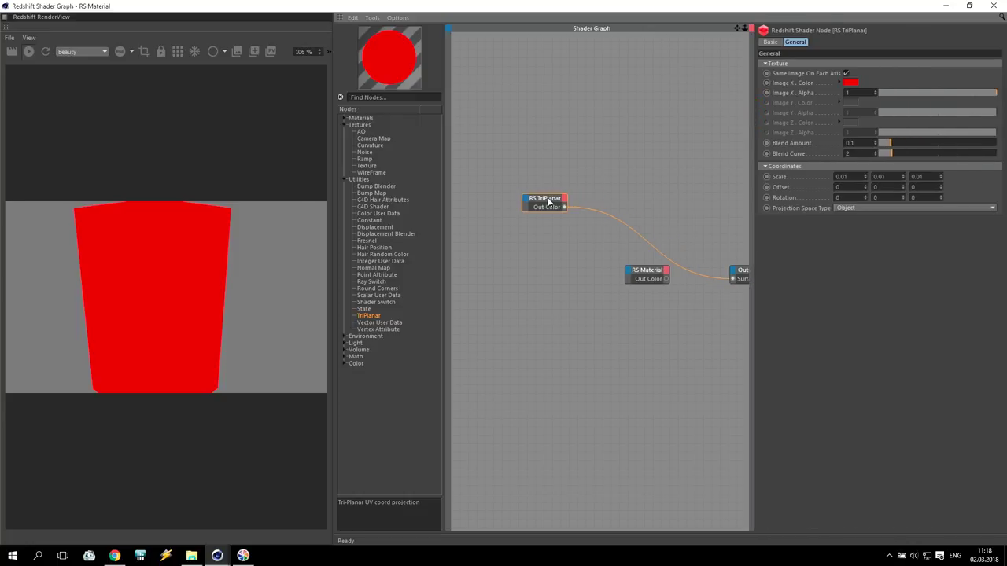
left_click(846, 73)
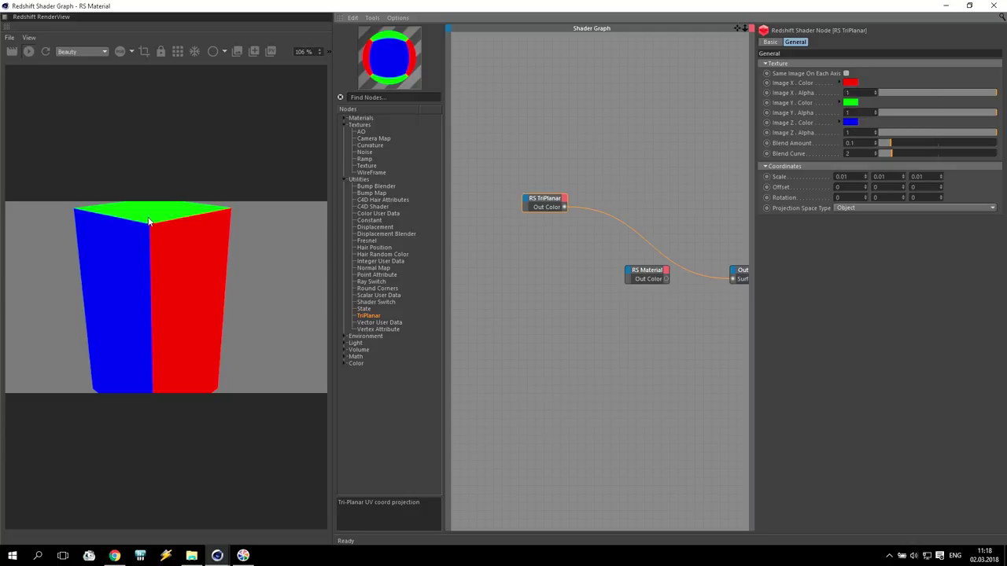
- Add a Noise texture node to the shader graph and connect its output to the TriPlanar node's Image Y input
left_click(364, 152)
left_click_drag(367, 154, 540, 208)
mouse_move(543, 206)
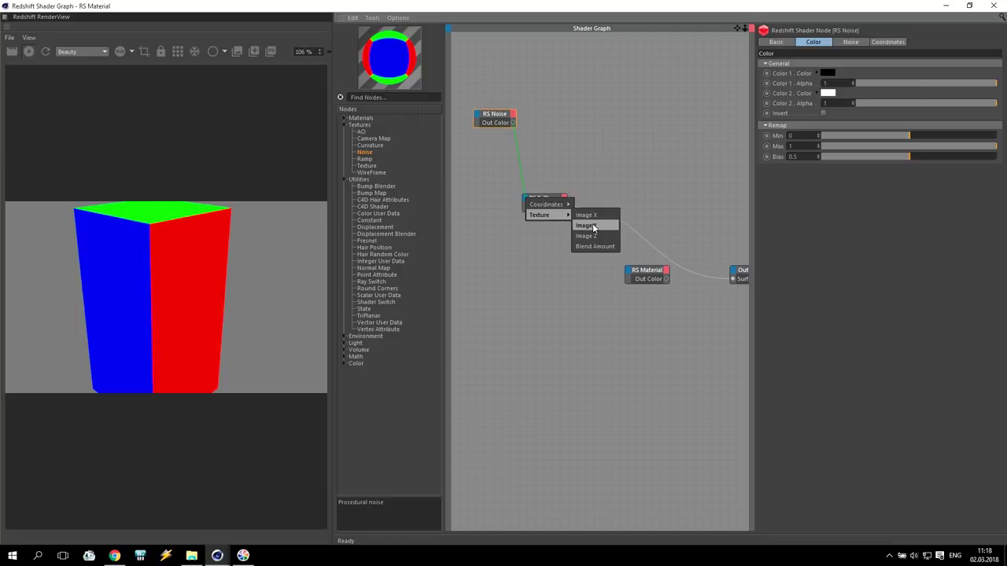
left_click(592, 226)
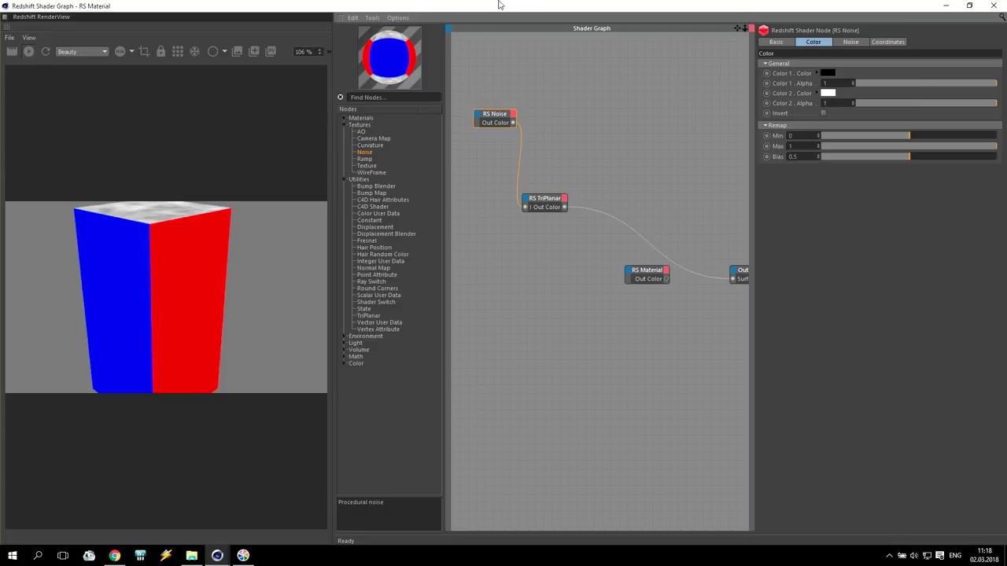
- Enable Fillet on the cube with a 10 cm fillet radius and maximize the Shader Graph window again
left_click_drag(526, 9, 569, 253)
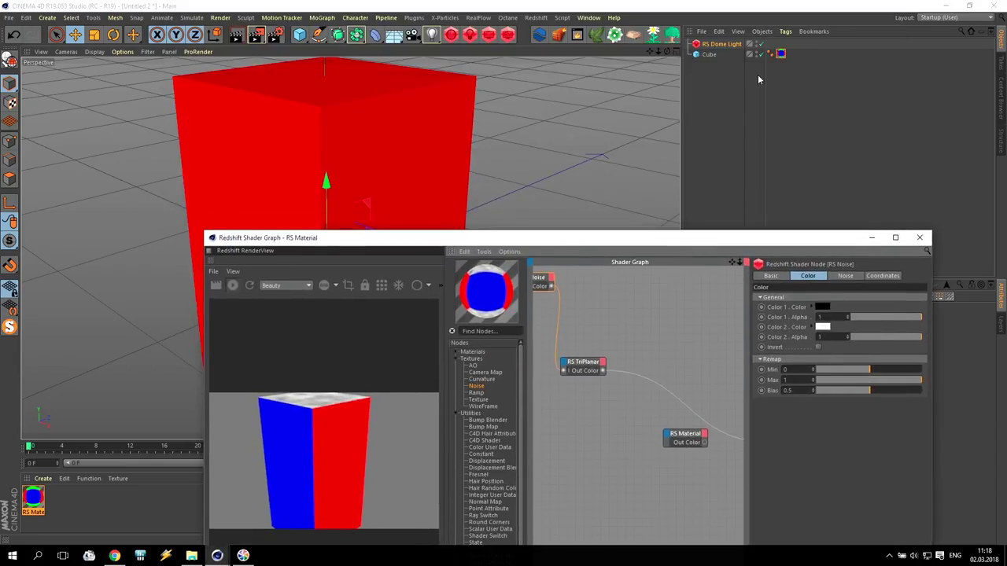
left_click(708, 54)
left_click_drag(678, 234, 420, 165)
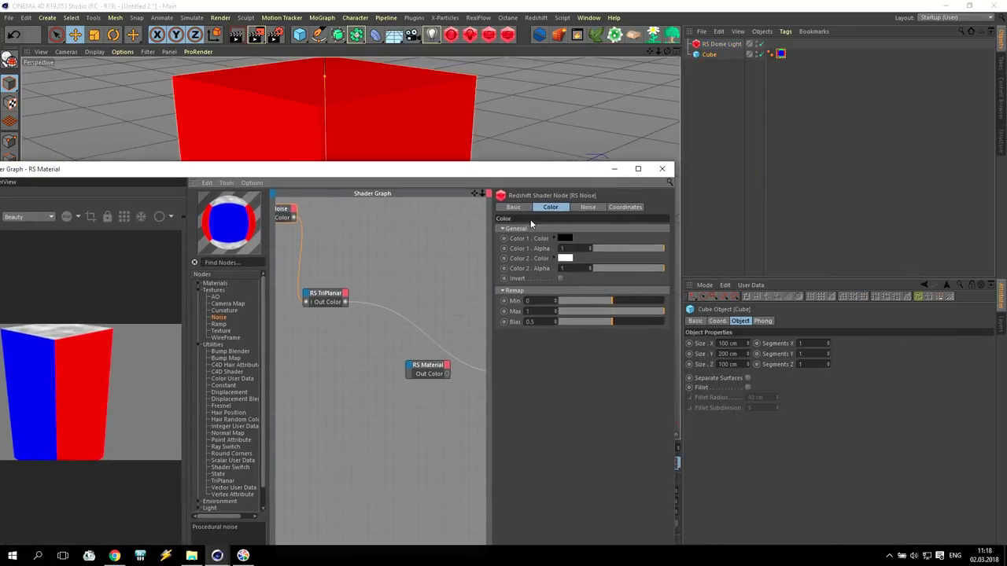
left_click(747, 387)
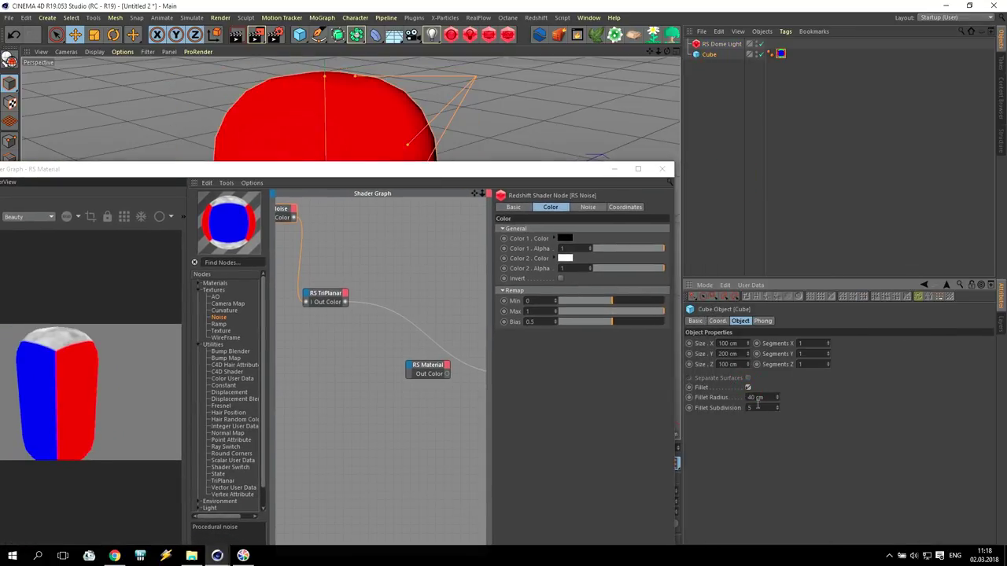
key("Return")
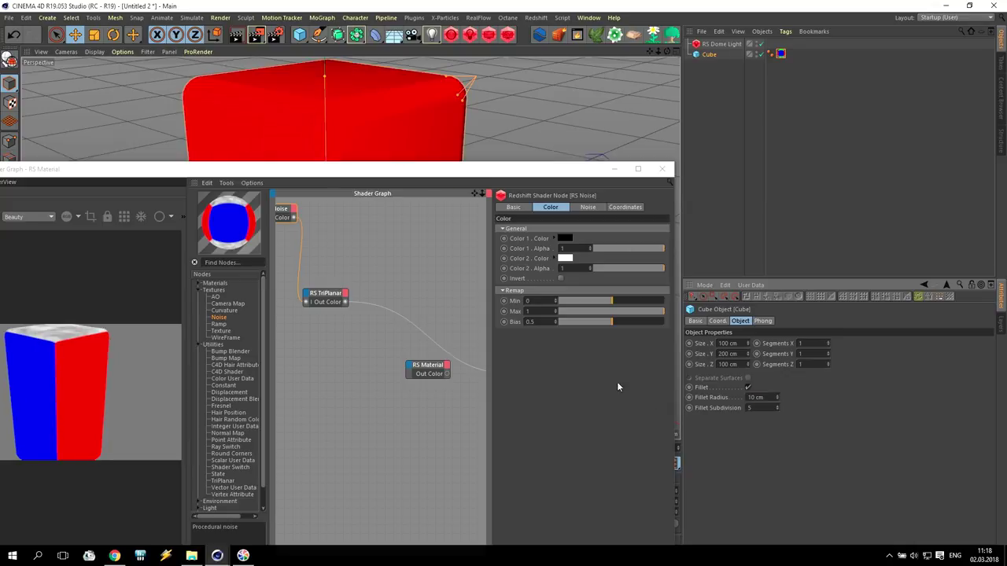
left_click_drag(306, 167, 448, 75)
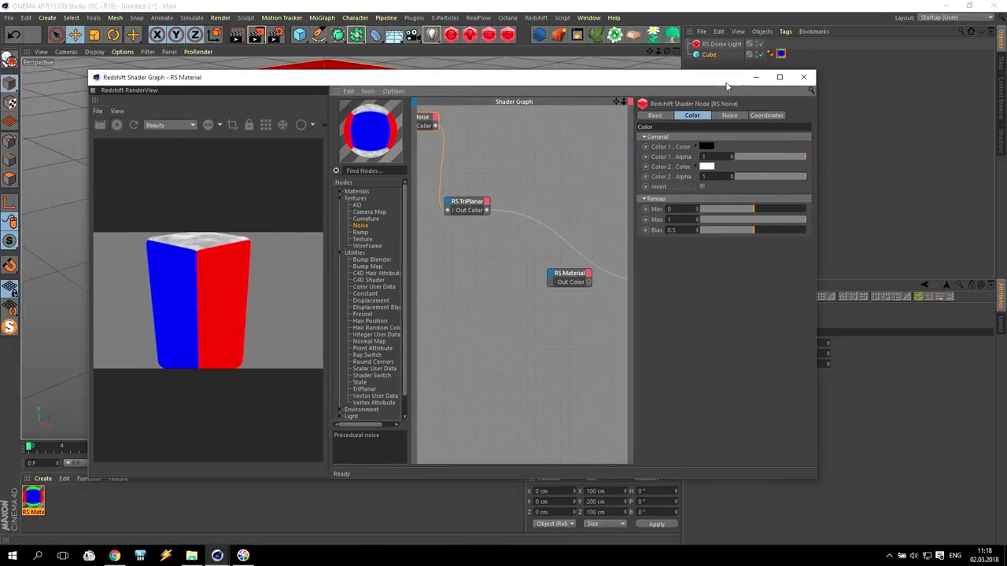
left_click(779, 76)
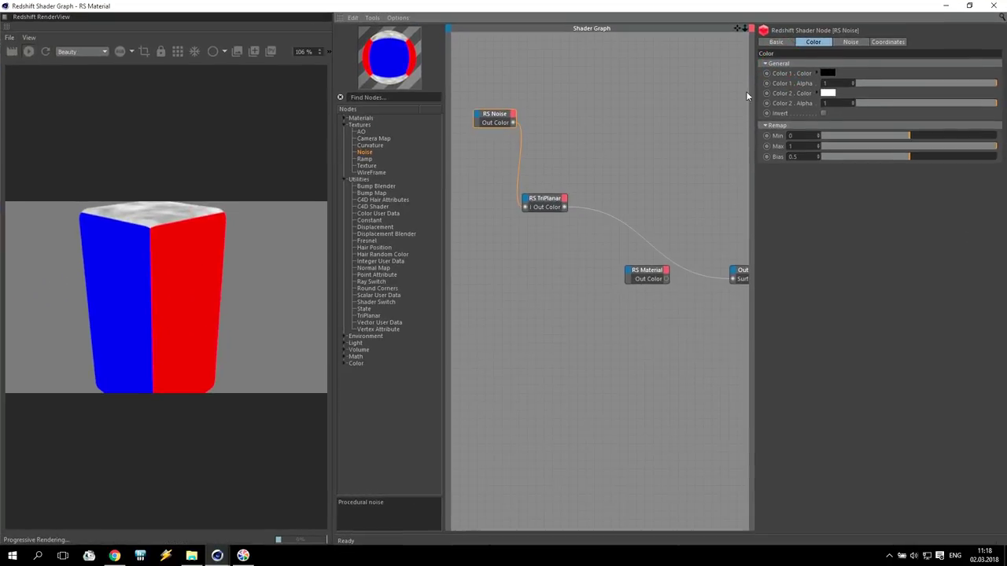
- Delete the RS Noise node from the shader graph
left_click(542, 203)
left_click(487, 133)
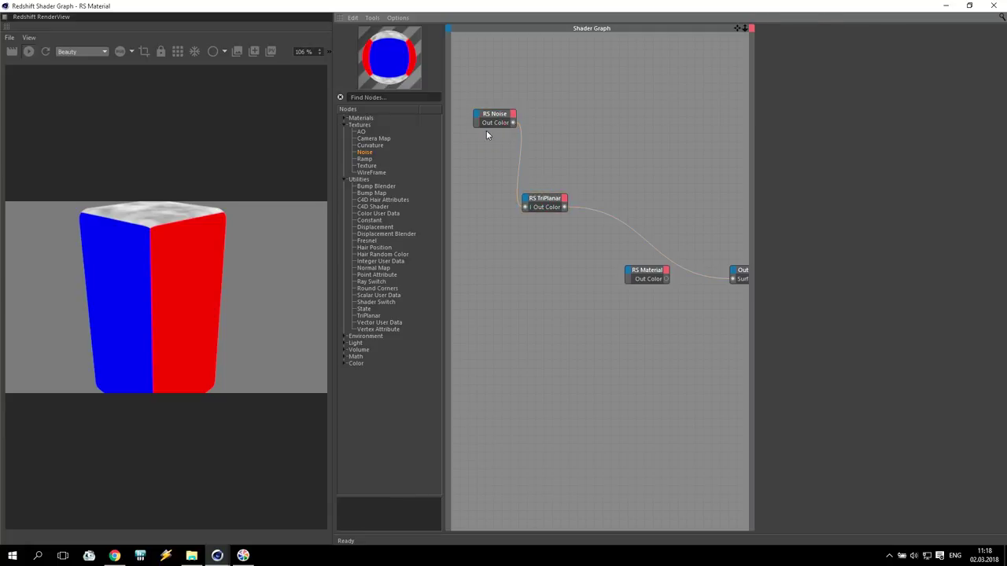
left_click(493, 118)
key("Delete")
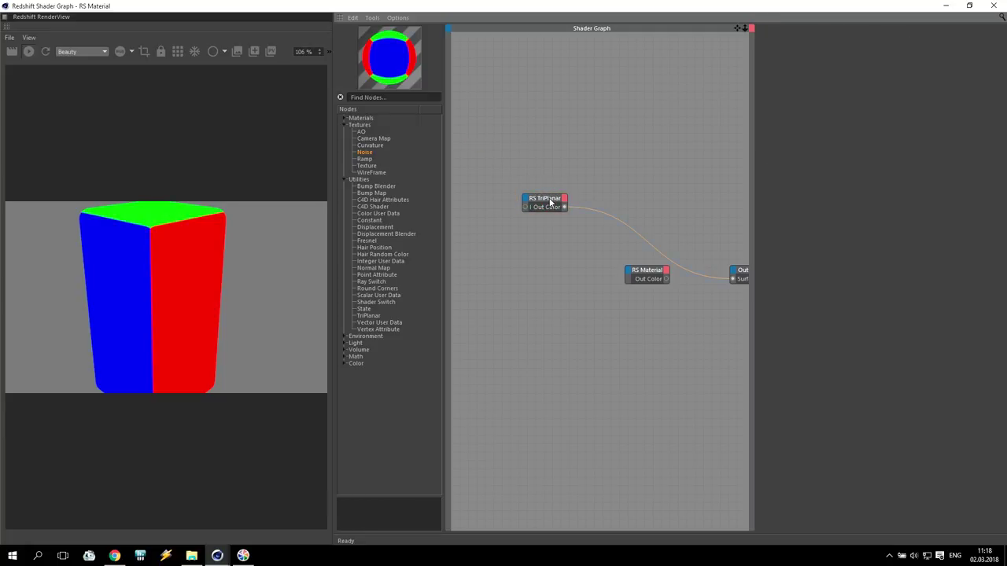
- Try a Blend Amount of 1 on the RS TriPlanar node and set it to 0
left_click(550, 201)
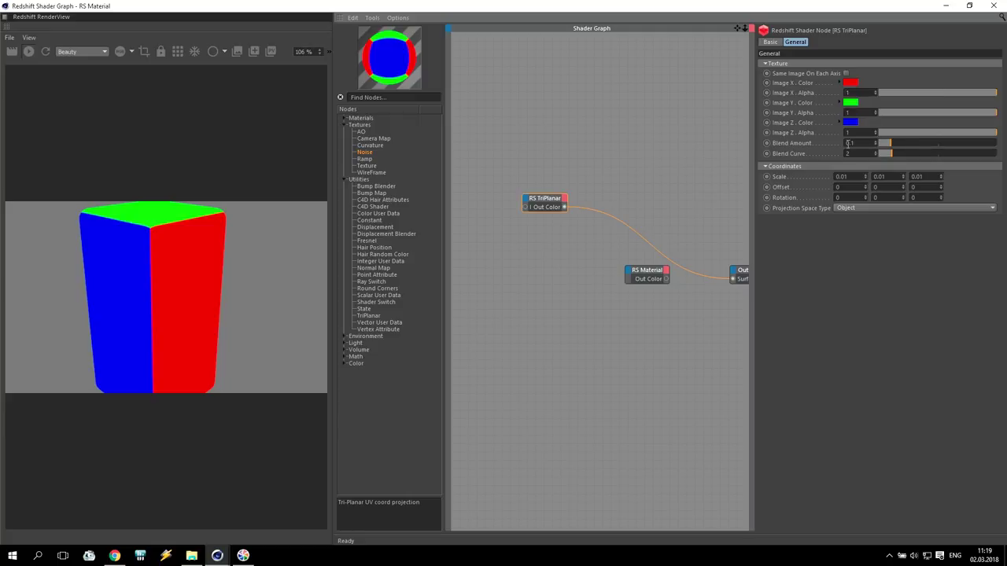
left_click_drag(894, 144, 998, 144)
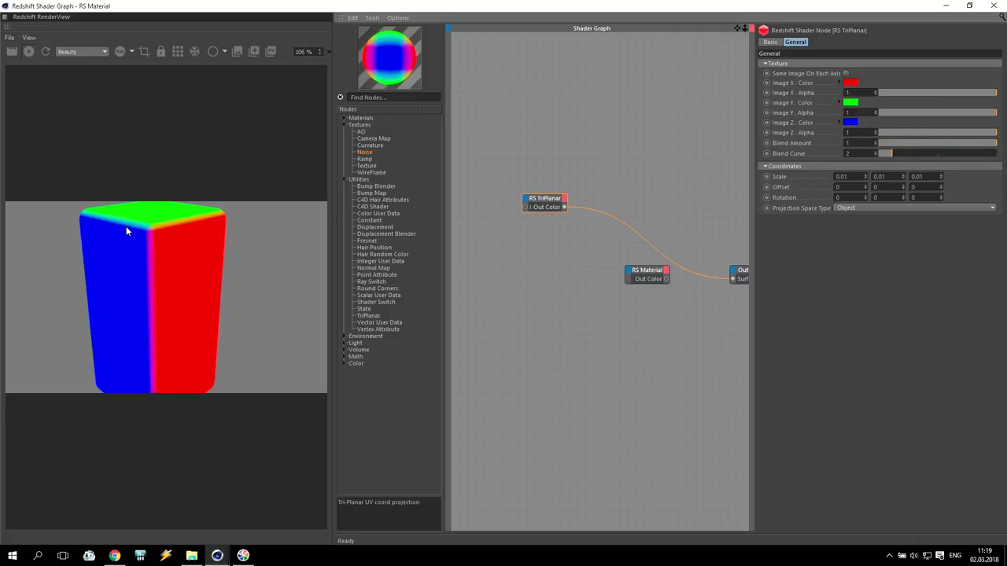
left_click(731, 152)
type("0")
key("Return")
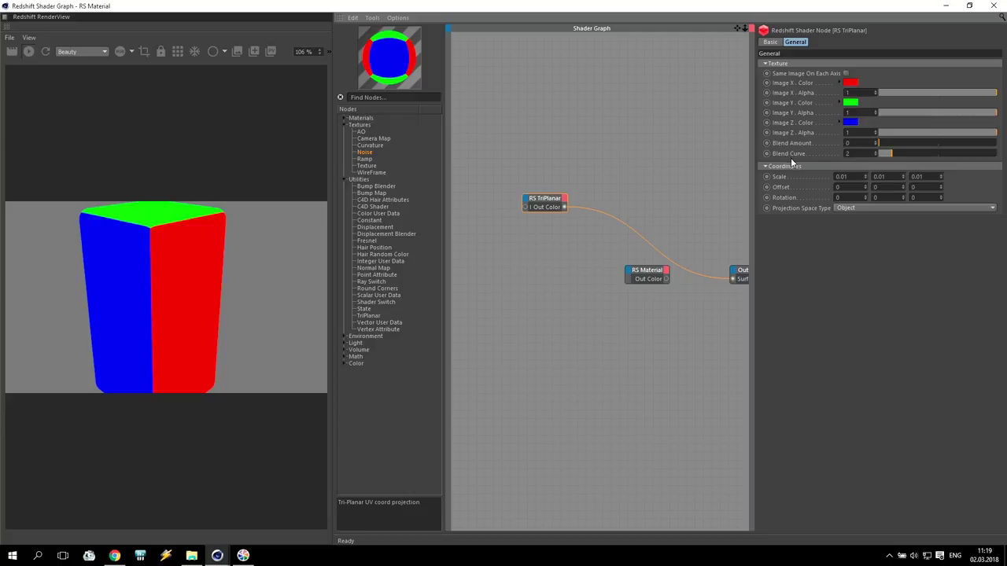
- Set the TriPlanar node's Blend Curve to 2.088, testing with Blend Amount at 1 before returning it to 0
left_click_drag(890, 151, 975, 160)
mouse_move(896, 144)
left_mouse_down()
mouse_move(996, 145)
mouse_move(874, 160)
mouse_move(1002, 155)
mouse_move(893, 154)
left_mouse_up()
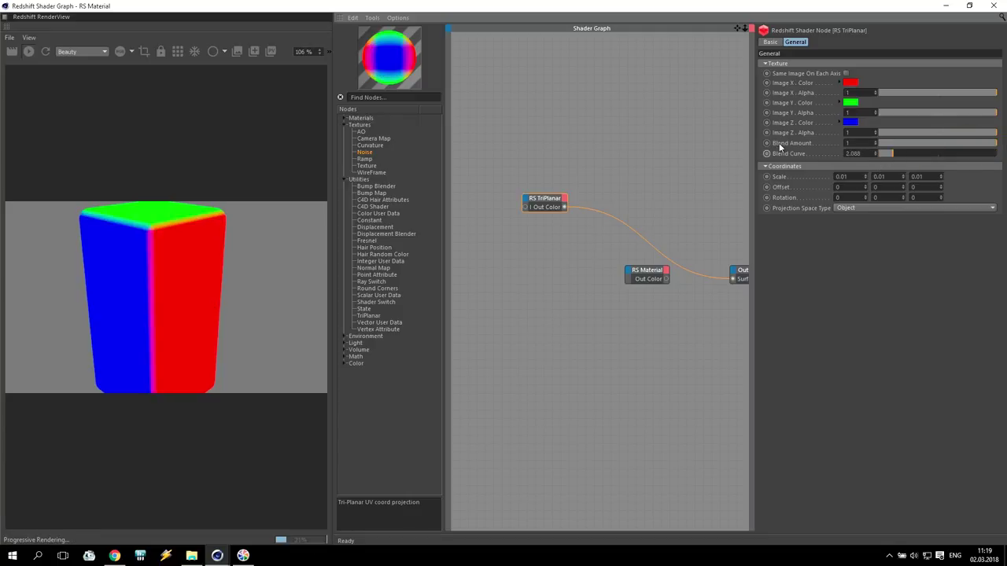
left_click_drag(975, 144, 874, 147)
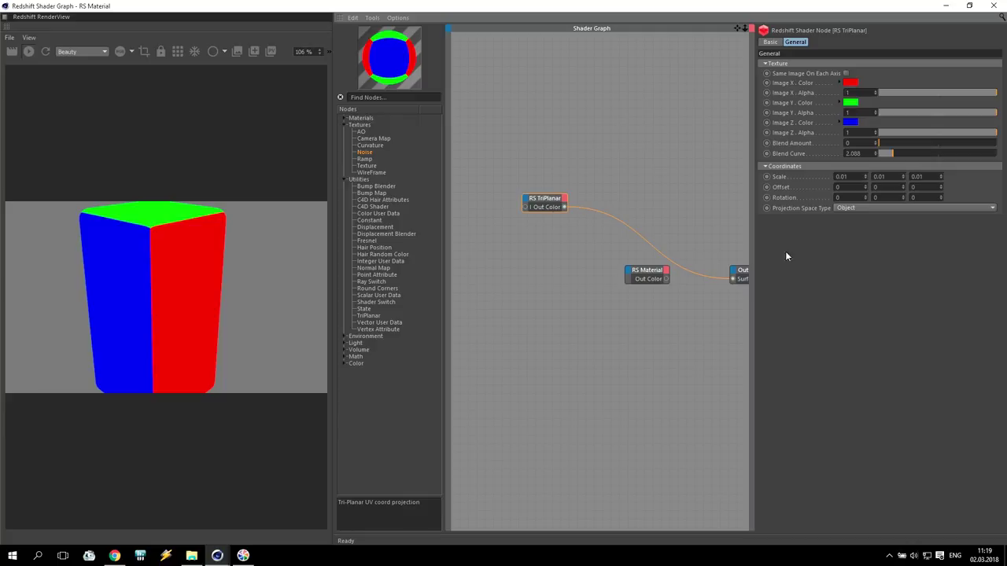
- Inspect the projection setting of the cube's RS Material texture tag and maximize the Shader Graph window again
left_click_drag(798, 6, 495, 89)
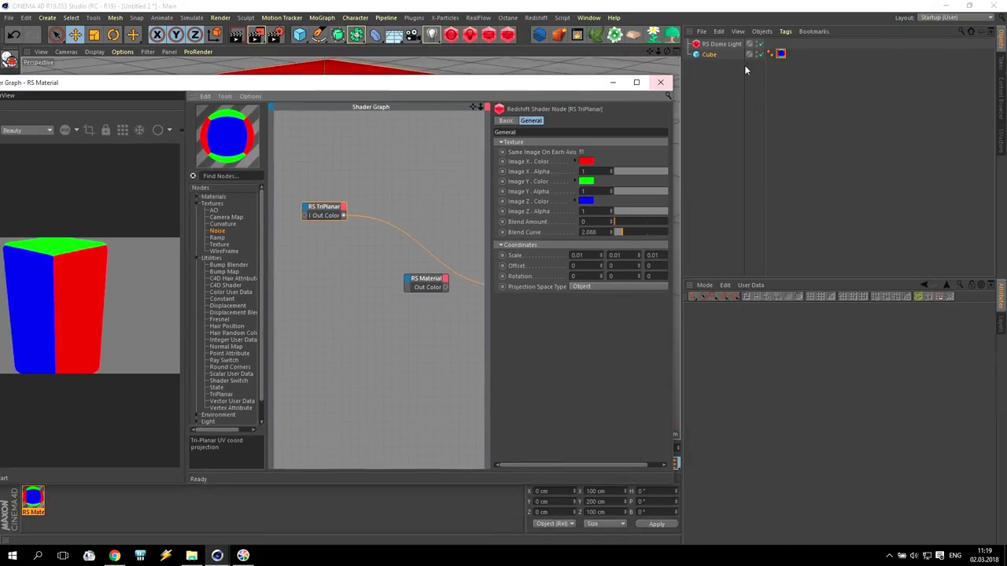
left_click(780, 54)
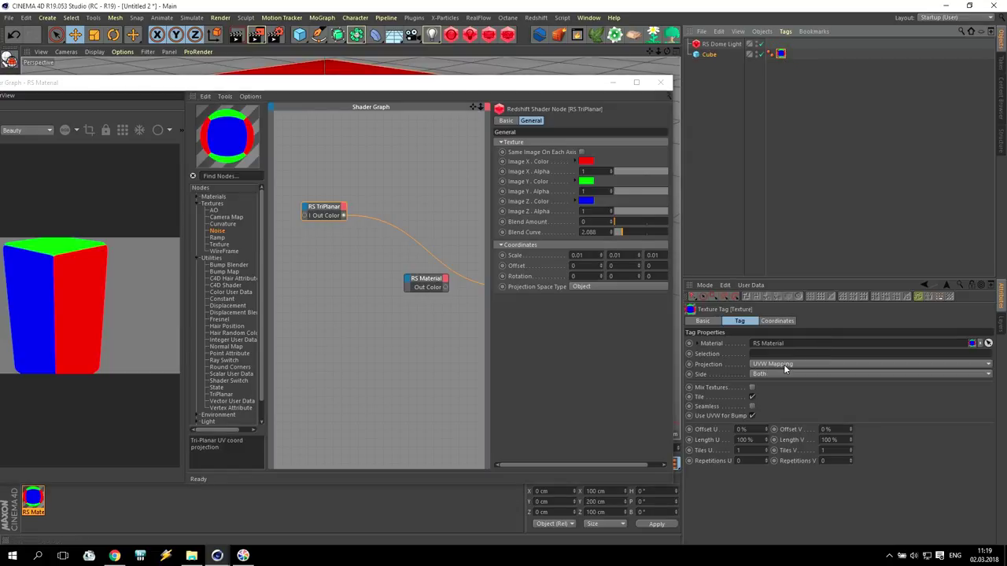
left_click(636, 82)
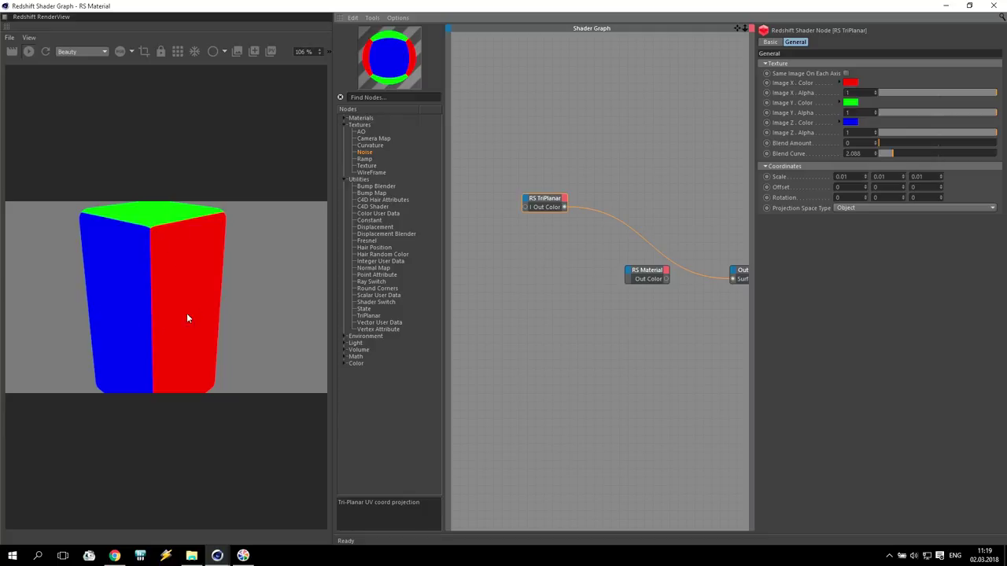
- Set the TriPlanar node's Image X and Image Z colors to white by reducing their saturation to 0%
left_click(852, 82)
left_click_drag(845, 96, 758, 108)
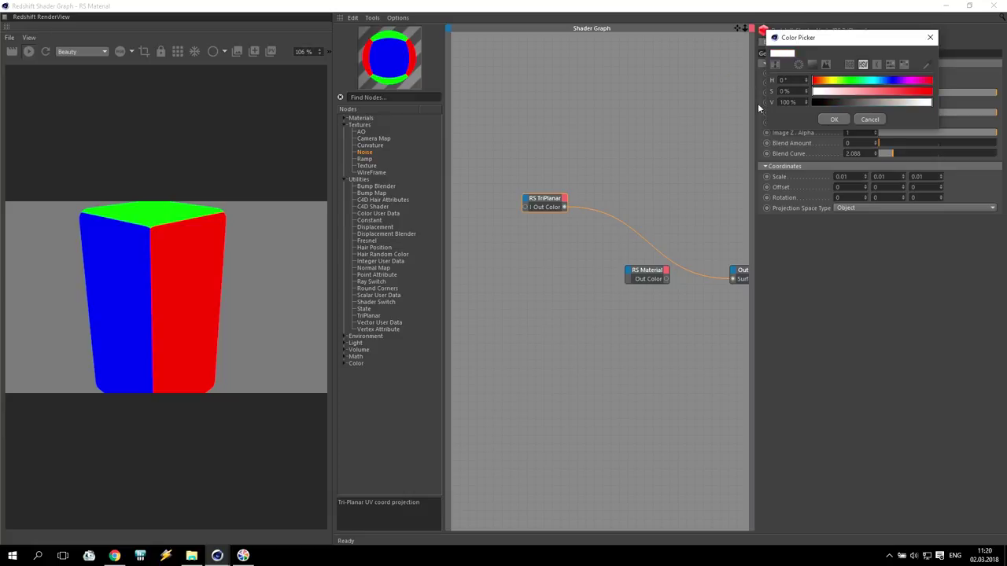
left_click(834, 119)
left_click(852, 121)
left_click_drag(928, 130, 786, 154)
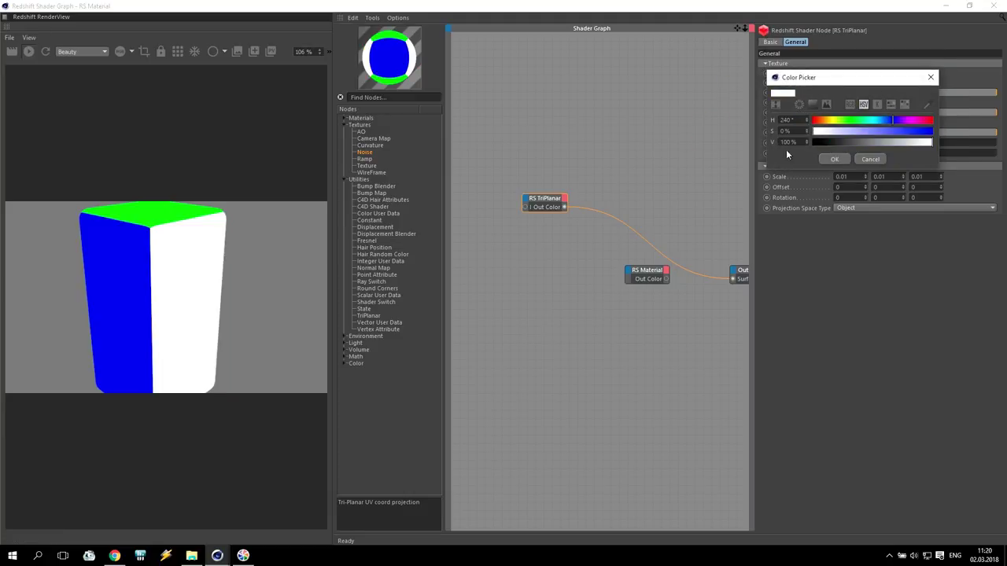
left_click(834, 159)
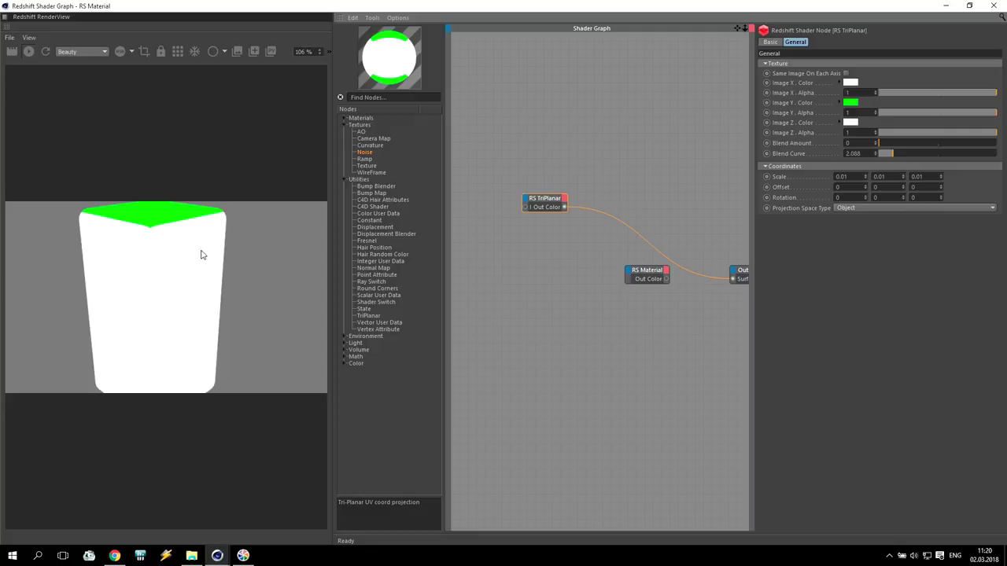
- Set the TriPlanar node's Image Y color to black
left_click(850, 102)
left_click_drag(838, 124, 730, 140)
left_click(831, 140)
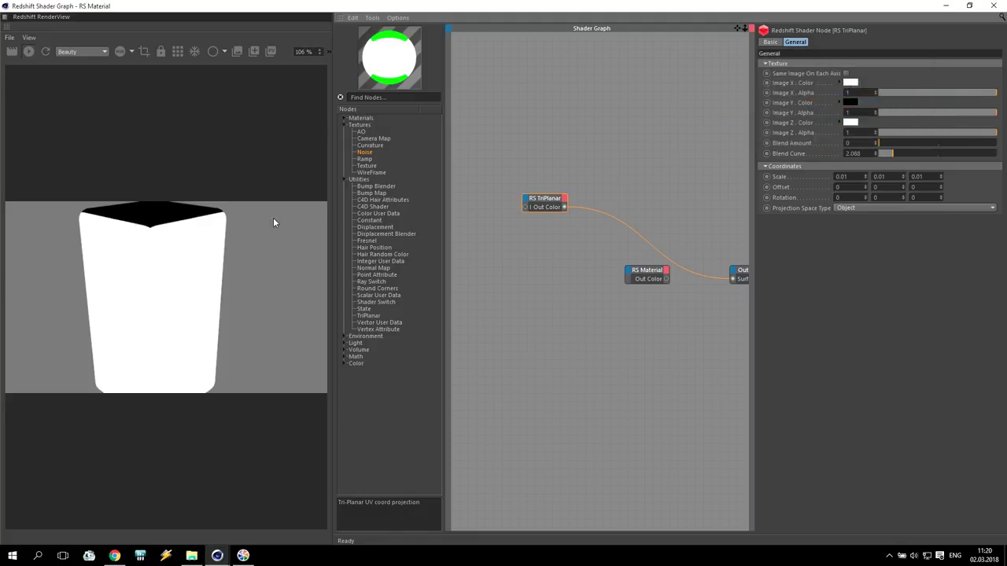
- Disable Fillet on the cube and maximize the Shader Graph window again
left_click_drag(910, 10, 595, 154)
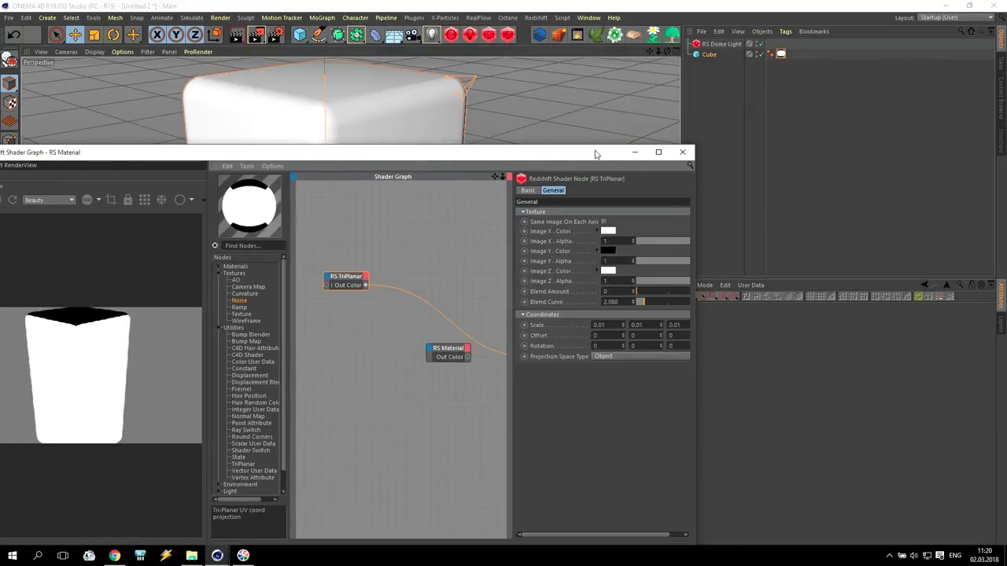
left_click(710, 54)
left_click(658, 152)
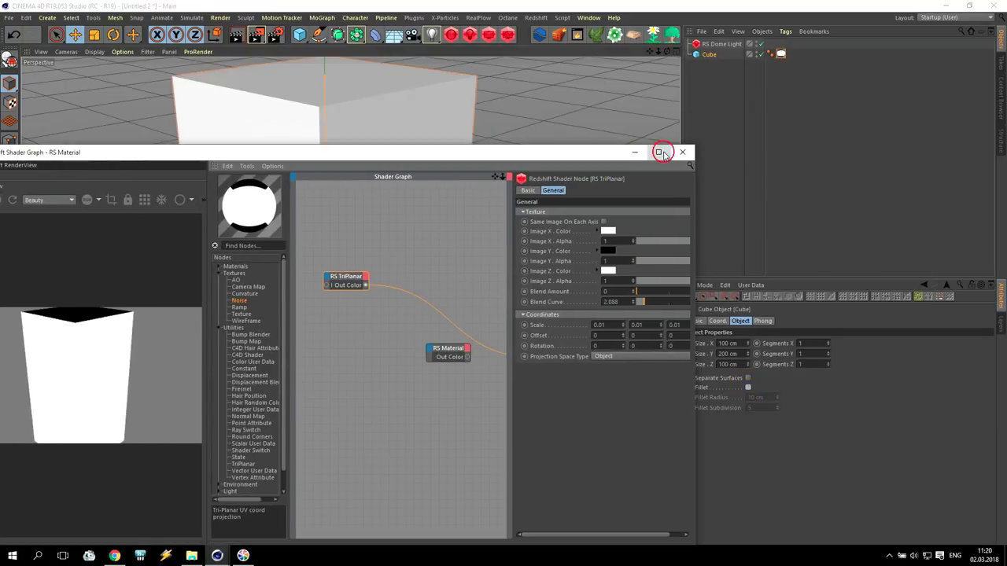
- Move the RS Material node lower in the graph and rename the RS TriPlanar node Roof
left_click_drag(637, 278, 596, 330)
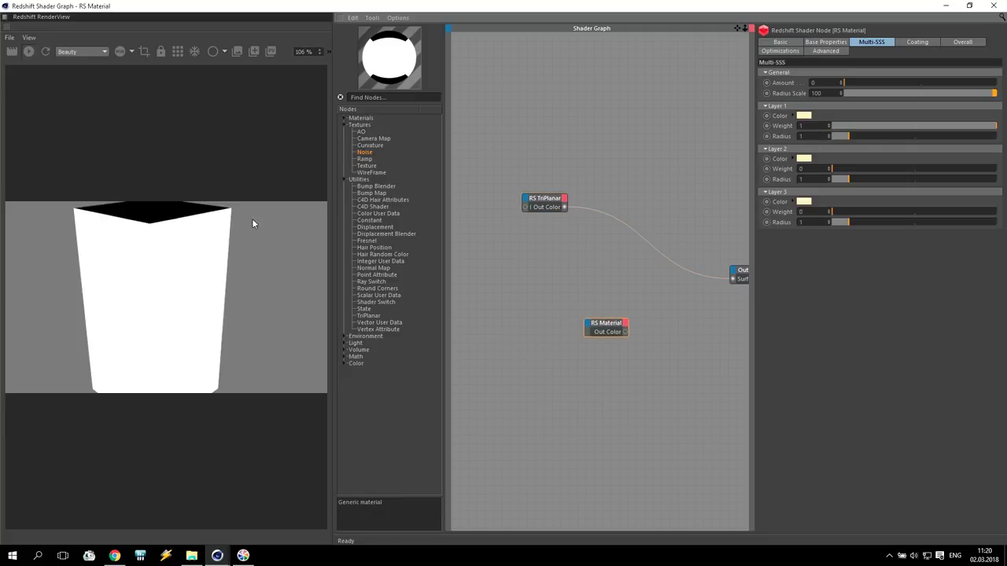
left_click(553, 199)
double_click(553, 199)
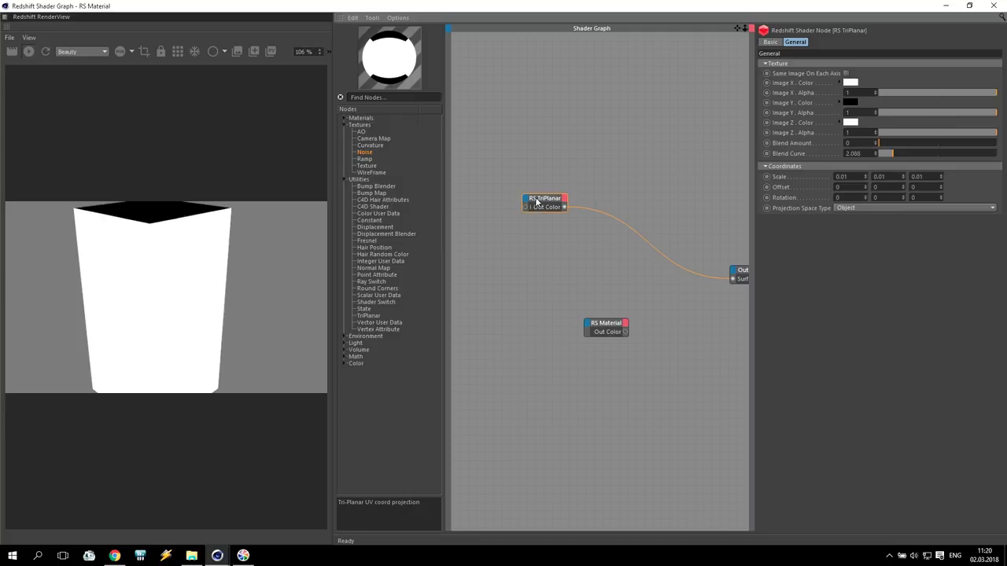
right_click(539, 198)
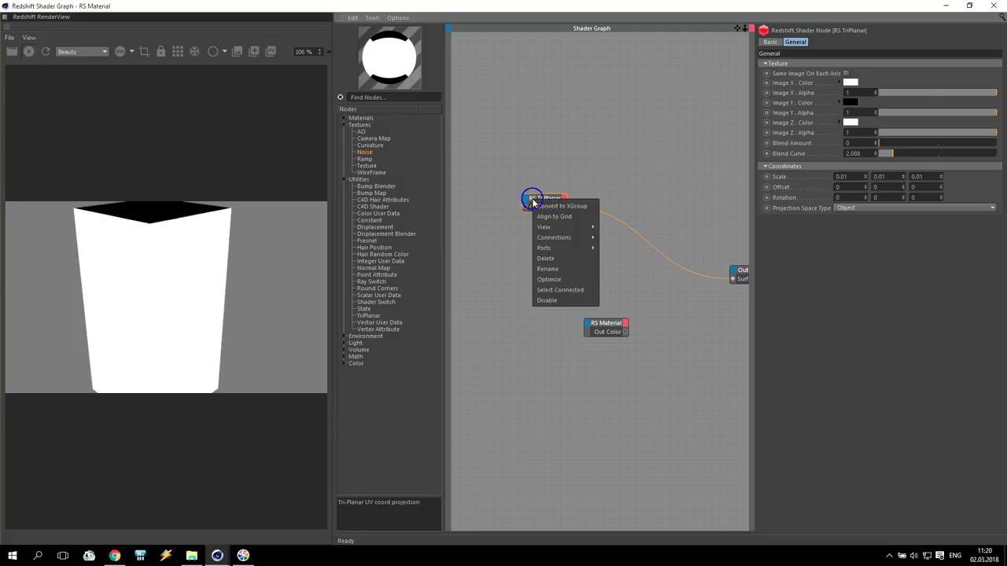
left_click(569, 269)
type("R")
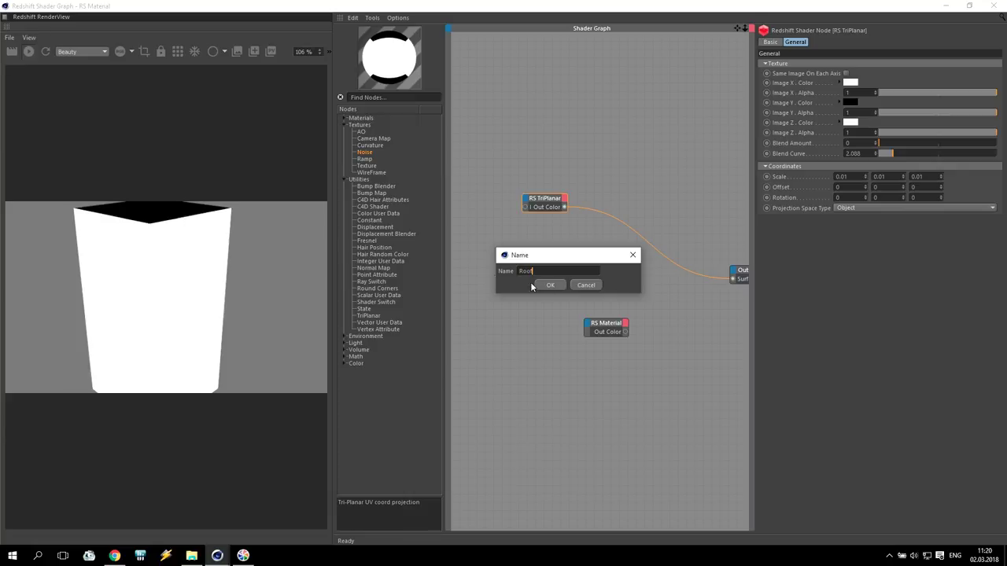
type("oof")
left_click(548, 285)
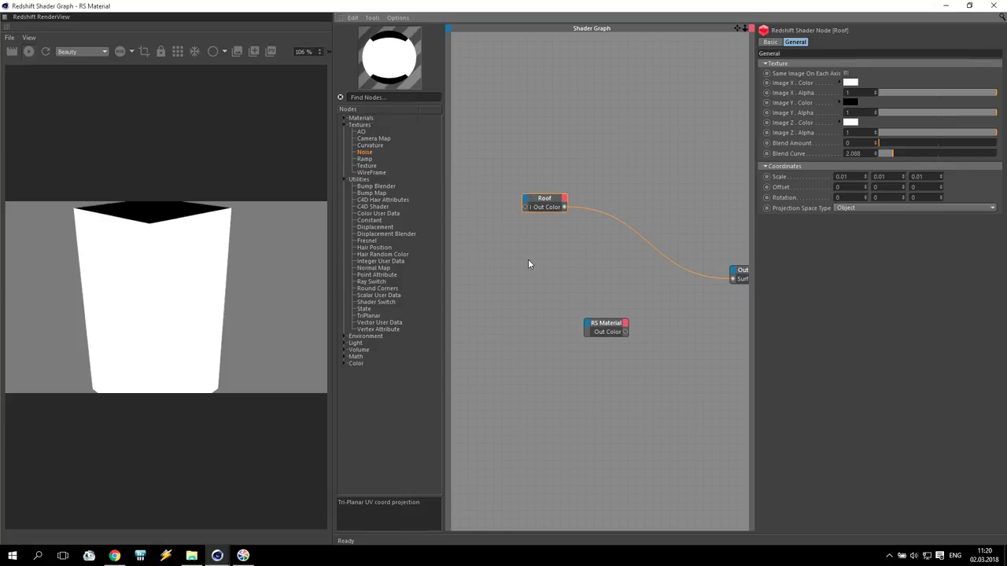
- Connect a new Ramp texture node below Roof to the Output node's Surface and set its ramp interpolation to None
left_click_drag(546, 197, 540, 158)
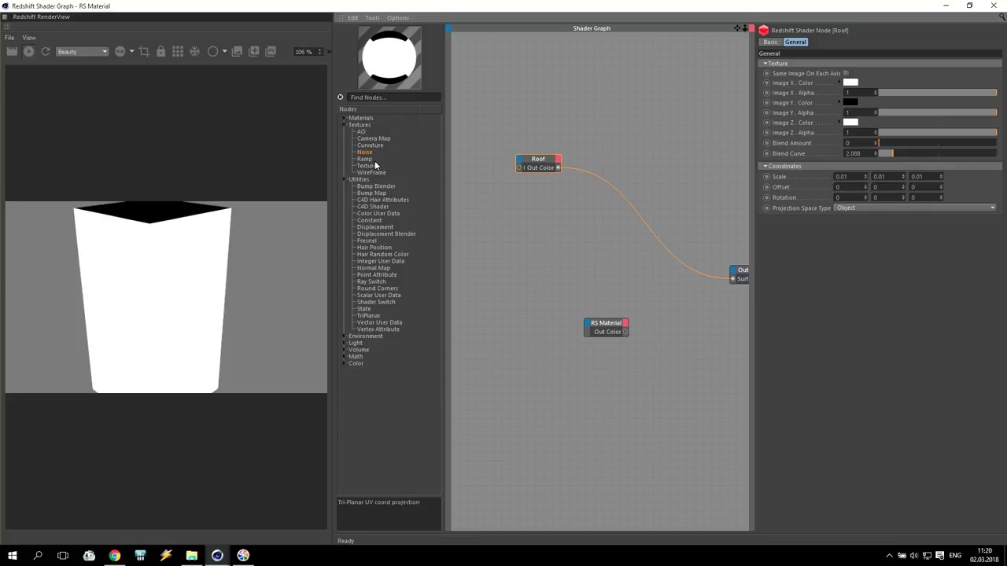
left_click_drag(365, 160, 733, 280)
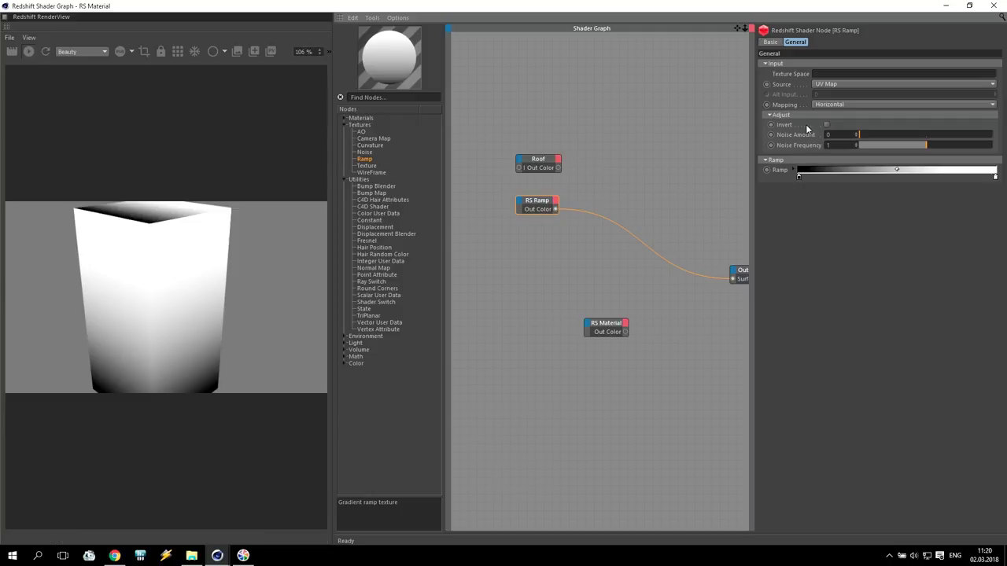
left_click(794, 170)
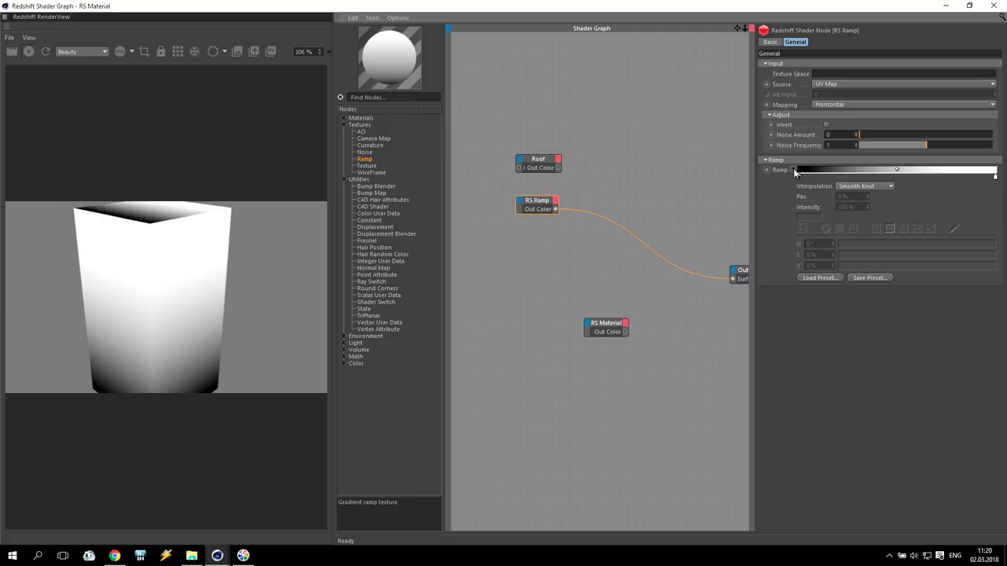
left_click(854, 188)
left_click(850, 250)
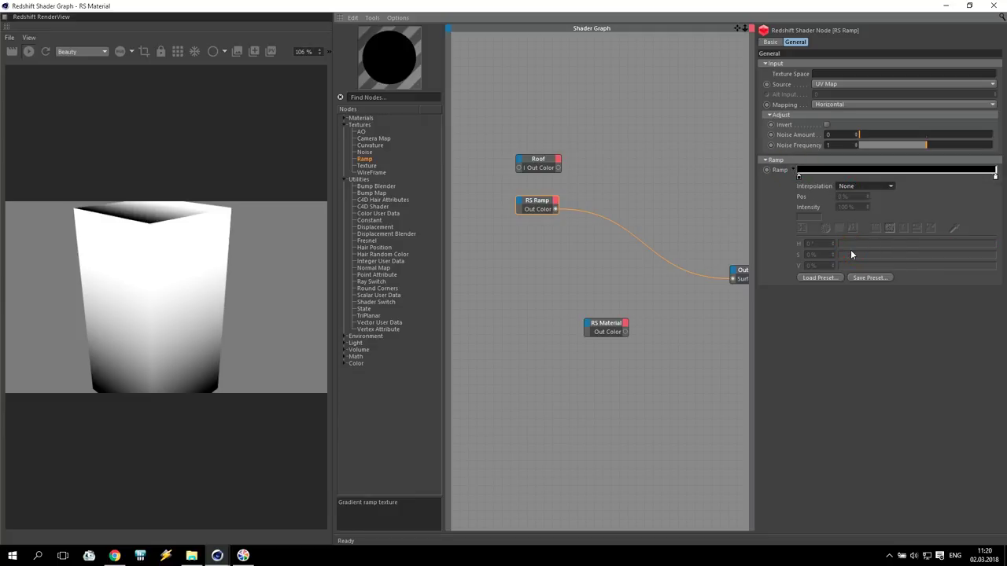
- Set the position of the ramp's white knot to 5%
left_click_drag(995, 176, 896, 179)
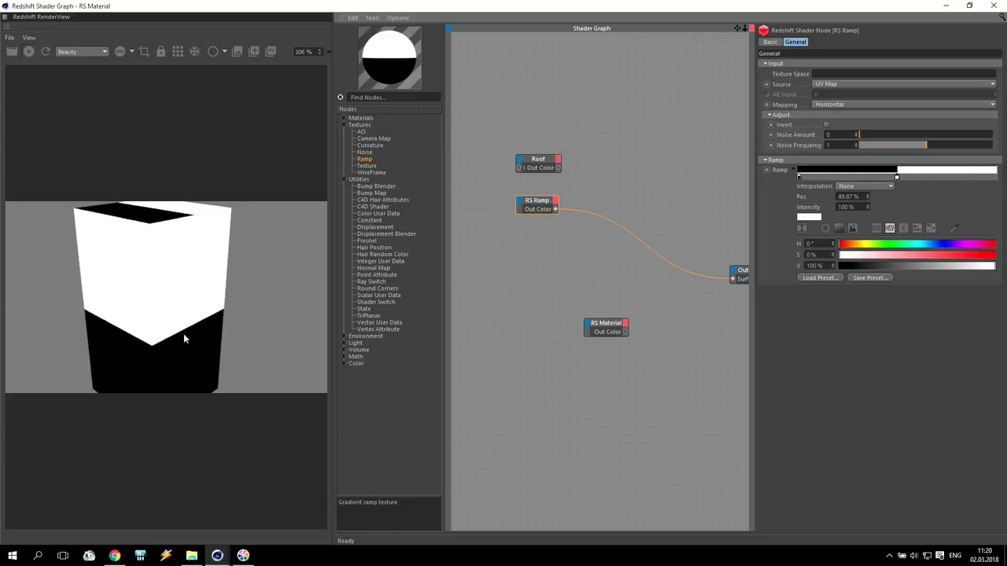
left_click_drag(898, 180, 785, 200)
type("5")
key("Return")
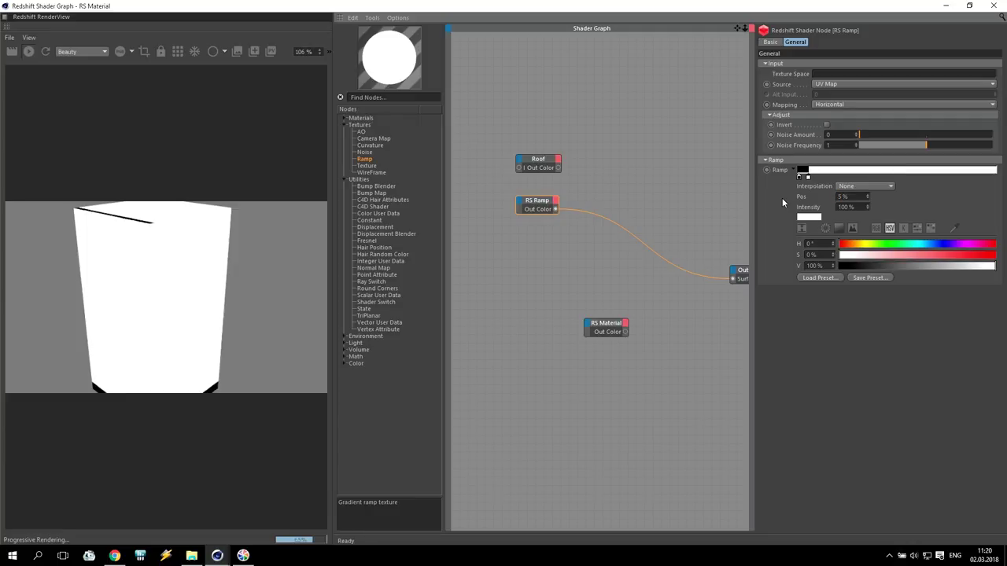
- Duplicate the ramp's black knot toward the white end of the gradient and set its position to 95%
left_click(799, 178)
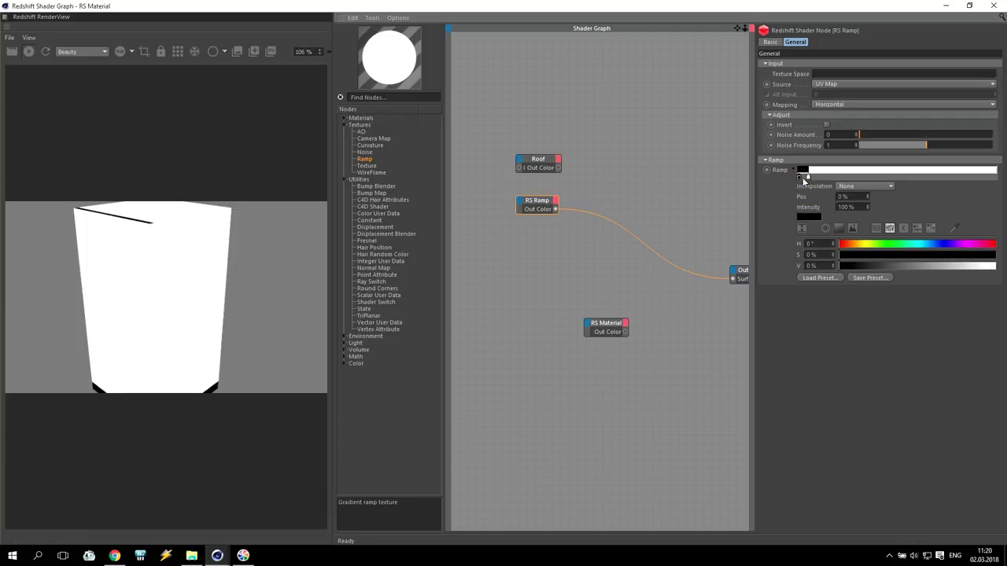
left_click_drag(800, 177, 986, 178)
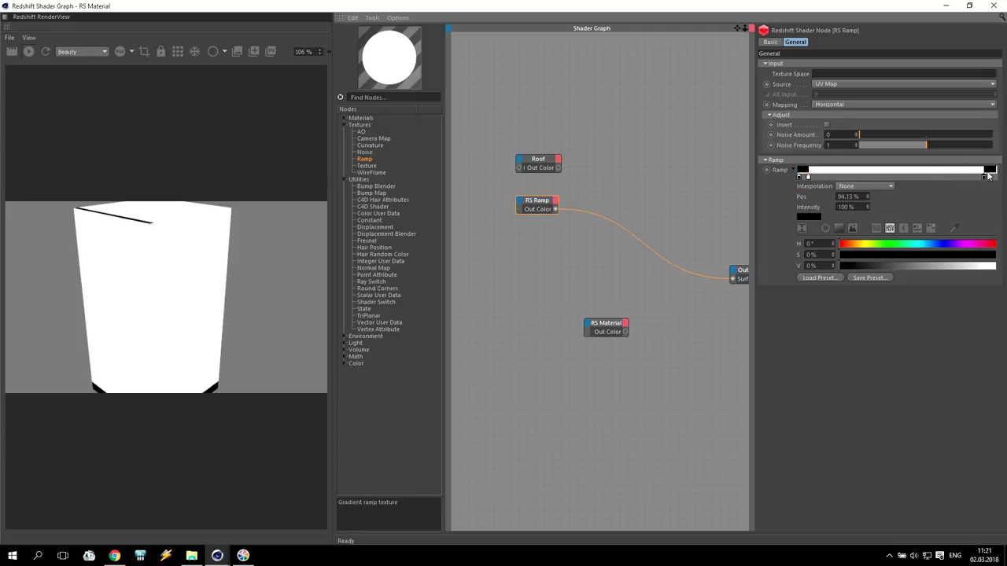
double_click(862, 197)
type("95")
key("Return")
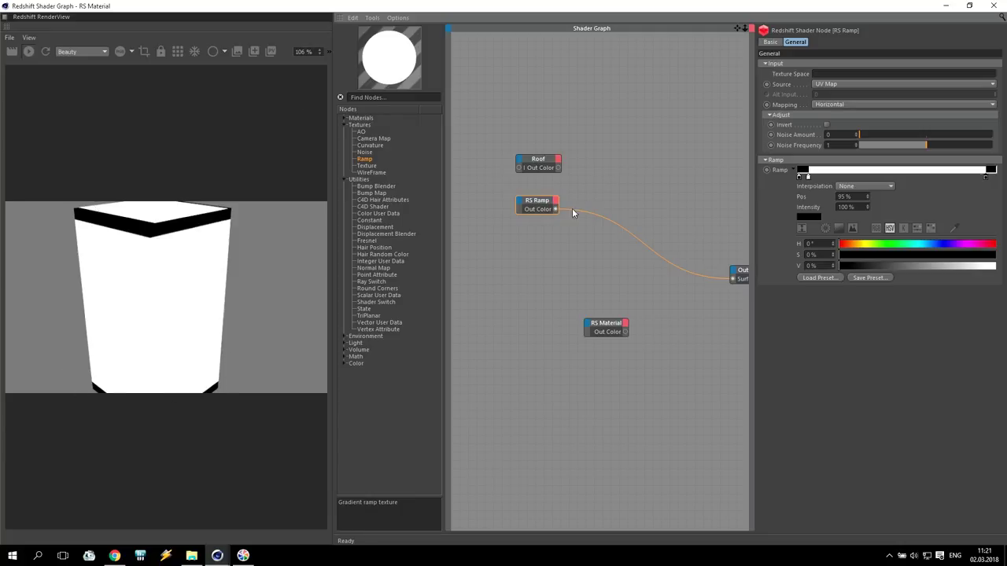
- Rename the RS Ramp node Fund and move it directly beneath the Roof node
right_click(541, 203)
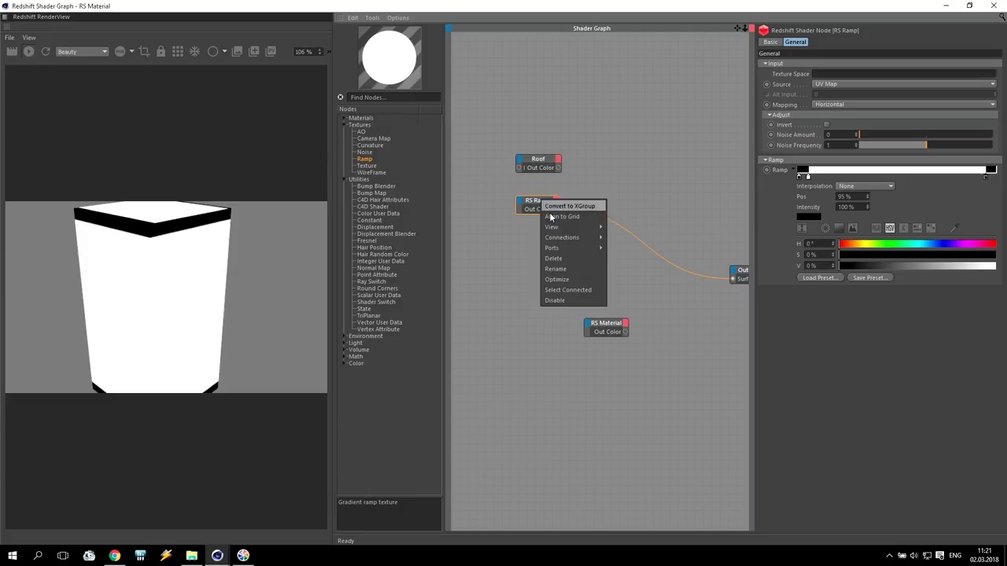
left_click(582, 271)
type("Fundam")
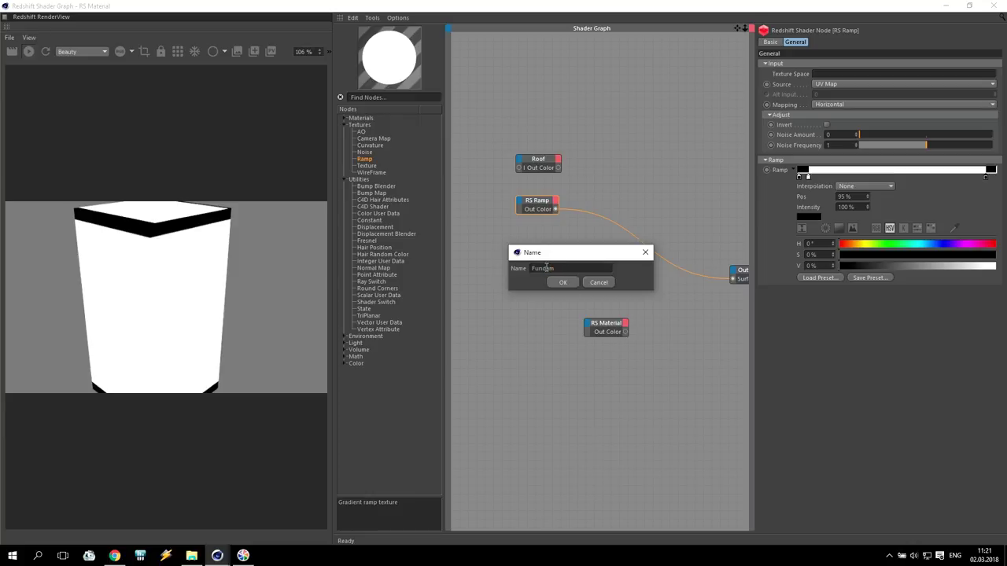
key("BackSpace")
key("BackSpace")
left_click(563, 282)
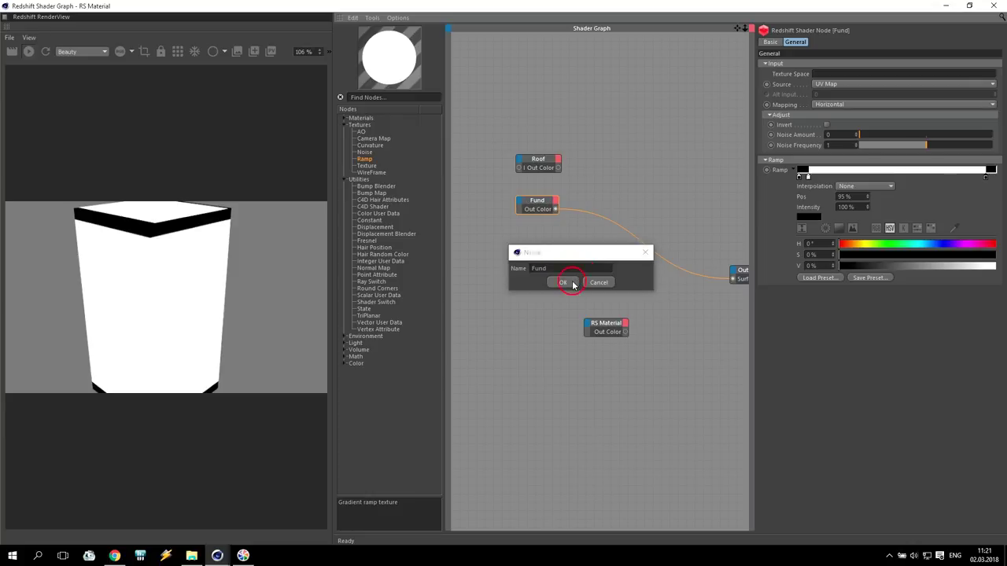
left_click_drag(540, 211, 542, 193)
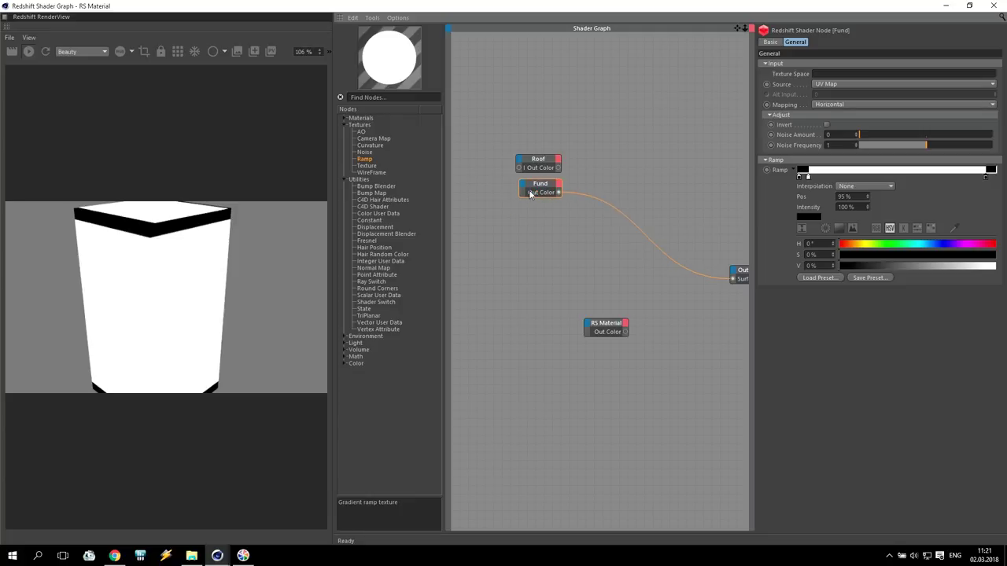
- Add another Ramp texture node below Fund, connect it to the Output node's Surface, and set its interpolation to None
left_click_drag(364, 160, 543, 218)
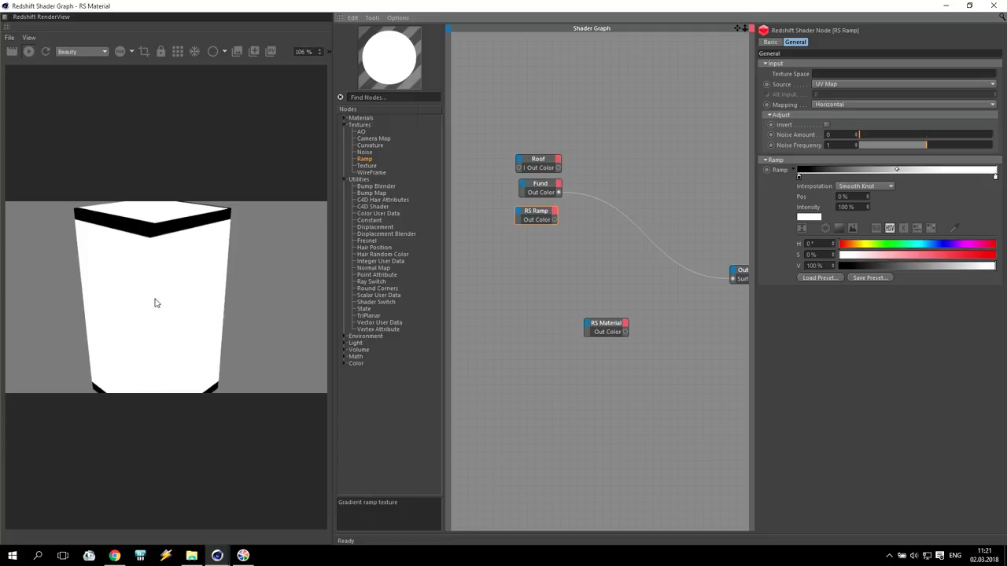
left_click_drag(536, 214, 731, 280)
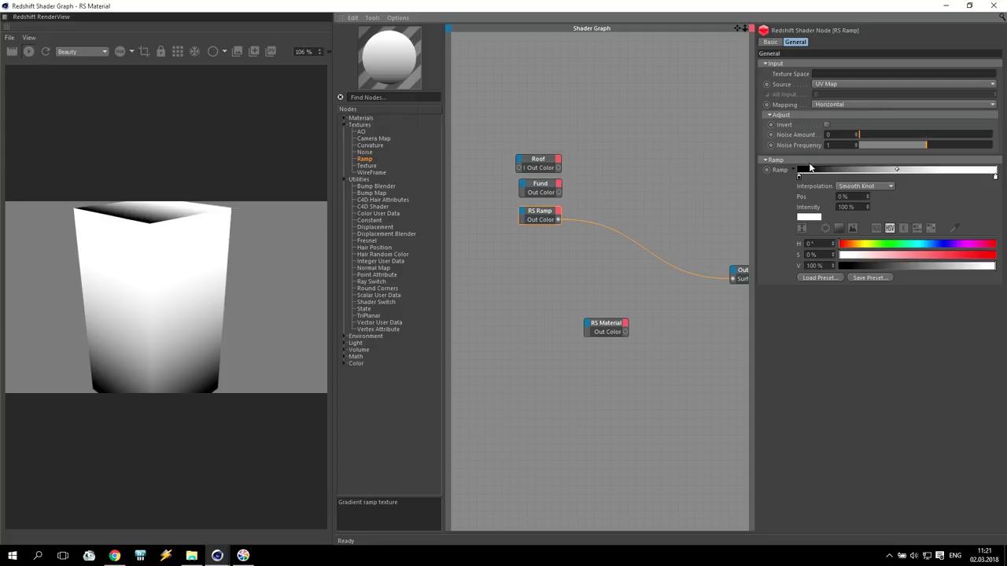
left_click(866, 187)
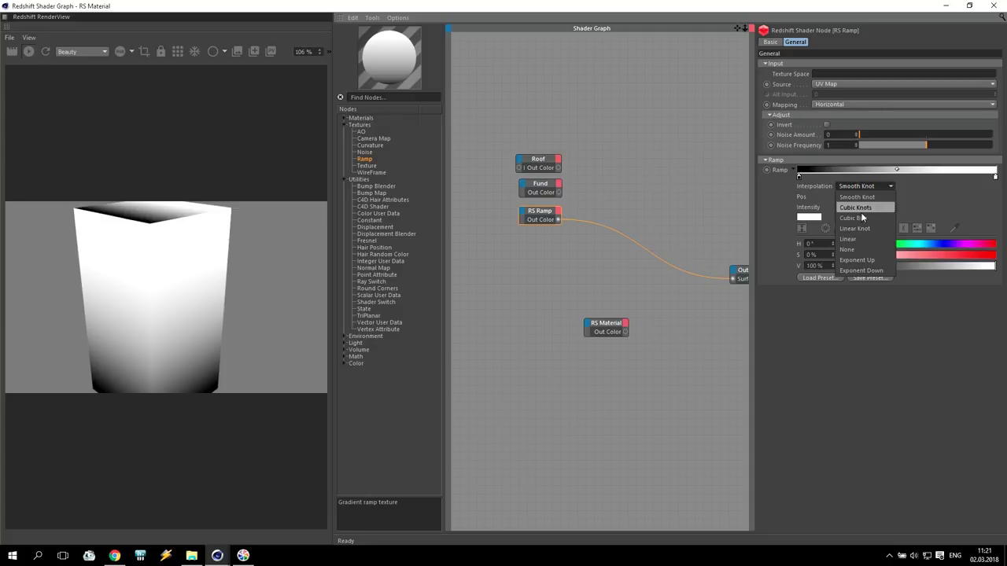
left_click(860, 251)
- Set the new ramp's mapping to Vertical and its white knot's position to 10%
left_click_drag(994, 177, 841, 180)
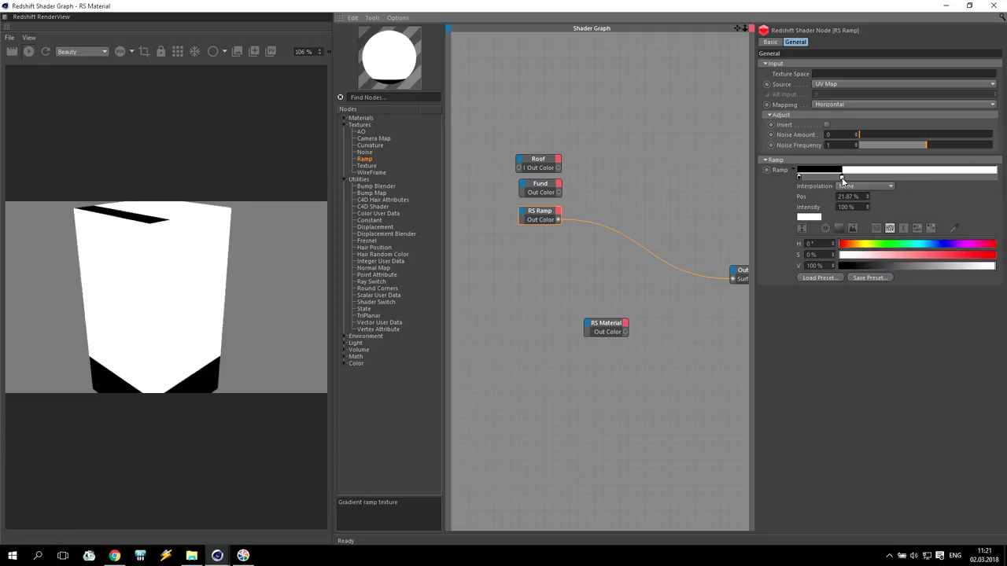
left_click(851, 107)
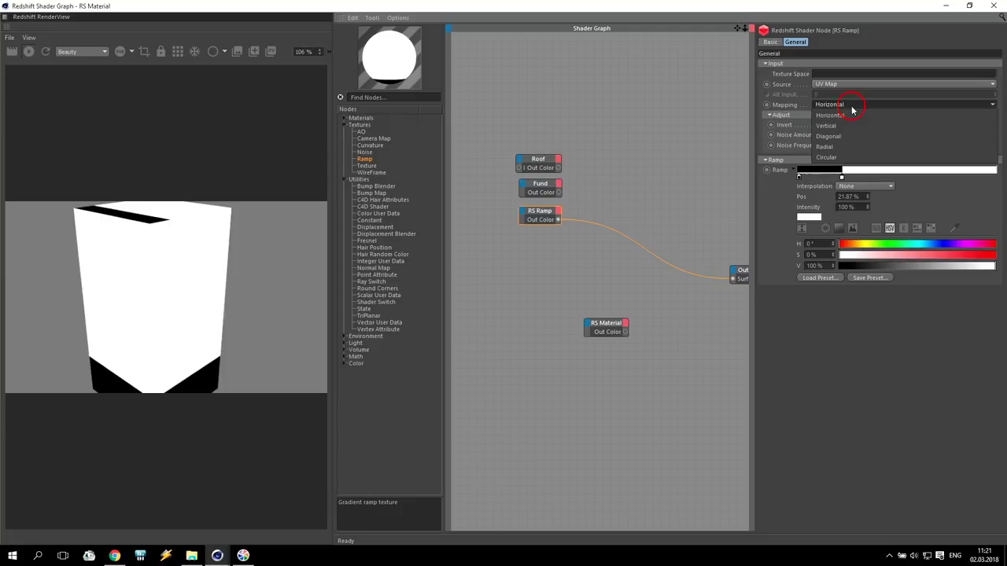
left_click(825, 126)
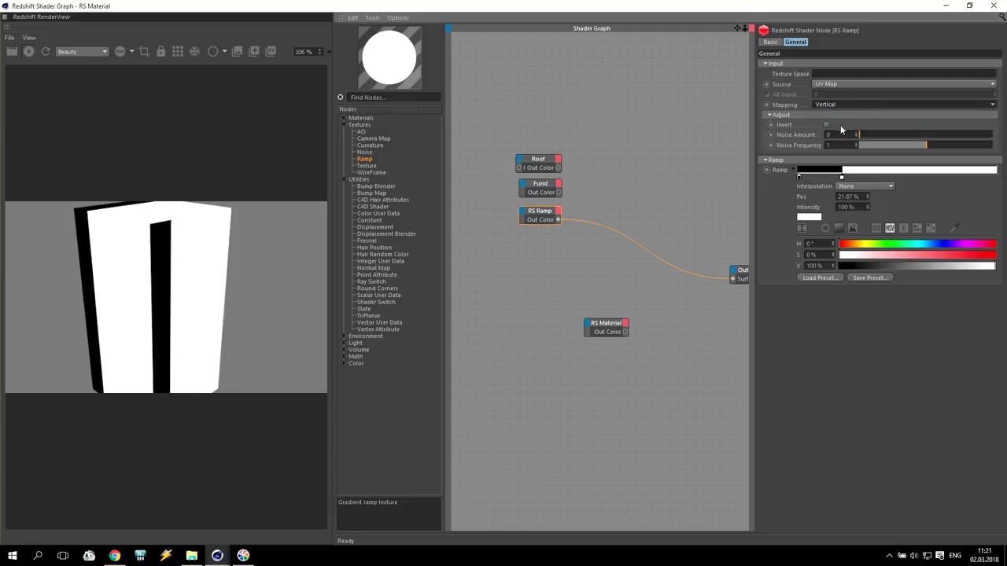
left_click_drag(844, 180, 796, 202)
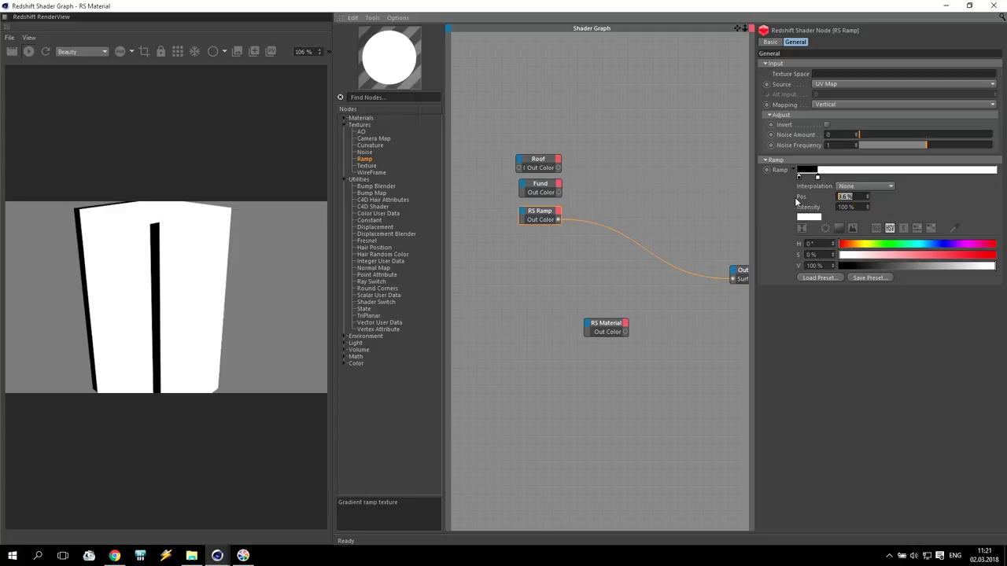
type("10")
key("Return")
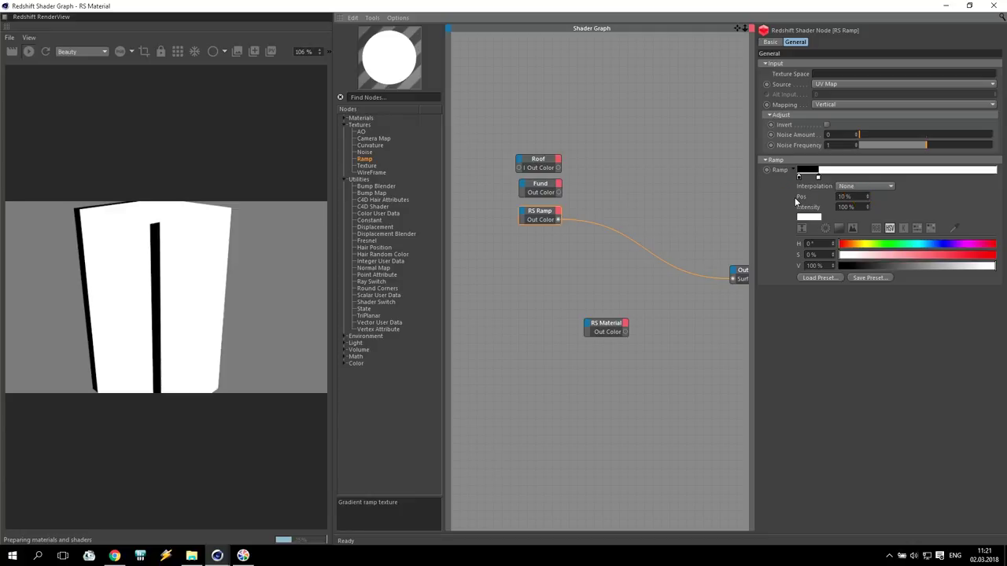
- Duplicate the vertical ramp's black knot near the far end of the gradient and set its position to 90%
left_click_drag(798, 178, 978, 180, "ctrl")
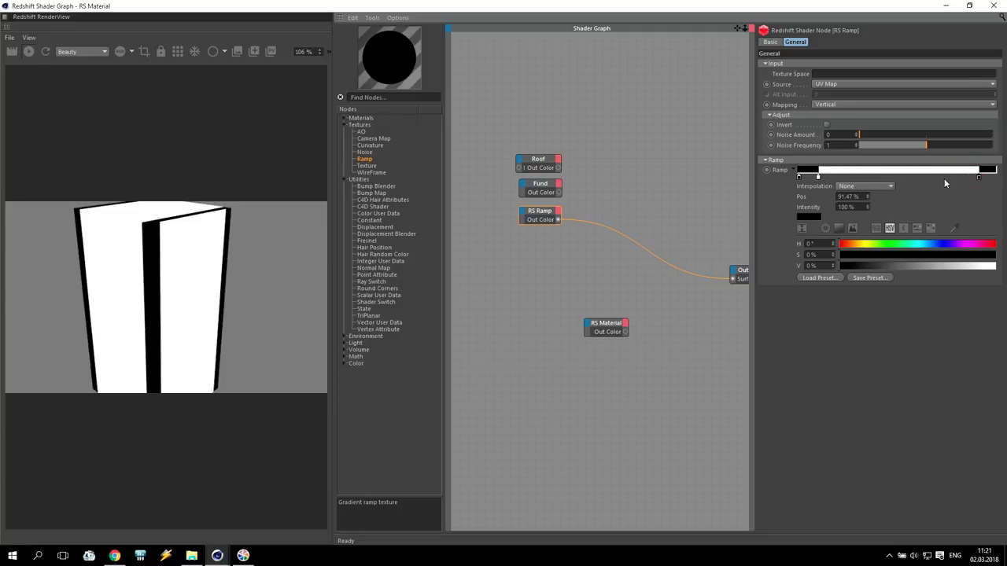
mouse_move(979, 179)
left_mouse_down()
mouse_move(994, 179)
mouse_move(979, 178)
left_mouse_up()
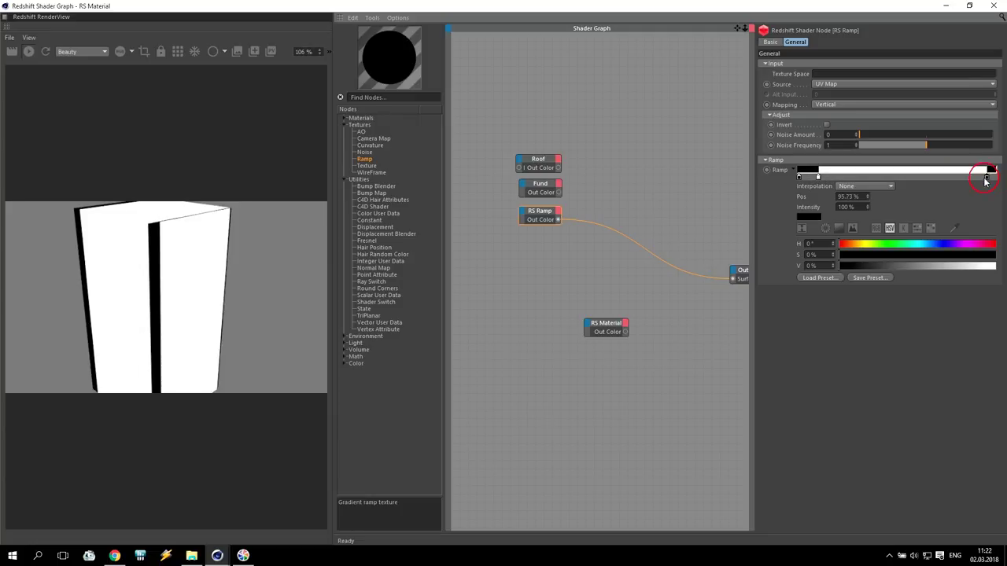
double_click(840, 197)
type("90")
key("Return")
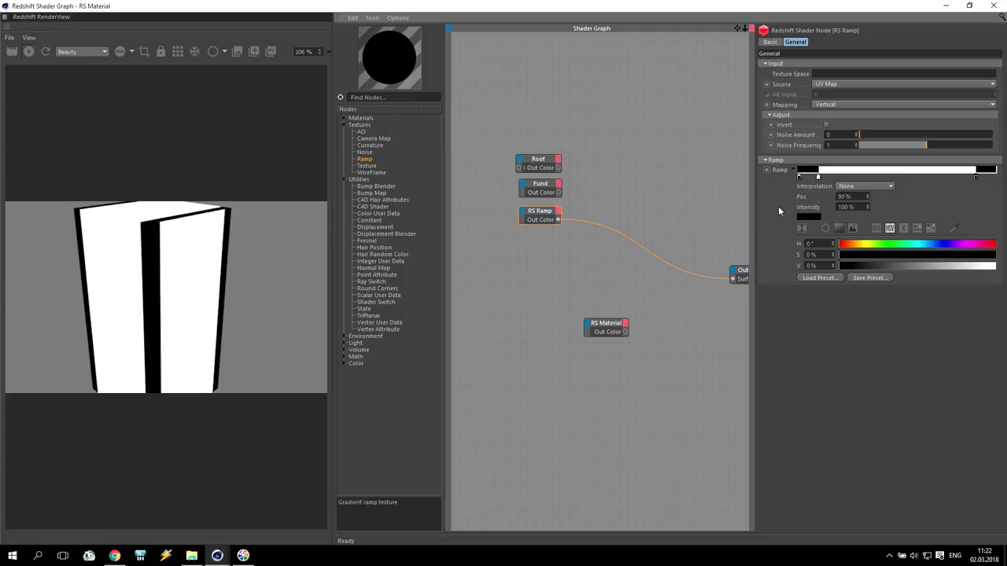
- Narrow the vertical ramp's black bands by setting the end black knot to 95% and the white knot to 5%
type("95")
key("Return")
left_click_drag(816, 181, 777, 182)
type("5")
key("Return")
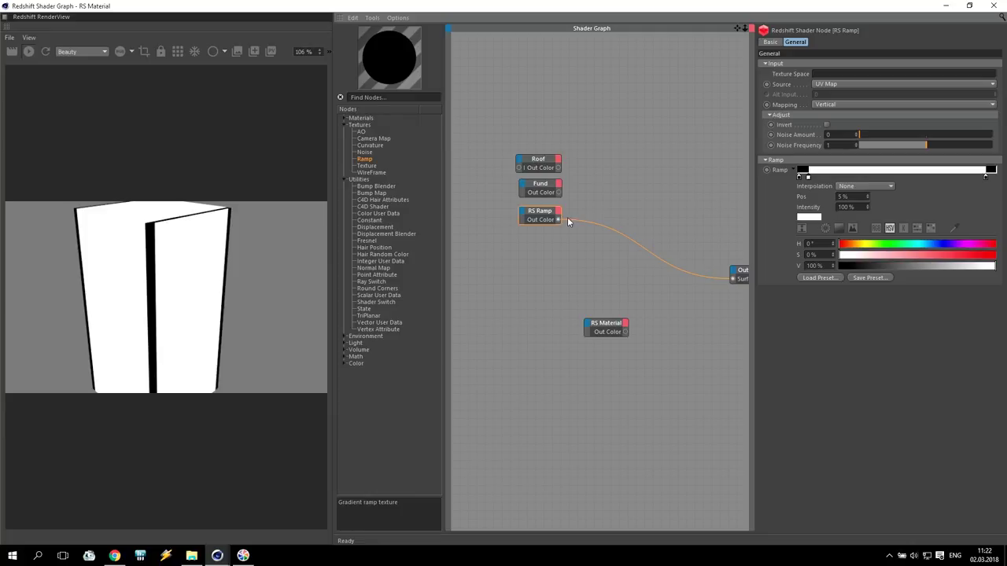
- Rename the vertical RS Ramp node Corner and deselect it
right_click(539, 214)
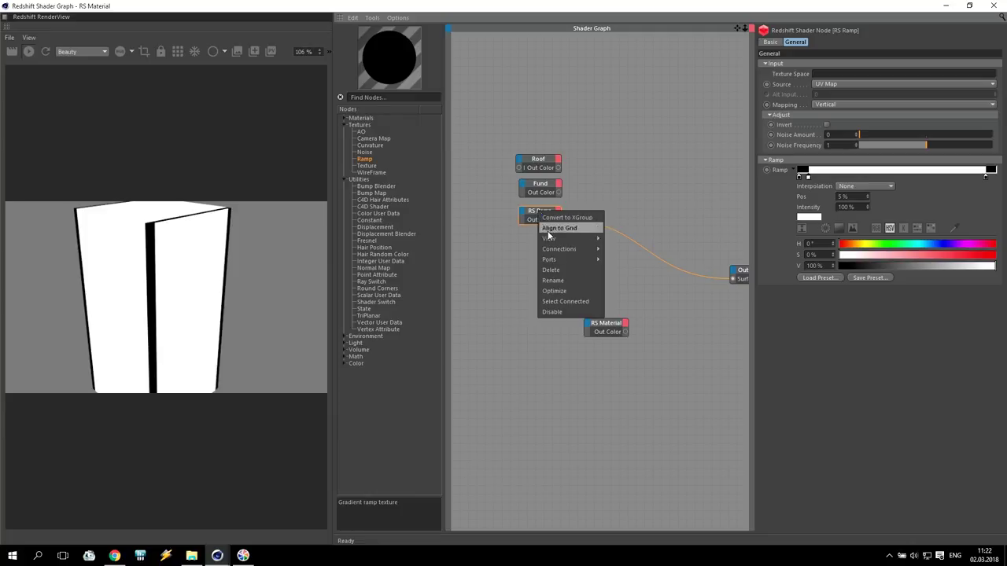
left_click(553, 281)
type("Corne")
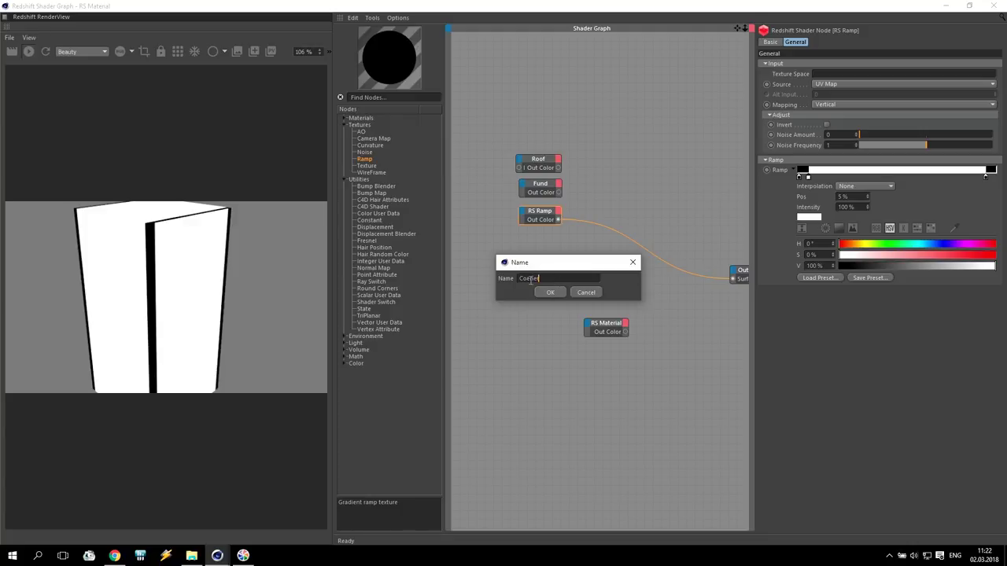
left_click(529, 275)
left_click(553, 294)
left_click(495, 259)
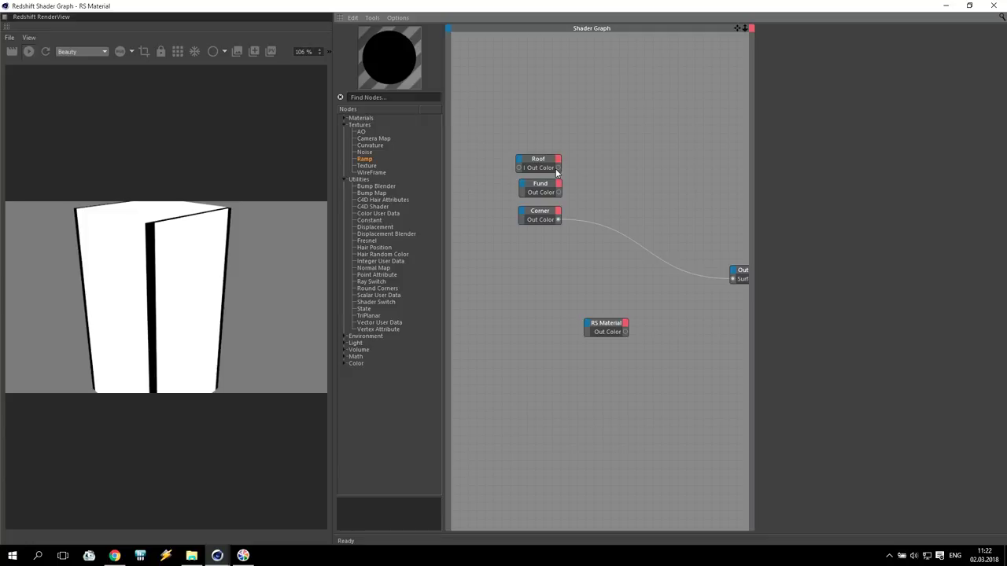
- Connect the Roof node to the Output node's Surface and check the cube in the main viewport
left_click_drag(558, 167, 733, 279)
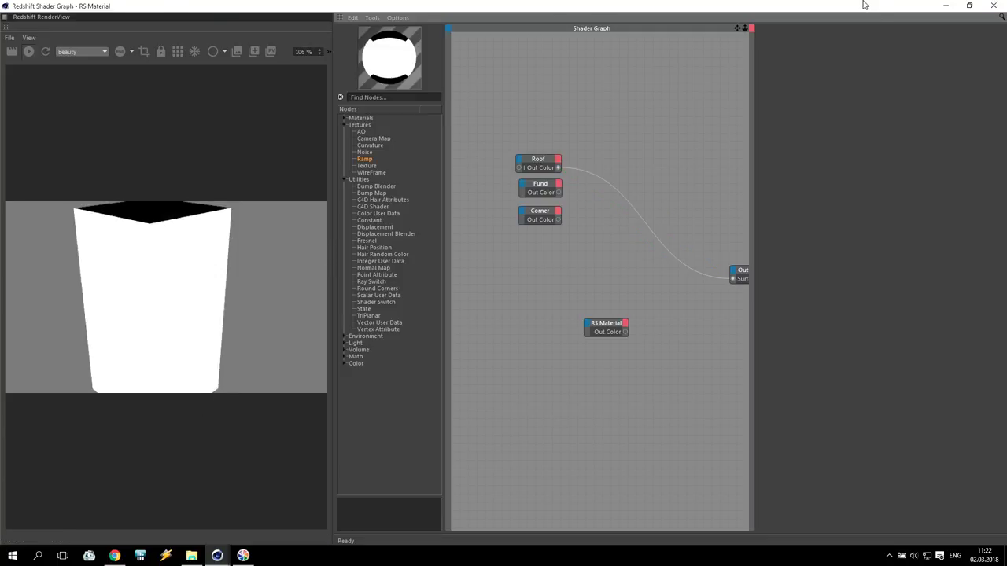
left_click_drag(864, 5, 879, 132)
left_click_drag(666, 51, 666, 51)
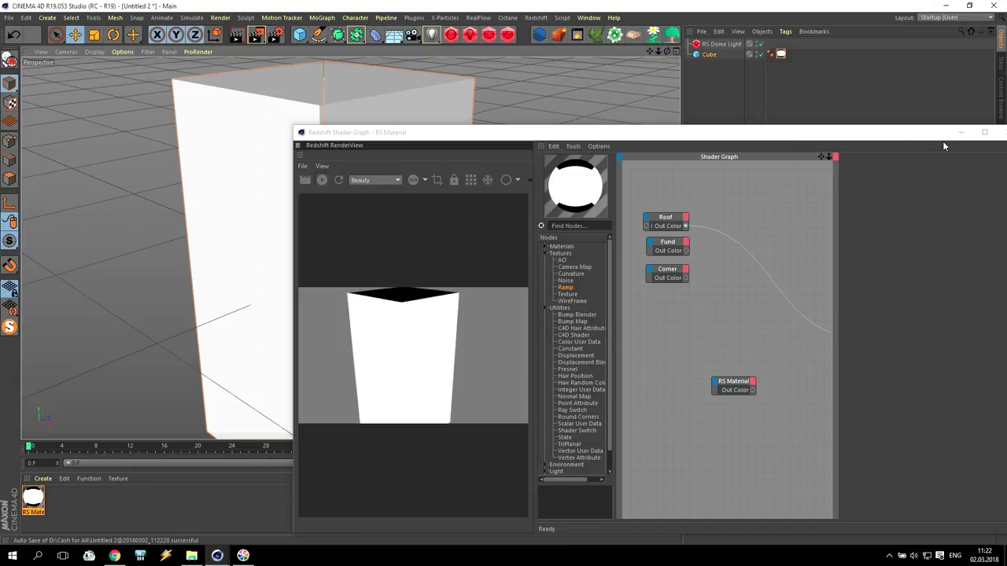
left_click_drag(942, 141, 868, 101)
left_click(914, 96)
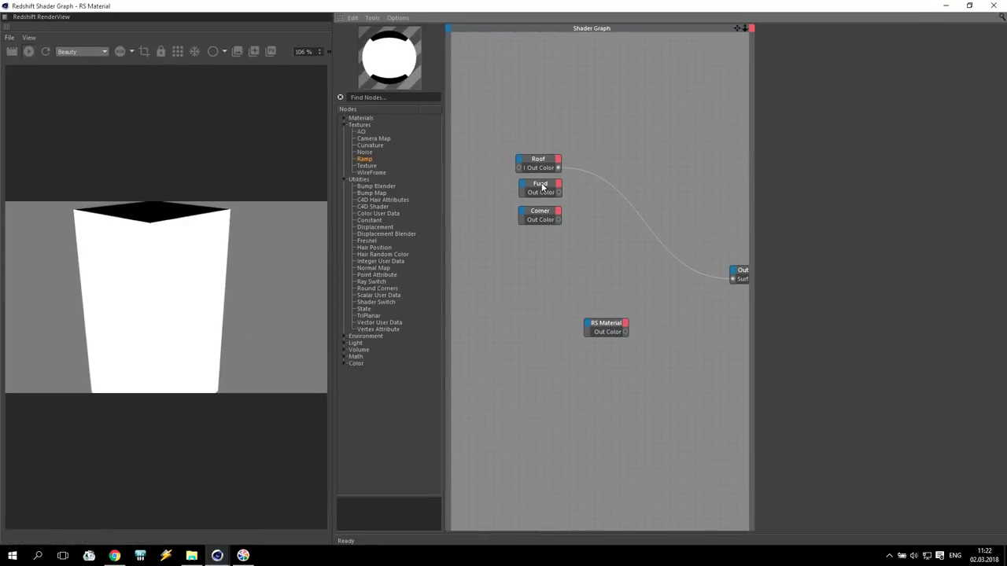
- Add a Color Layer node and arrange it beside the Roof, Fund and Corner nodes, leaving room for connections
left_click(542, 186)
left_click(531, 218)
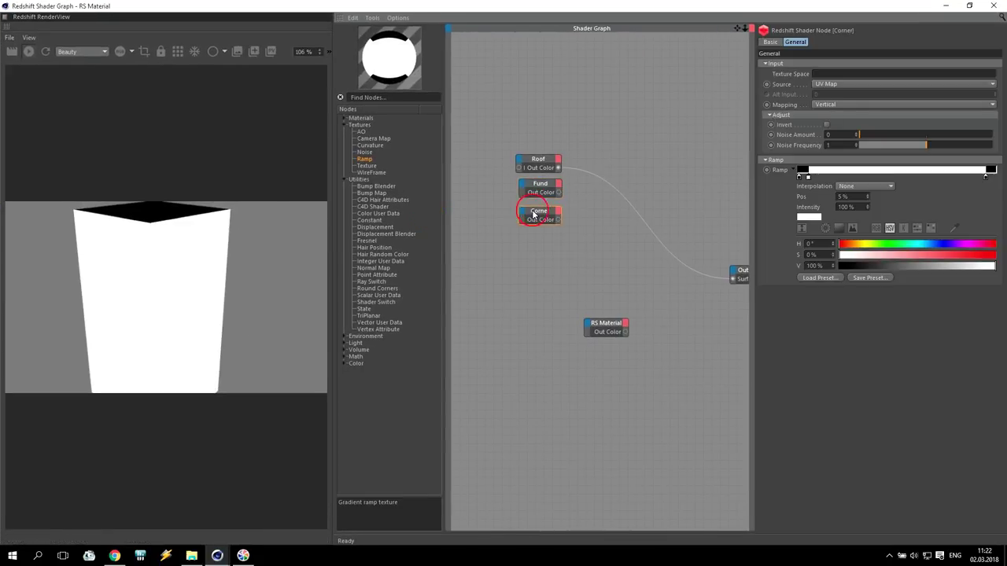
left_click_drag(496, 116, 566, 239)
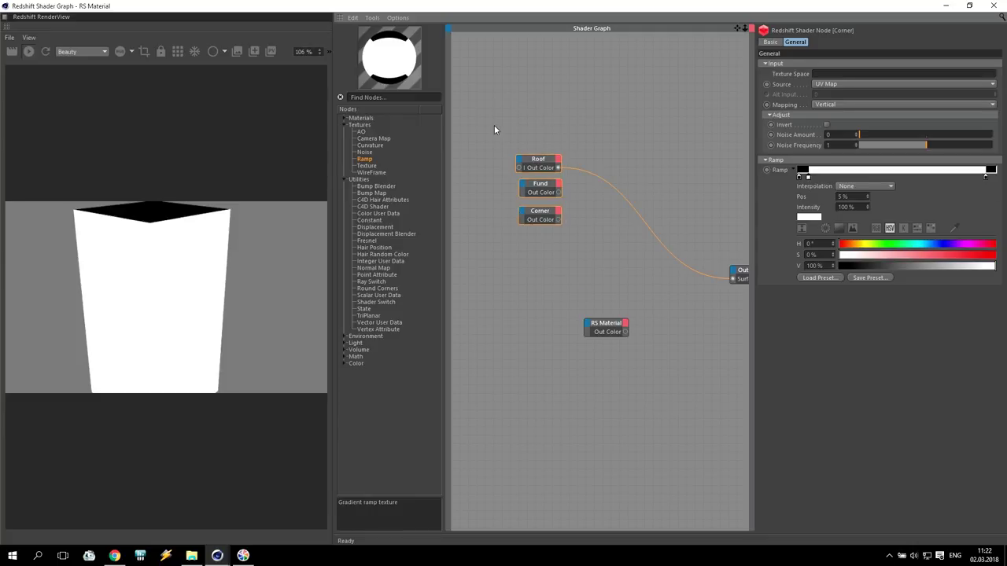
left_click(345, 364)
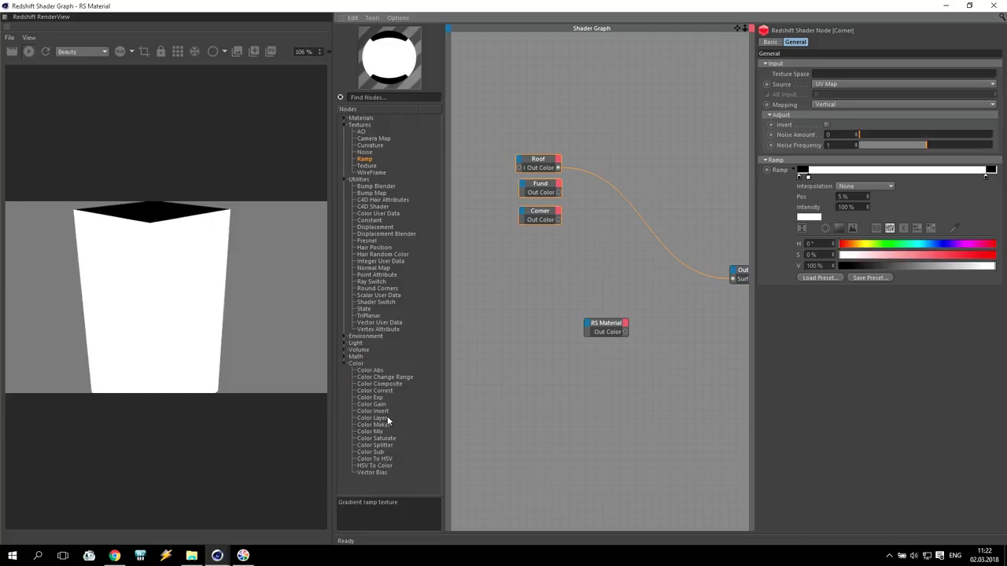
mouse_move(376, 419)
left_mouse_down()
mouse_move(623, 190)
mouse_move(621, 165)
left_mouse_up()
left_click_drag(493, 123, 548, 273)
left_click_drag(537, 162, 485, 134)
left_click_drag(670, 163, 616, 139)
left_click(600, 97)
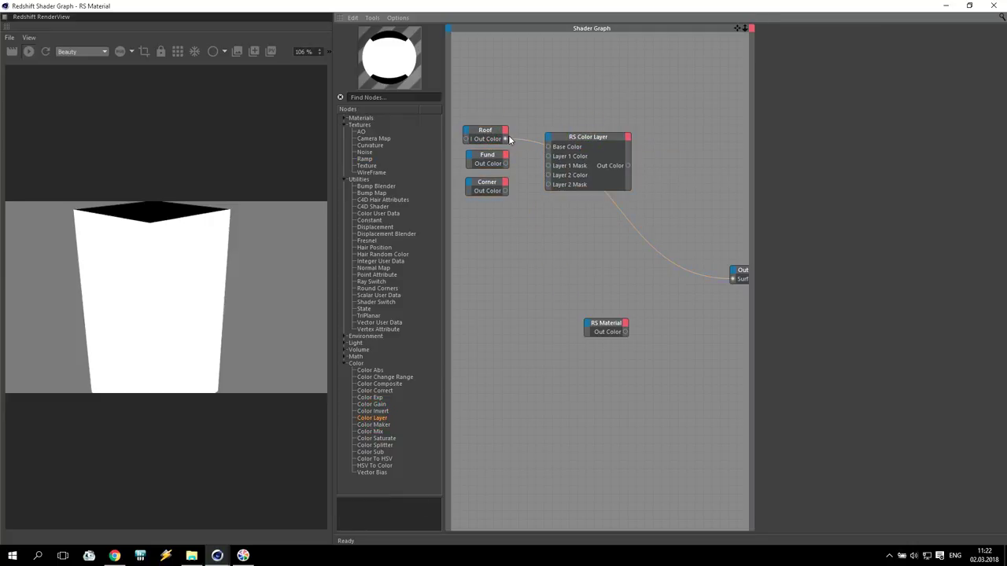
- Connect Roof to Base Color, Fund to Layer 1 Color and Corner to Layer 2 Color, and the Color Layer output to Surface
left_click_drag(505, 139, 548, 147)
left_click(490, 160)
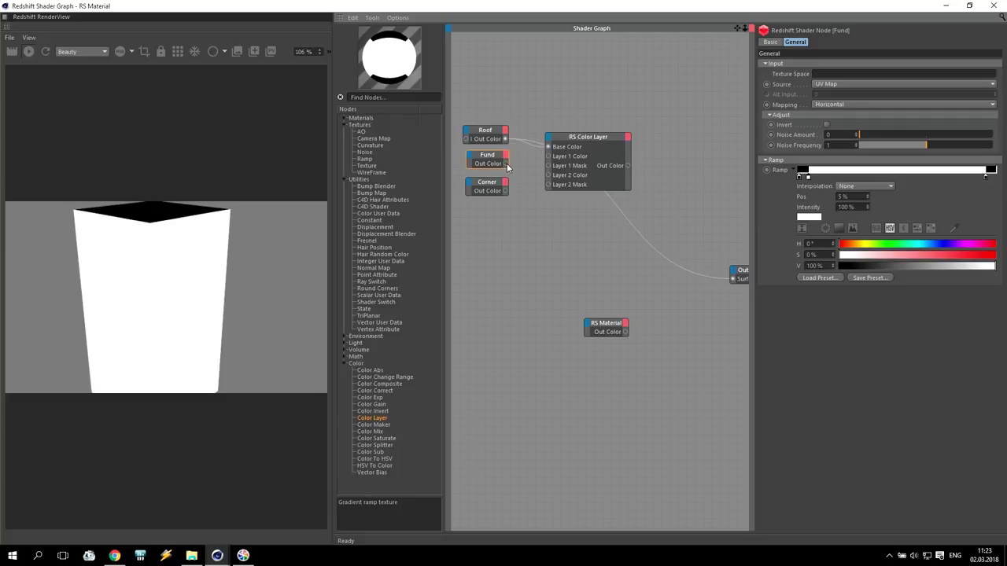
left_click_drag(515, 166, 550, 157)
left_click_drag(505, 191, 549, 179)
left_click_drag(626, 167, 733, 279)
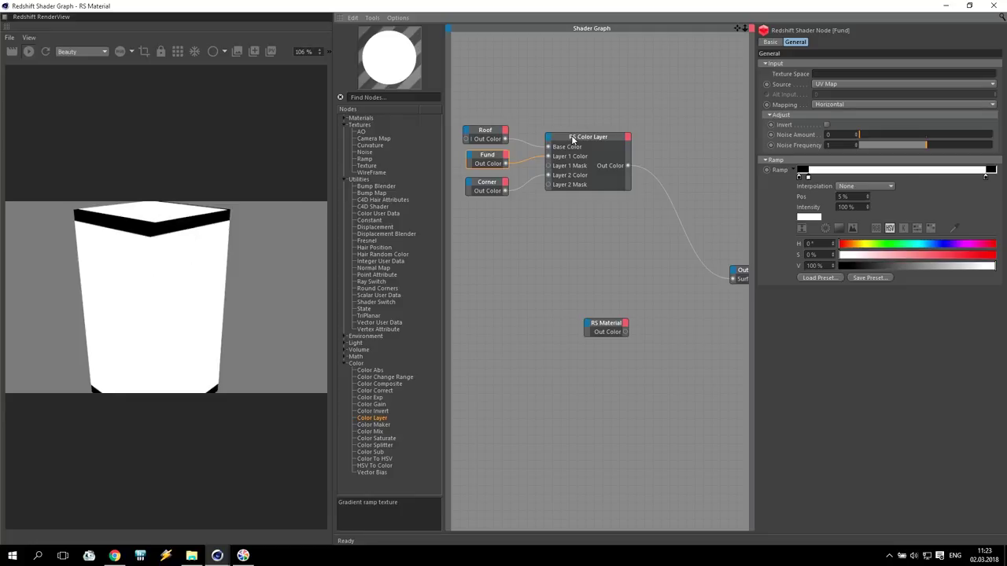
- Enable Layer 2 on the RS Color Layer node and set Layer 1's blend mode to Multiply
left_click(591, 137)
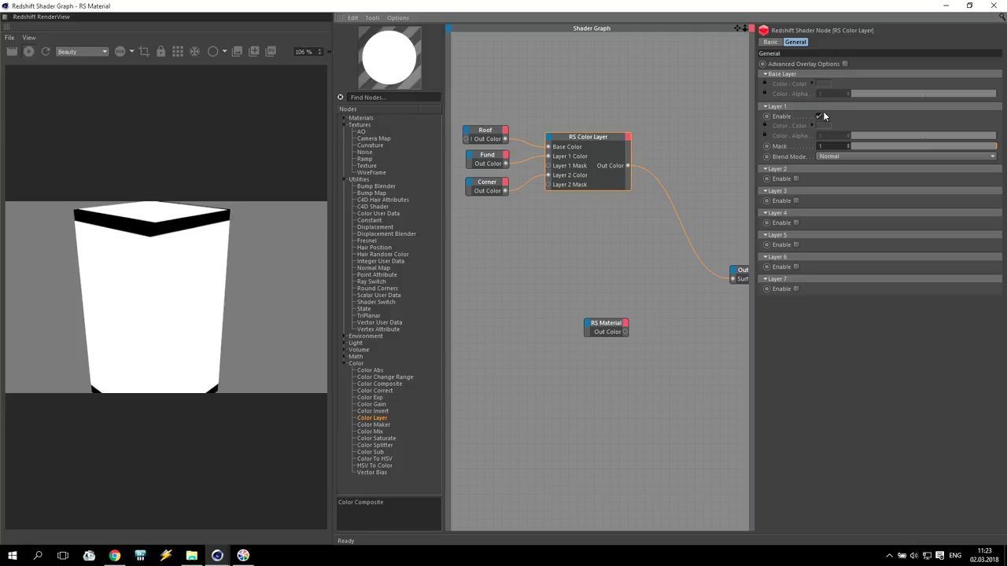
left_click(796, 179)
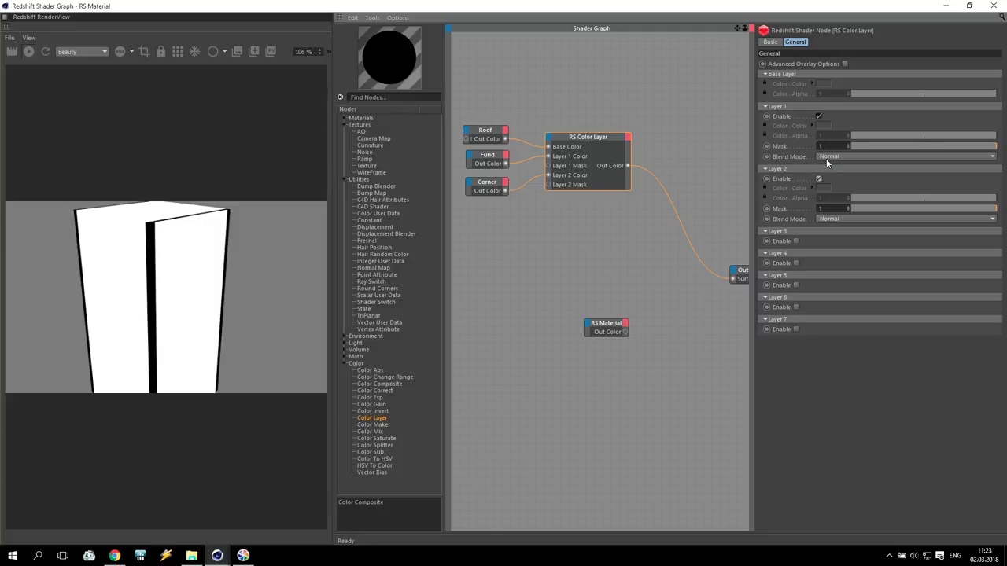
left_click(830, 157)
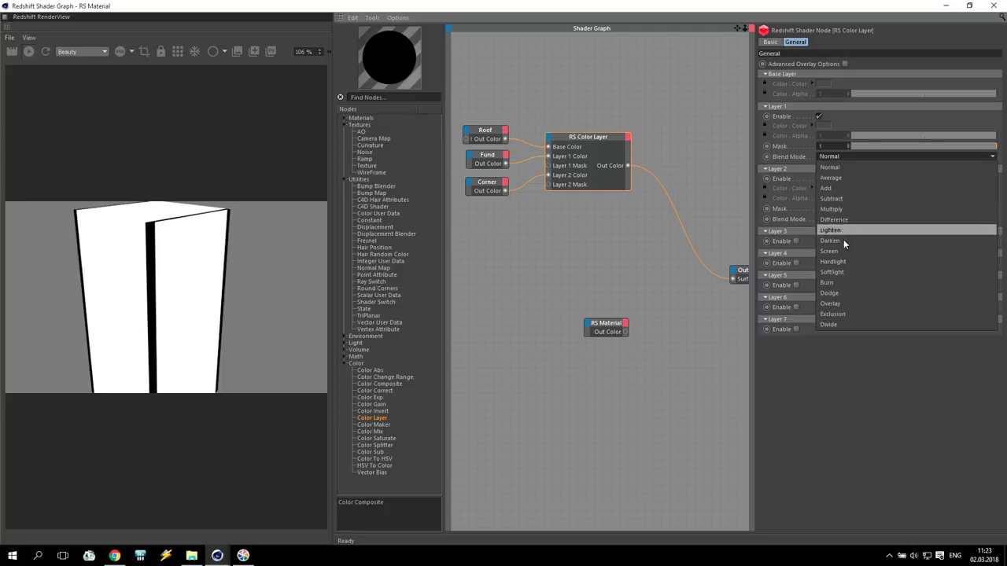
left_click(841, 209)
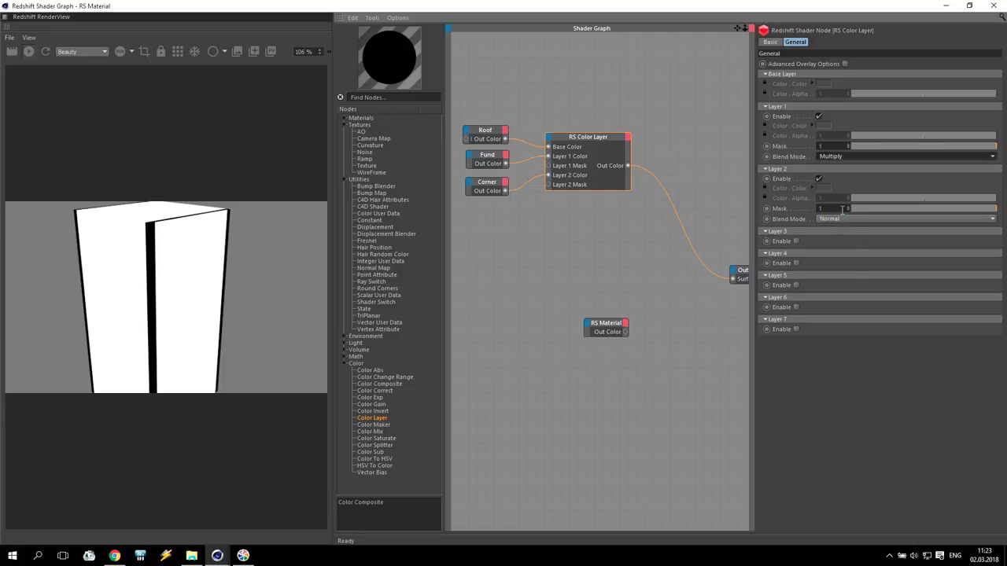
- Set Layer 2's blend mode to Multiply and inspect the combined mask on the cube from several angles beside the viewport
left_click(838, 220)
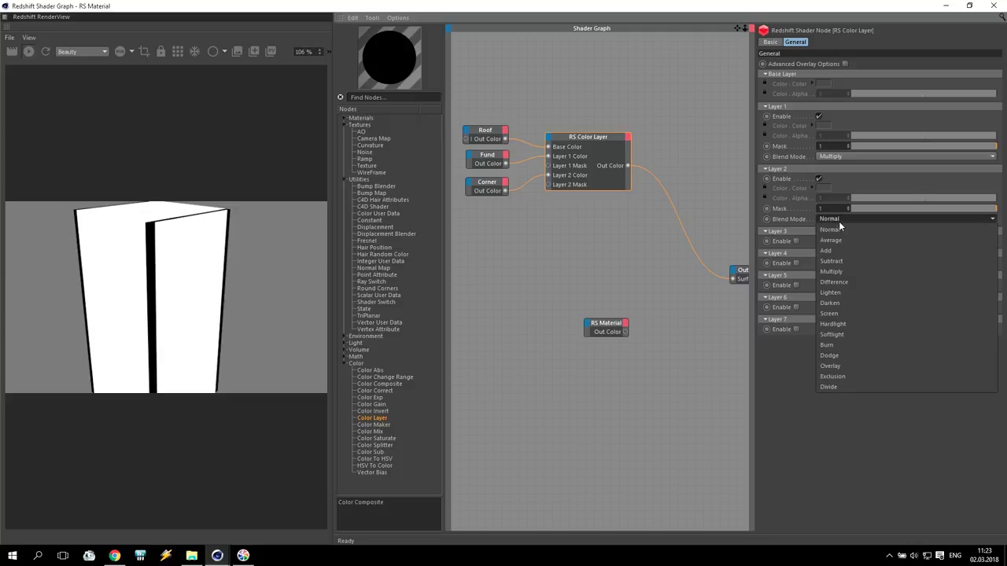
left_click(844, 271)
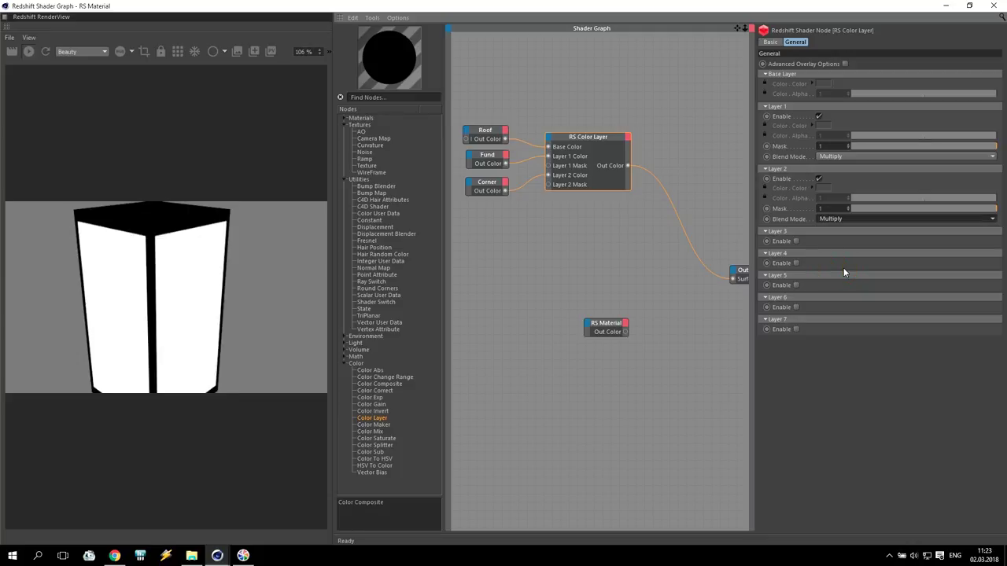
left_click_drag(839, 5, 825, 153)
left_click_drag(664, 53, 659, 72)
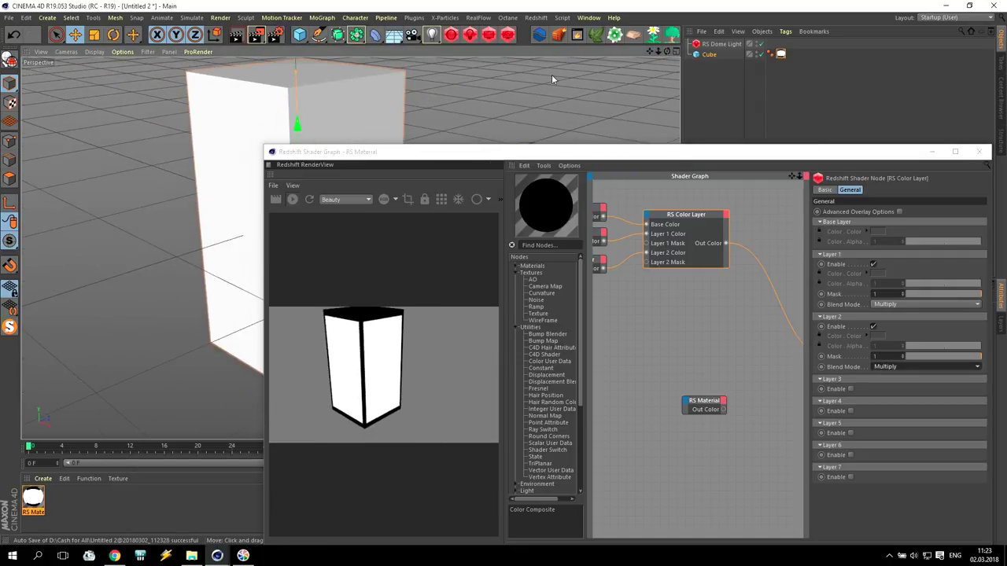
left_click_drag(666, 51, 667, 52)
left_click_drag(660, 87, 631, 74)
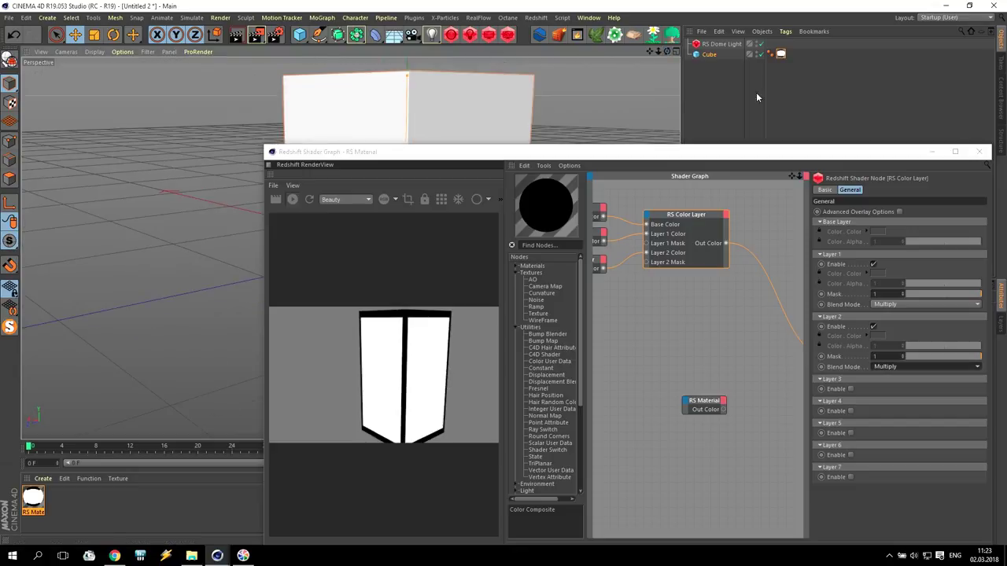
- Get the Shader Graph window out of the way and duplicate the cube twice
left_click_drag(813, 151, 489, 117)
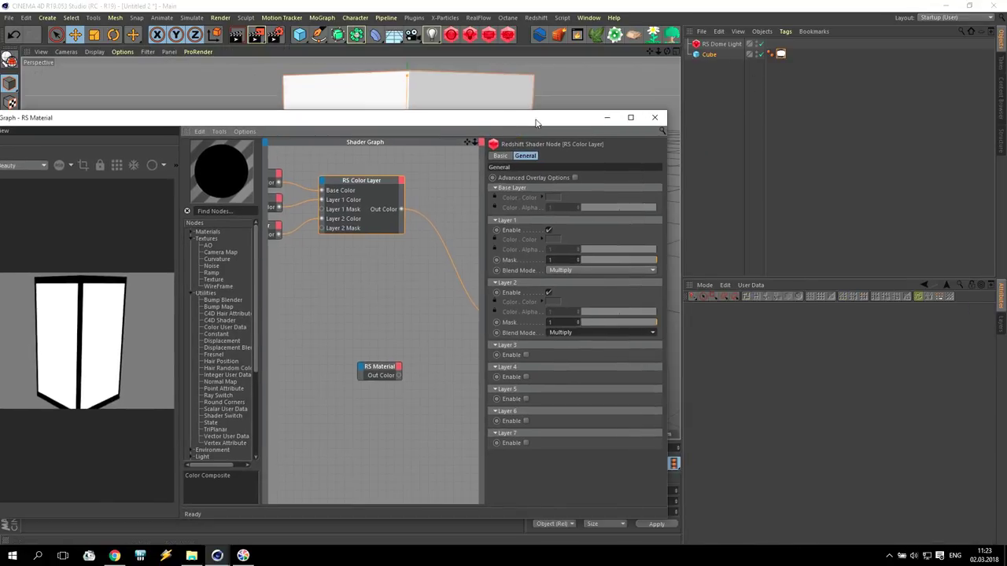
left_click(600, 120)
left_click(714, 54)
left_click_drag(708, 55, 722, 92, "ctrl")
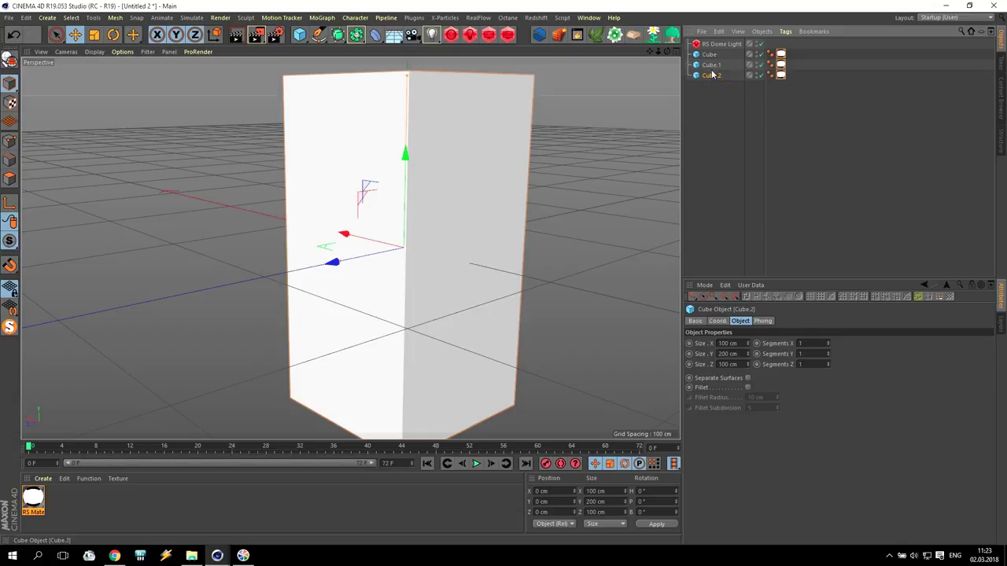
- Resize Cube.1 to 50 × 300 × 50 cm and move it along Z to about 188 cm
double_click(732, 343)
type("50")
double_click(741, 365)
type("50")
left_click_drag(739, 354, 639, 357)
type("300")
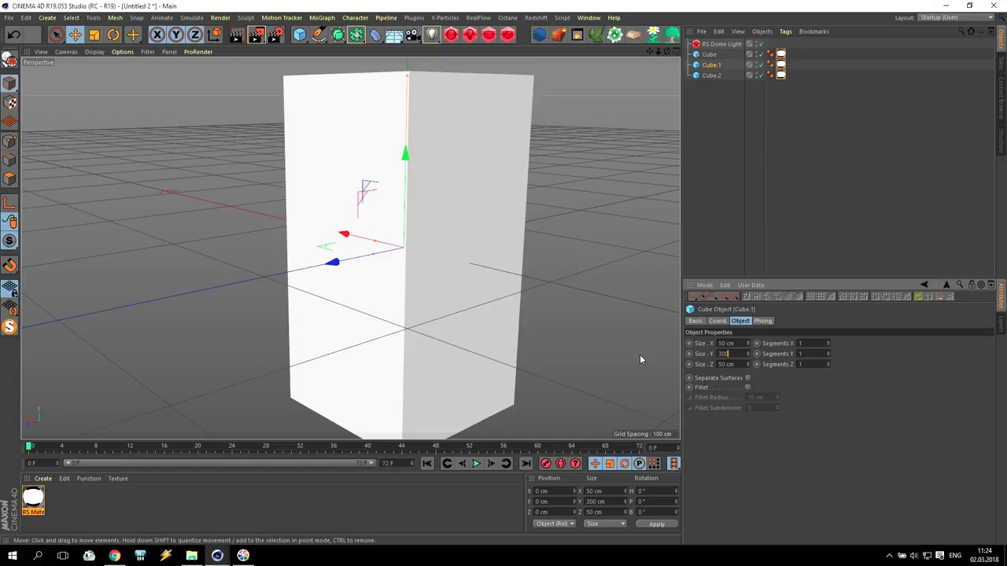
key("Return")
scroll(460, 180, "down", 2)
scroll(459, 179, "down", 2)
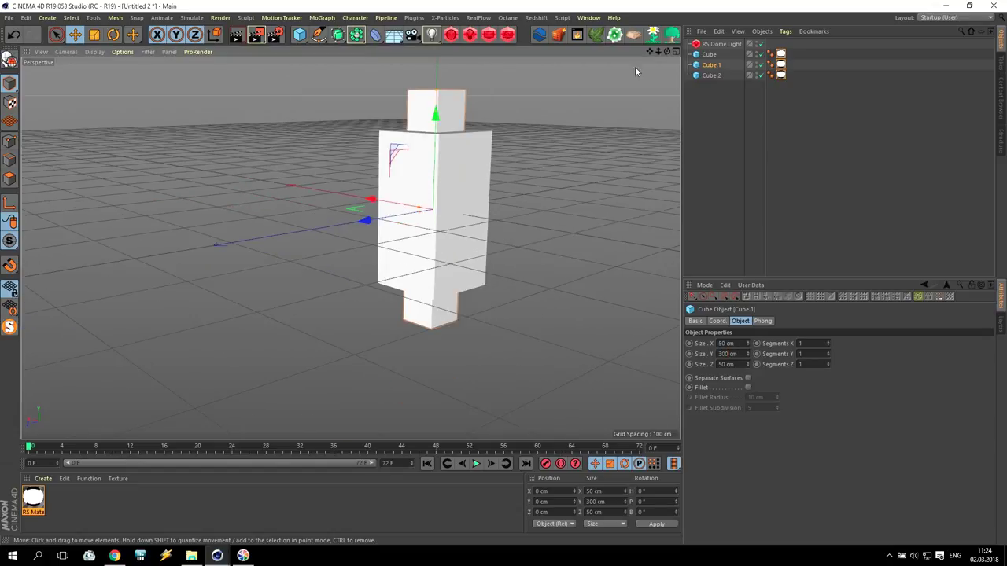
left_click_drag(366, 230, 239, 257)
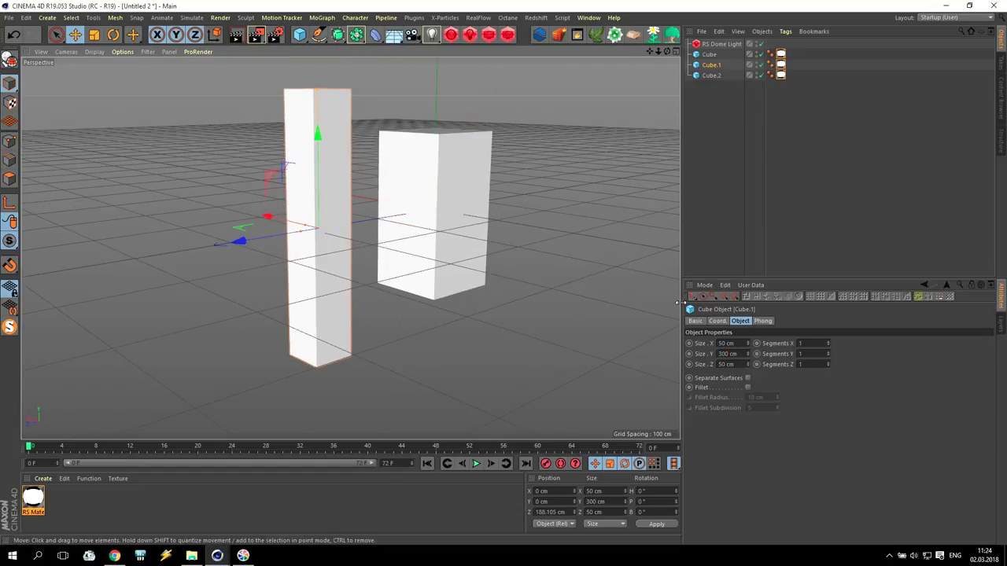
- Move Cube.2 along X to about -208 cm and set its X size to 200 cm and Y size to 100 cm
left_click(711, 74)
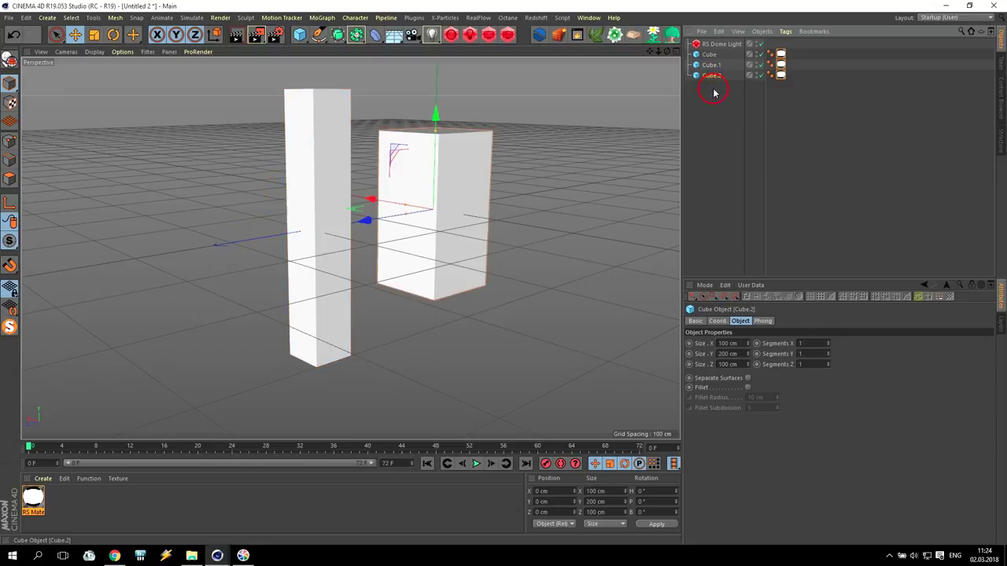
left_click_drag(371, 201, 477, 219)
double_click(740, 343)
type("200")
left_click_drag(740, 354, 634, 348)
type("100")
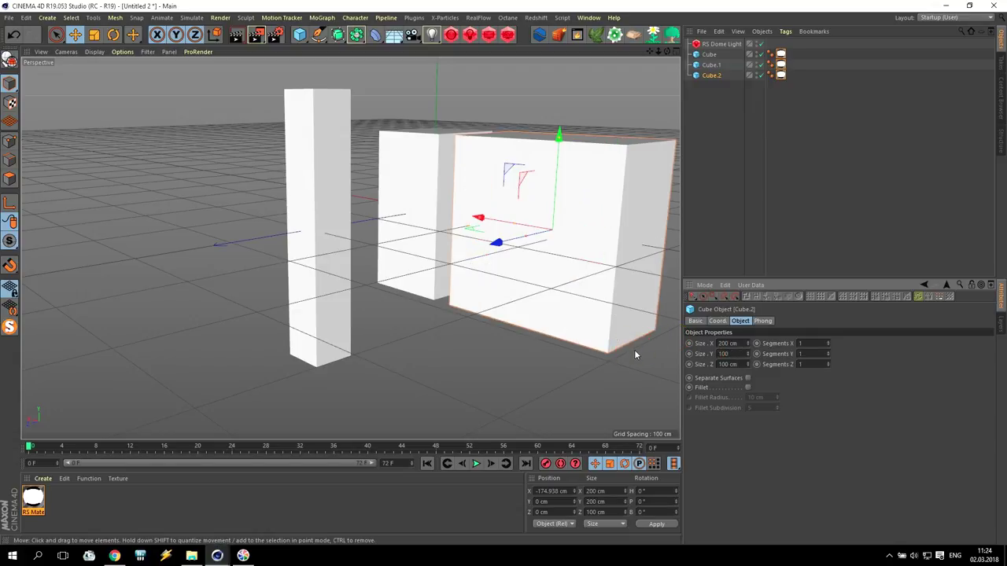
key("Return")
left_click_drag(494, 222, 520, 229)
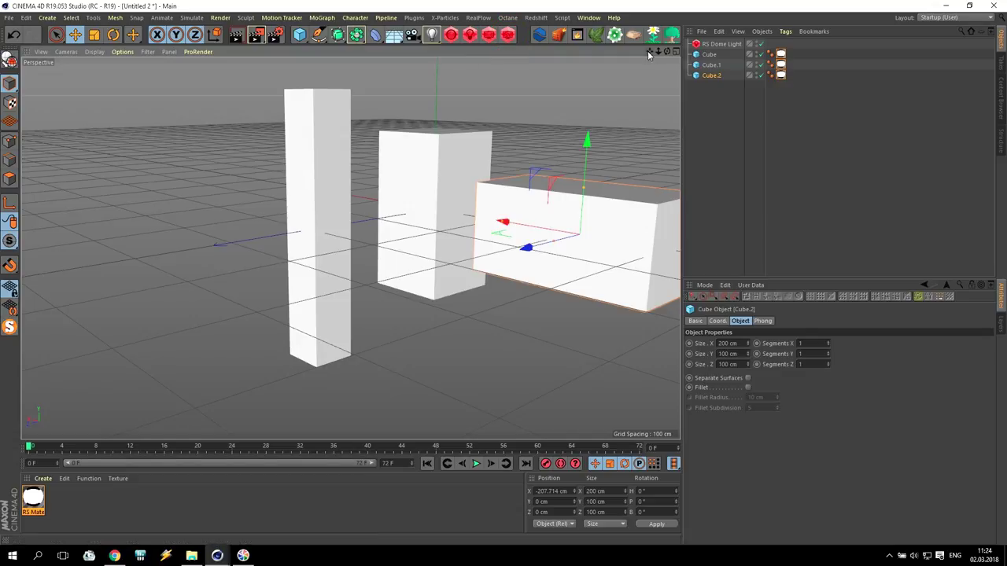
- Frame all three cubes and bring back the Shader Graph window to check their masks in the render
left_click_drag(649, 52, 528, 62)
mouse_move(217, 555)
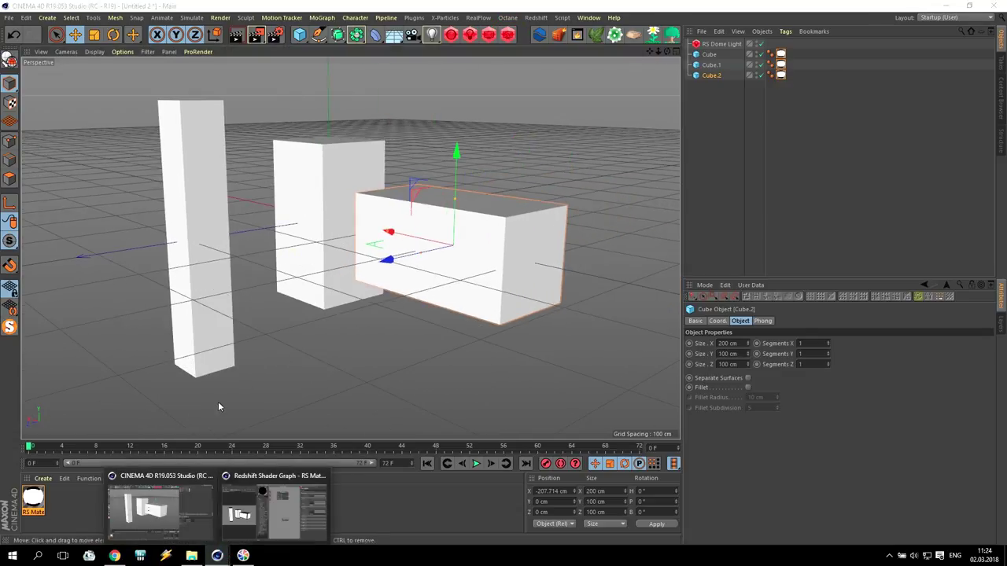
left_click(269, 512)
left_click_drag(146, 118, 494, 145)
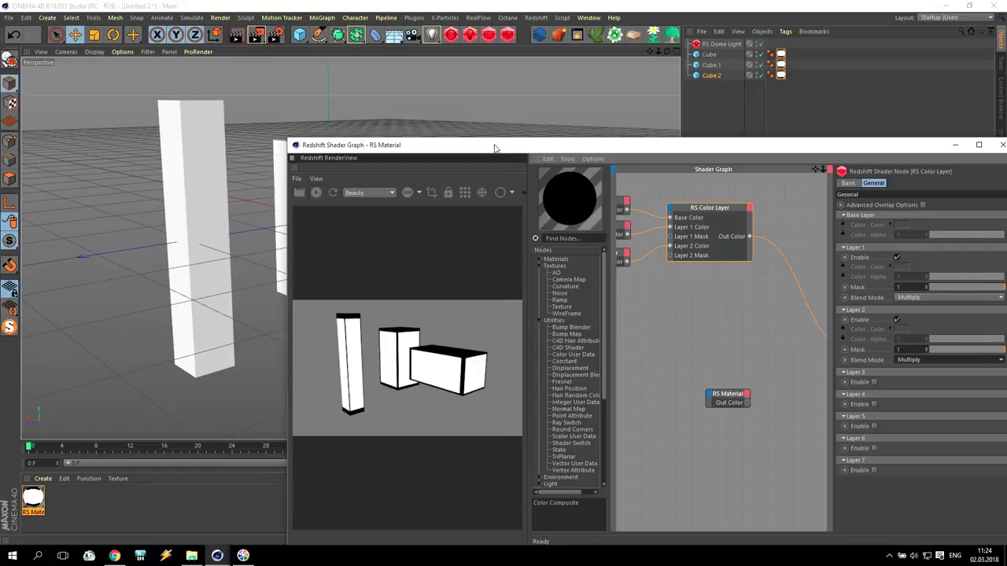
- Dock the Redshift RenderView into the main layout next to the viewport and move the Shader Graph window clear of it
left_click(294, 170)
left_click_drag(295, 171, 397, 170)
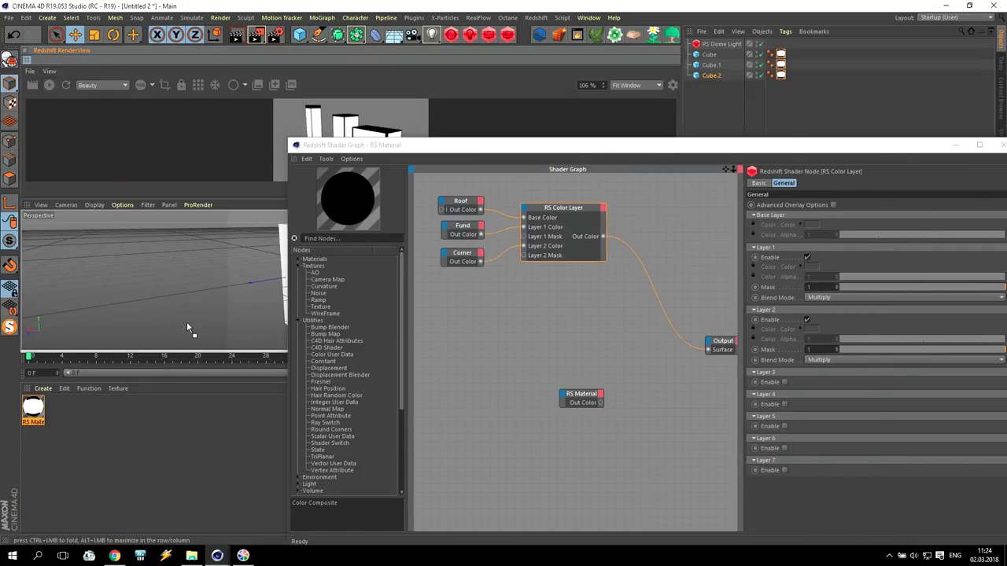
left_click_drag(201, 285, 200, 284)
left_click_drag(432, 148, 428, 413)
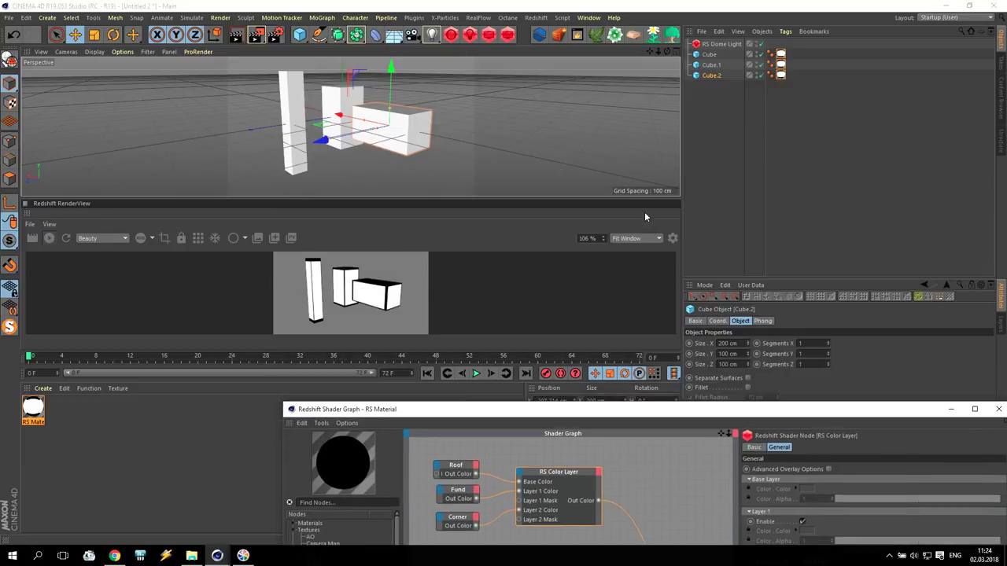
- Undock the RenderView from the main layout, clear away the floating windows and restore the viewport's height
left_click(27, 215)
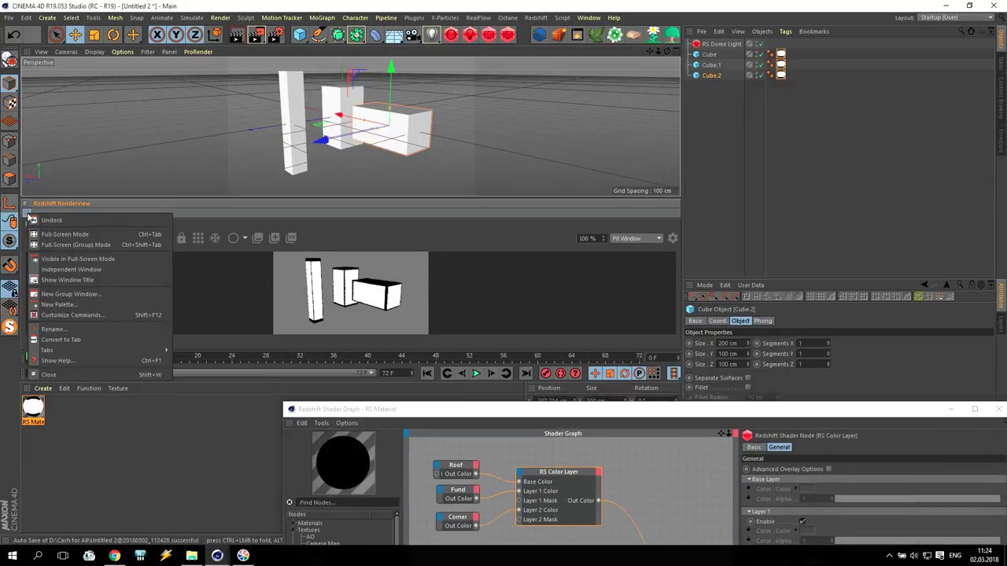
left_click(45, 221)
left_click(685, 192)
left_click_drag(659, 409, 467, 437)
left_click(796, 242)
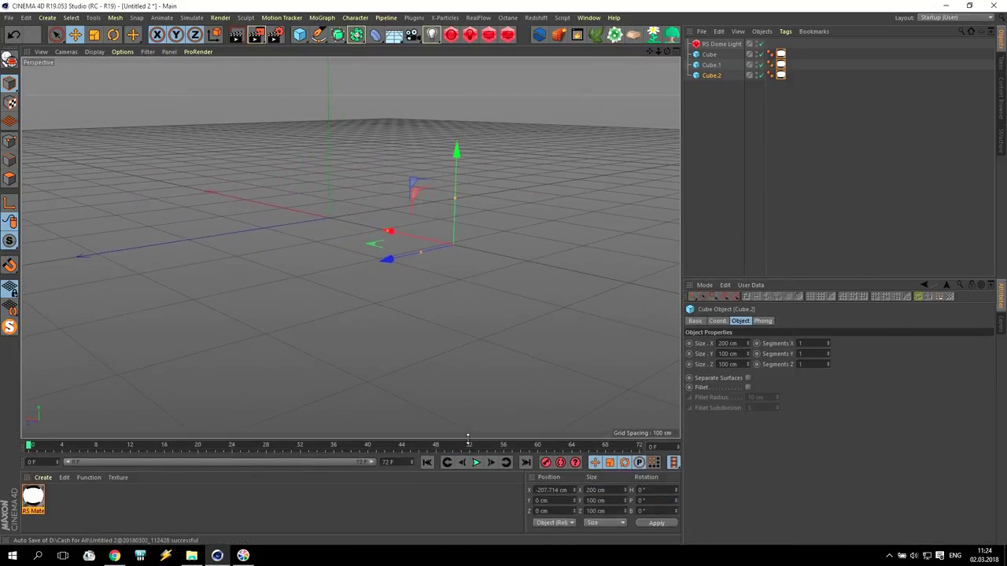
- Reopen the RenderView as a floating window, enlarge it and keep its zoom mode at Fit Window
left_click(500, 34)
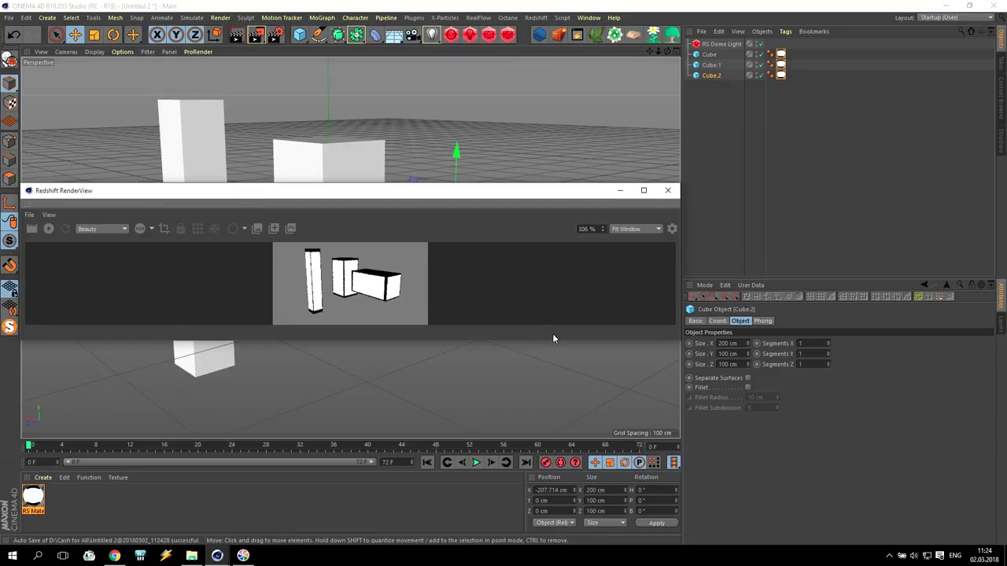
left_click_drag(551, 340, 545, 471)
left_click_drag(425, 189, 539, 81)
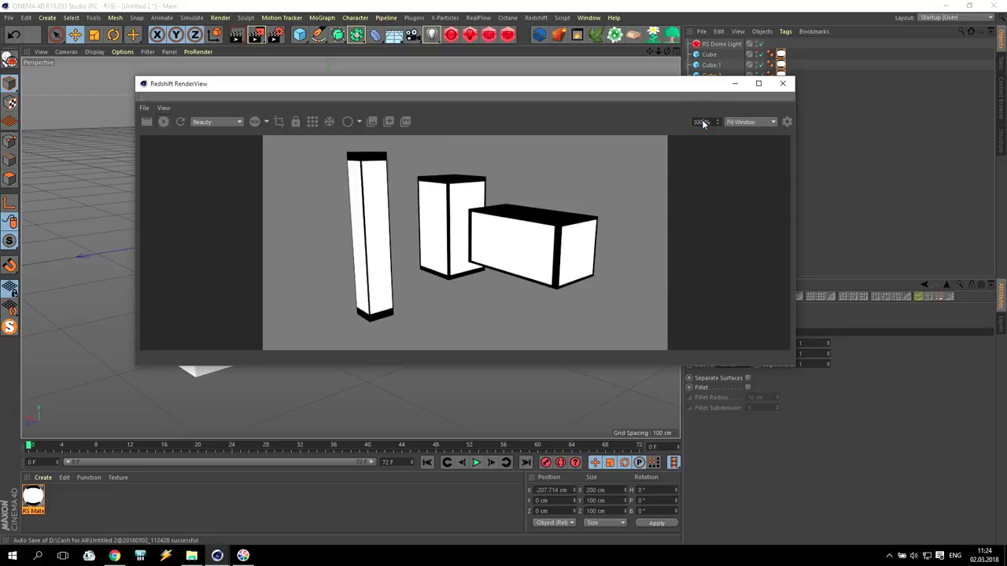
left_click(755, 119)
left_click(753, 146)
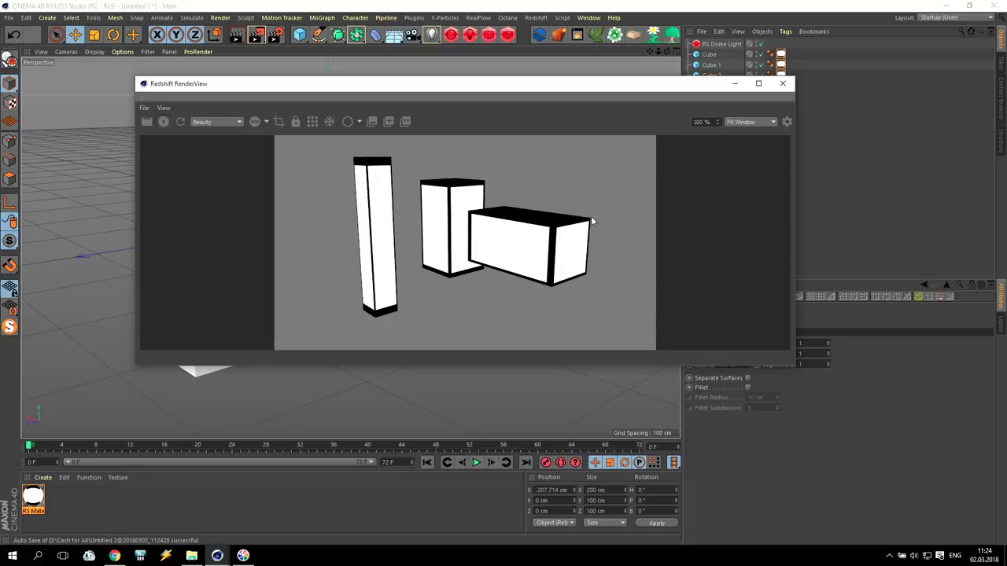
left_click_drag(616, 88, 490, 155)
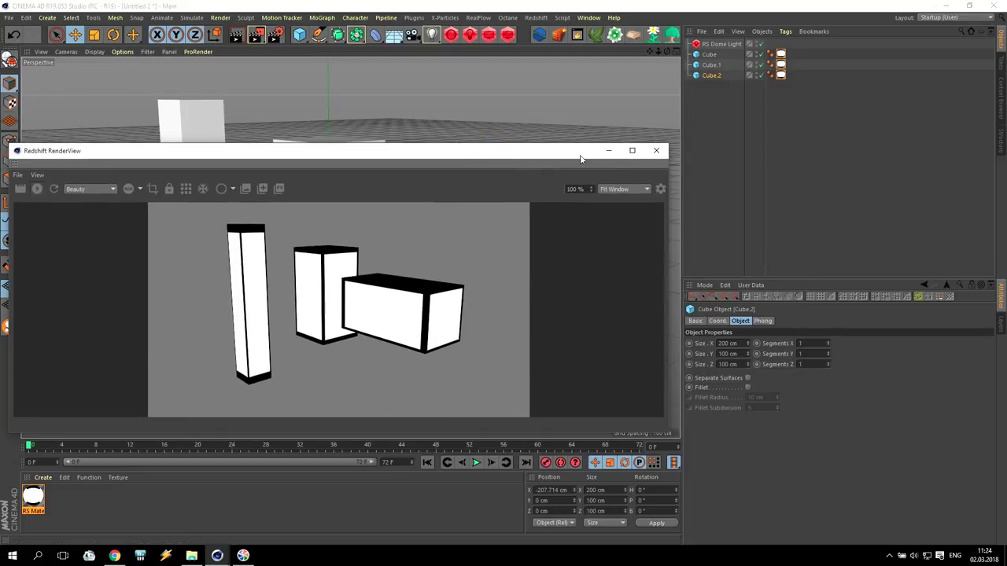
- Reopen the RS Material's Shader Graph and the RenderView, and narrow the RenderView so both fit side by side
left_click(656, 150)
double_click(32, 496)
left_click(314, 105)
left_click_drag(333, 33, 549, 119)
left_click(508, 33)
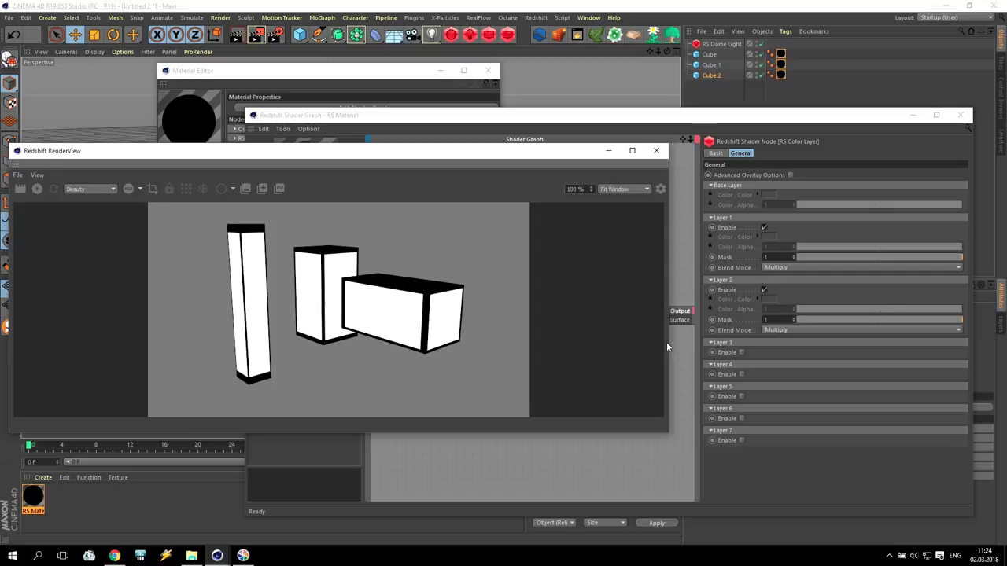
left_click_drag(672, 344, 363, 355)
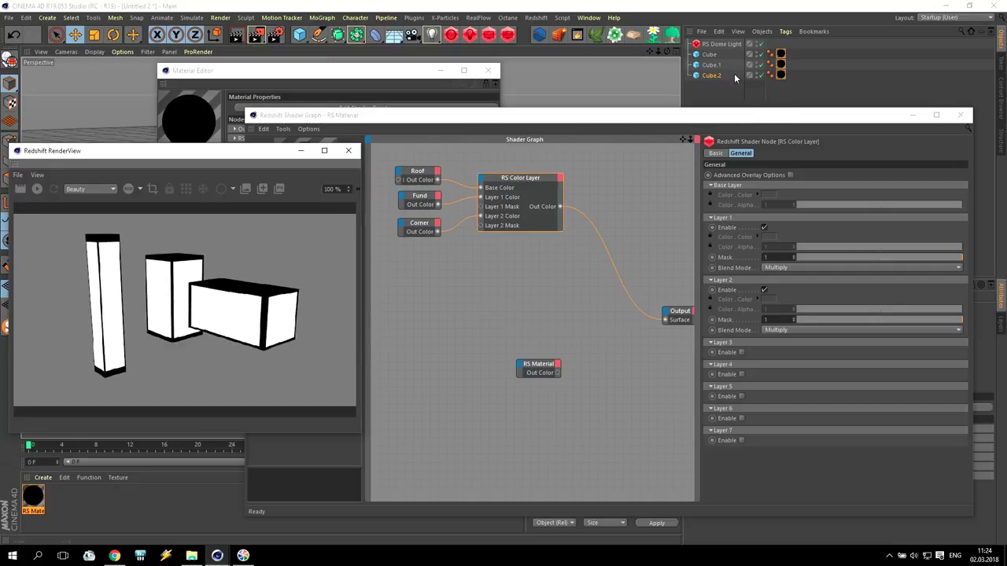
- Disable Cube.1 and Cube.2, and frame the remaining cube closely in a live render beside the Shader Graph
left_click(747, 66)
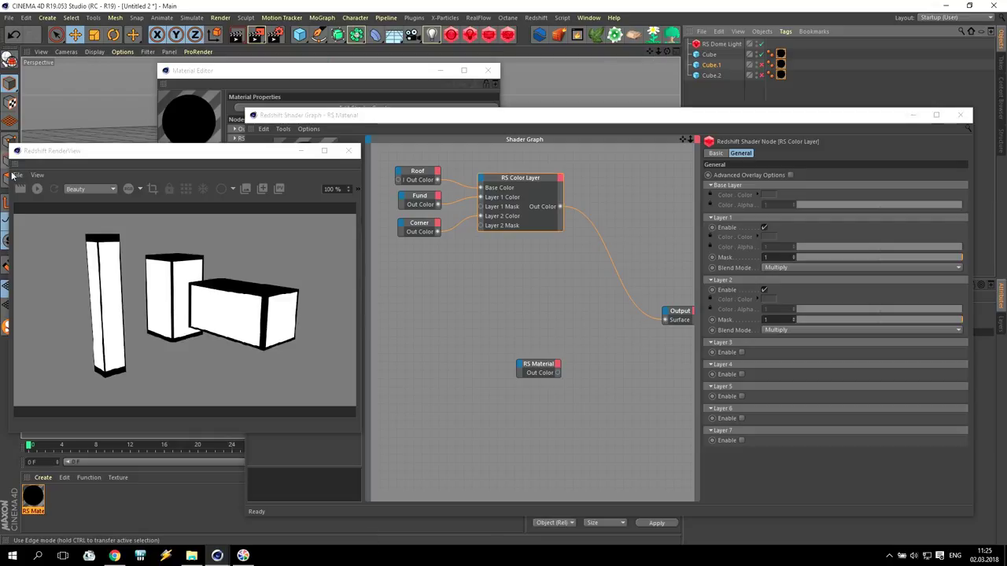
left_click(36, 188)
left_click_drag(658, 55, 708, 55)
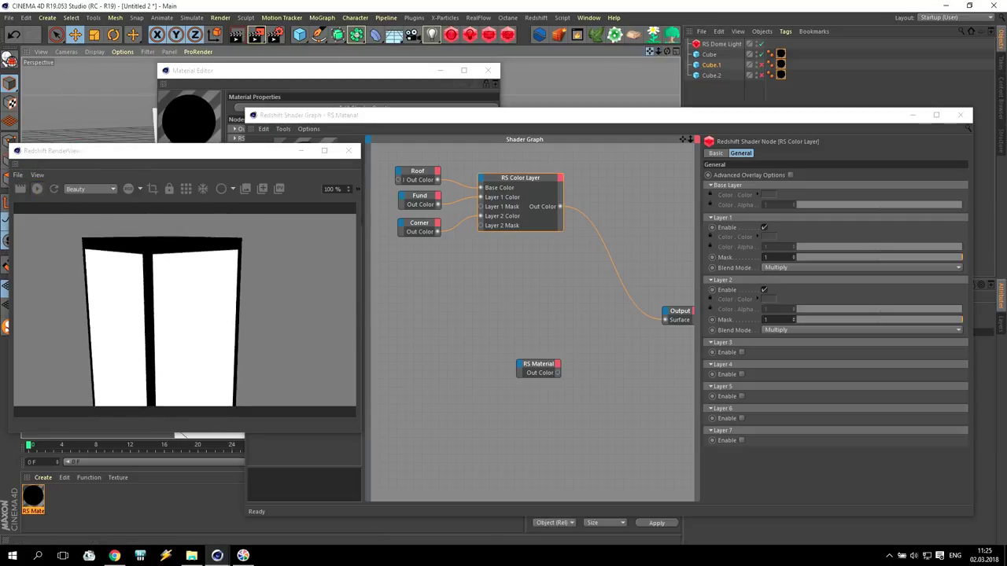
left_click_drag(247, 151, 237, 31)
left_click_drag(546, 119, 525, 105)
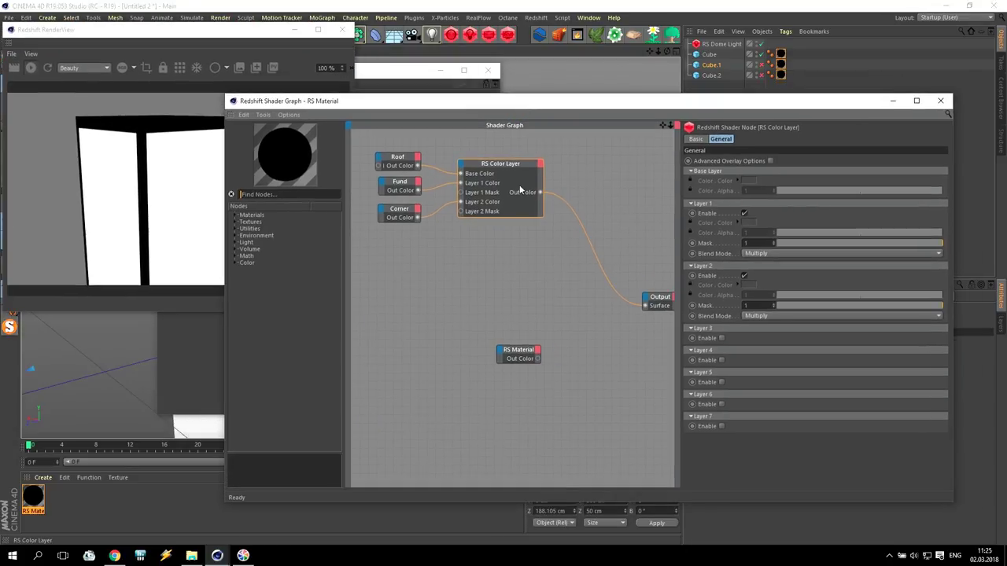
- Add a C4D Shader node and a Texture node below Corner, and connect the shader's Texture output to the RS Texture node
left_click(235, 229)
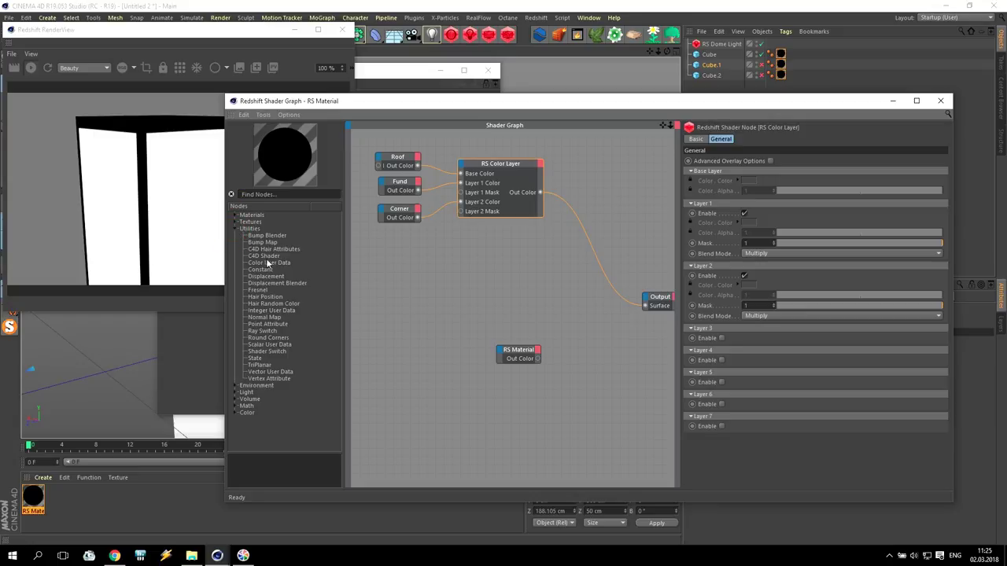
left_click_drag(412, 274, 403, 269)
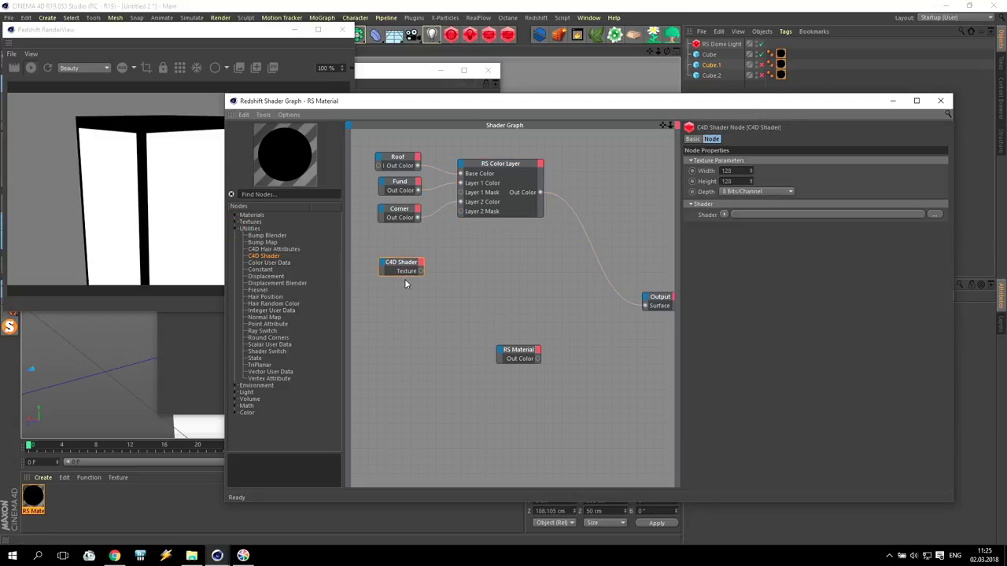
left_click(234, 222)
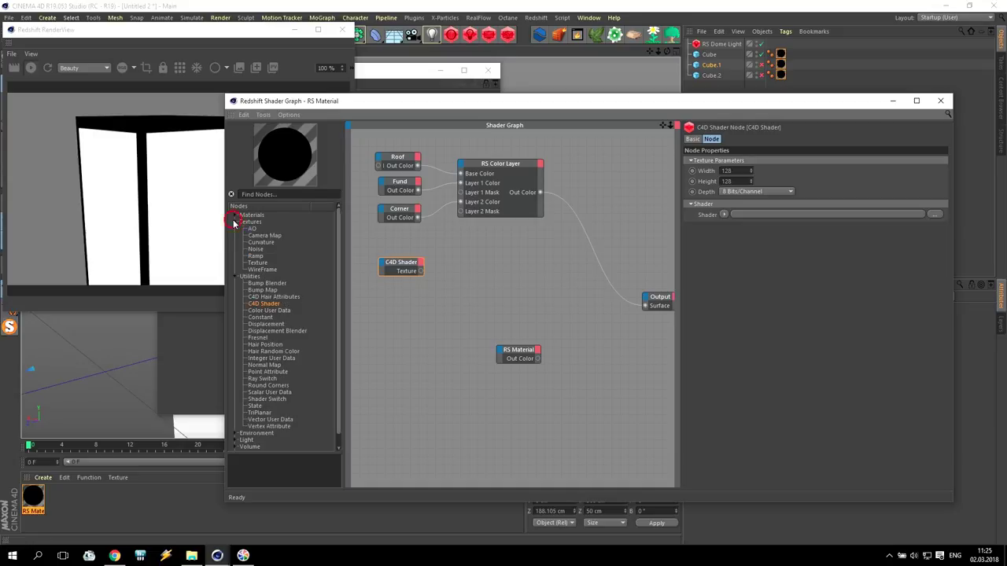
left_click_drag(256, 264, 449, 264)
mouse_move(480, 272)
left_click(515, 273)
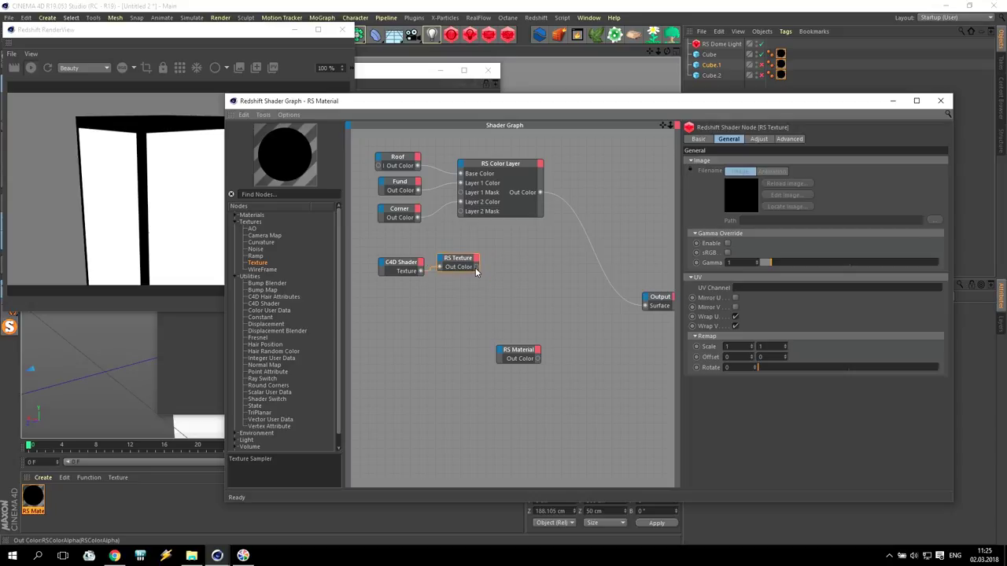
- Connect the RS Texture's Out Color to the Output's Surface and shift the C4D Shader node away from it
left_click_drag(495, 273, 646, 305)
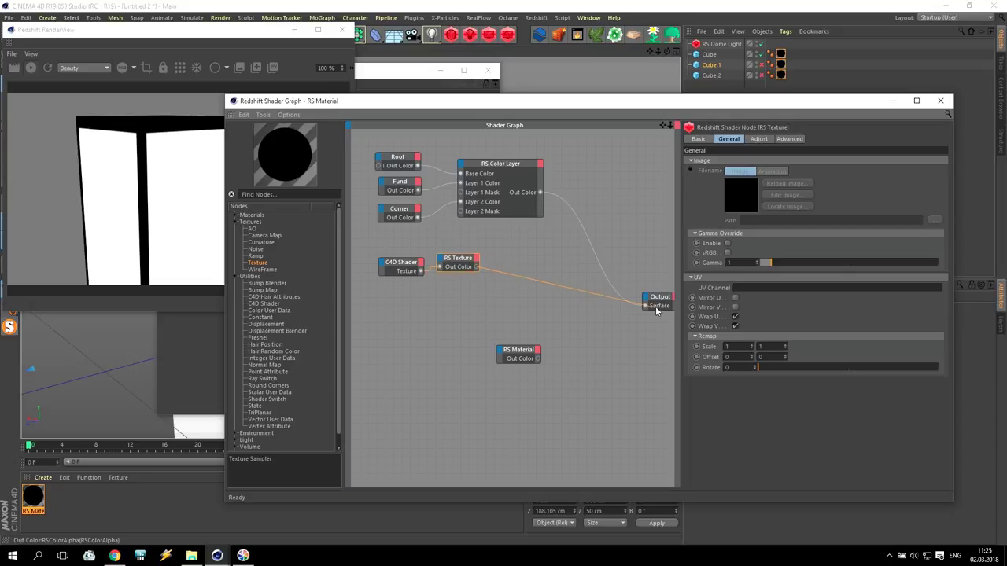
left_click(394, 266)
left_click_drag(395, 265, 386, 258)
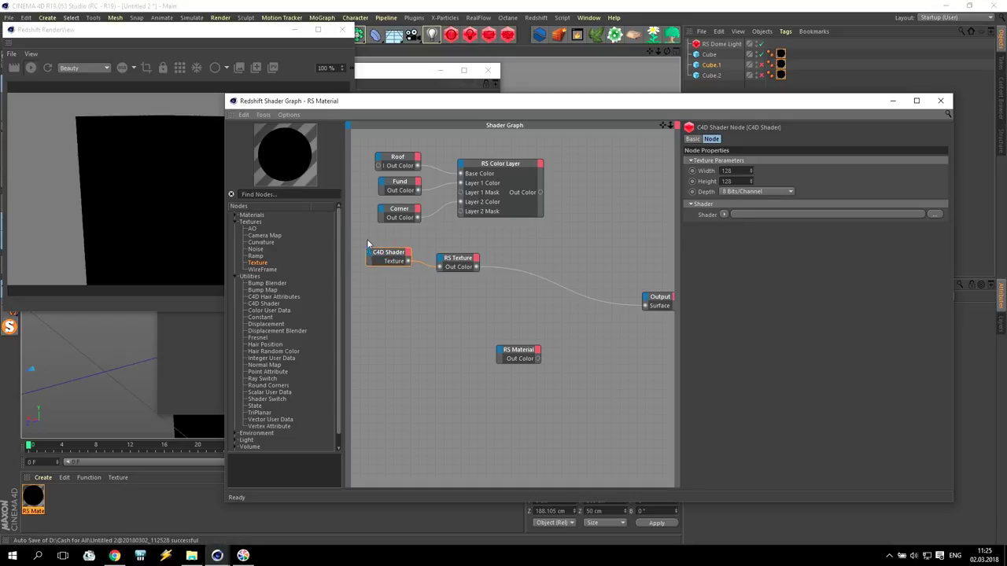
- Load the Tiles surface shader into the C4D Shader node and expand the shader's properties
left_click_drag(357, 244, 414, 271)
left_click(723, 214)
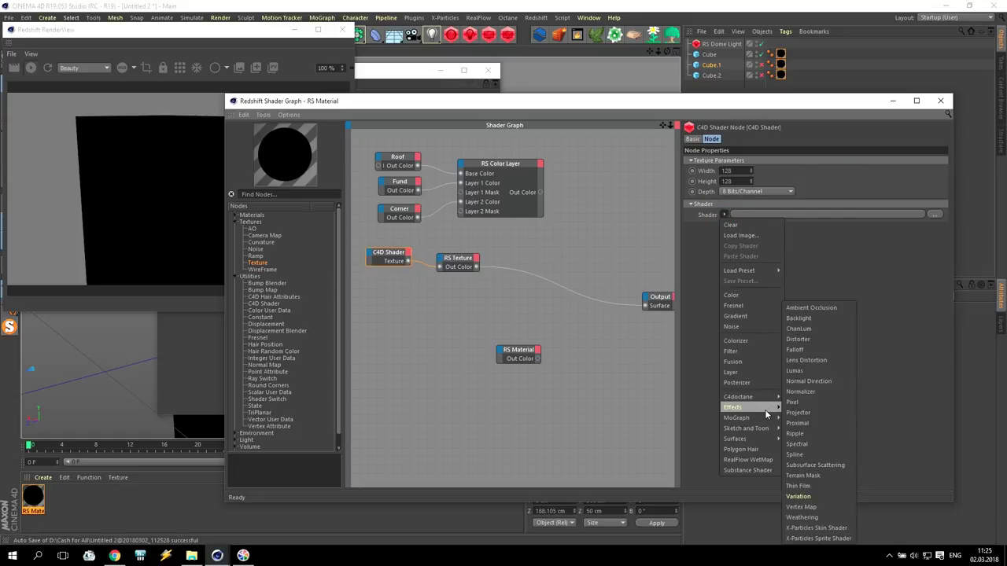
mouse_move(768, 419)
mouse_move(758, 437)
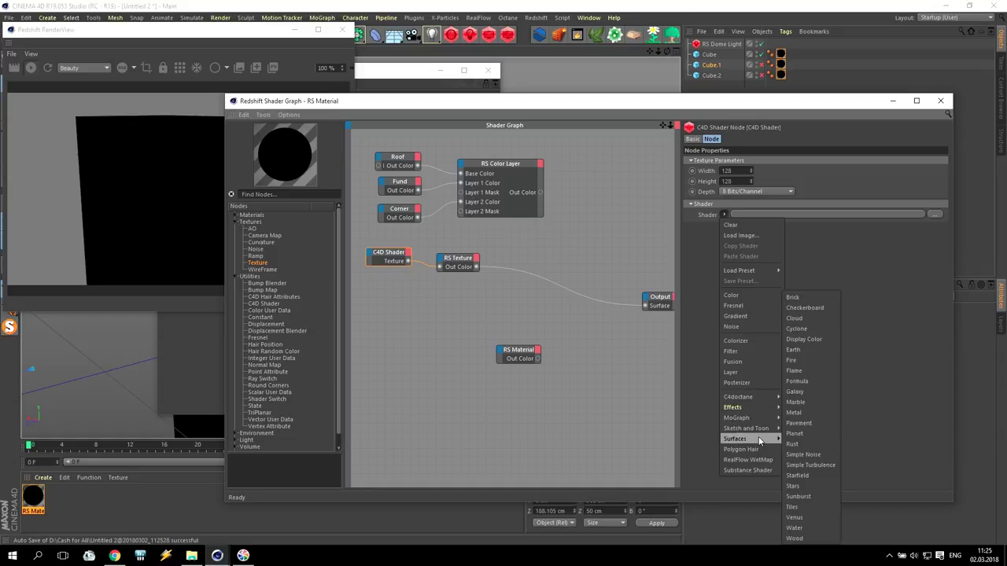
left_click(792, 508)
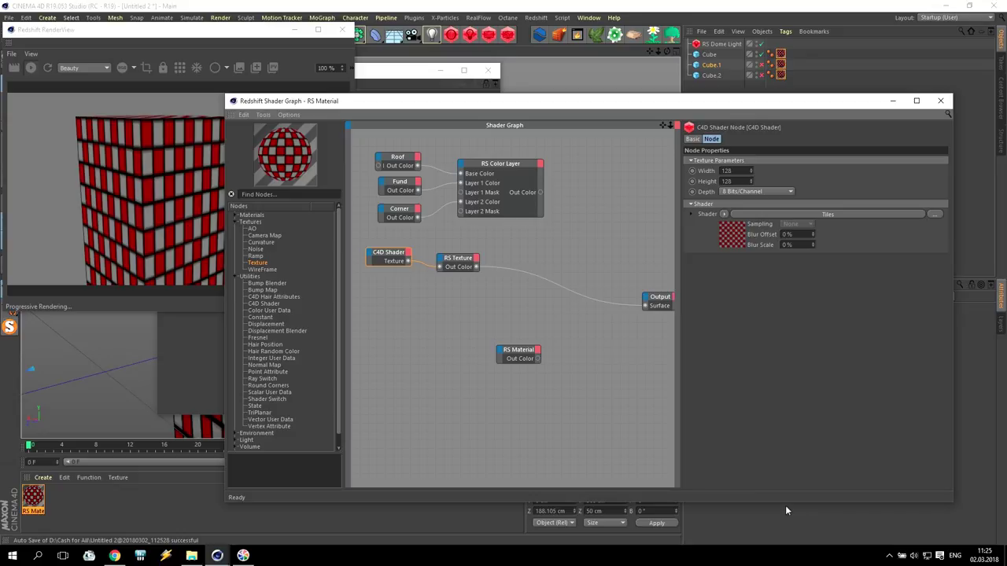
left_click_drag(271, 102, 306, 92)
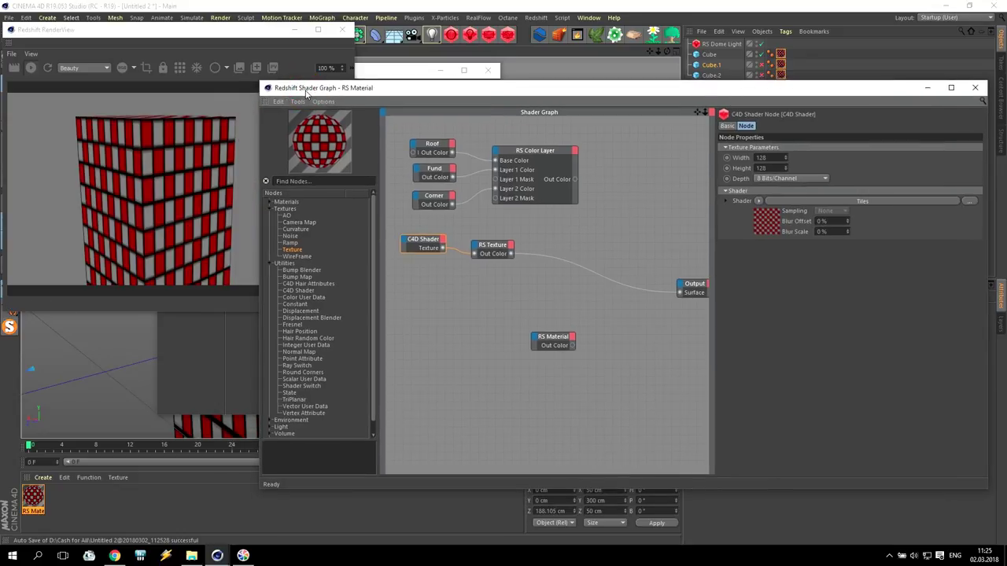
left_click(725, 200)
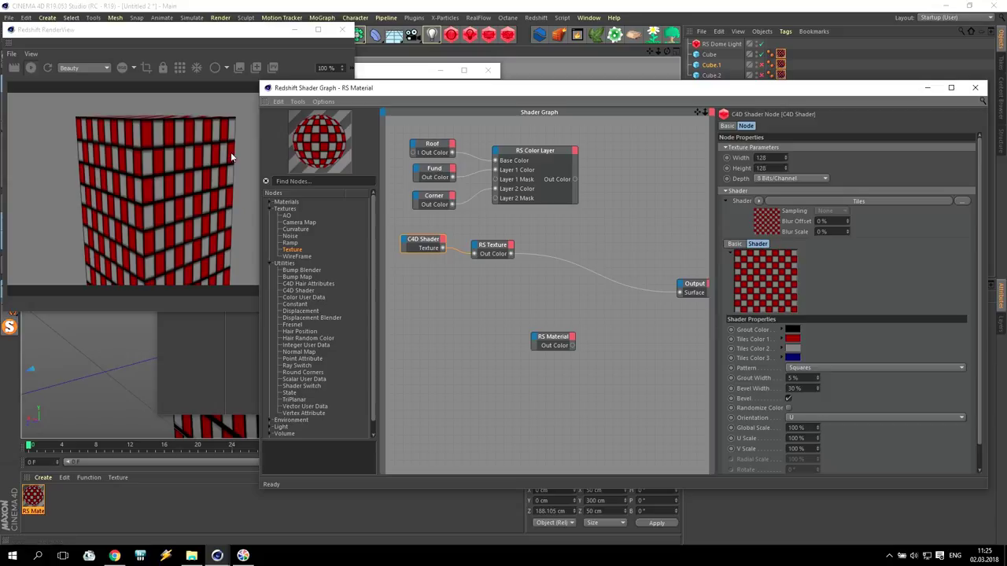
- Try white as the Tiles shader's grout color and set it back to black
left_click(792, 330)
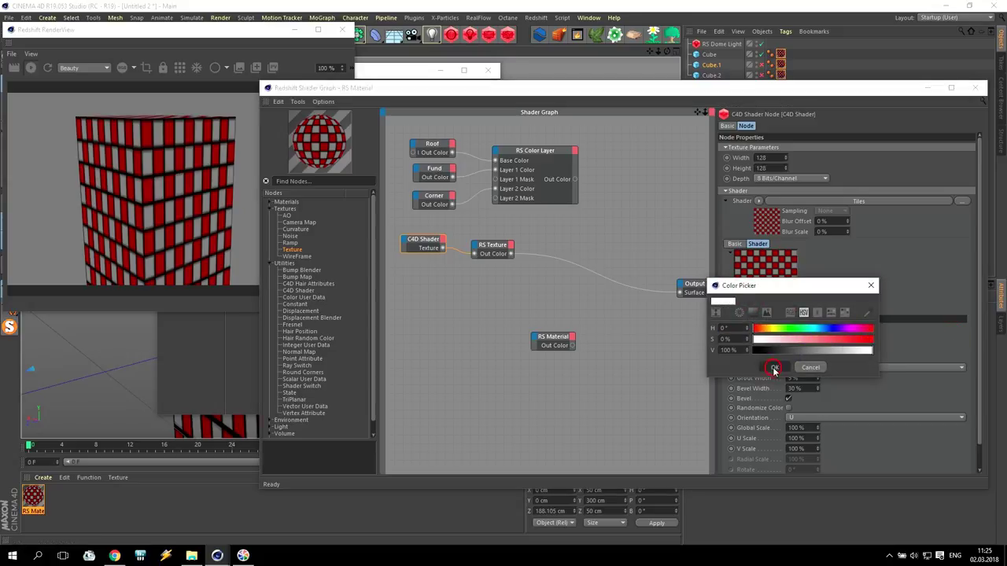
left_click(774, 368)
left_click(792, 331)
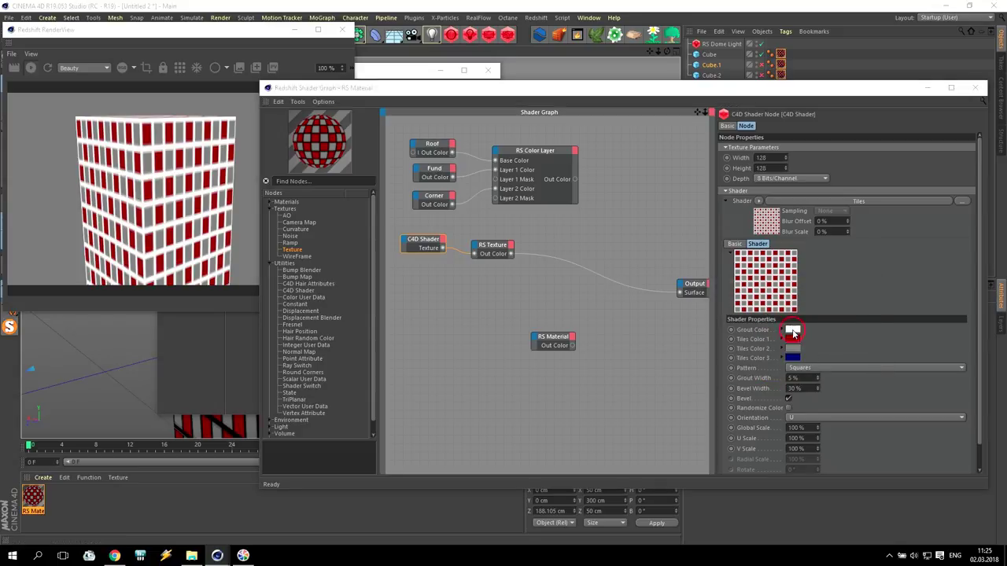
left_click(776, 367)
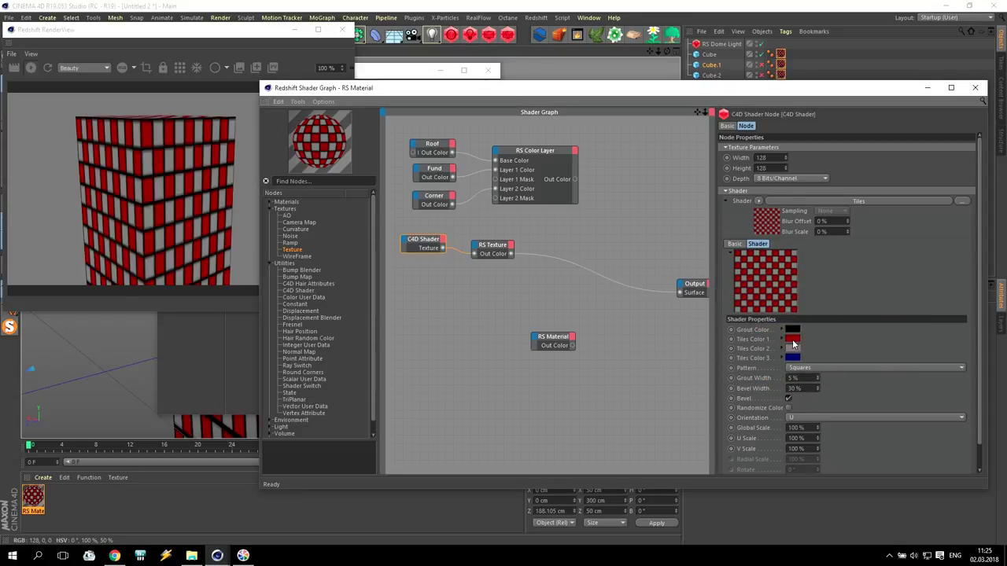
- Set Tiles Color 1, Tiles Color 2 and Tiles Color 3 to pure white
left_click(798, 343)
left_click_drag(790, 347, 754, 347)
left_click_drag(831, 358, 878, 359)
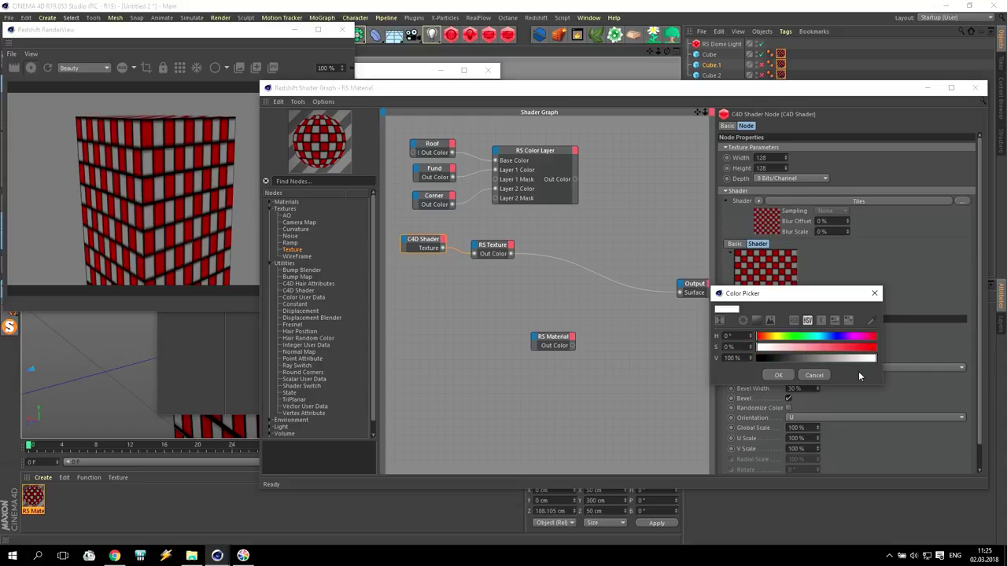
left_click(778, 375)
left_click(793, 350)
left_click_drag(798, 368, 876, 368)
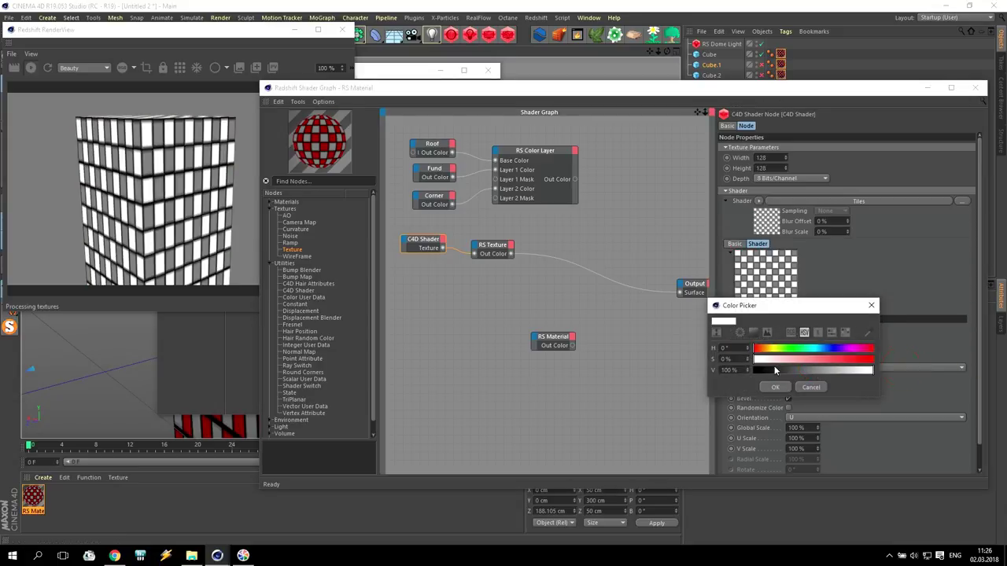
left_click(773, 385)
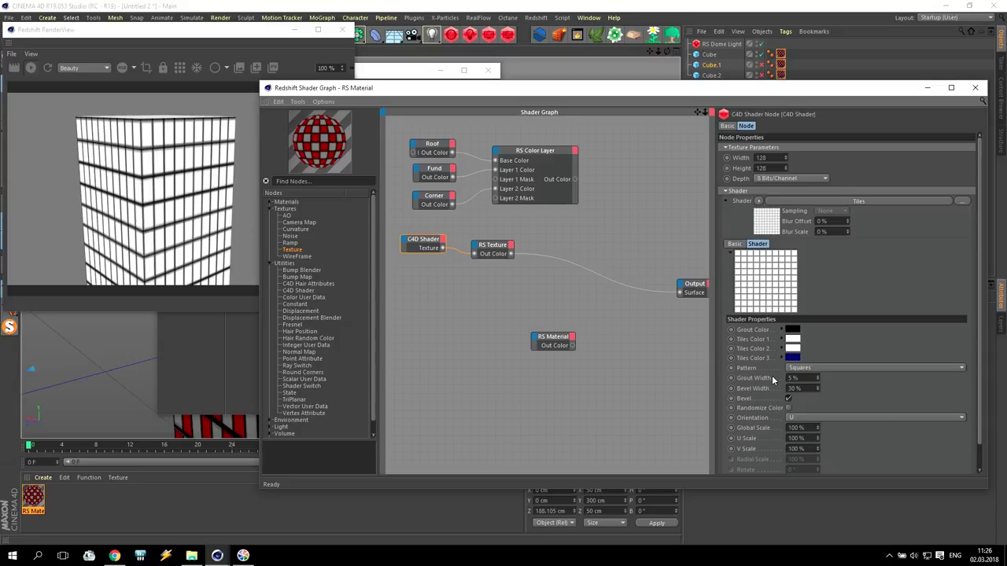
left_click(794, 358)
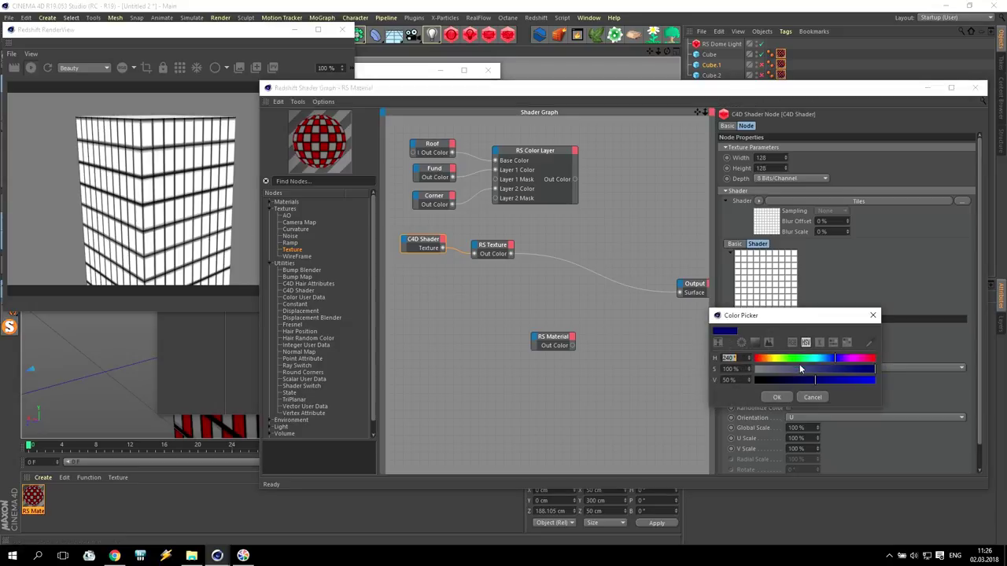
left_click_drag(789, 368, 686, 373)
left_click_drag(842, 381, 881, 380)
left_click(775, 397)
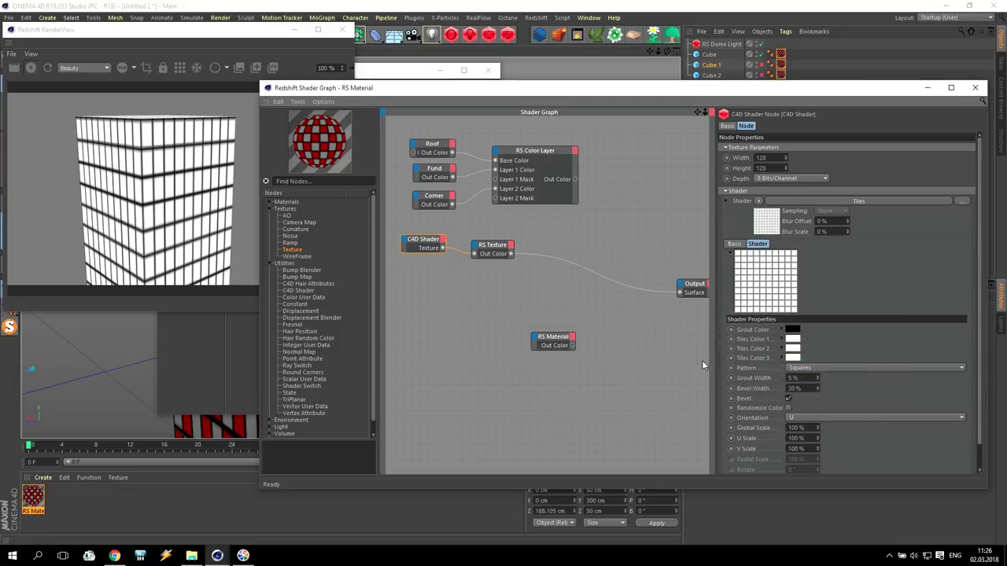
- Test a 10% bevel width and a 30% grout width on the tiles, restoring them to 30% and 5%
left_click_drag(810, 388, 682, 391)
key("Return")
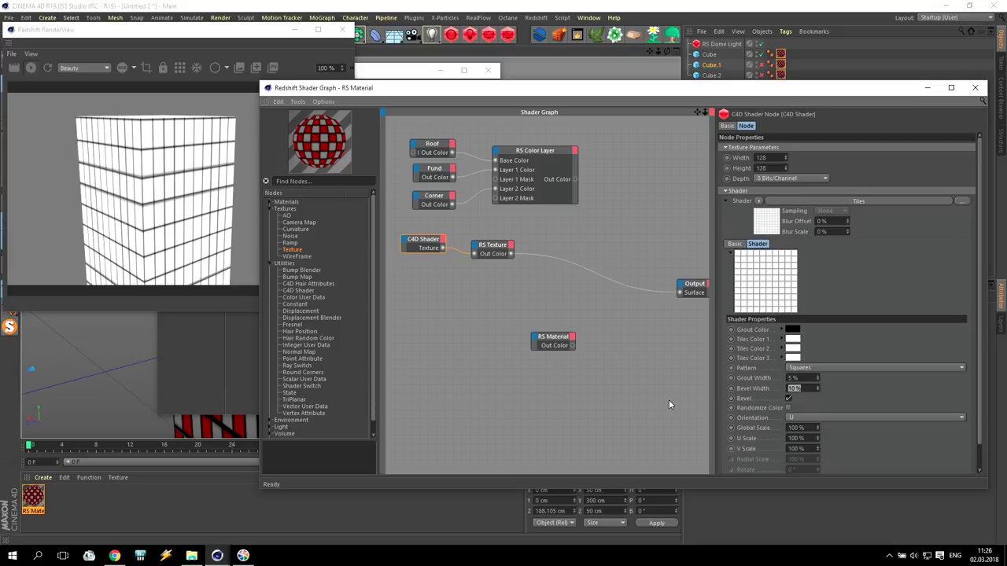
type("30")
key("Return")
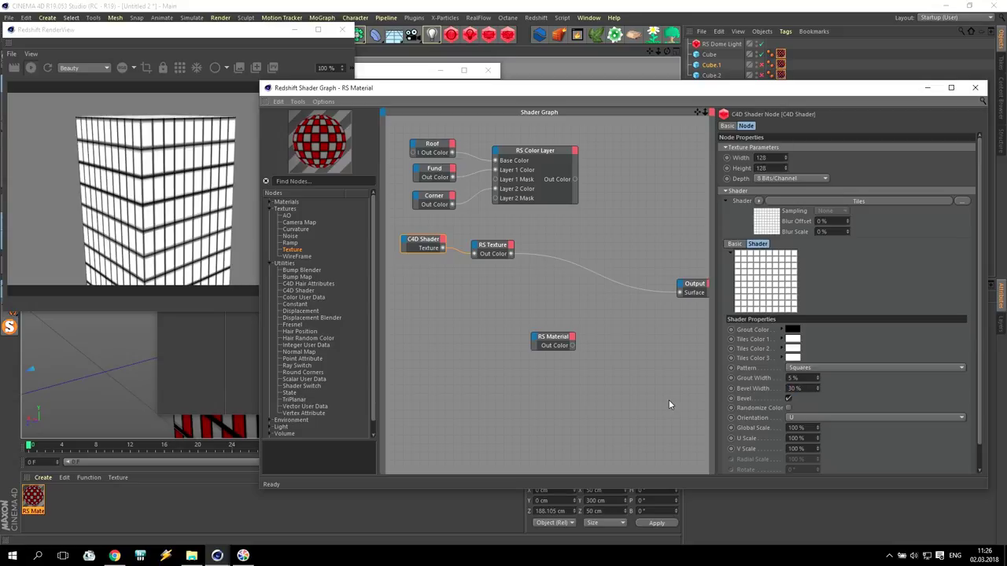
type("30")
key("Return")
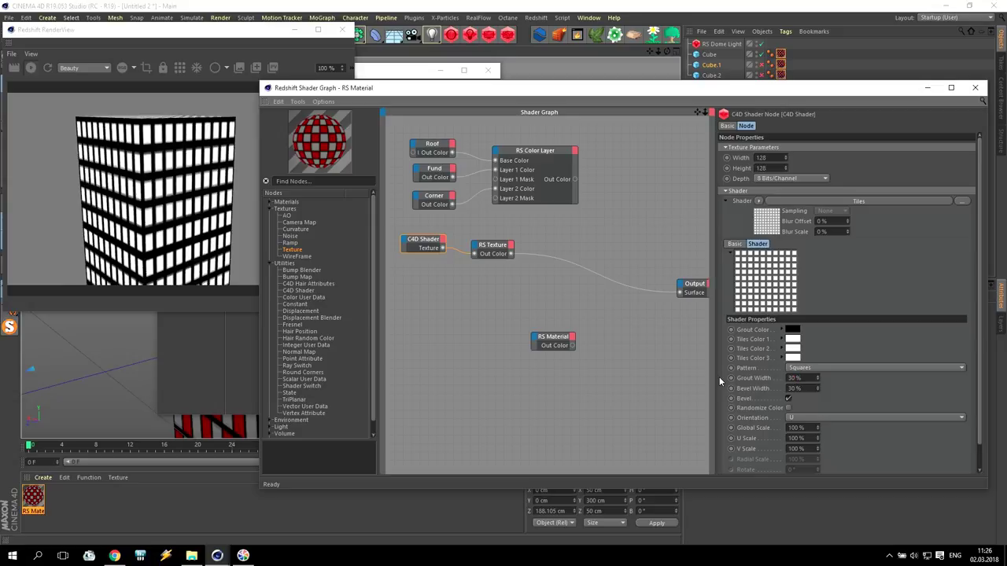
type("5")
key("Return")
- Test the tiles' U Scale and V Scale at 50% one after the other, restoring each to 100%
left_click_drag(492, 89, 526, 154)
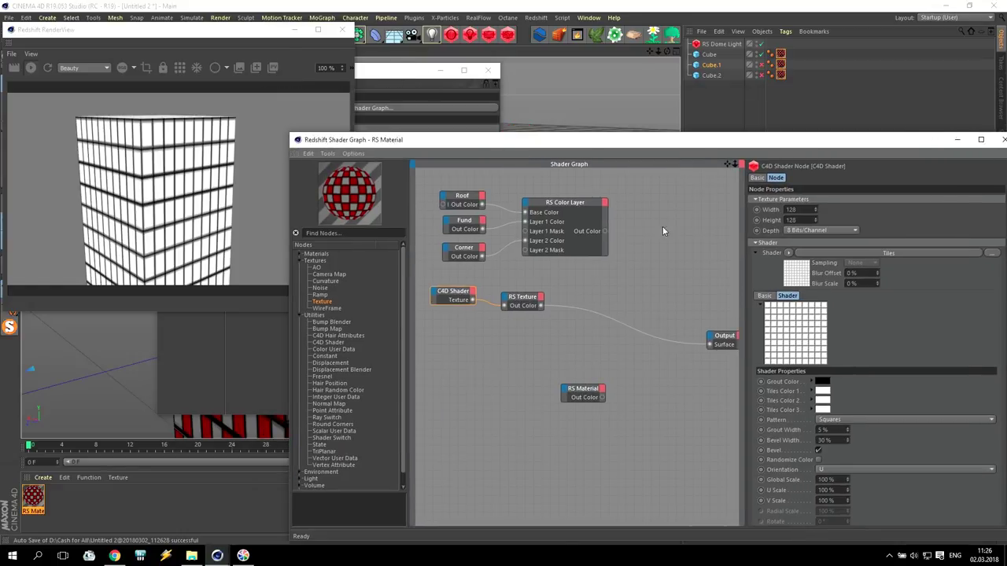
left_click_drag(761, 142, 745, 101)
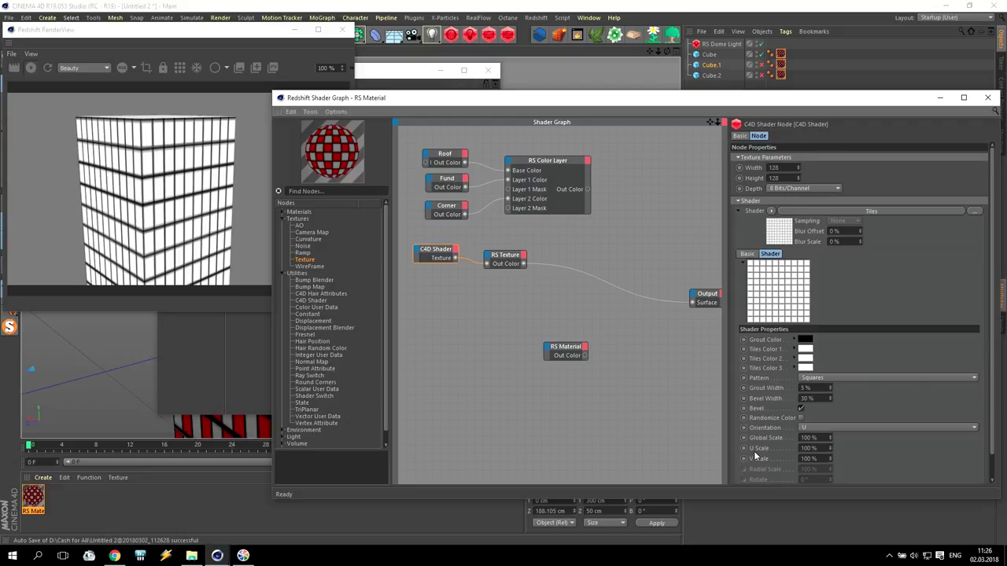
left_click_drag(820, 448, 775, 448)
type("50")
key("Return")
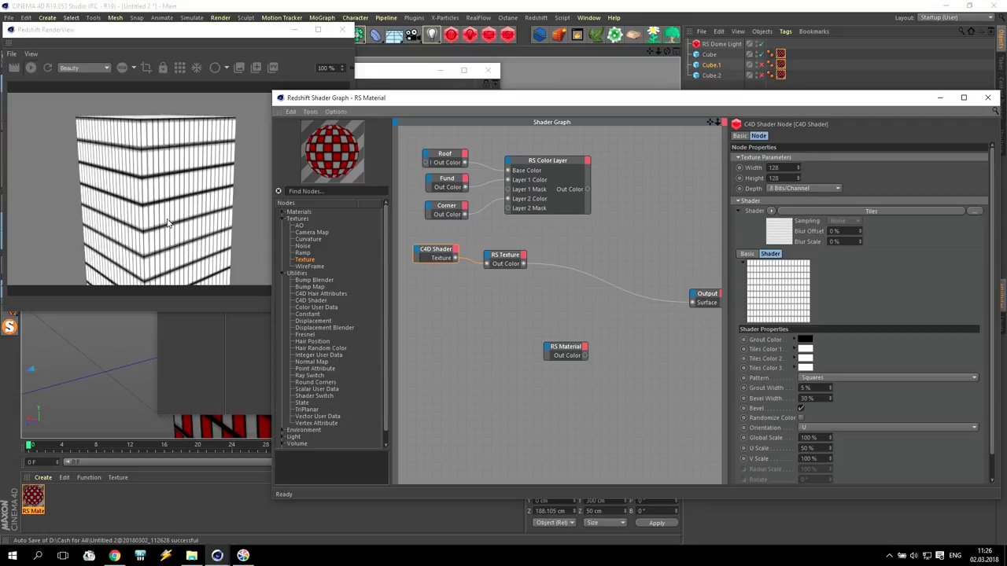
type("100")
key("Return")
key("Tab")
type("50")
key("Return")
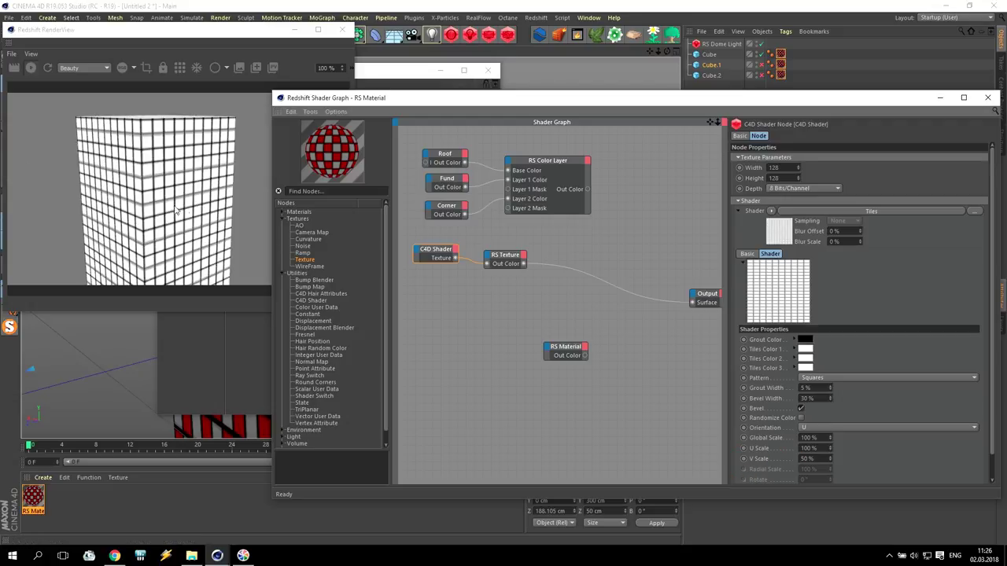
type("100")
key("Return")
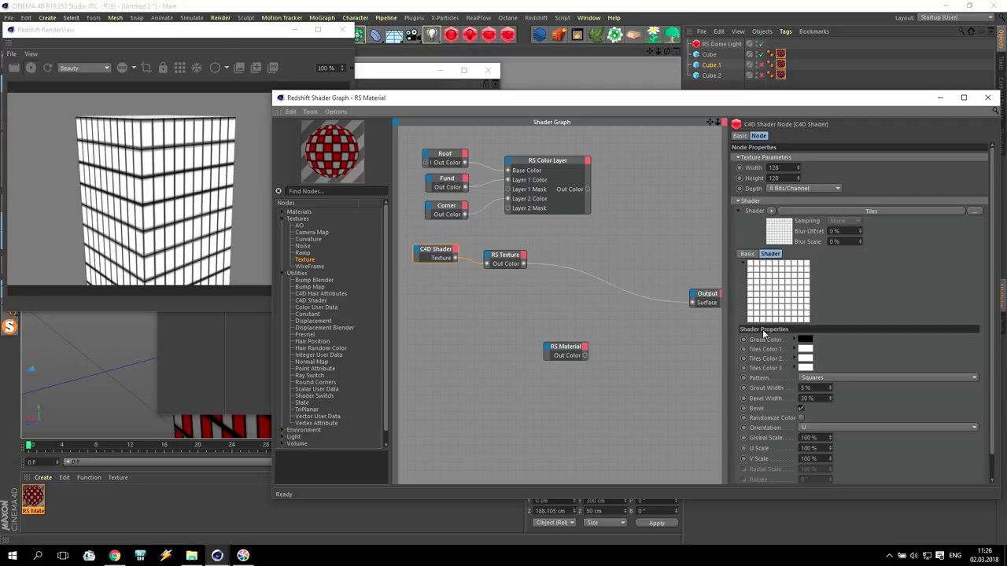
- Test the tiles' Global Scale at 50%, 75% and 80%, and restore it to 100%
left_click_drag(824, 438, 683, 436)
type("50")
key("Return")
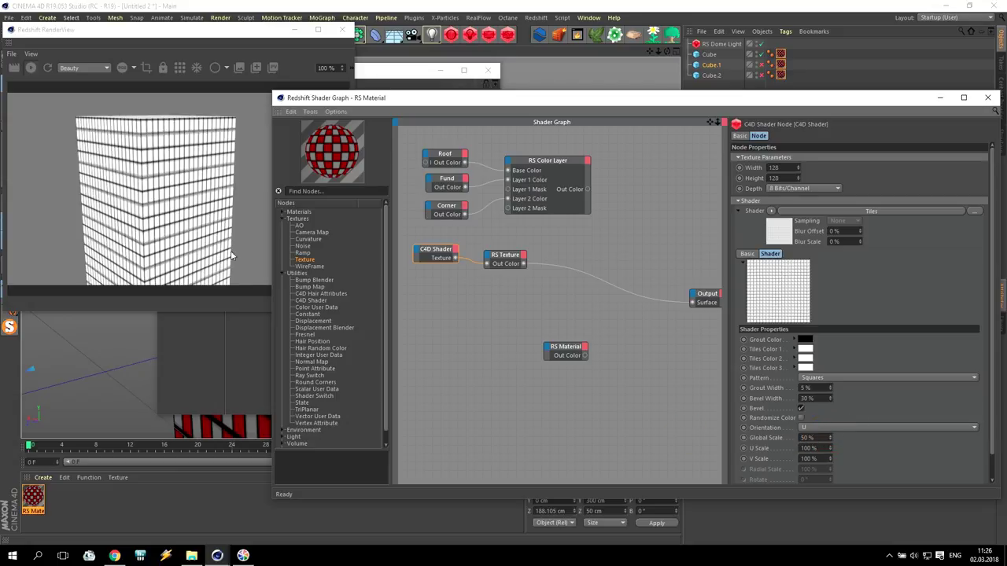
left_click_drag(822, 438, 621, 433)
type("75")
key("Return")
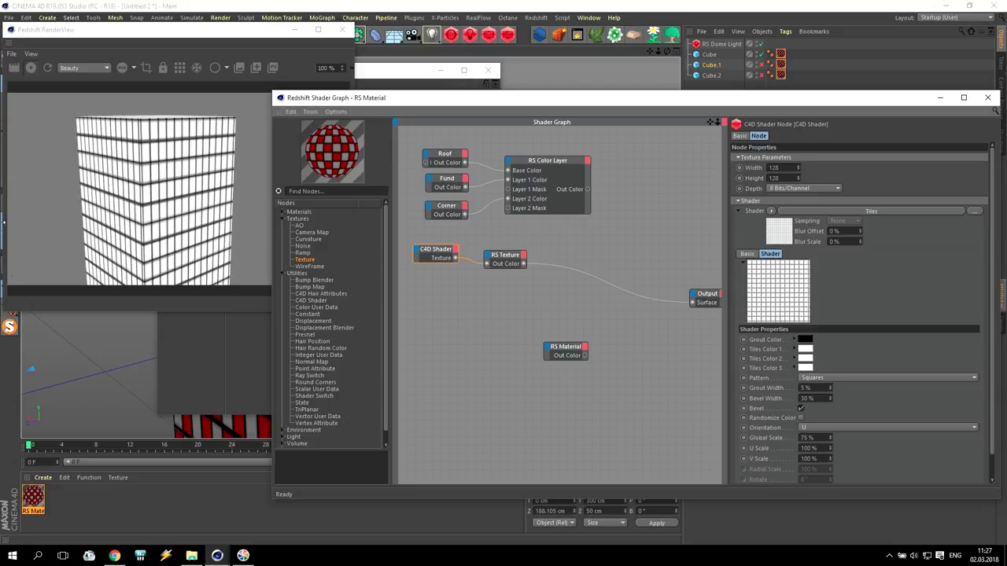
left_click_drag(820, 437, 616, 400)
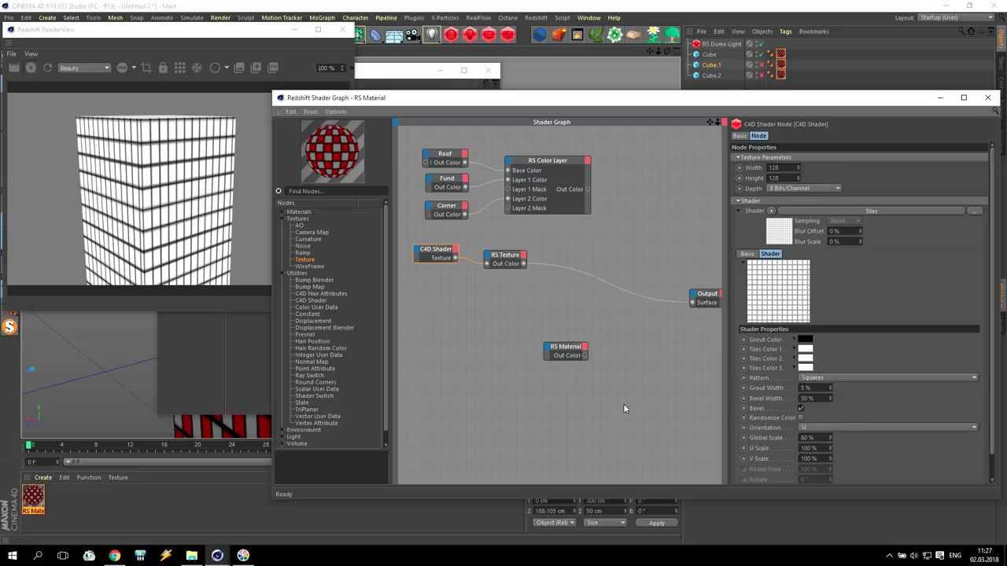
left_click_drag(828, 436, 648, 433)
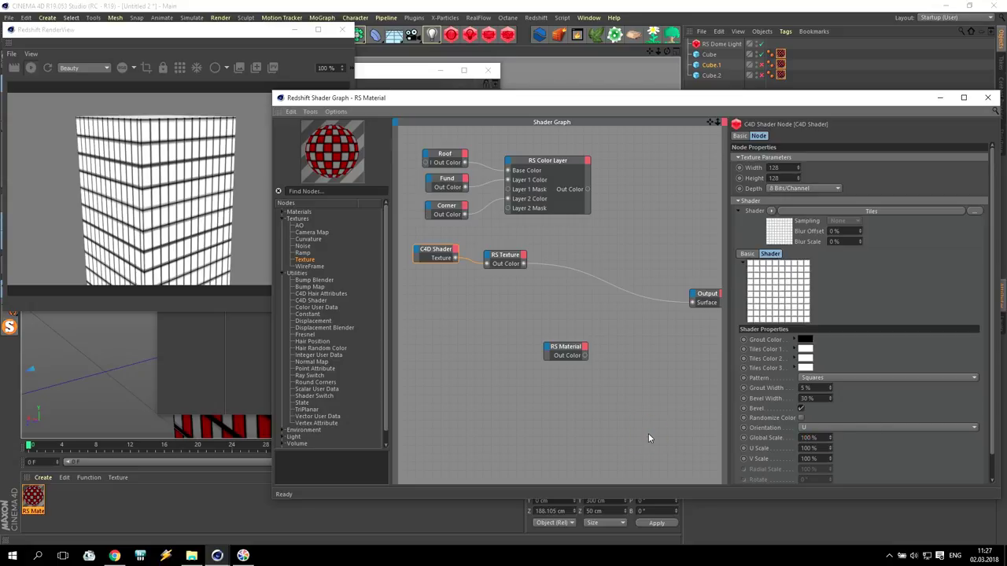
- Set the tiles' Global Scale to 50% while checking the whole cube in the live render
left_click_drag(659, 51, 613, 51)
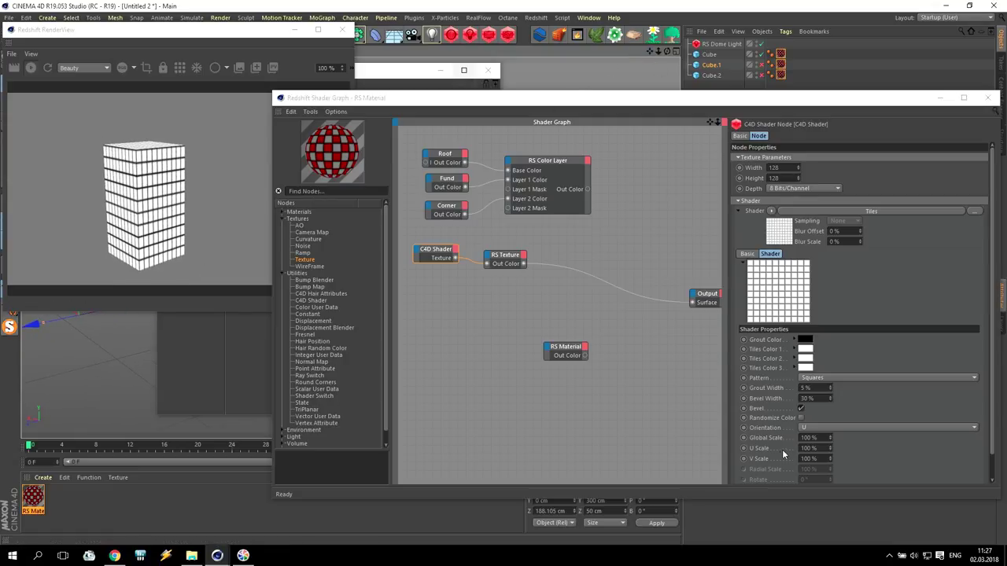
left_click(823, 437)
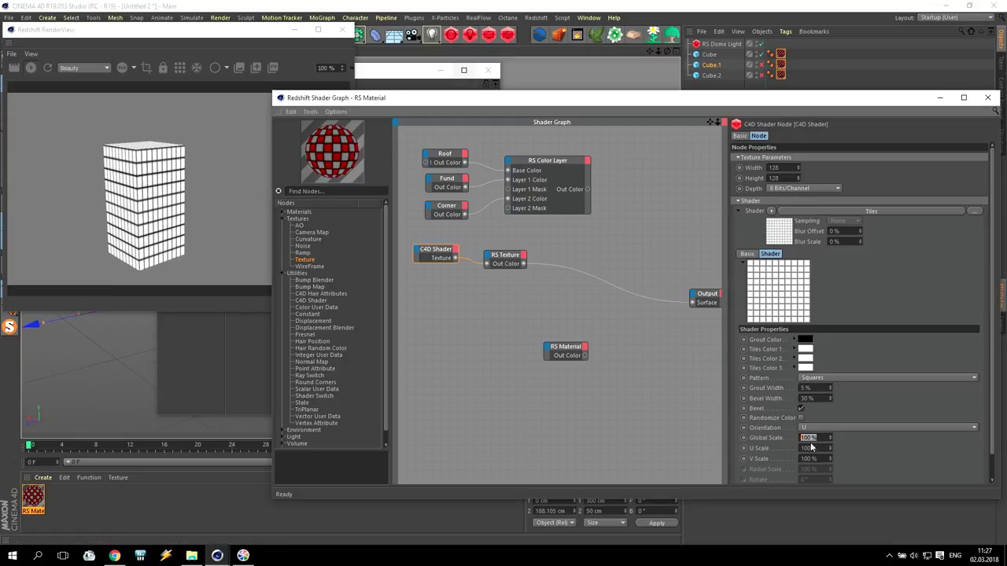
type("50")
key("Return")
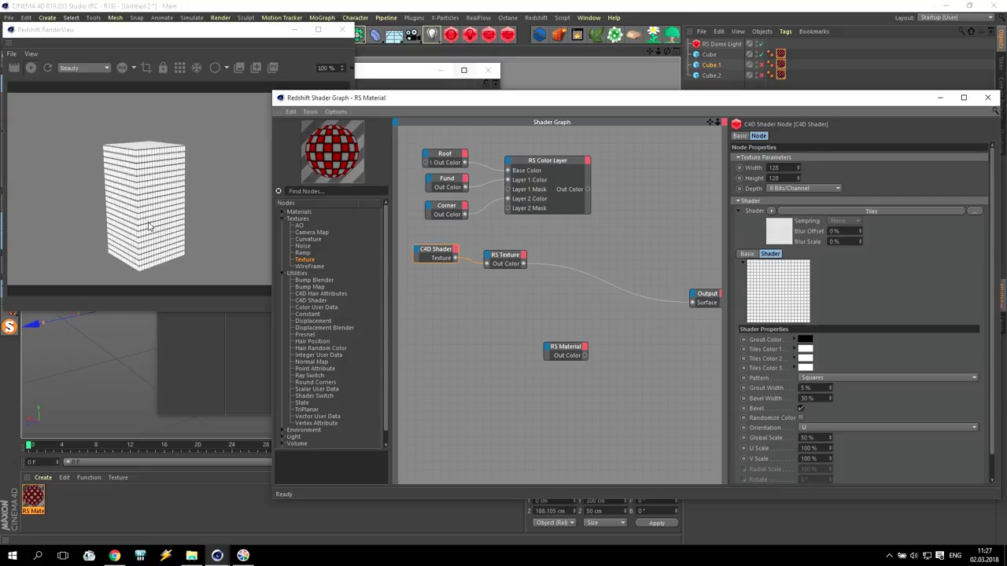
left_click_drag(658, 52, 690, 77)
- Connect the RS Texture's Out Color to a new Layer 3 Color input on the RS Color Layer and shift the layer node aside
left_click_drag(495, 255, 493, 248)
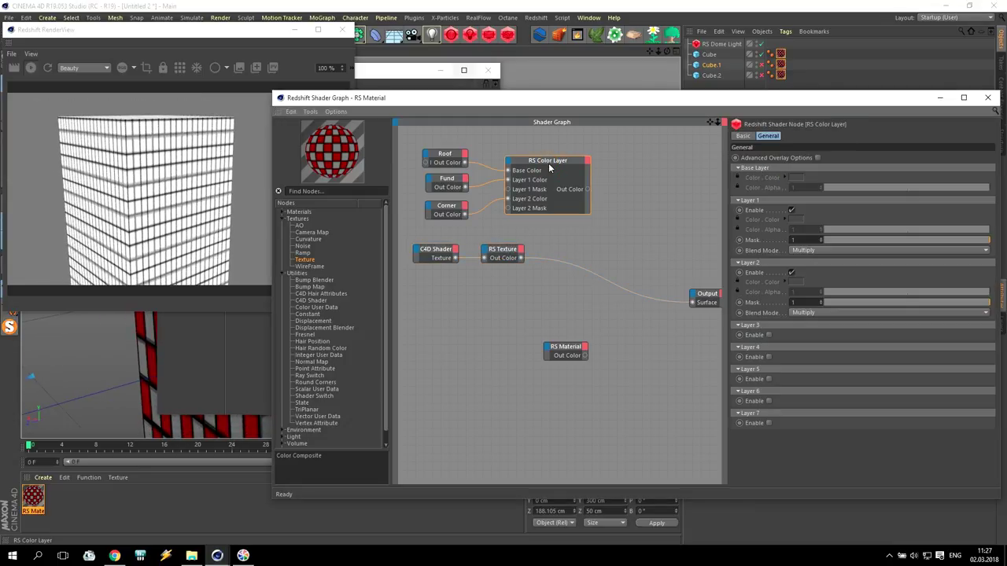
left_click(515, 177)
left_click(509, 161)
mouse_move(529, 199)
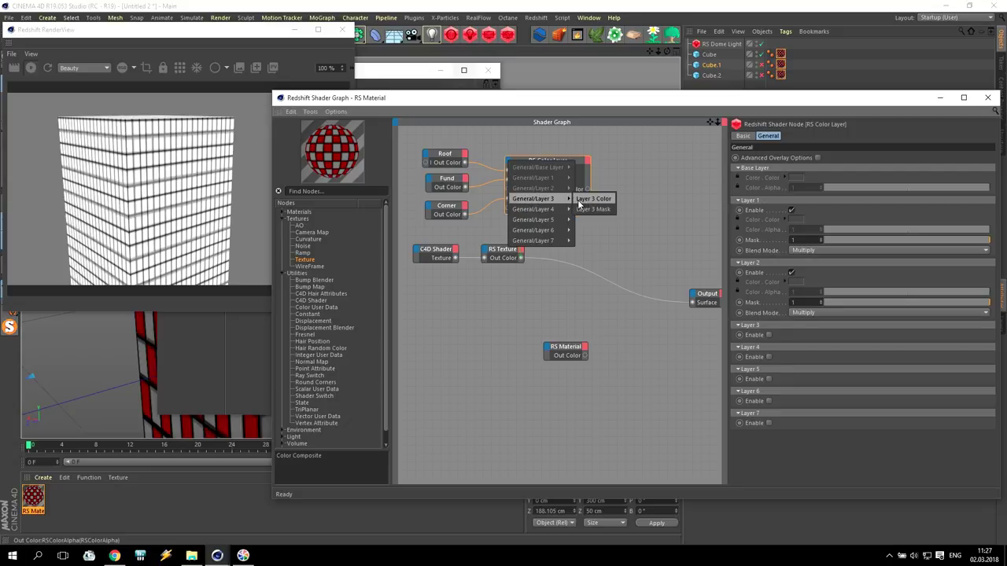
left_click(596, 199)
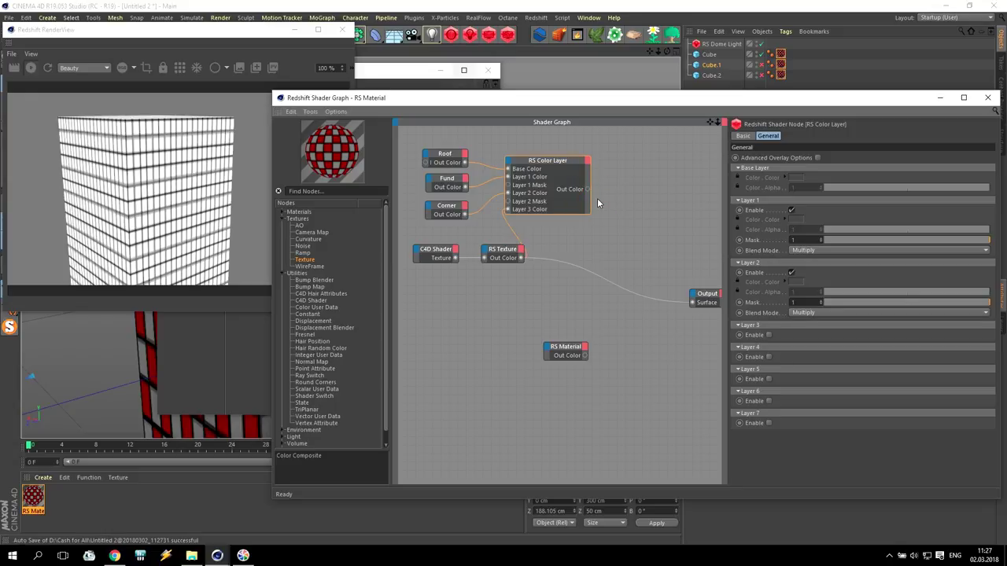
left_click_drag(547, 162, 561, 160)
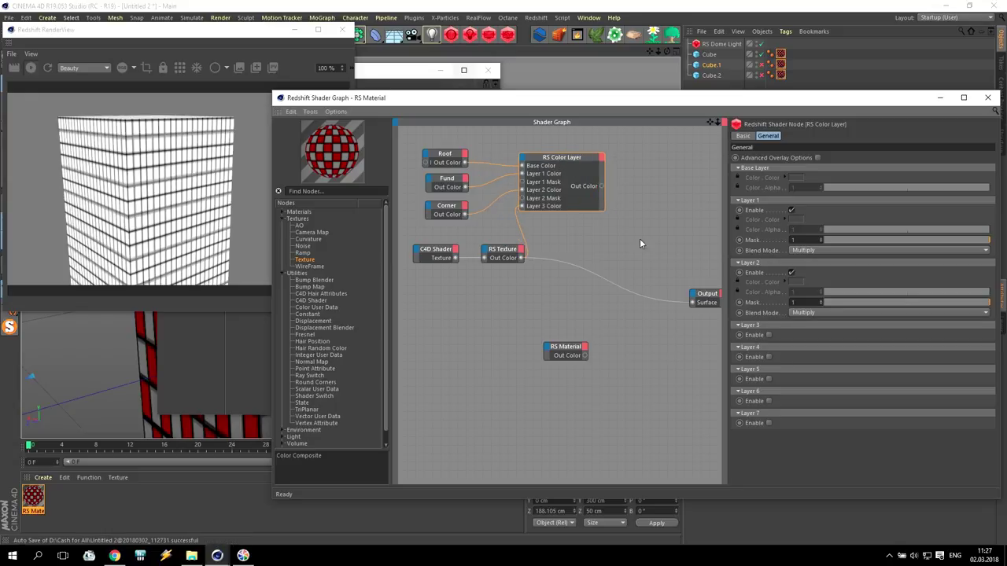
- Enable Layer 3 of the RS Color Layer with Multiply blending and connect its Out Color to the Output's Surface
left_click(768, 335)
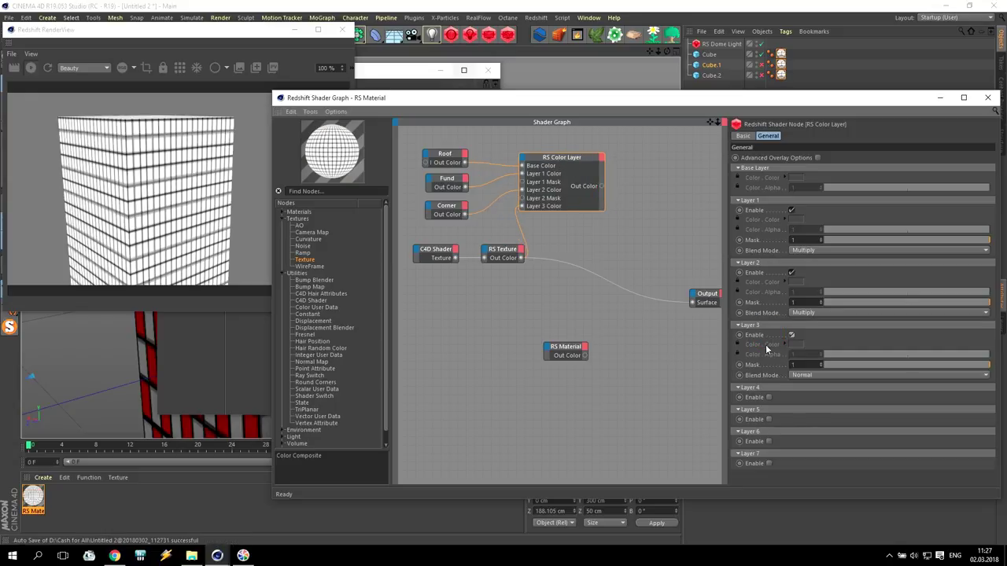
left_click(799, 375)
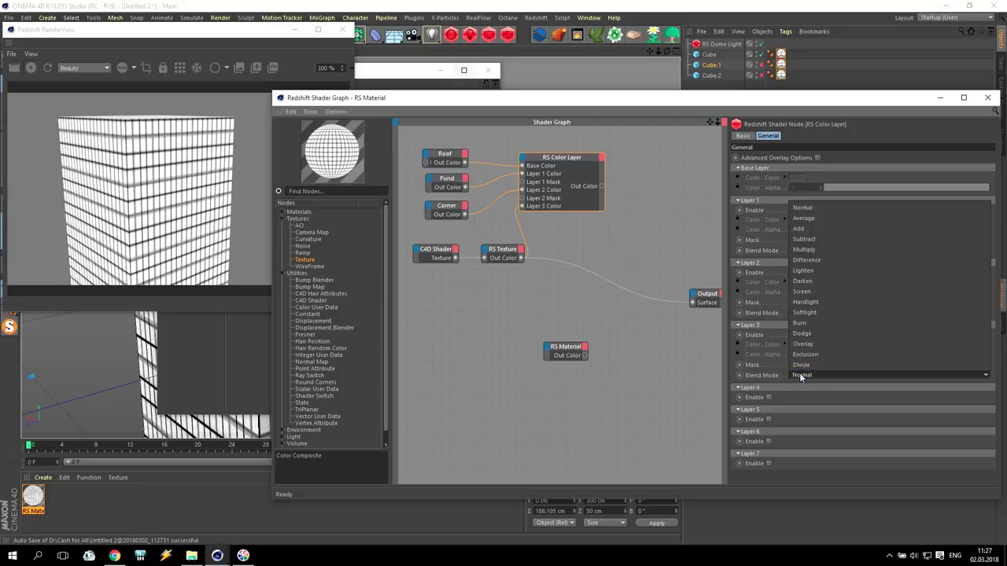
left_click(804, 249)
left_click_drag(600, 186, 693, 304)
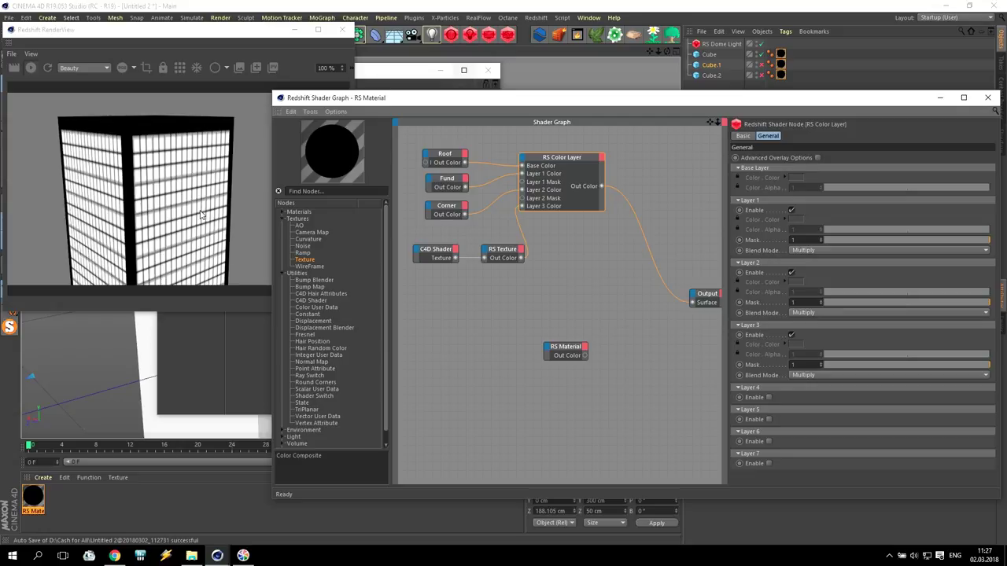
- Tidy the node graph, moving the C4D Shader and RS Texture under Corner and the RS Material below the RS Color Layer
left_click_drag(421, 245, 488, 235)
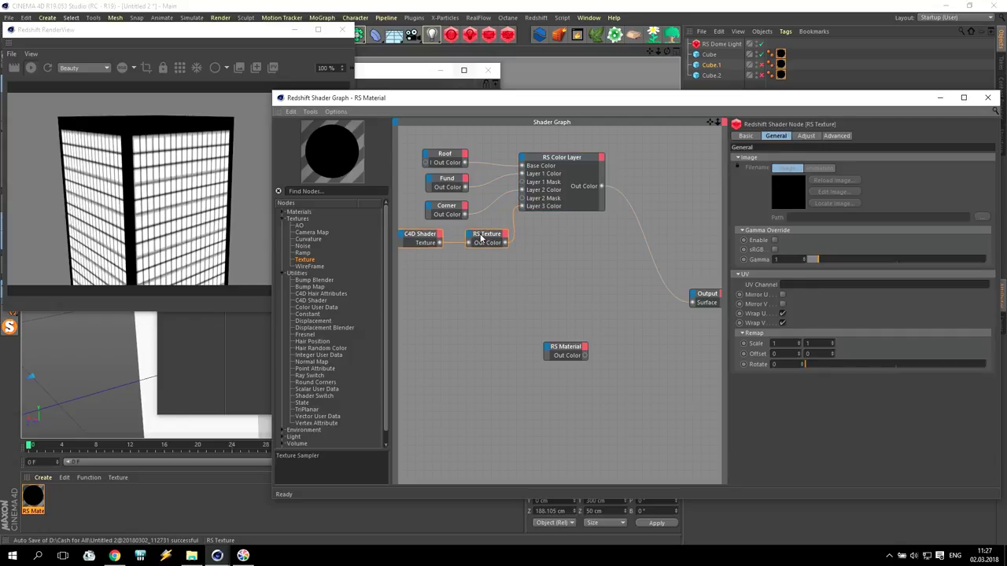
left_click(581, 237)
left_click(564, 157)
left_click_drag(565, 158, 574, 158)
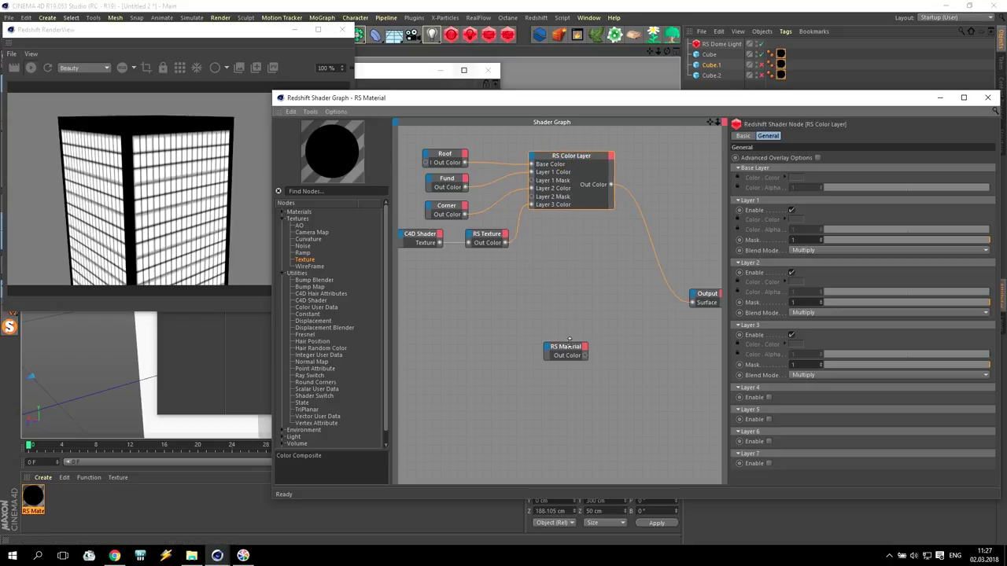
left_click(569, 340)
left_click_drag(569, 340, 575, 277)
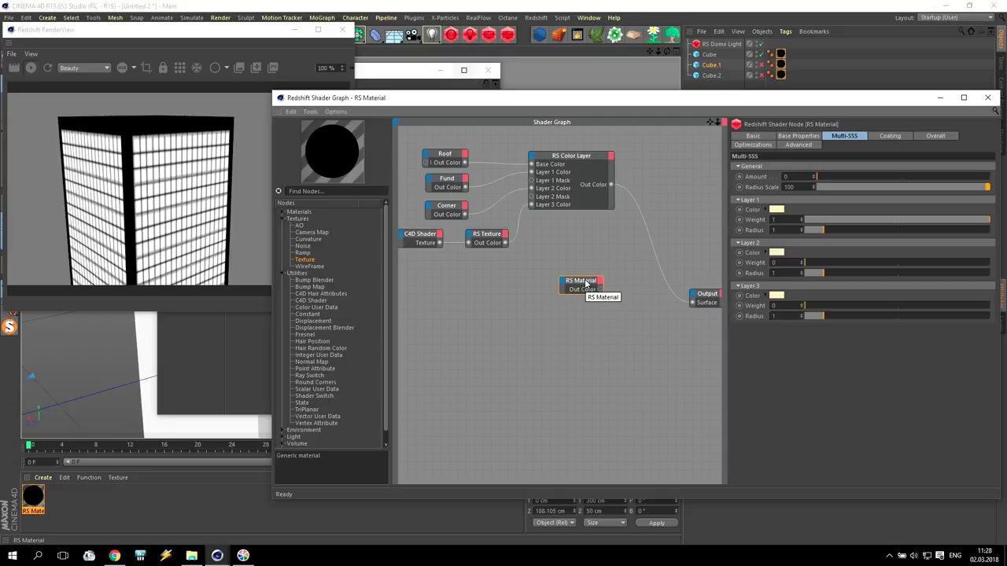
left_click_drag(586, 283, 583, 250)
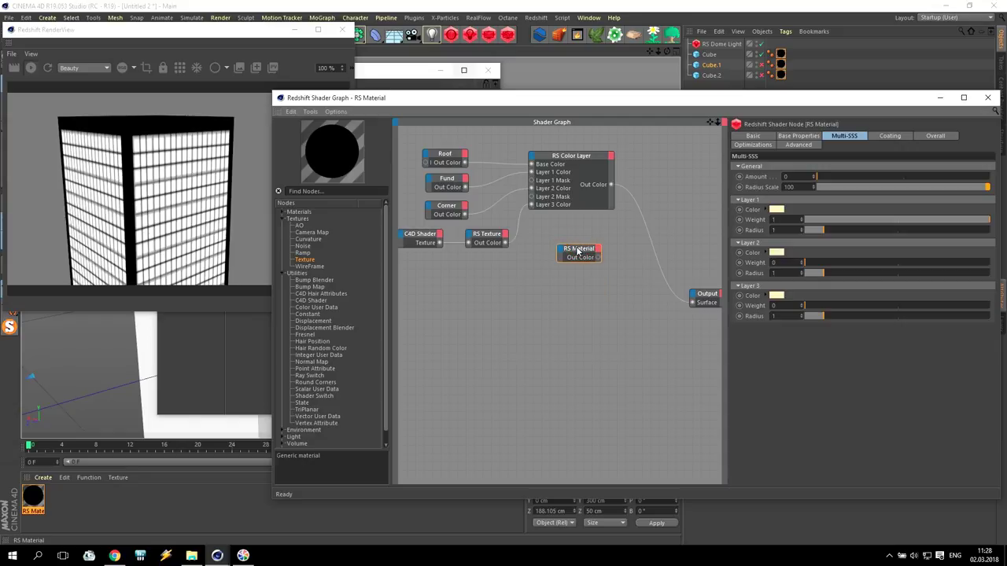
- Set the RS Material's reflection Weight and Roughness both to 0.5, leaving its diffuse color as it is
left_click(796, 135)
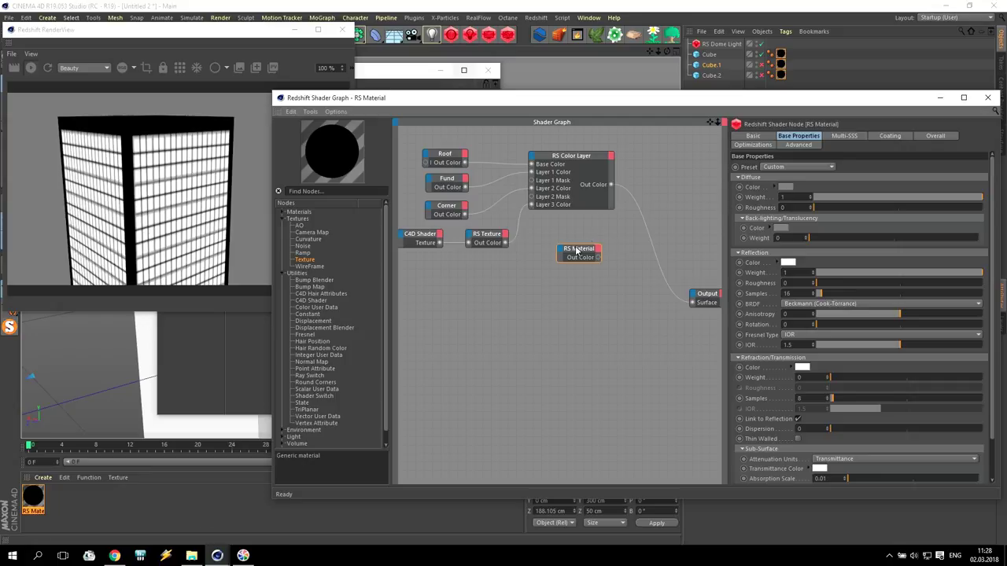
left_click(781, 186)
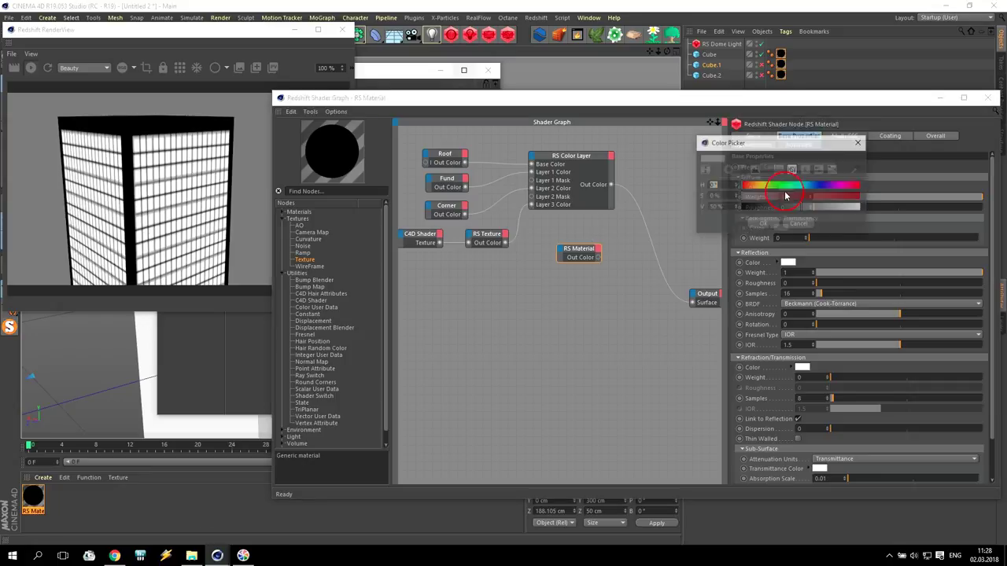
left_click(760, 224)
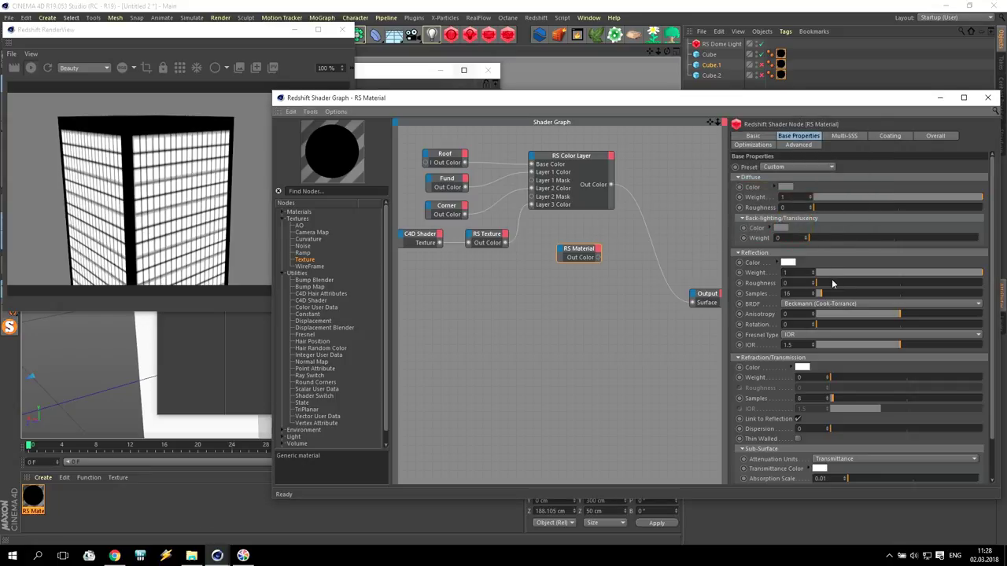
left_click(855, 272)
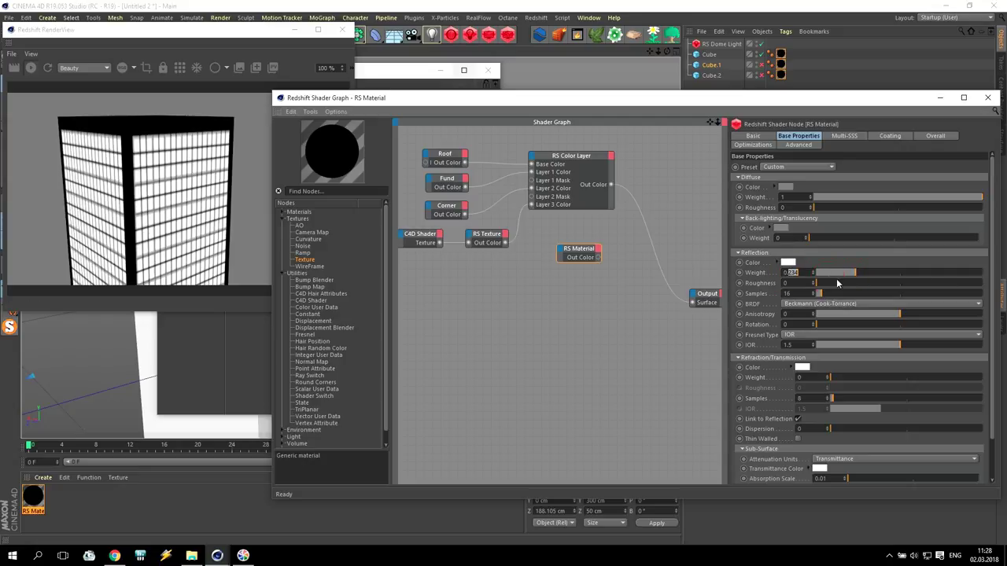
left_click(805, 284)
type(".5")
key("Return")
left_click(791, 273)
type("0.5")
key("Return")
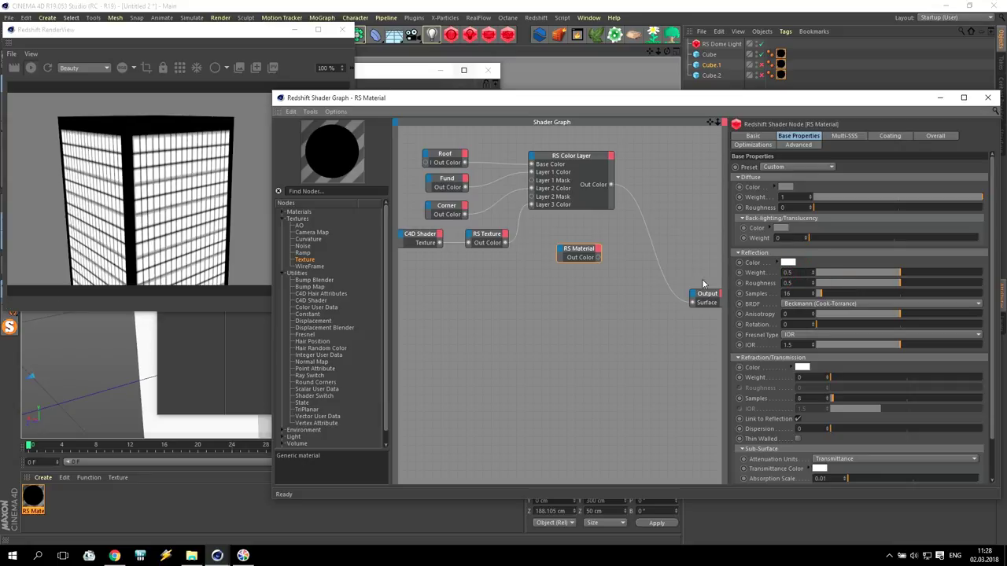
- Connect the RS Material's Out Color to the Output's Surface and nudge the node to preview it on the cube
left_click_drag(598, 257, 692, 304)
left_click_drag(599, 257, 693, 306)
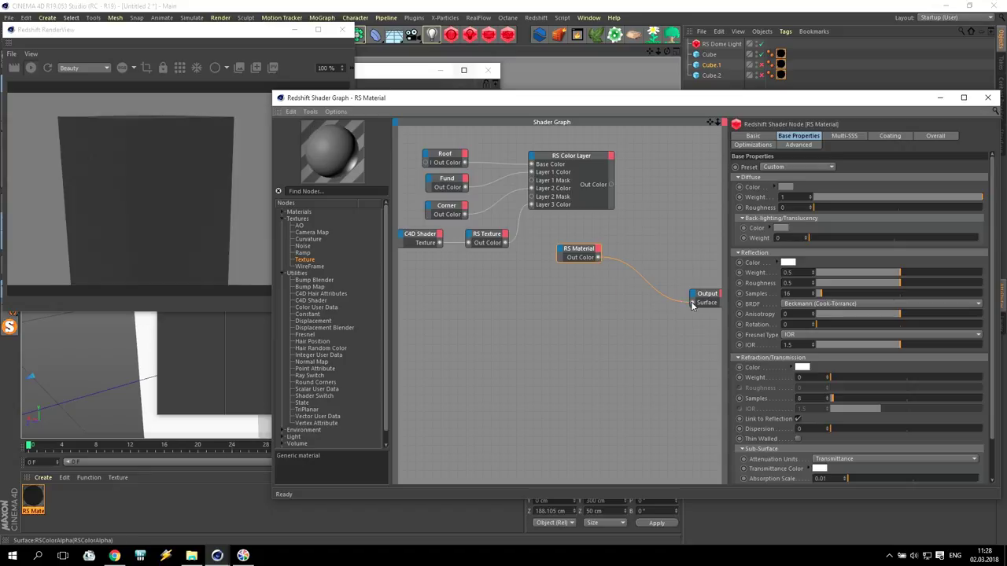
left_click_drag(572, 251, 575, 242)
- Dock the Create Texture Node and Connect Node To Output commands above the graph, then unlink and reconnect the RS Material with Connect Node To Output
left_click(310, 111)
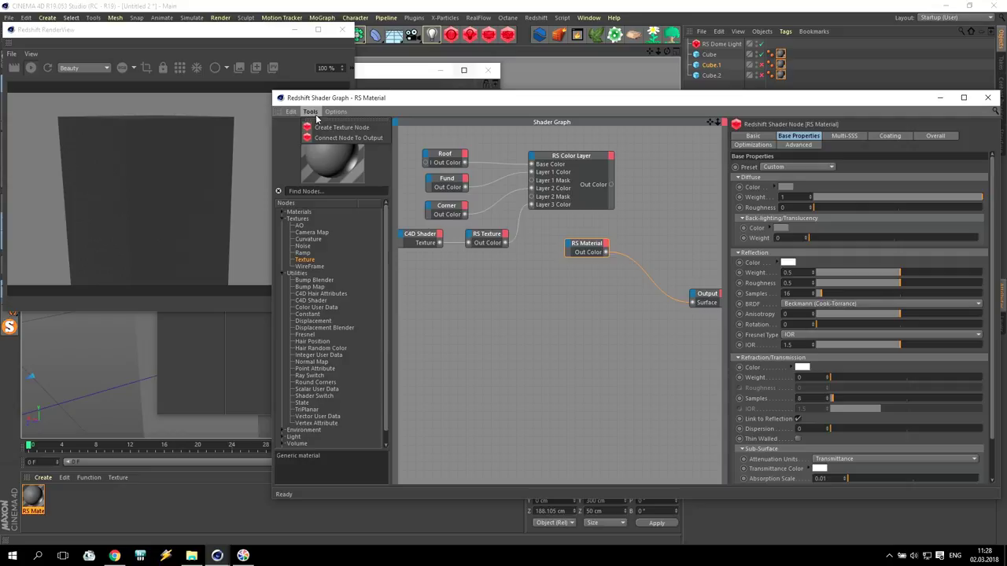
left_click_drag(308, 122, 427, 123)
left_click(647, 292)
left_click(584, 256)
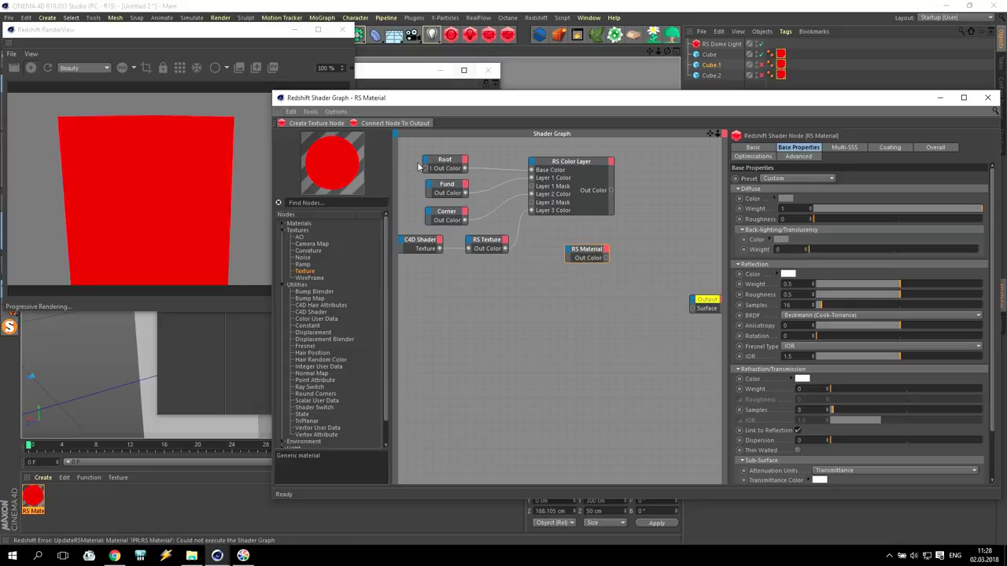
left_click(396, 124)
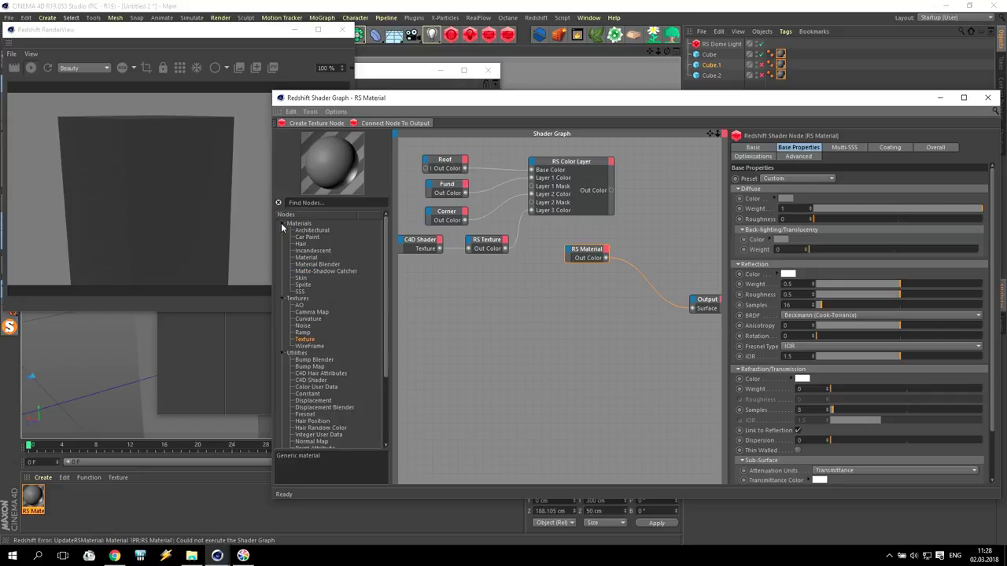
- Add an RS Incandescent node below the RS Material and set its Color to a pale yellow
left_click_drag(319, 252, 574, 307)
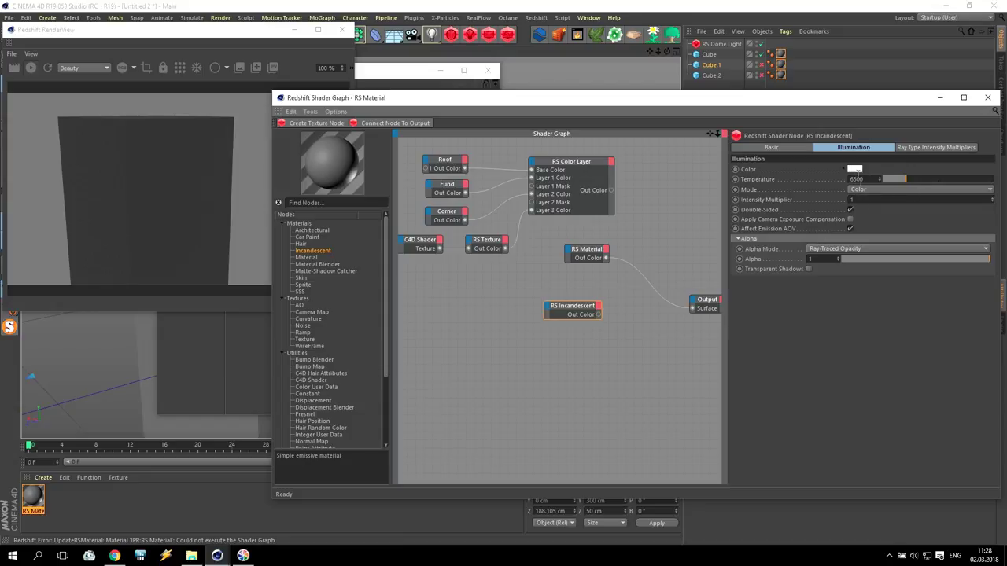
left_click(855, 170)
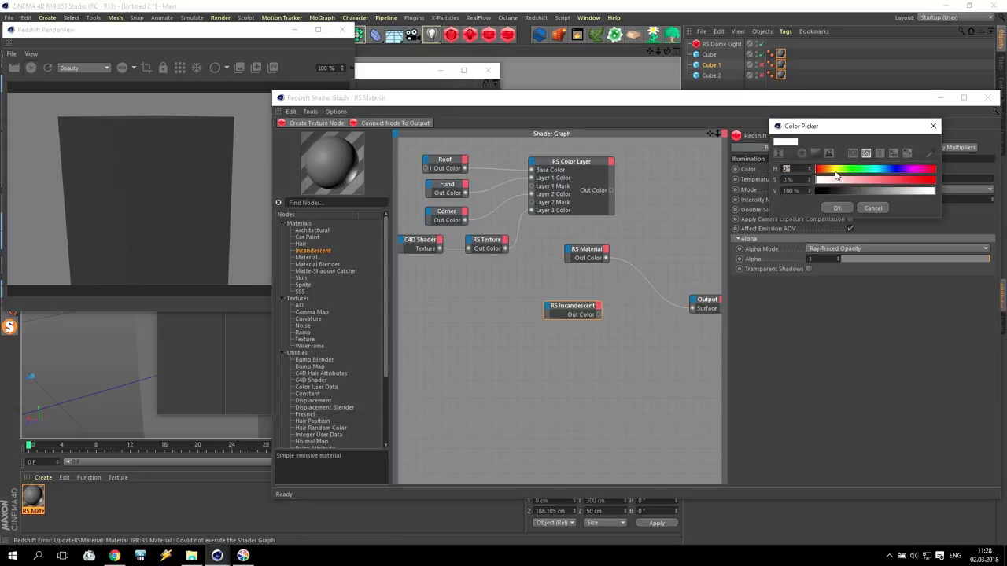
left_click(832, 169)
left_click(841, 181)
left_click(840, 209)
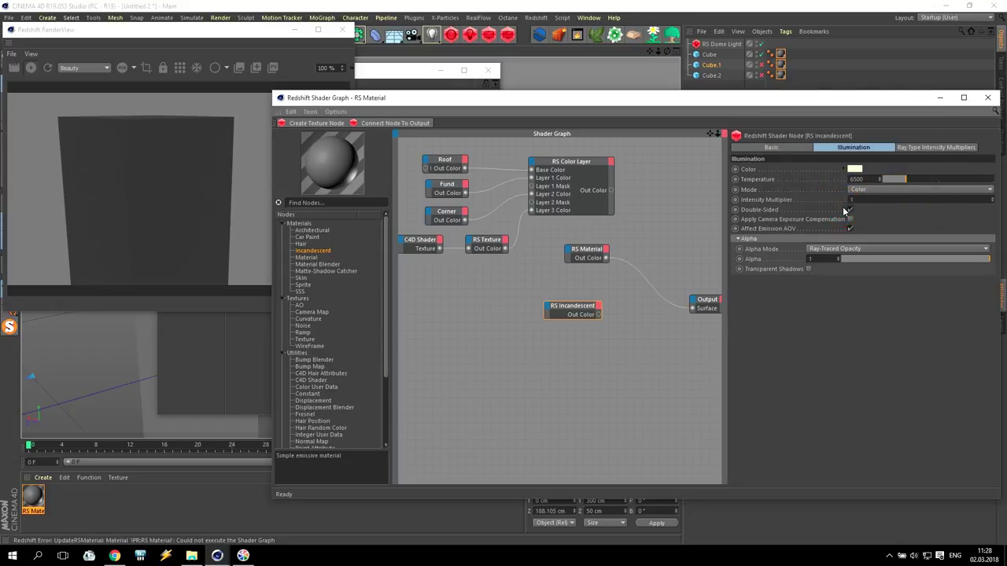
- Switch the RS Incandescent's Mode to Temperature, set it to 4000, and connect its Out Color to the Output's Surface
left_click(868, 191)
left_click(873, 212)
double_click(857, 179)
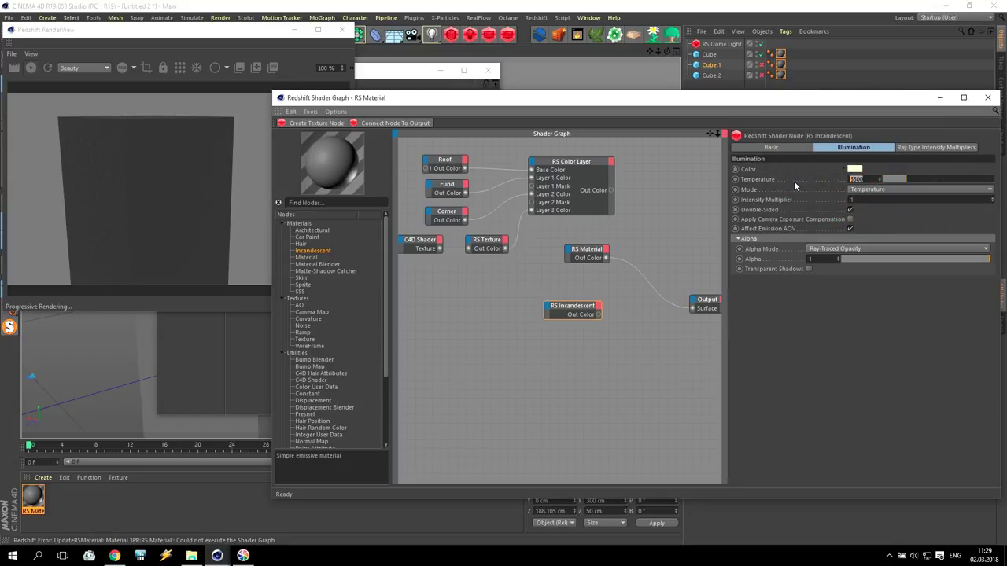
type("4000")
key("Return")
left_click_drag(597, 315, 692, 309)
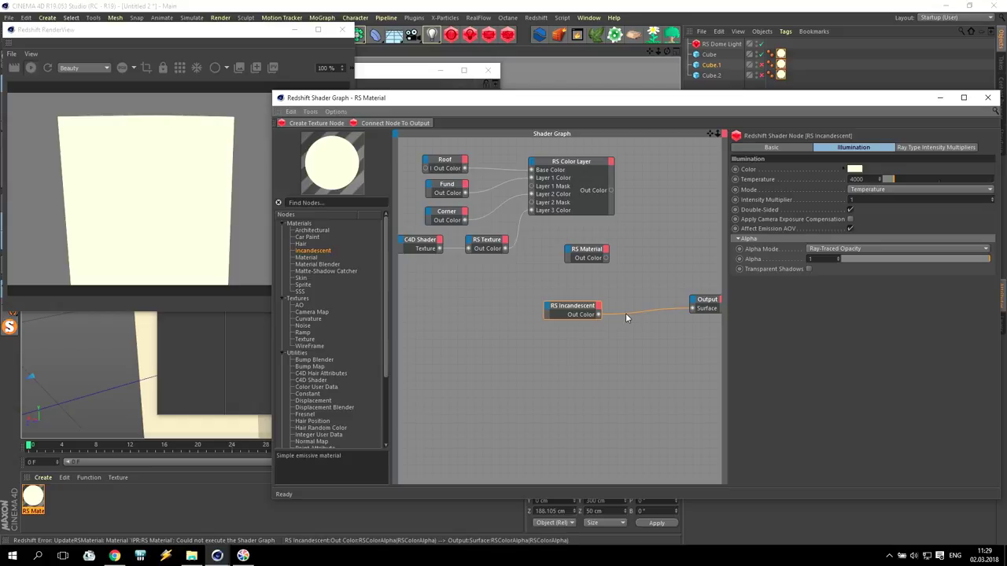
- Unlink the RS Incandescent from the Output, add an RS Material Blender, and feed the RS Material into its Base Color
left_click_drag(586, 252, 578, 266)
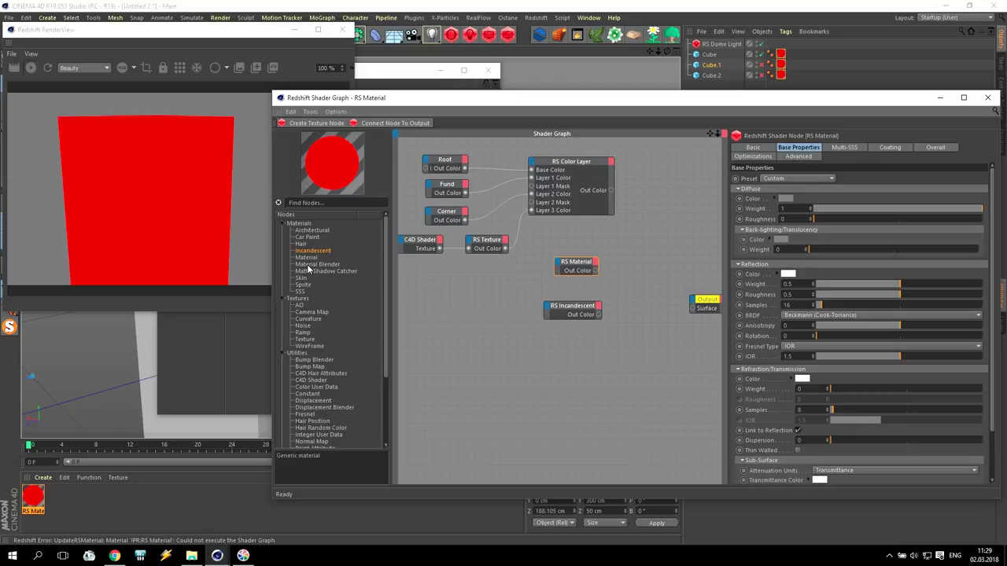
left_click_drag(308, 266, 629, 279)
left_click(682, 272)
mouse_move(570, 248)
left_mouse_down()
mouse_move(581, 250)
mouse_move(563, 245)
left_mouse_up()
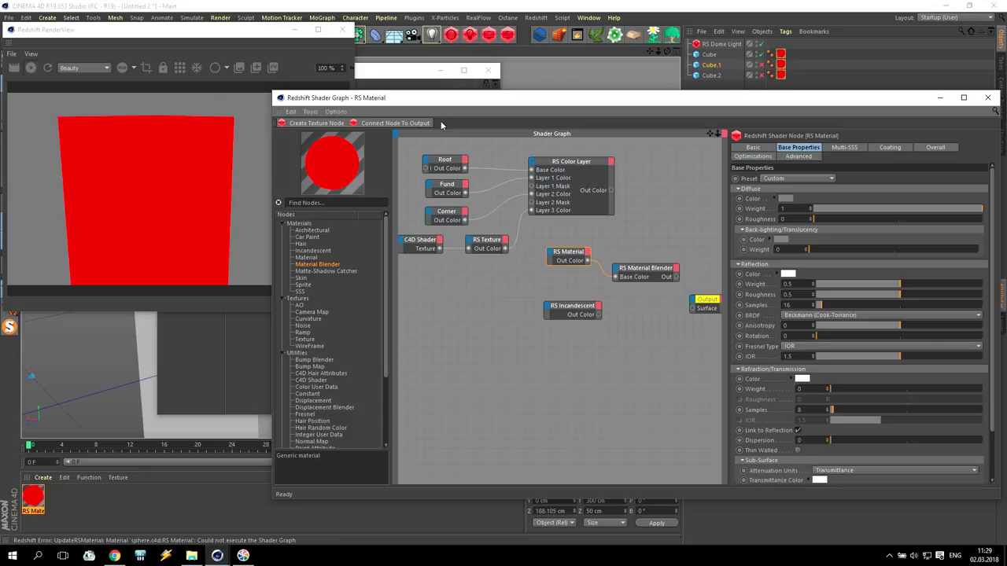
- Connect the RS Incandescent's Out Color to a new Layer Color 1 input on the RS Material Blender and enlarge the blender node
left_click_drag(580, 304, 620, 273)
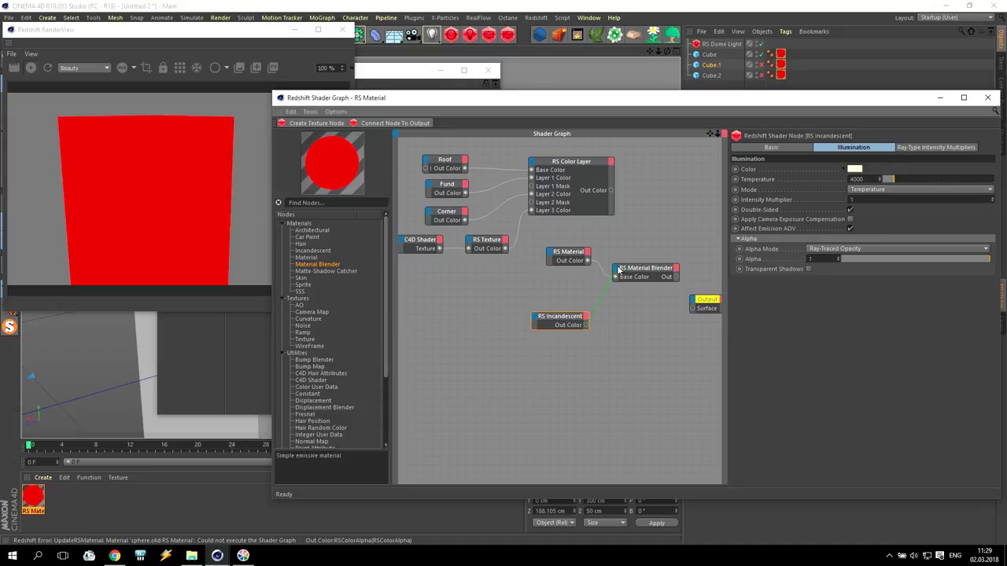
mouse_move(661, 287)
left_click(693, 286)
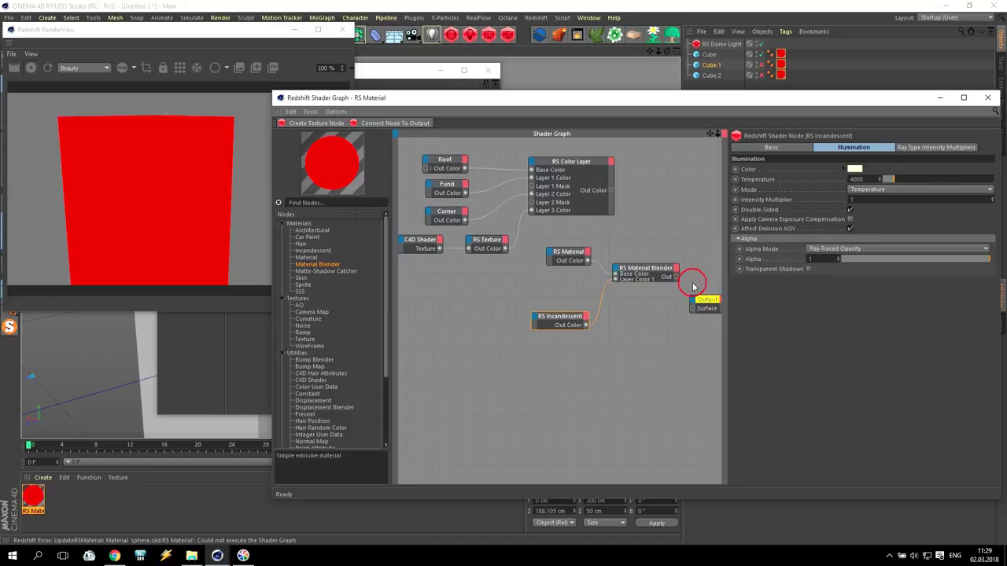
left_click(634, 287)
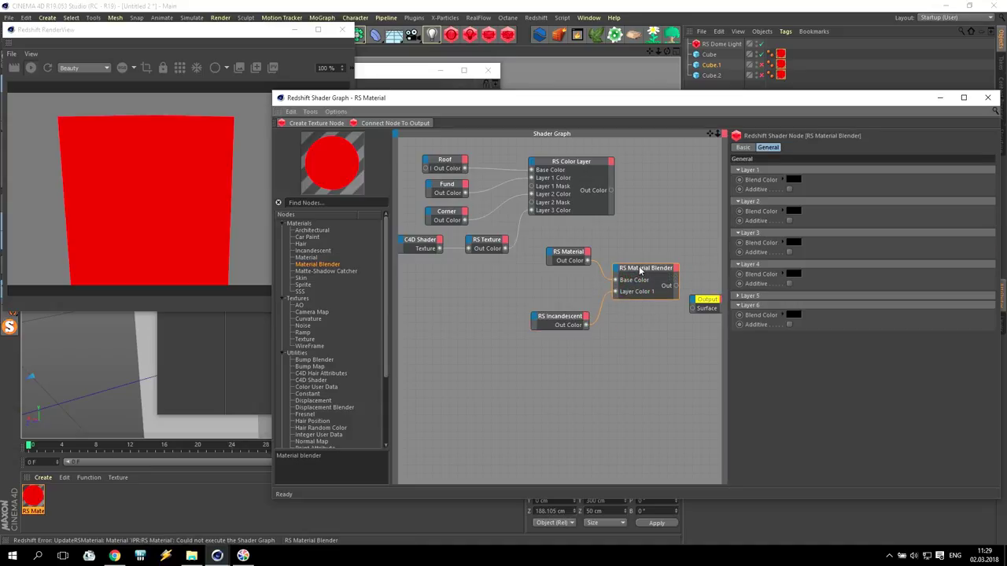
- Connect the RS Color Layer's Out Color to the RS Material Blender's Blend Color 1 and link the blender to the Output
left_click_drag(638, 272, 637, 256)
left_click_drag(406, 150, 568, 245)
left_click_drag(611, 190, 684, 285)
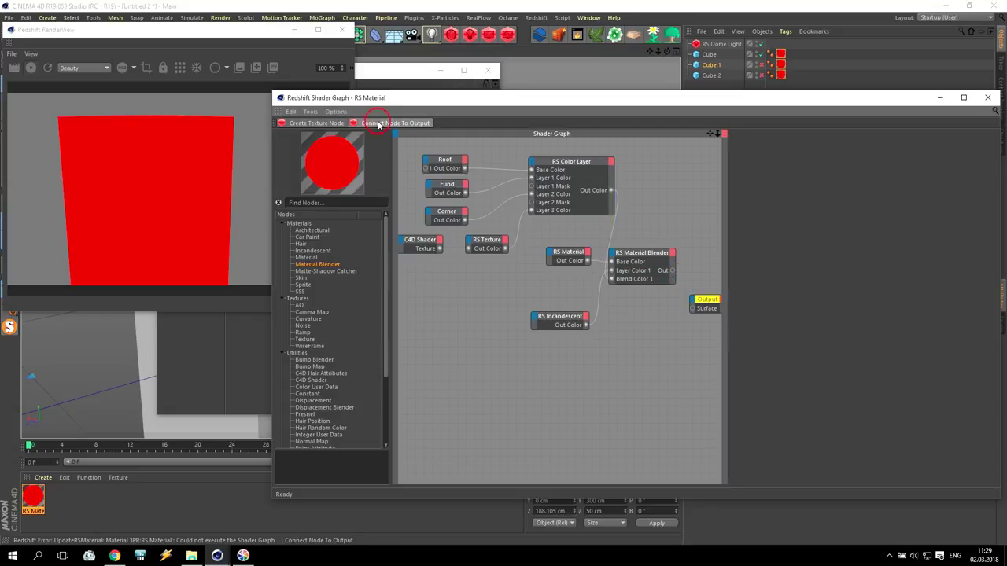
left_click(651, 252)
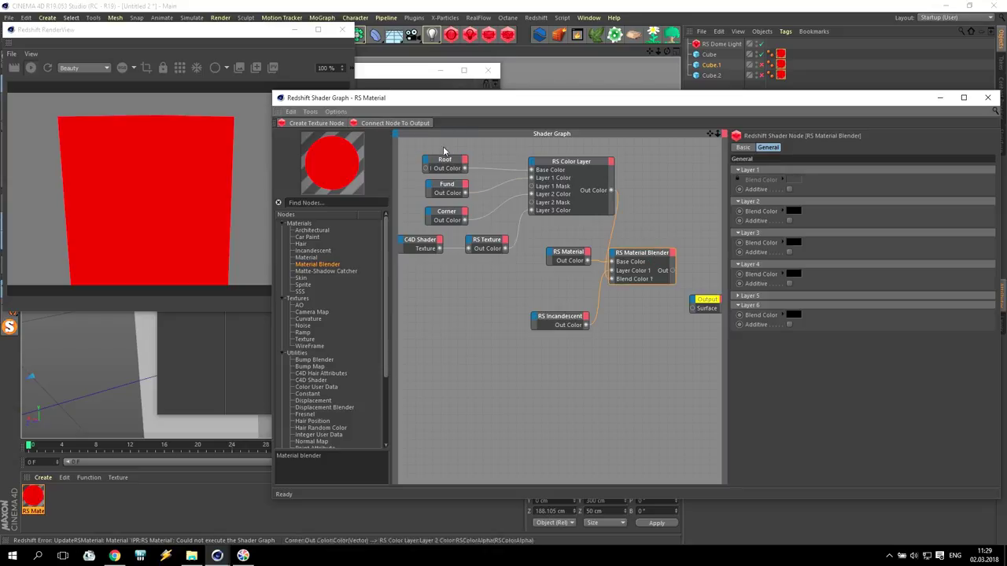
left_click(408, 126)
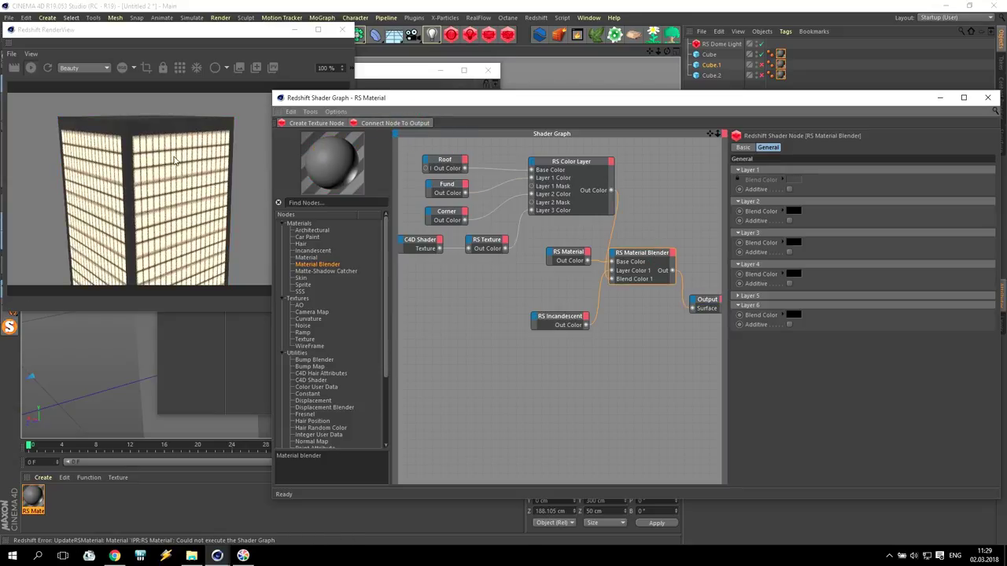
- Duplicate the C4D Shader and RS Texture pair lower in the graph and connect the copied texture's Out Color to the Output's Surface
left_click(561, 257)
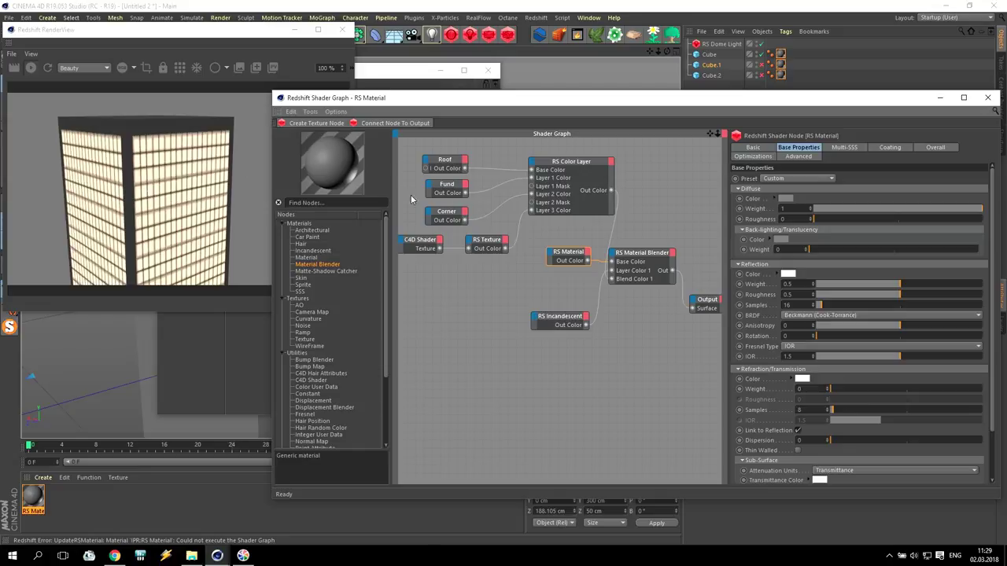
left_click_drag(406, 149, 524, 276)
left_click(497, 287)
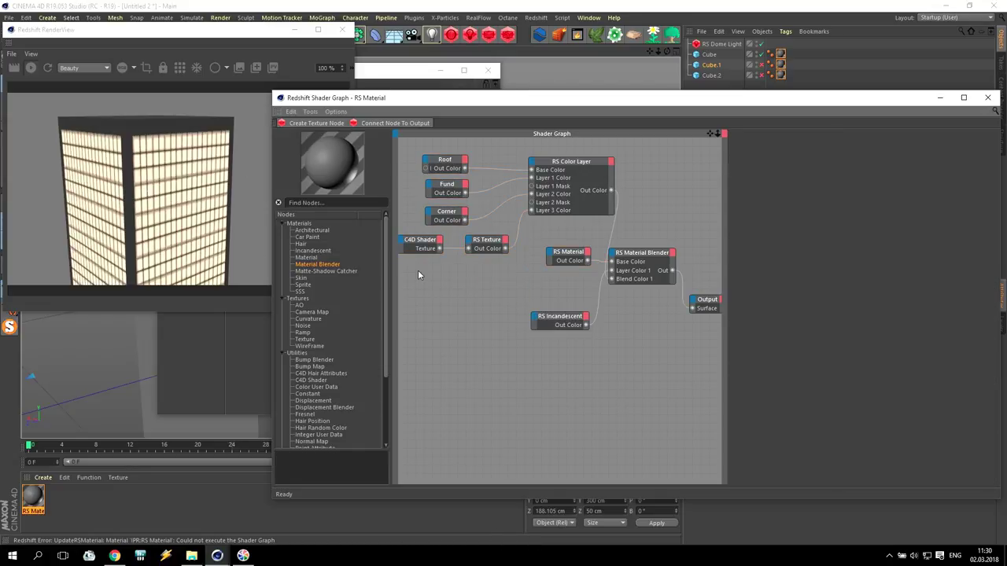
left_click_drag(414, 269, 485, 357)
left_click(442, 338)
left_click(427, 356)
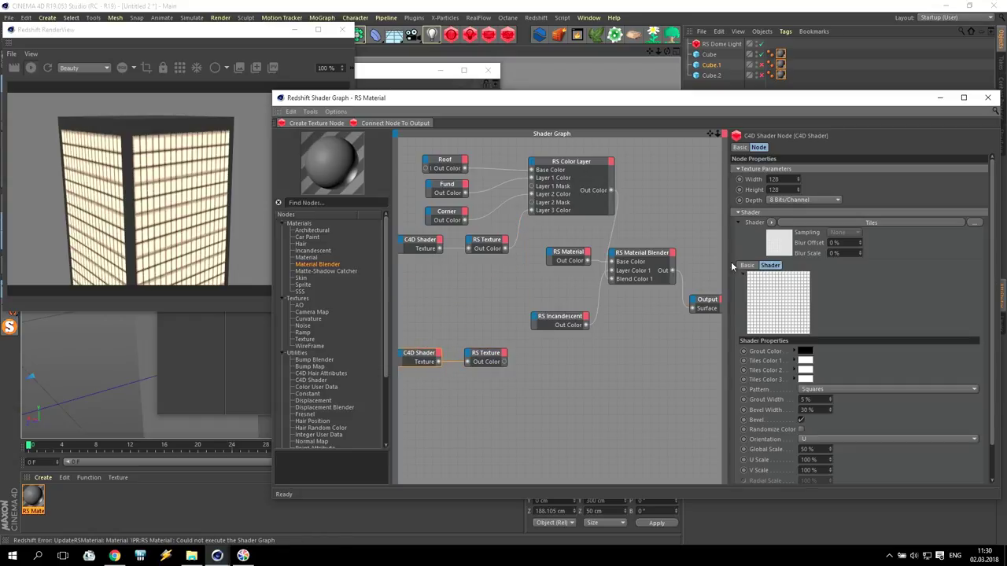
left_click_drag(505, 364, 693, 308)
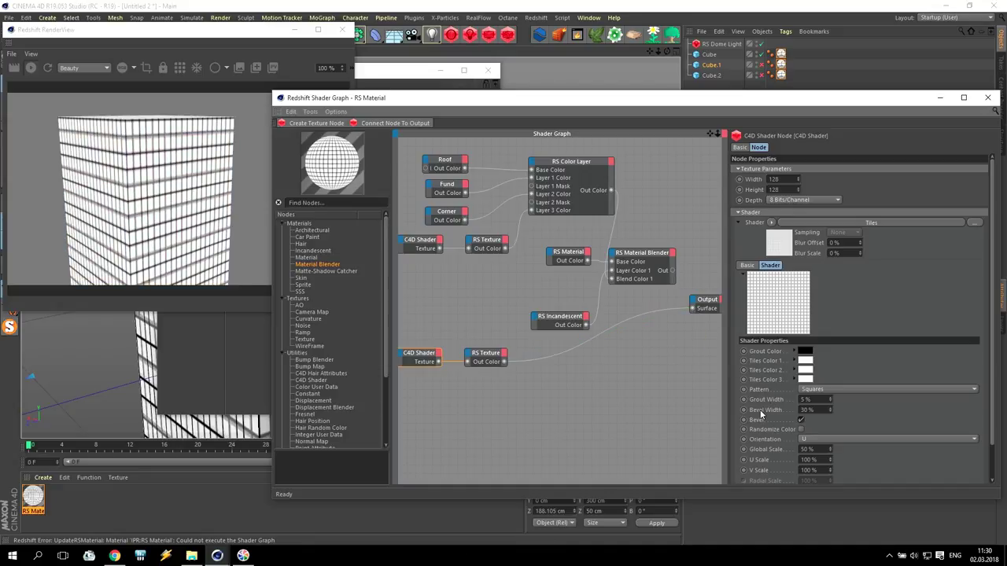
- Set the Grout Width of the copied C4D Shader's tiles to 20%
left_click_drag(817, 400, 757, 400)
type("20")
key("Return")
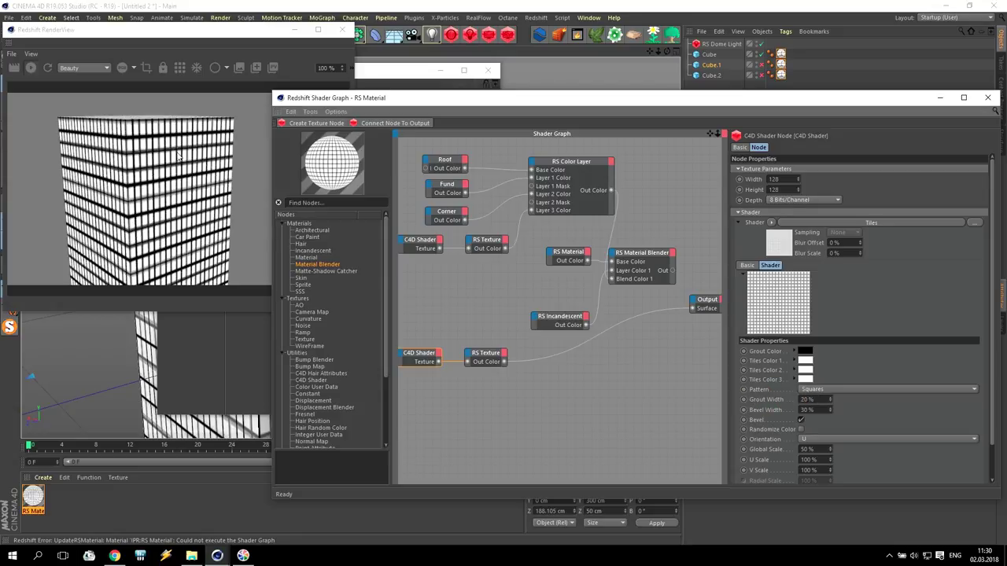
- Set Tiles Color 1 and Tiles Color 2 of the copied shader to black, keep Tiles Color 3 white, and enable Randomize Color
left_click(801, 429)
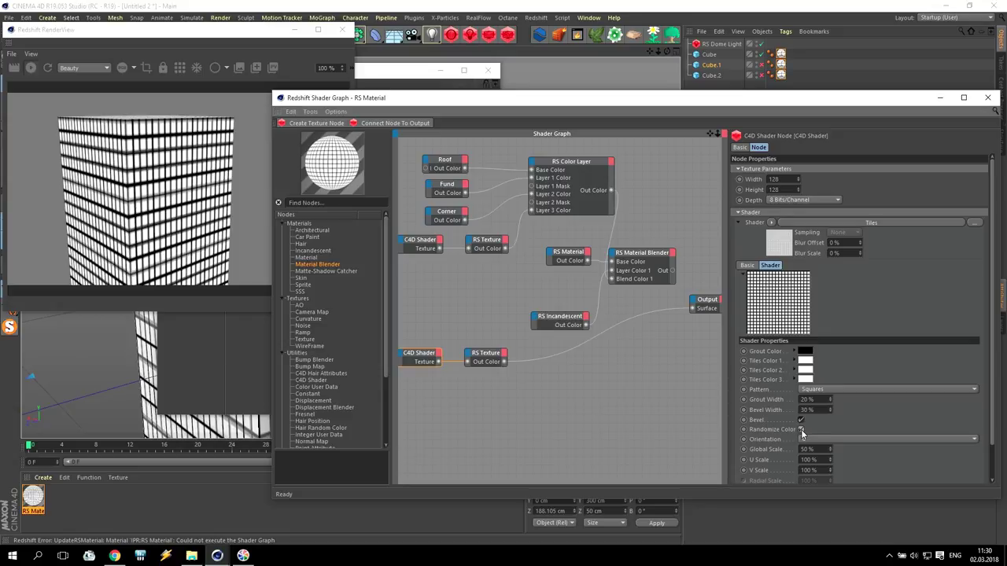
left_click(800, 429)
left_click(804, 379)
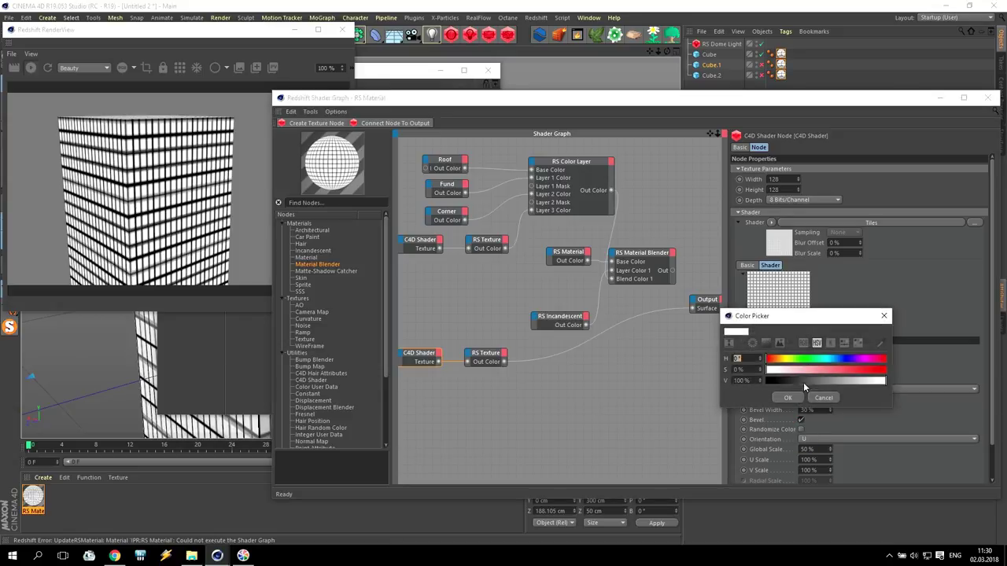
left_click(785, 397)
left_click(802, 393)
left_click(821, 413)
left_click(800, 387)
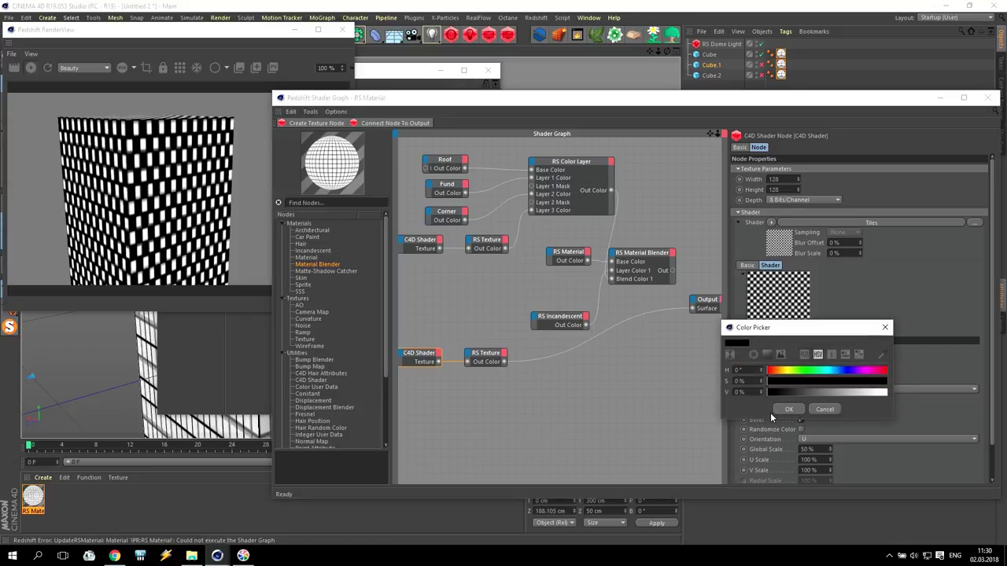
left_click(788, 410)
left_click(801, 429)
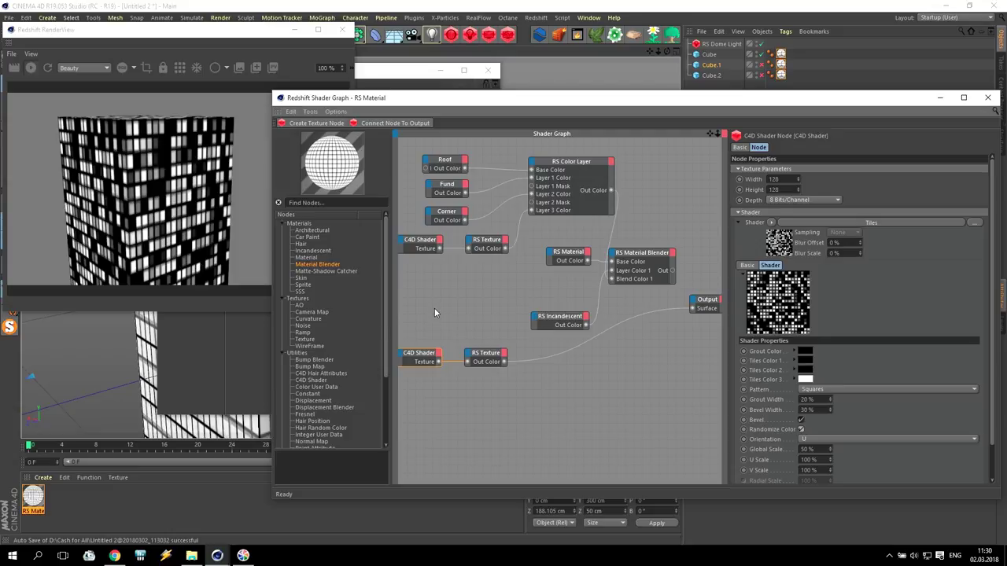
- Connect the copied RS Texture's Out Color to the RS Material Blender's Blend Color 1 and the blender's Out to the Output's Surface
left_click(596, 335)
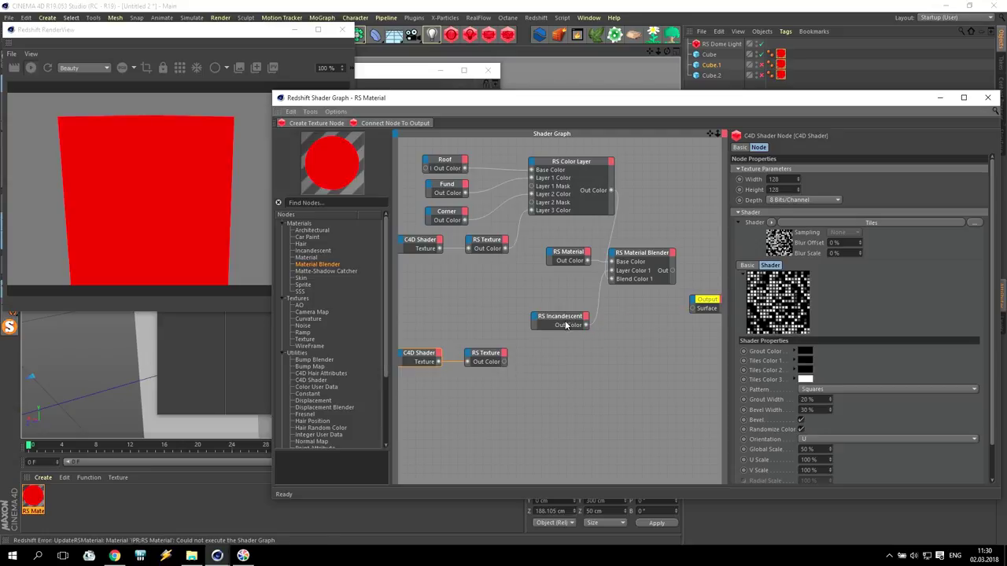
left_click_drag(654, 254, 669, 251)
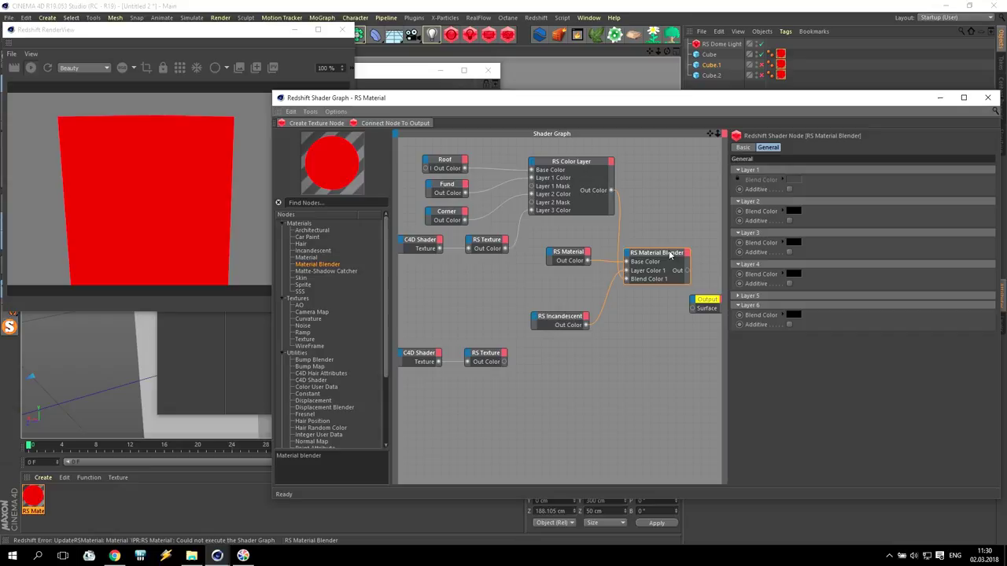
left_click_drag(504, 361, 626, 281)
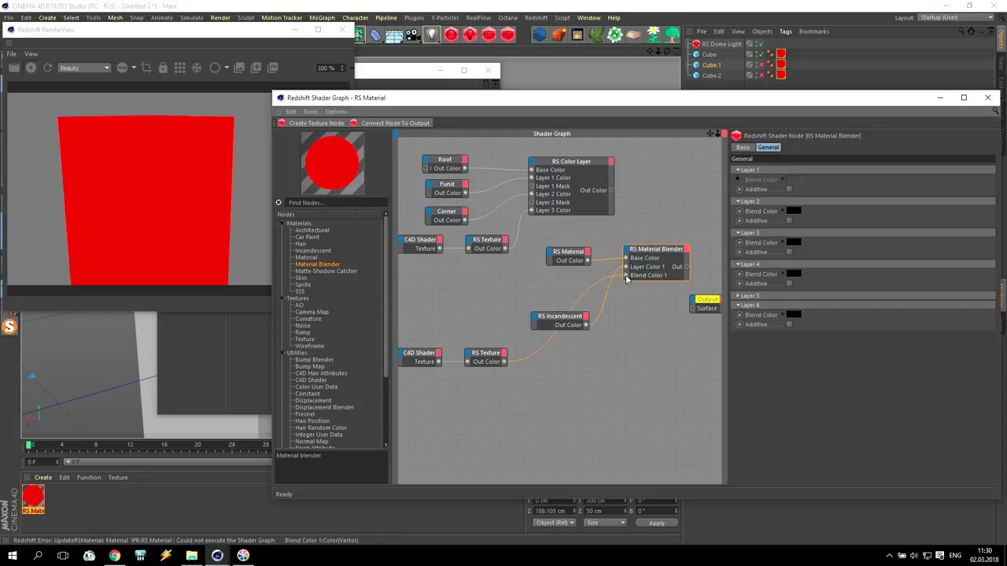
left_click(53, 67)
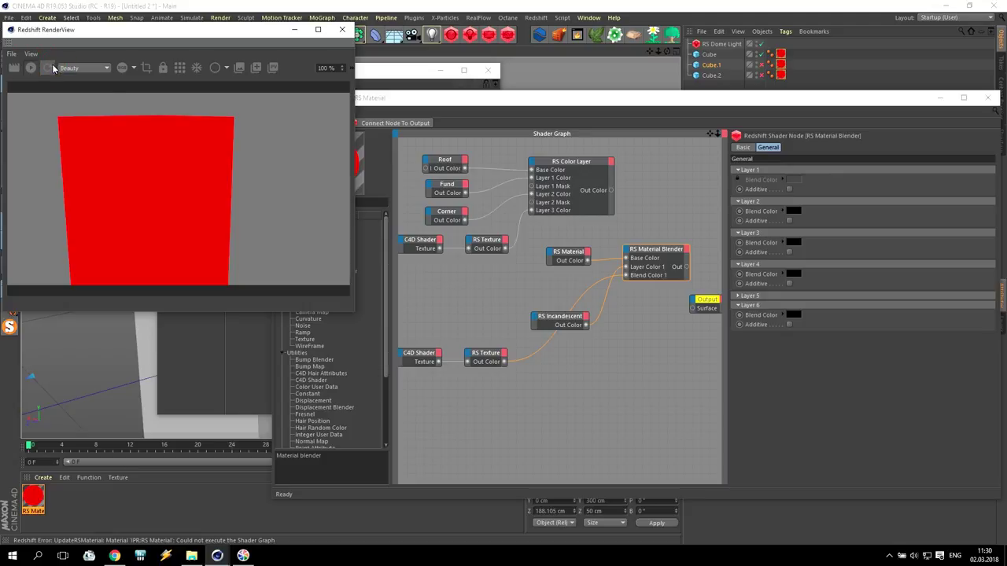
left_click(692, 302)
left_click_drag(692, 311, 692, 309)
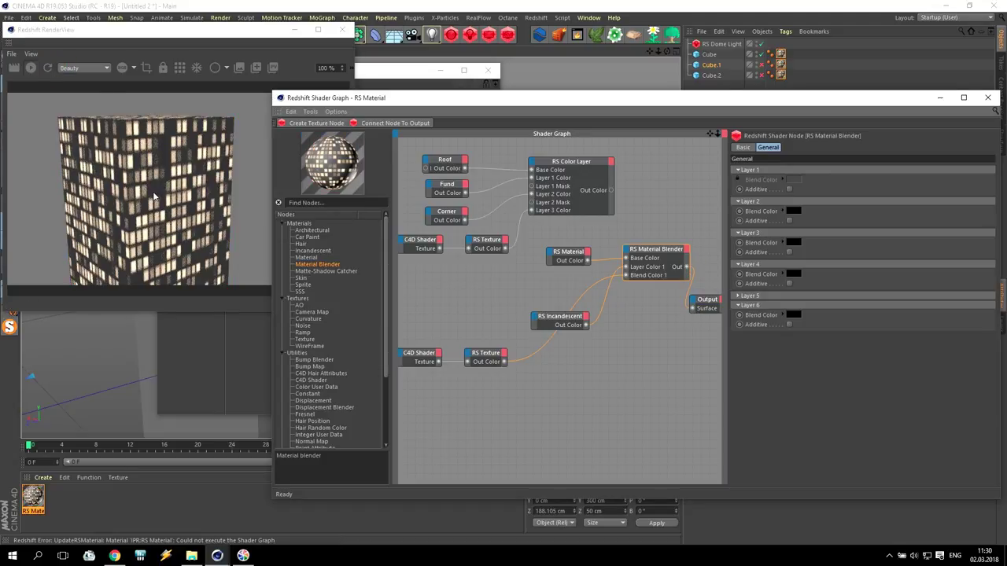
left_click_drag(667, 52, 610, 53)
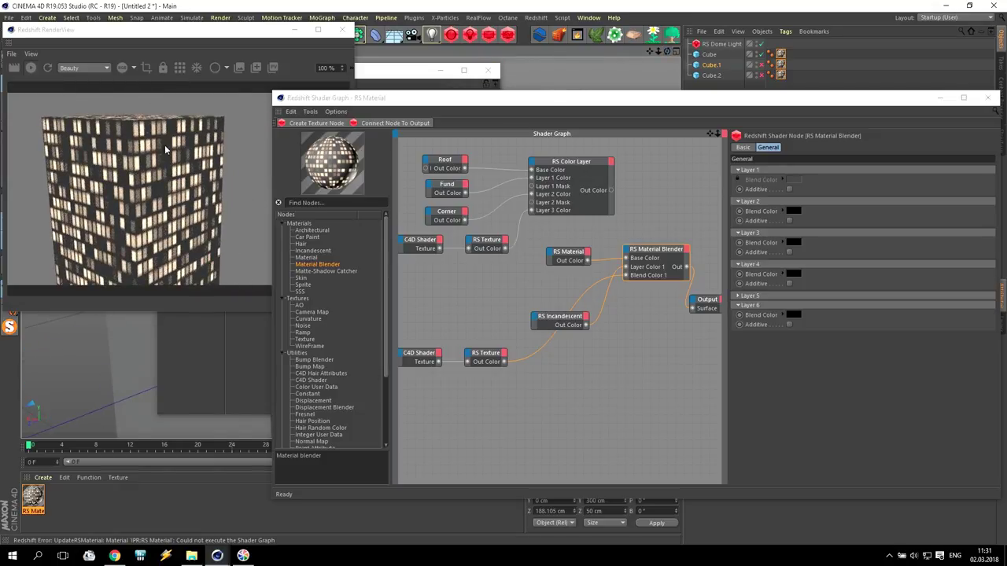
- Connect the copied RS Texture's Out Color to the RS Incandescent's Illumination Color and the incandescent's Out Color to the Output's Surface
left_click(602, 337)
left_click_drag(505, 362, 553, 329)
mouse_move(554, 325)
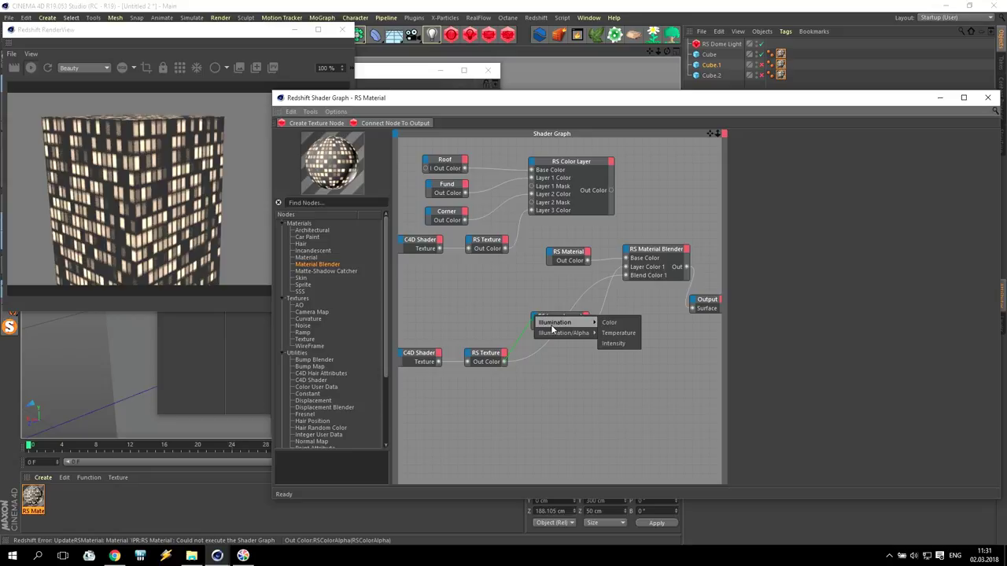
left_click(629, 324)
left_click_drag(586, 325, 692, 308)
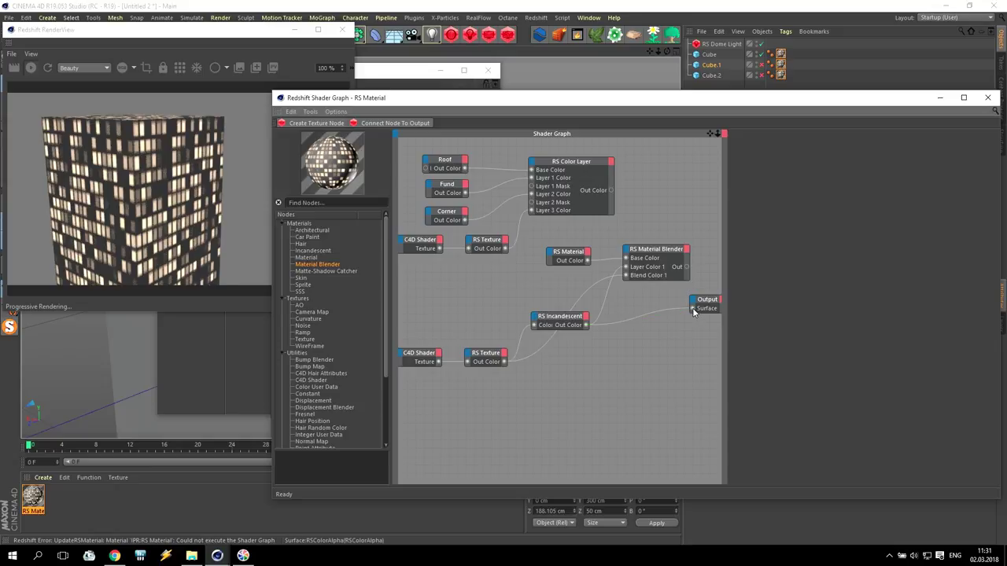
left_click(35, 31)
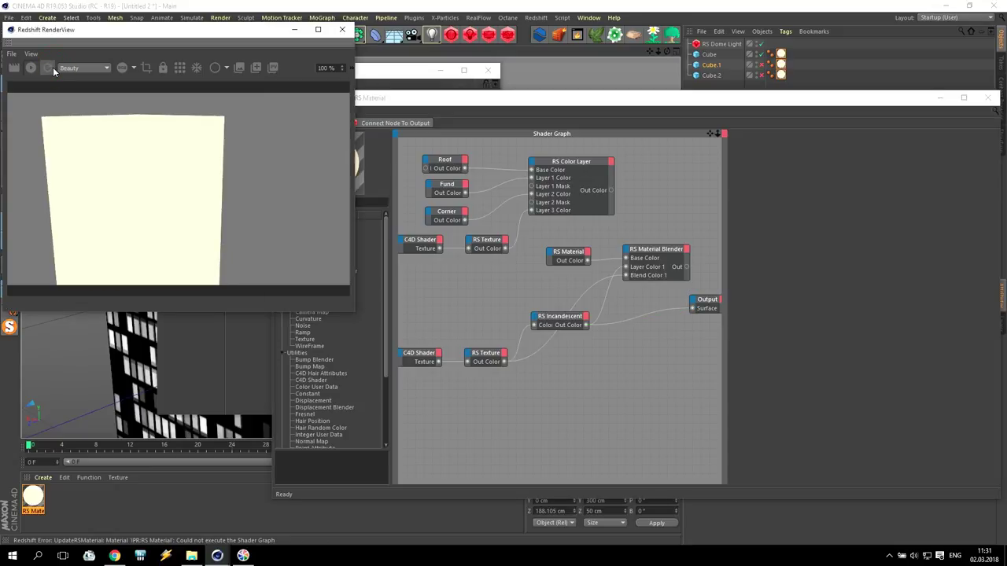
- Remove the copied RS Texture's link to Blend Color 1 and the RS Incandescent's link to the Output's Surface
left_click(533, 352)
left_click_drag(504, 362, 534, 326)
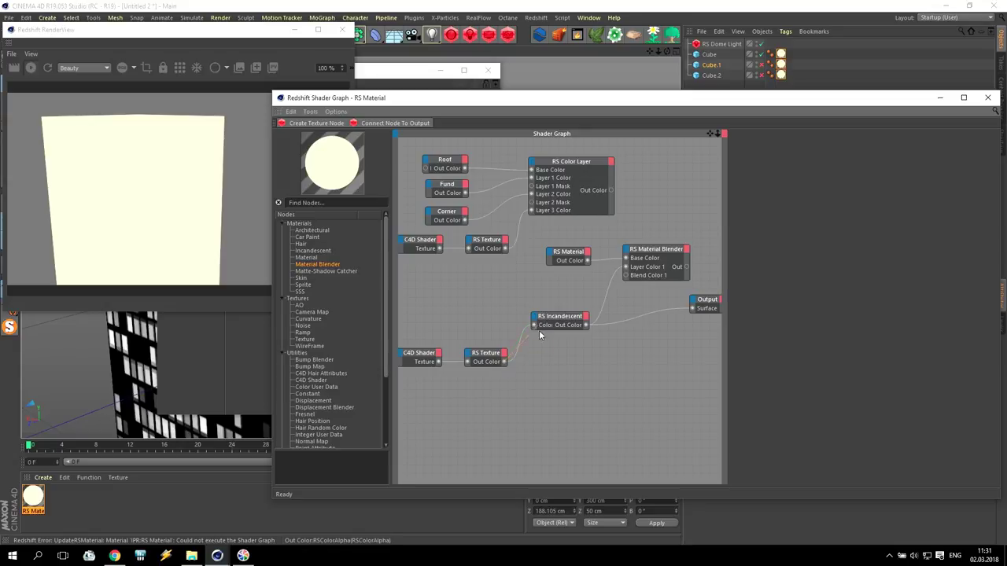
left_click(601, 322)
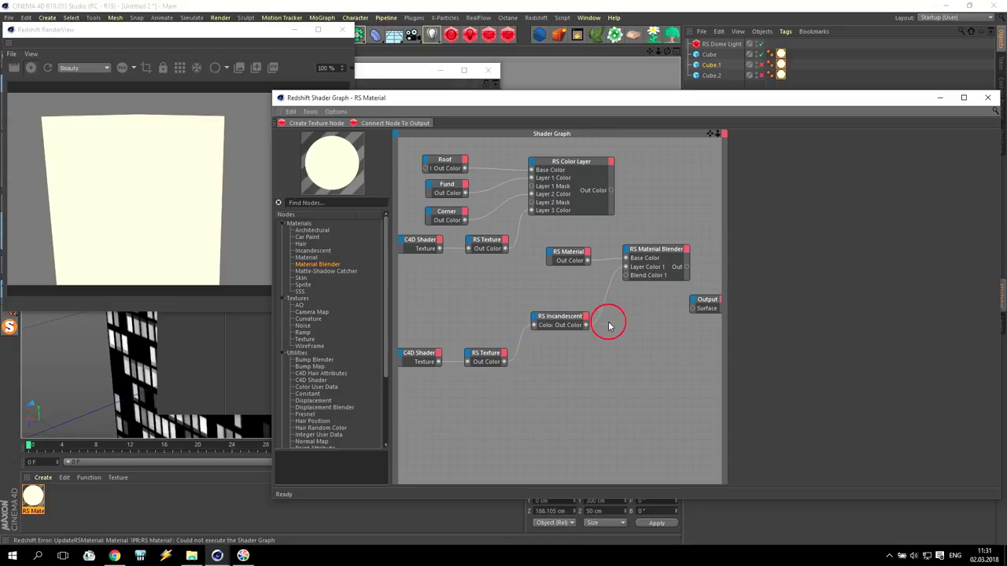
- Switch to the City.c4d document and inspect the RS Incandescent's settings and connections in the RS Material.2 graph
left_click(588, 17)
left_click(602, 276)
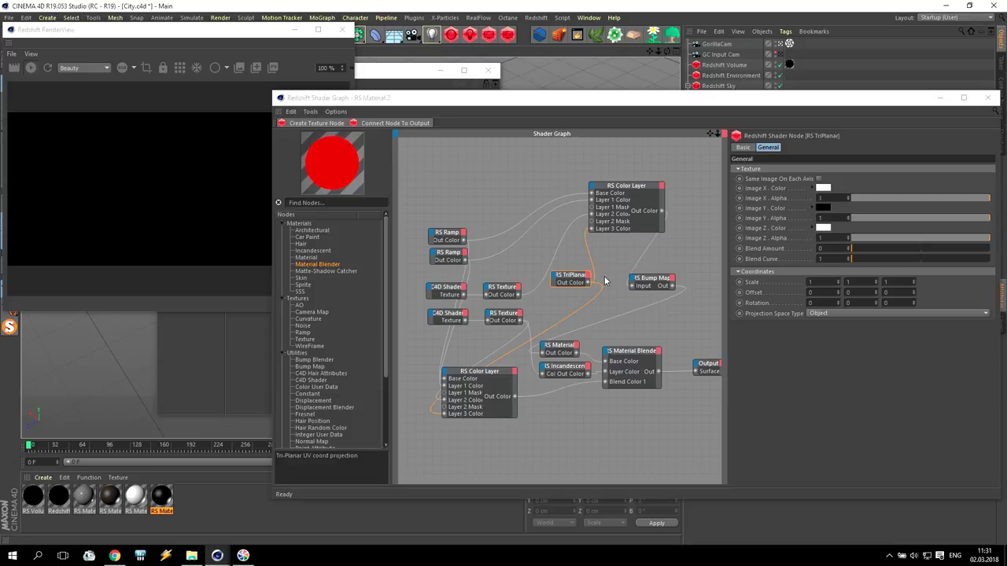
left_click(561, 364)
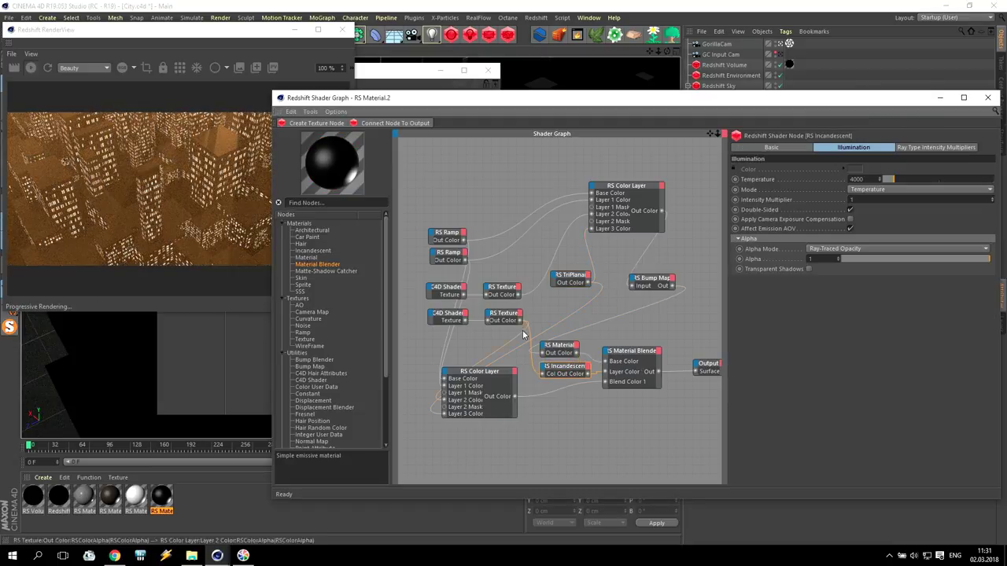
left_click(560, 369)
mouse_move(560, 372)
left_mouse_down()
mouse_move(551, 369)
mouse_move(555, 382)
left_mouse_up()
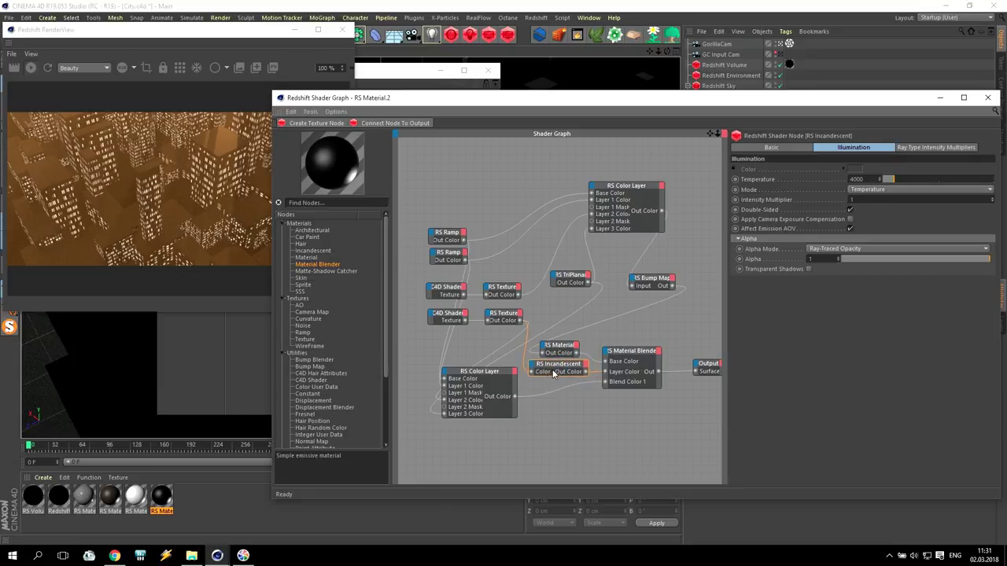
- Spread out the RS Color Layer, RS Bump Map, RS Material and RS Ramp nodes of RS Material.2 to study their connections
left_click_drag(496, 376, 490, 415)
left_click_drag(653, 282, 680, 256)
left_click_drag(560, 346, 637, 299)
left_click_drag(409, 196, 462, 280)
left_click_drag(448, 231, 411, 184)
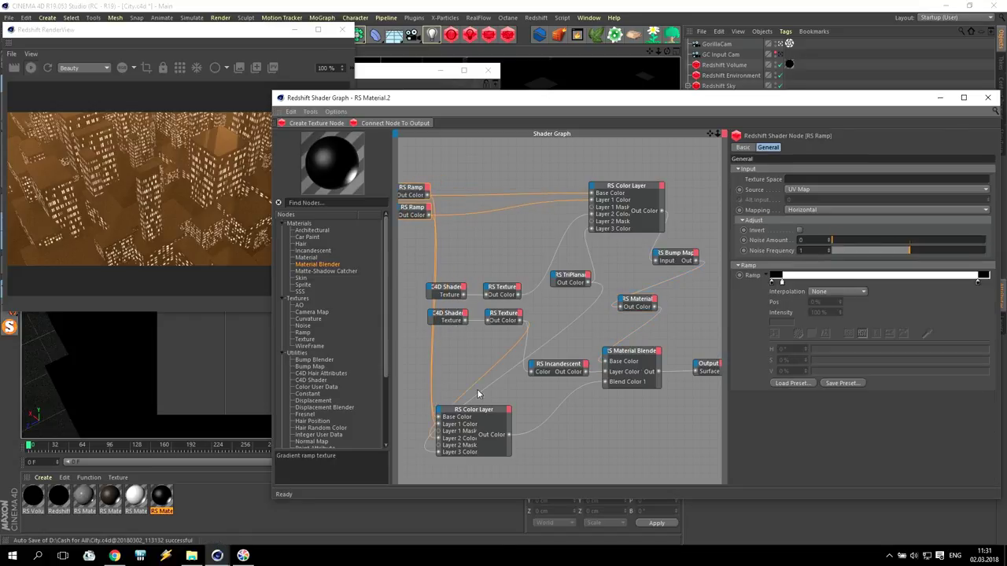
left_click_drag(474, 410, 558, 411)
left_click(489, 413)
left_click_drag(479, 416, 685, 419)
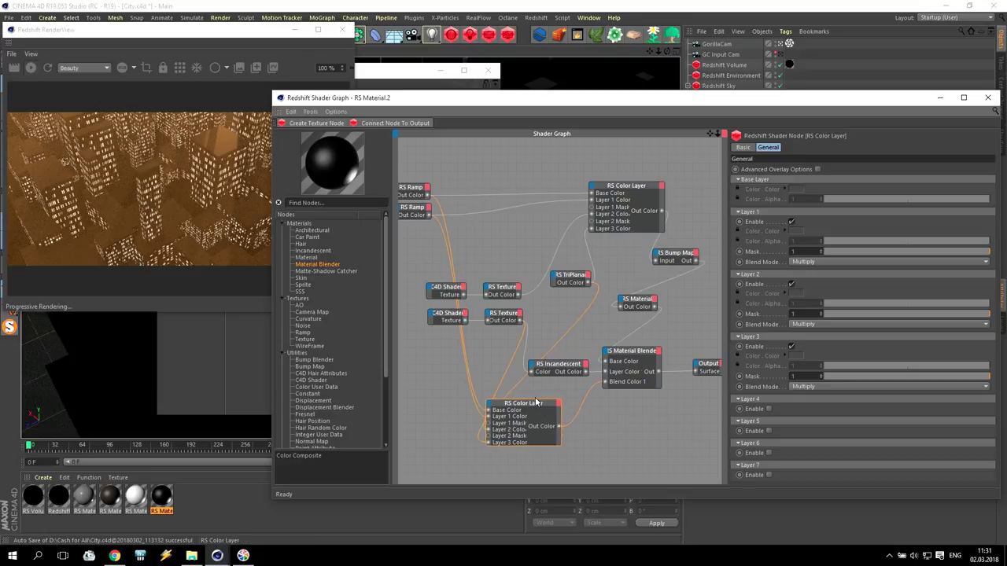
- Return to the Untitled 2 document and reconnect the copied RS Texture's Out Color to the RS Incandescent's Color input
left_click(588, 17)
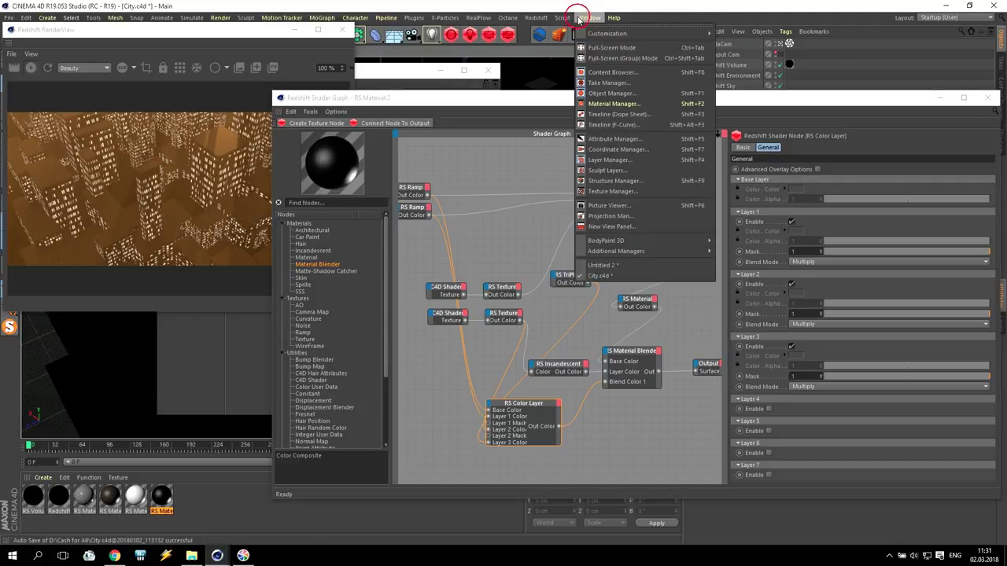
left_click(601, 265)
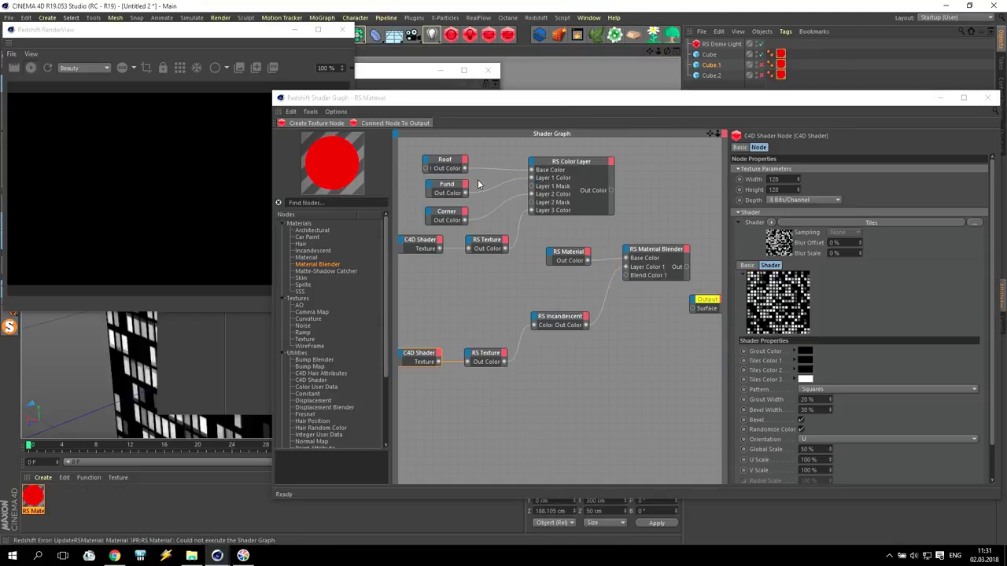
left_click(517, 342)
key("Delete")
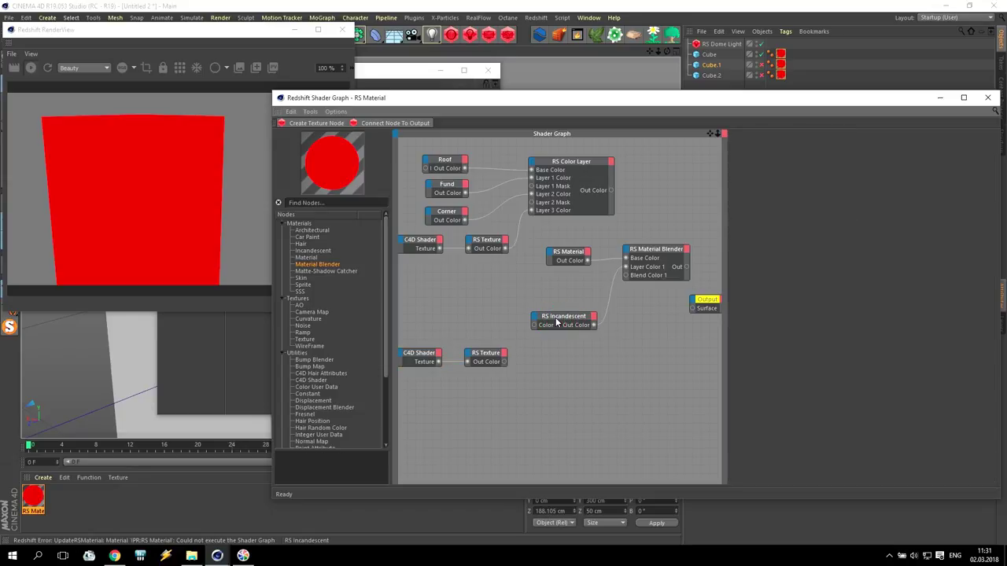
left_click_drag(505, 362, 547, 324)
- Add an RS Bump Map node below the RS Material and feed the RS Color Layer's Out Color into its Input
left_click_drag(422, 138, 594, 244)
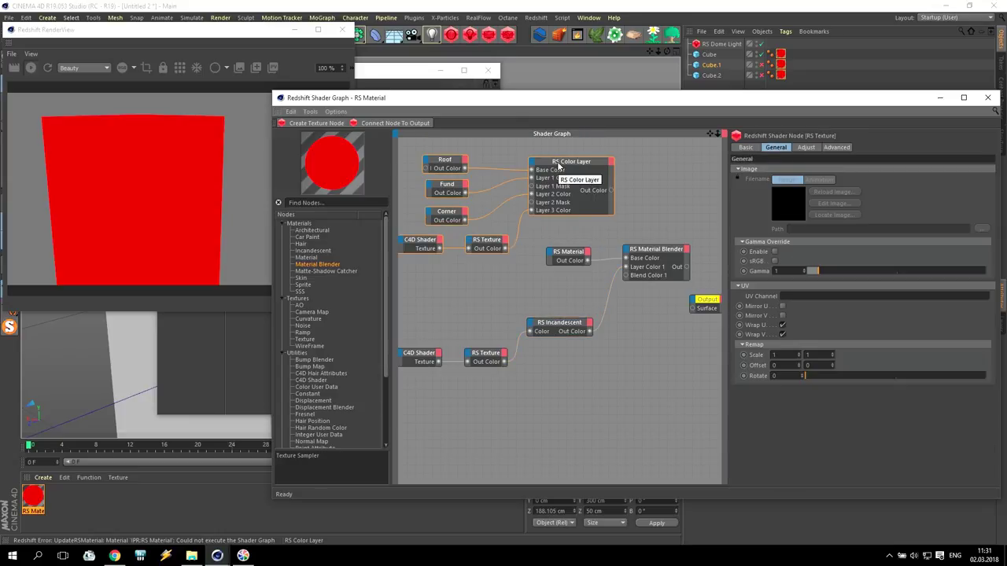
left_click(594, 240)
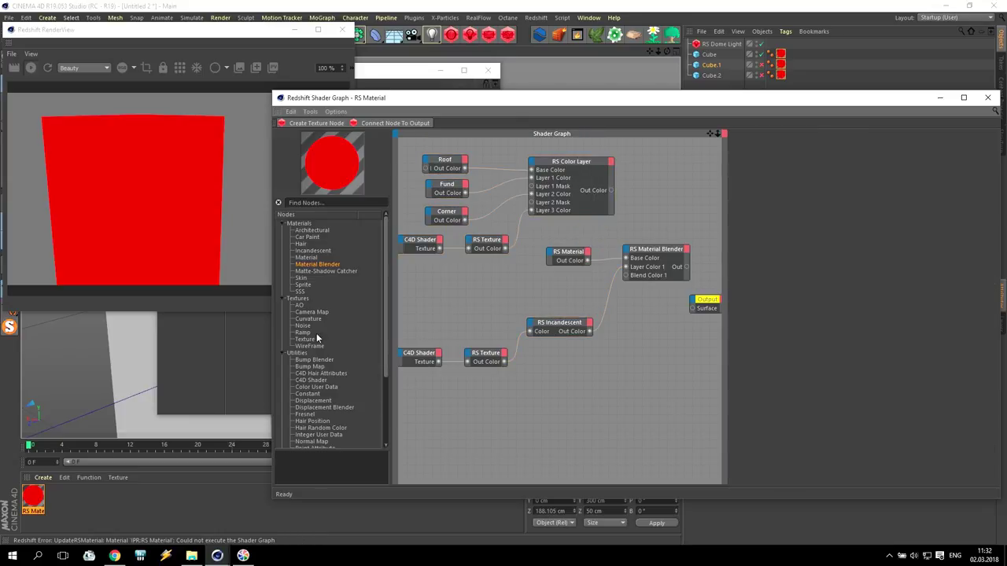
left_click_drag(310, 366, 515, 281)
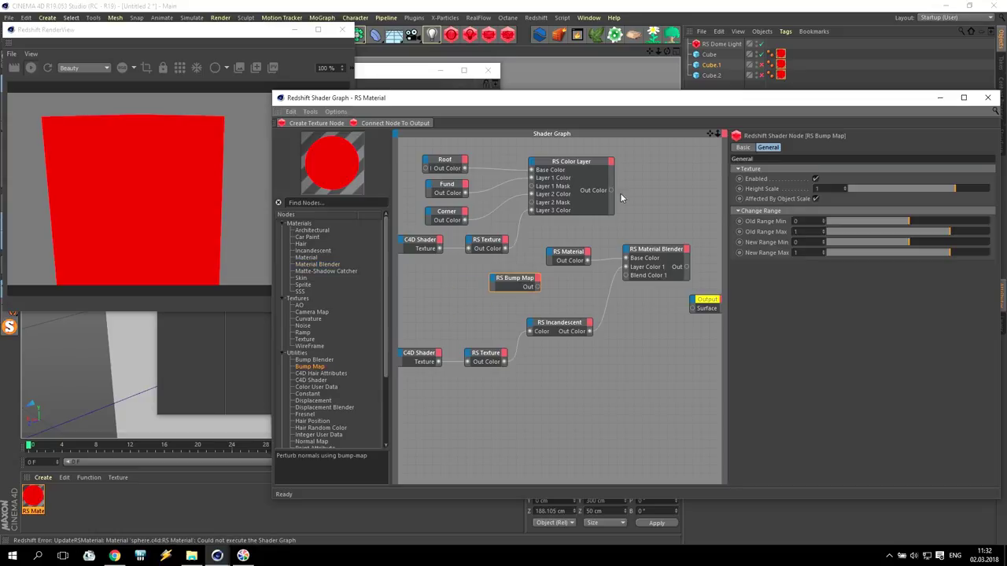
left_click_drag(610, 190, 533, 300)
left_click(555, 297)
- Connect the RS Bump Map to the RS Material's Overall Bump Input and the RS Material's Out Color to the Output's Surface
left_click(549, 254)
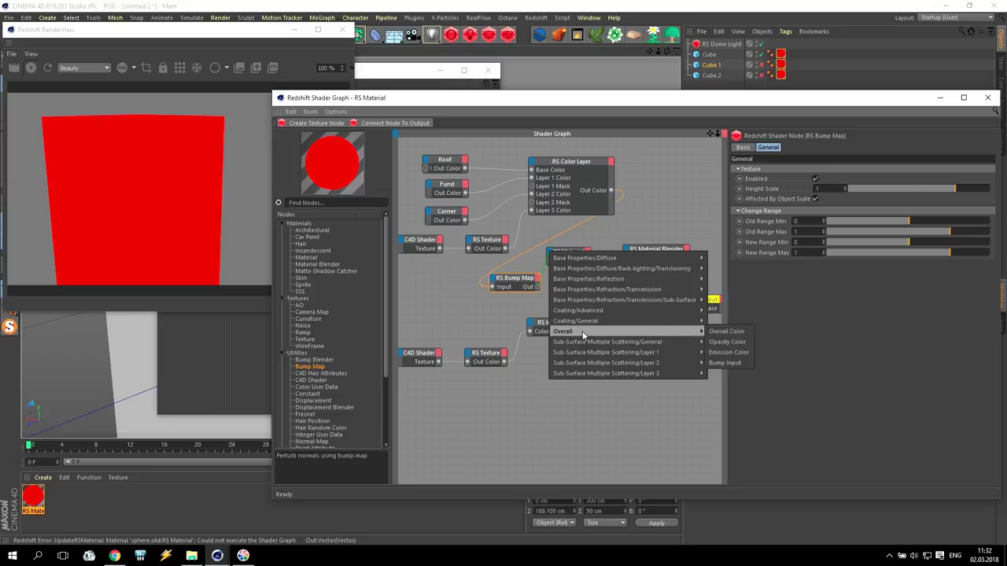
left_click(724, 363)
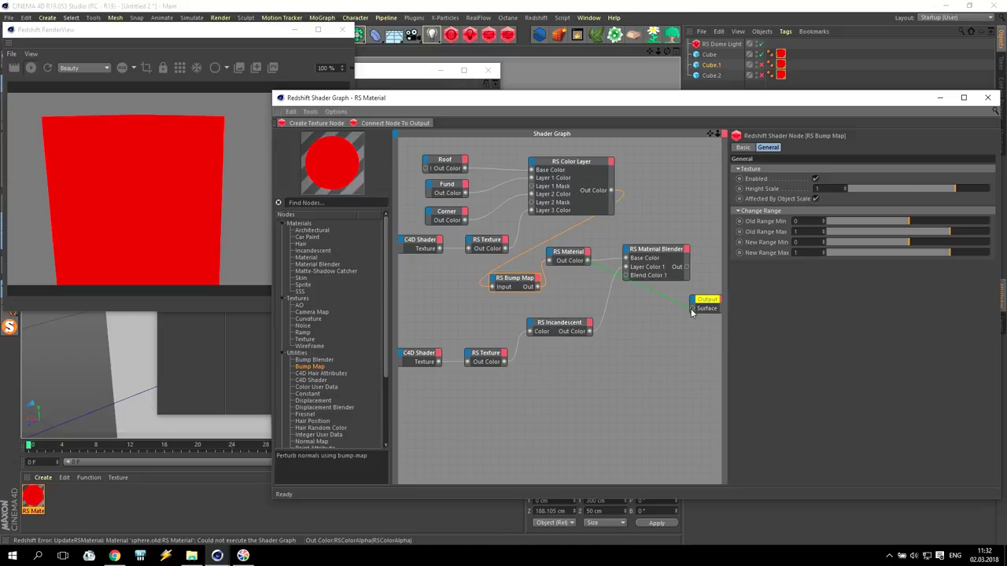
left_click_drag(693, 313, 693, 309)
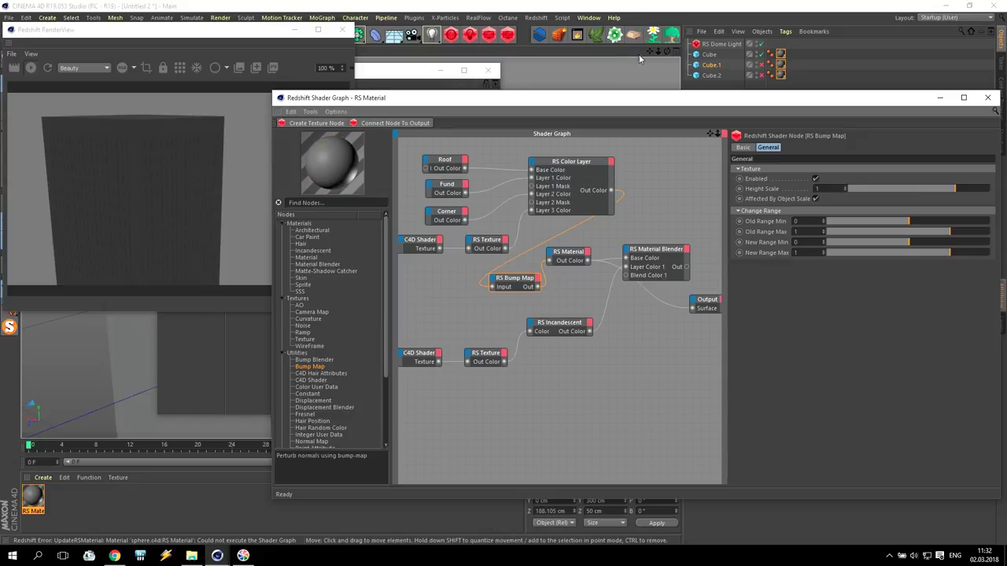
left_click(665, 54)
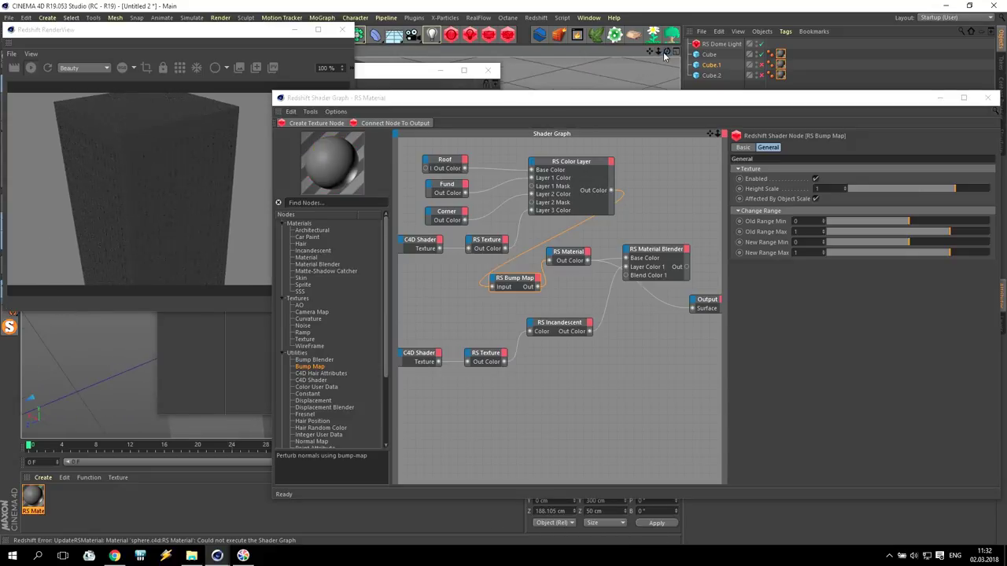
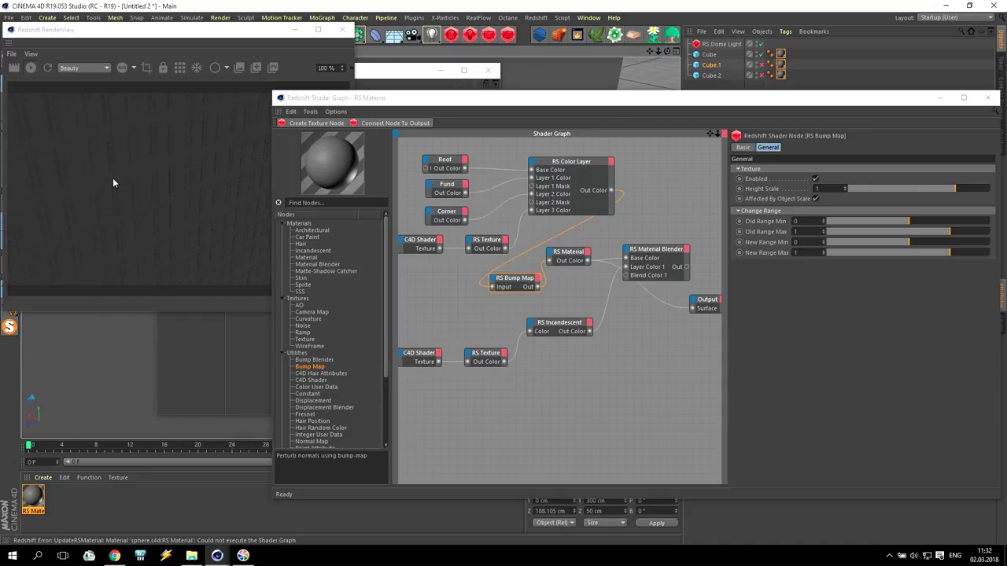
- Set the RS Bump Map's Height Scale to -10 and view the bump from several angles in the render
left_click(522, 276)
left_click(750, 189)
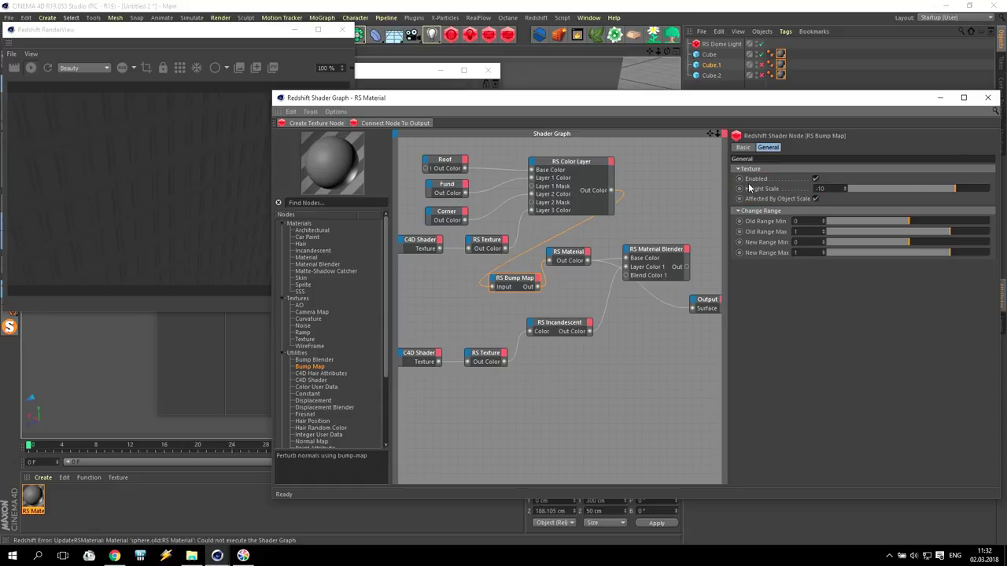
left_click(660, 70)
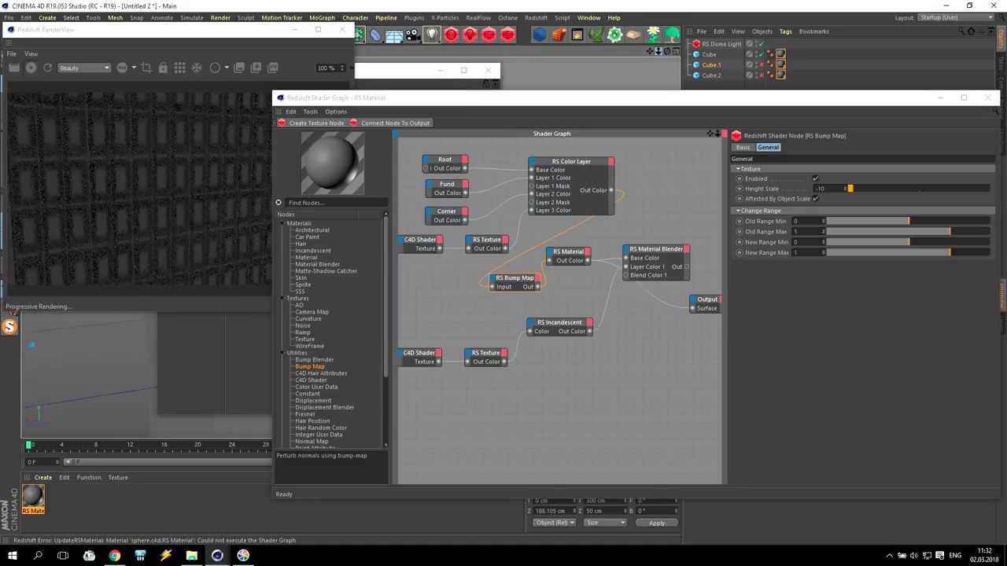
left_click_drag(666, 51, 642, 52)
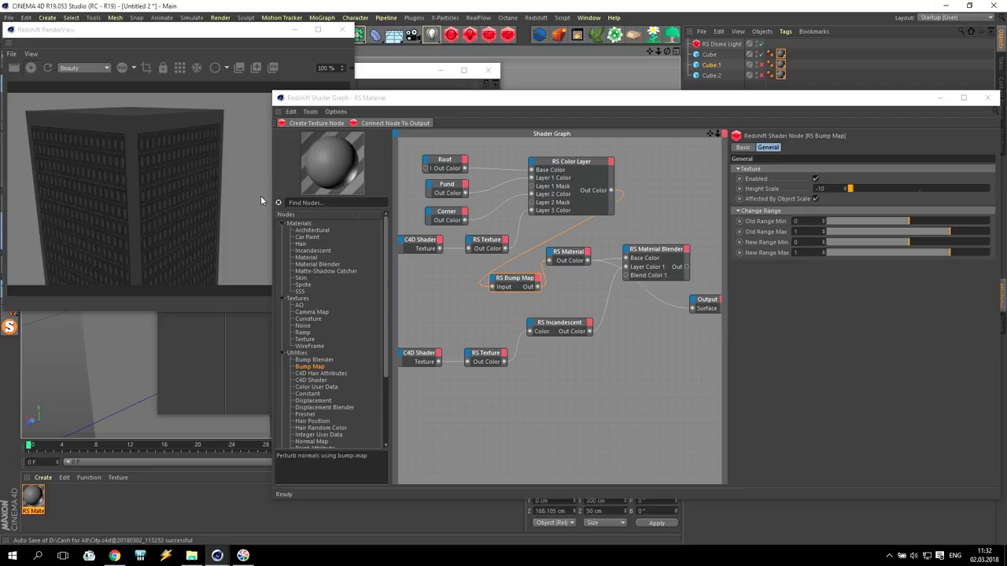
- Tidy the graph by moving the mask nodes and RS Color Layer up and lining up the RS Bump Map and RS Material beside the blender
left_click(441, 170)
left_click(560, 163)
left_click_drag(560, 163, 540, 148)
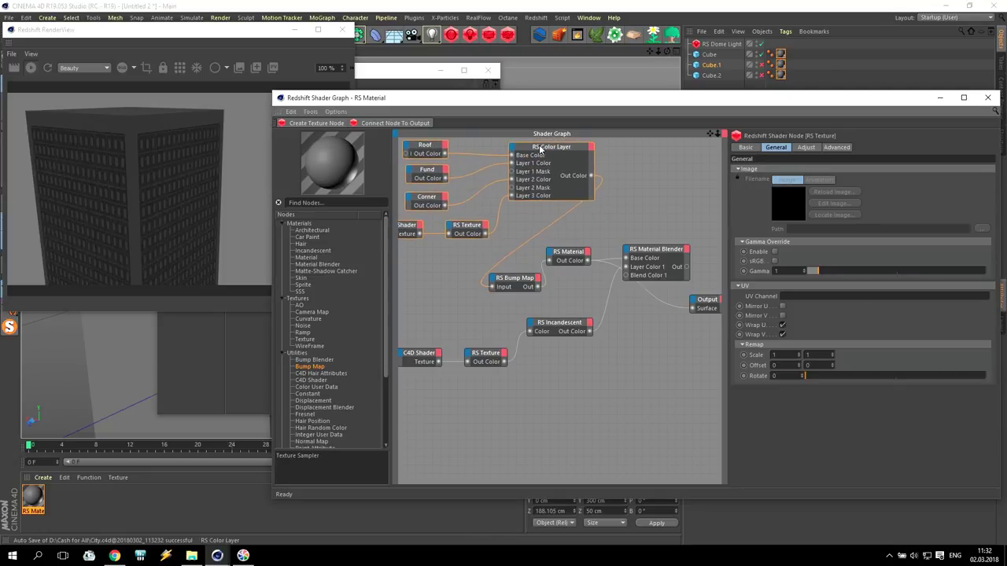
left_click(533, 258)
left_click_drag(561, 257, 568, 284)
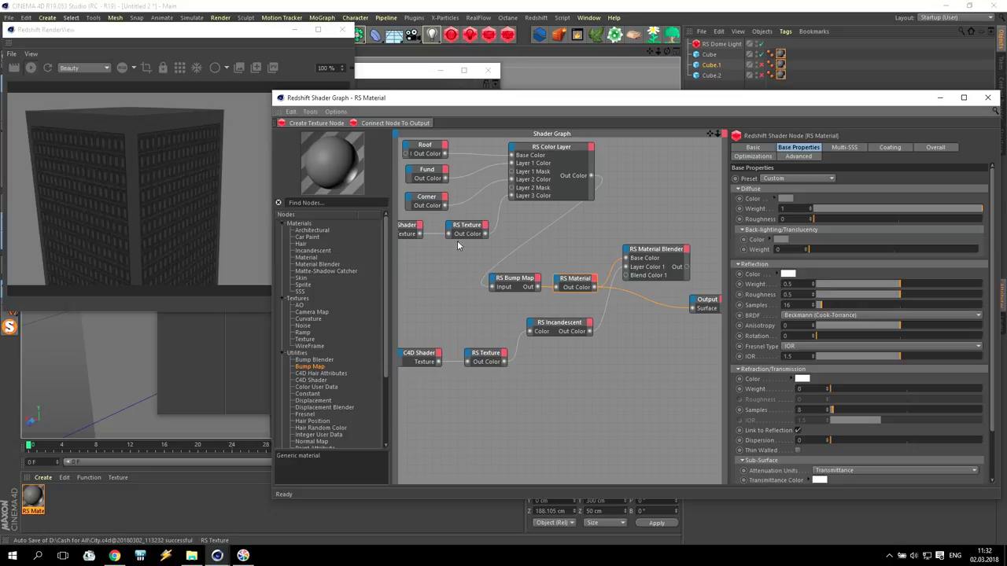
left_click_drag(453, 234, 493, 224)
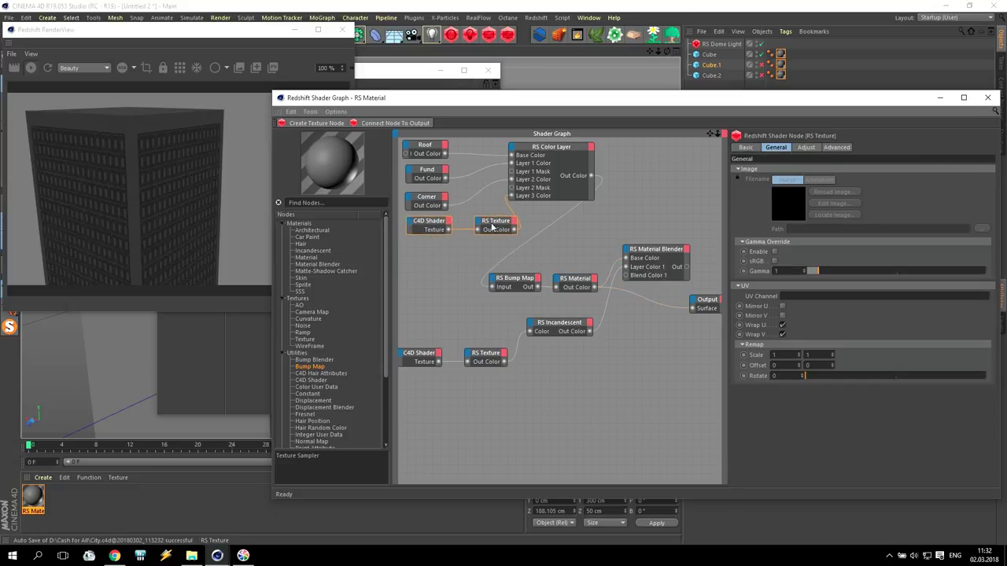
left_click(565, 241)
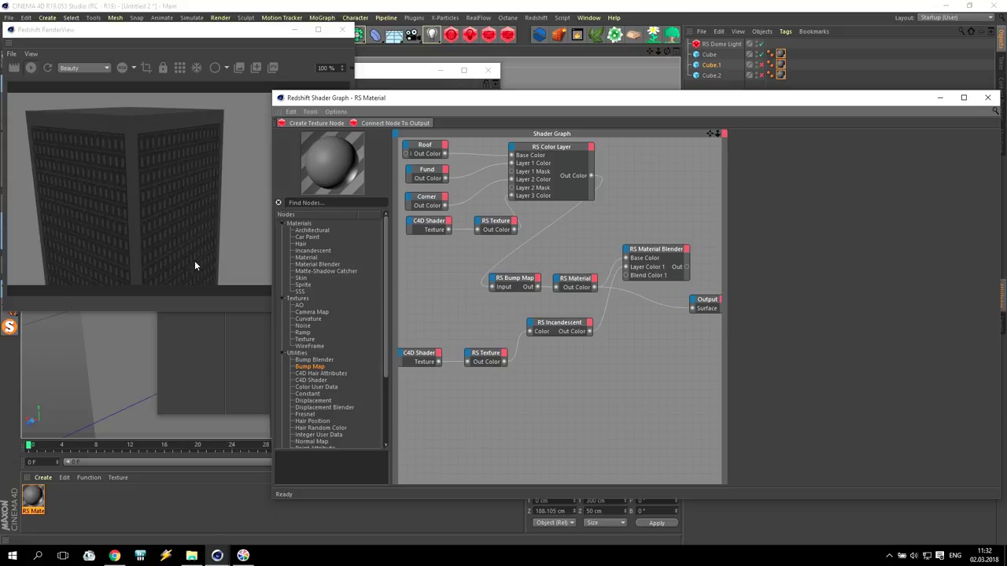
left_click_drag(462, 267, 563, 262)
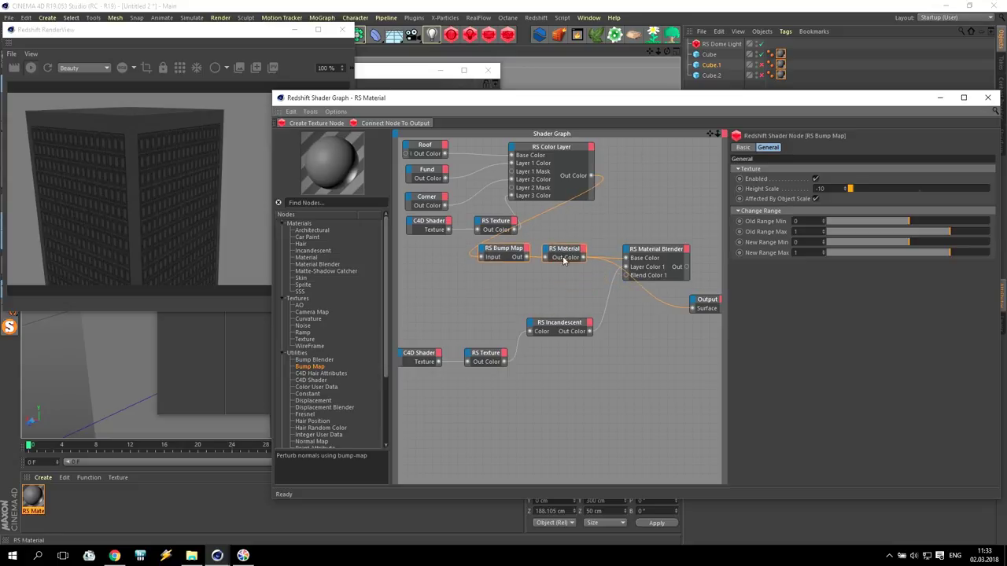
- Duplicate the Roof, Fund, Corner, C4D Shader, RS Texture and RS Color Layer nodes below the RS Incandescent node
left_click(532, 352)
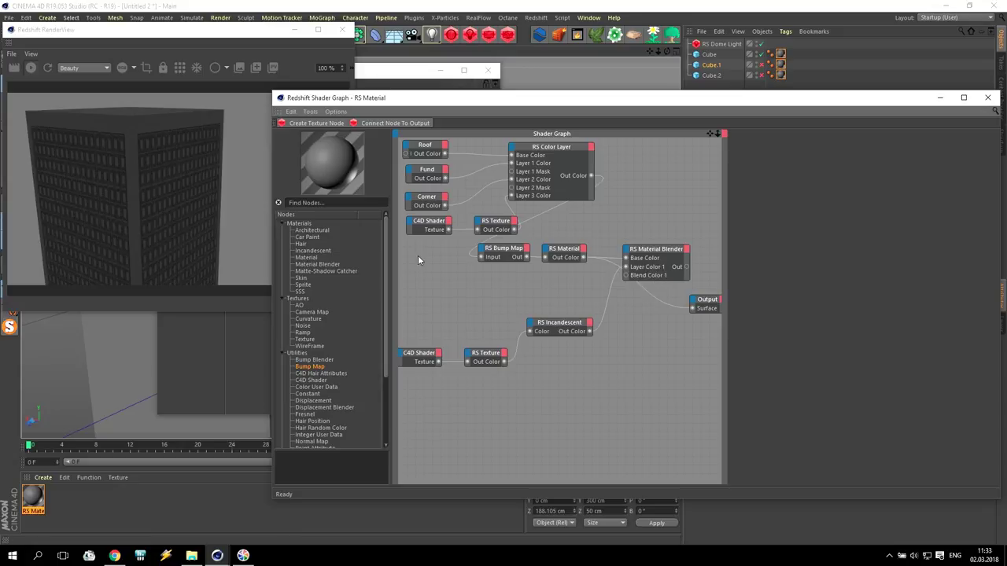
left_click_drag(416, 239, 548, 386)
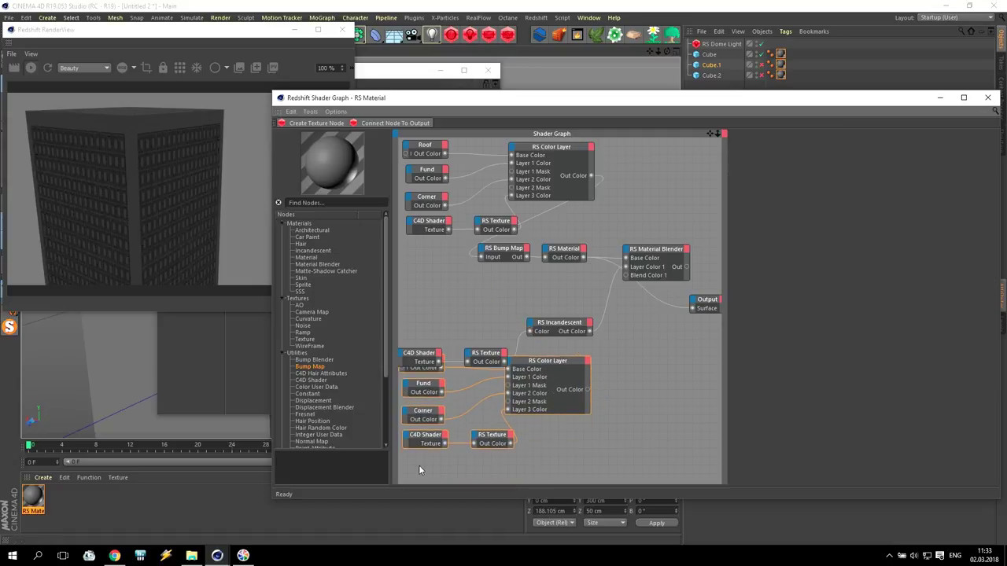
- Feed the window RS Texture beside RS Incandescent into the copied RS Color Layer's Layer 3 Color, and delete the copied C4D Shader and RS Texture
left_click_drag(423, 320, 507, 413)
left_click_drag(542, 460, 411, 437)
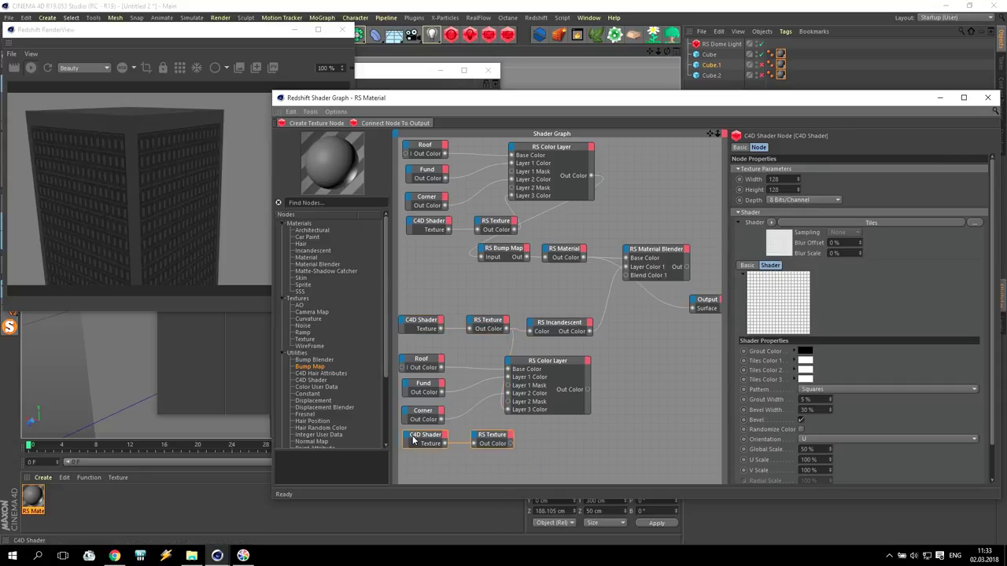
key("Delete")
- Preview the copied RS Color Layer's mask by temporarily connecting its Out Color to the Output's Surface
left_click_drag(589, 389, 693, 309)
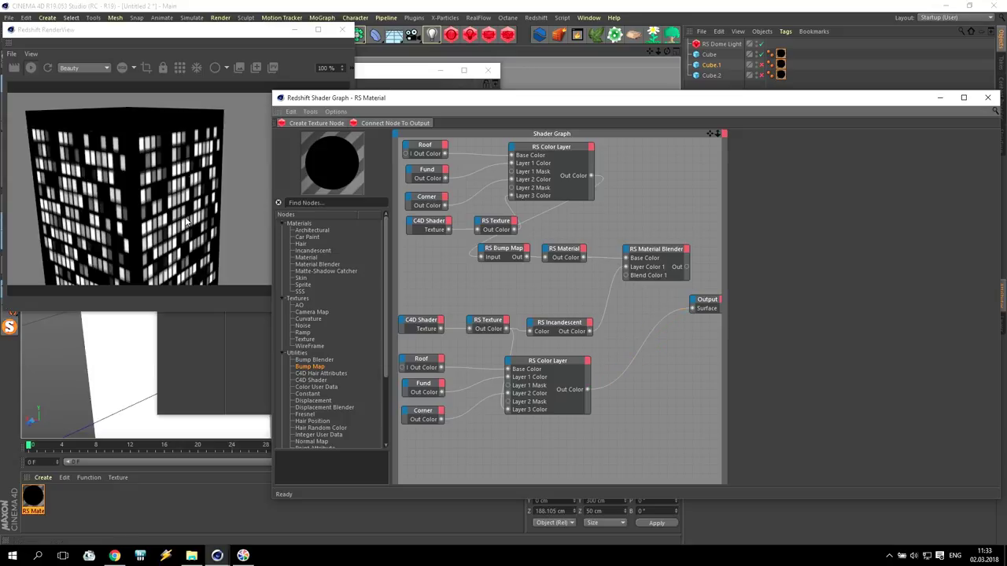
left_click(629, 365)
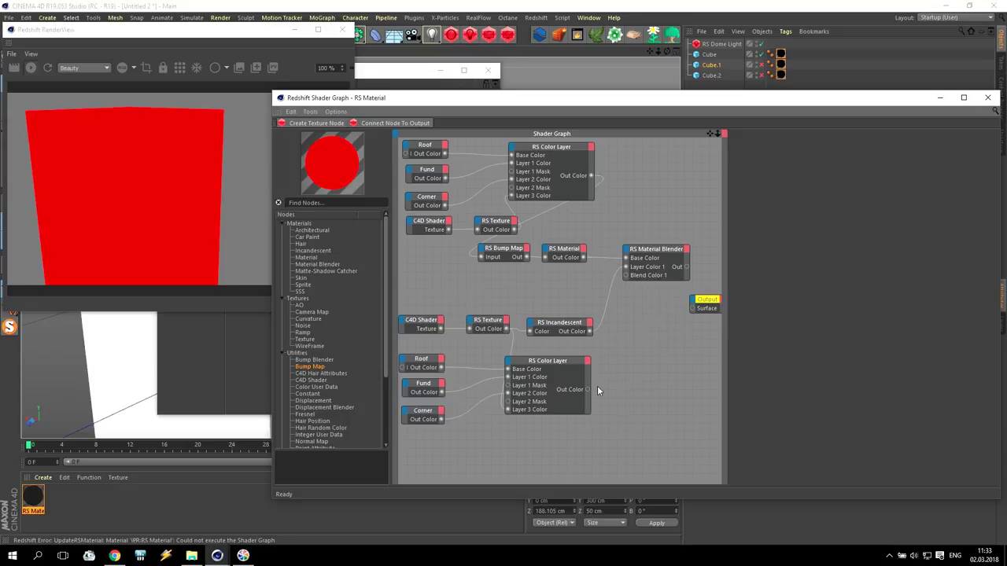
- Connect the copied RS Color Layer's Out Color to the RS Material Blender's Blend Color 1 and the blender's Out to the Output's Surface
left_click_drag(587, 390, 627, 277)
left_click_drag(685, 267, 692, 310)
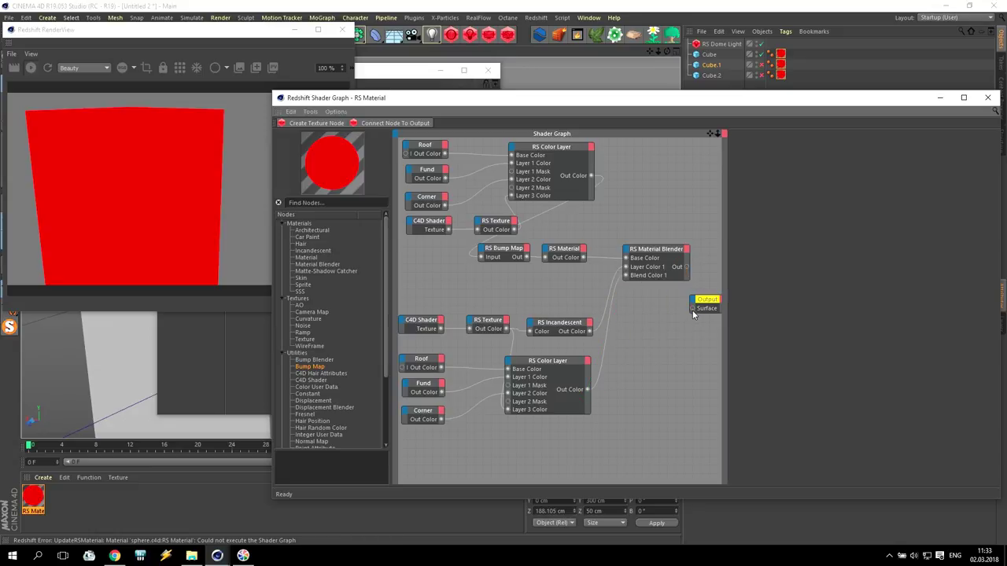
left_click_drag(687, 267, 692, 308)
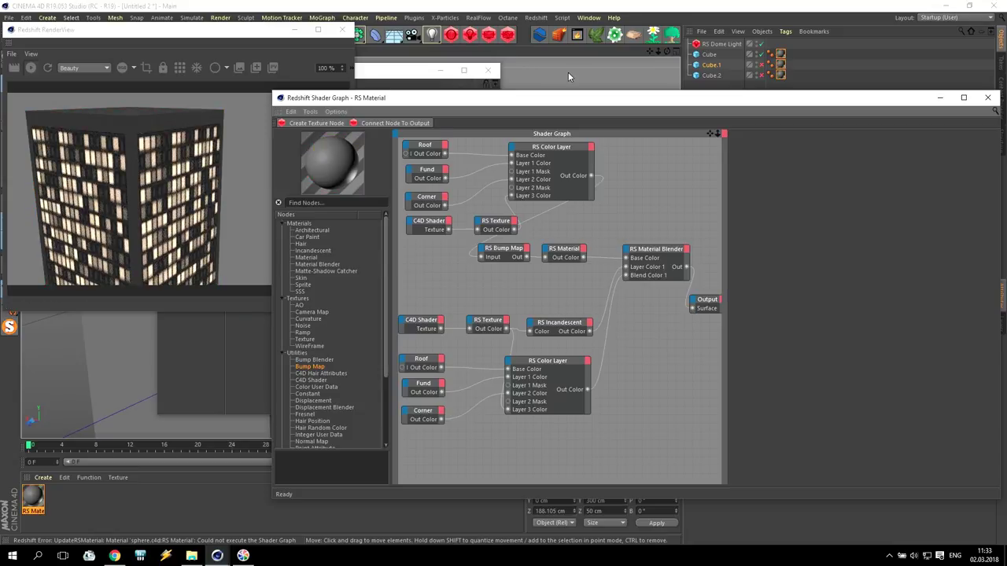
- Examine the upper bump and lower window-light node groups of RS Material, and move the RS Incandescent node slightly up
mouse_move(666, 52)
left_mouse_down()
mouse_move(649, 63)
mouse_move(641, 51)
mouse_move(683, 45)
mouse_move(667, 46)
left_mouse_up()
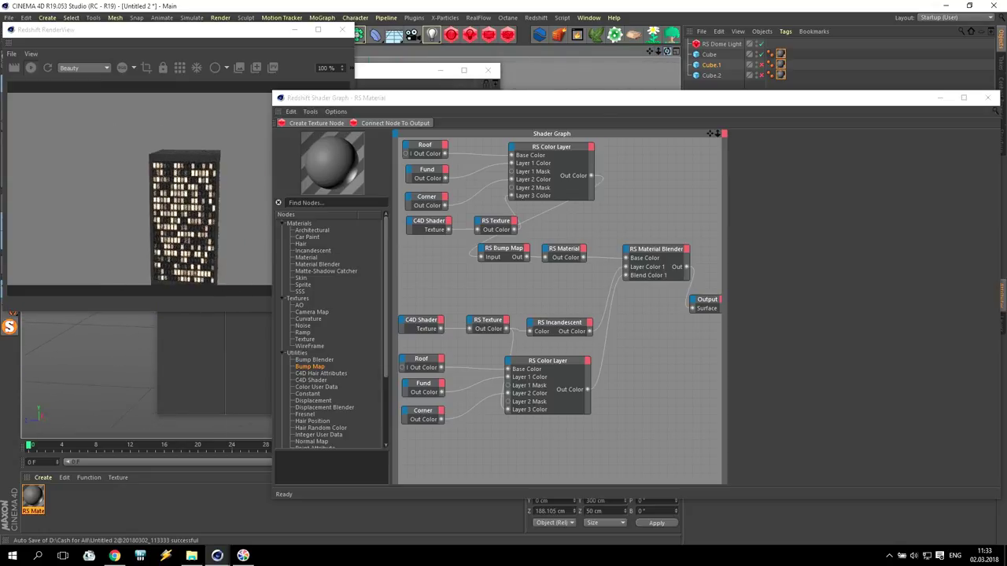
left_click_drag(401, 146, 616, 228)
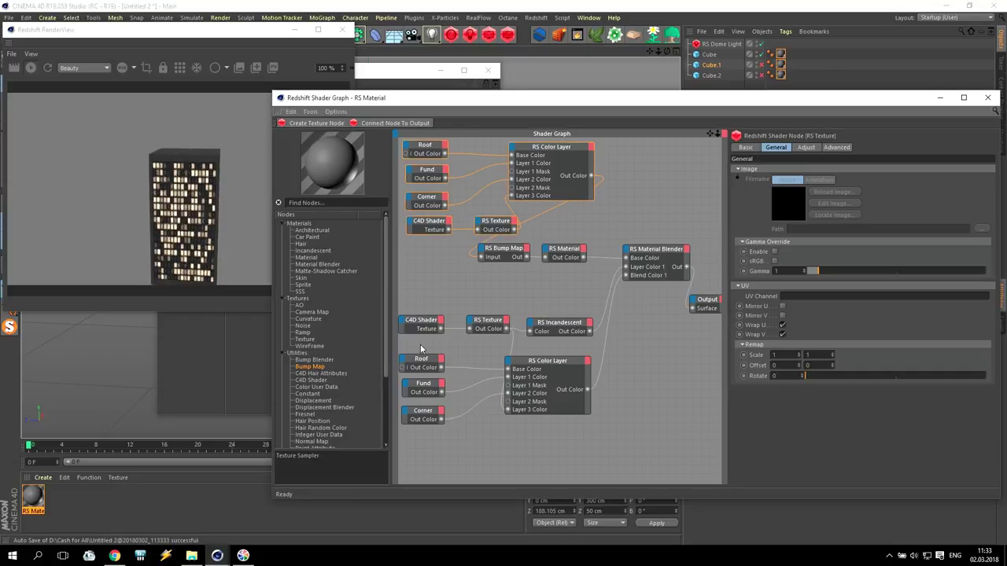
left_click_drag(407, 313, 594, 455)
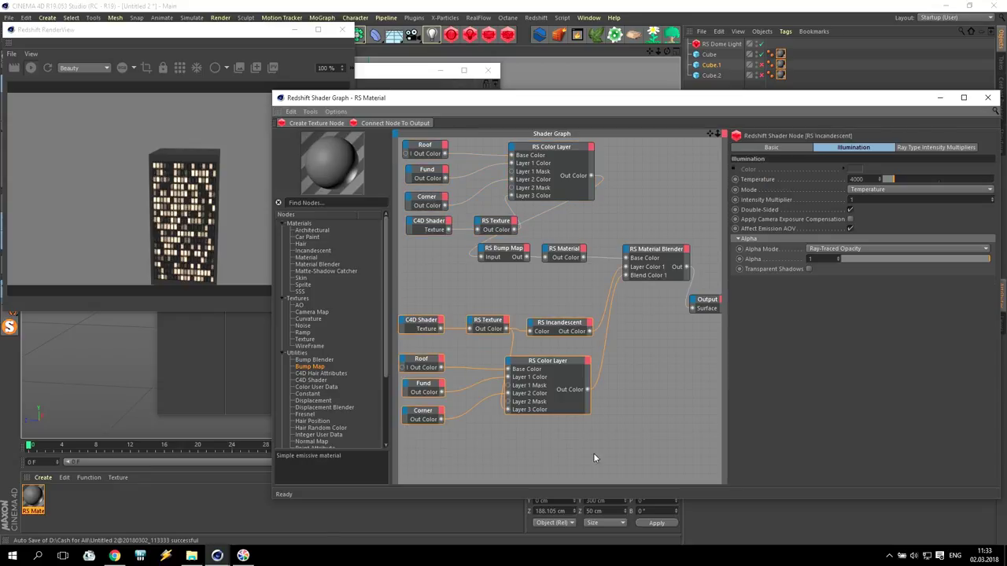
left_click(455, 298)
left_click(433, 230)
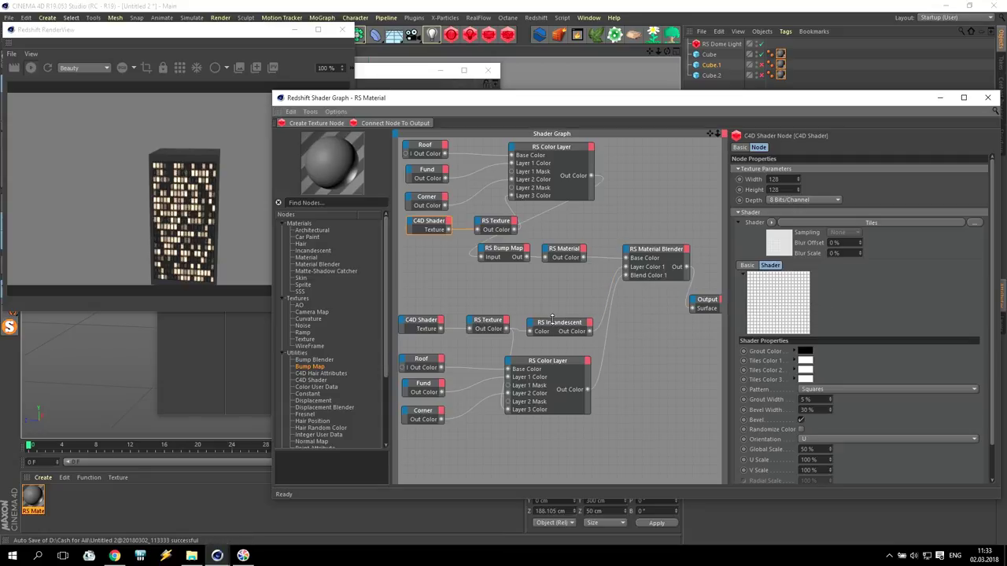
left_click_drag(551, 318, 551, 309)
- Set the Seed of the Tiles shader in the lower C4D Shader node to 698 and check the building's lit windows
left_click(421, 322)
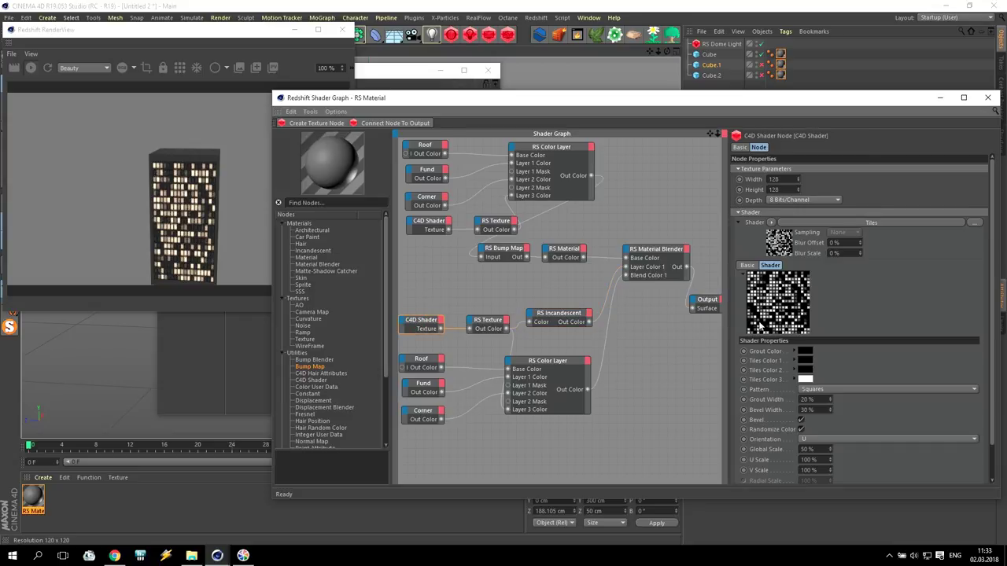
scroll(991, 414, "down", 2)
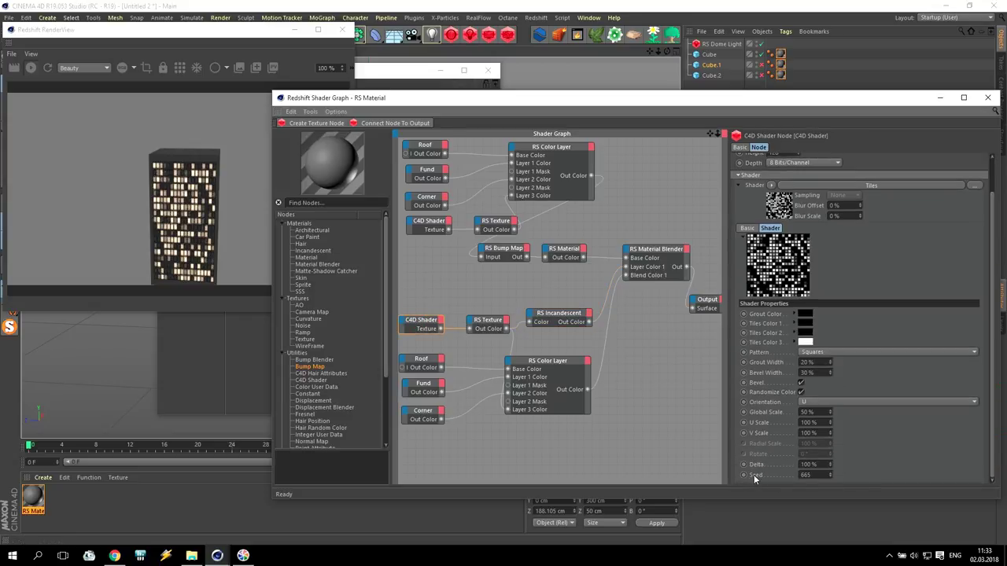
left_click_drag(830, 478, 827, 468)
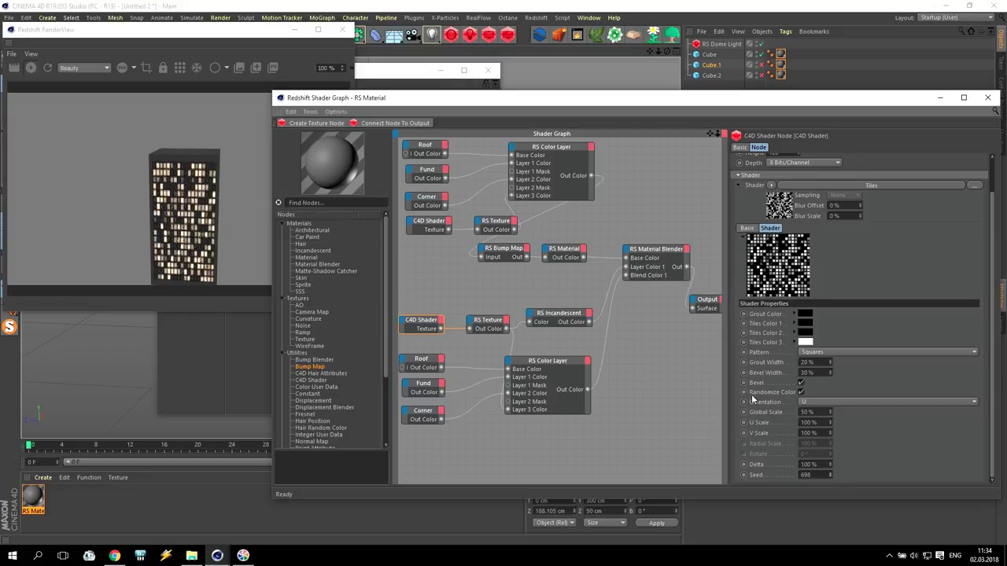
left_click_drag(667, 51, 724, 51)
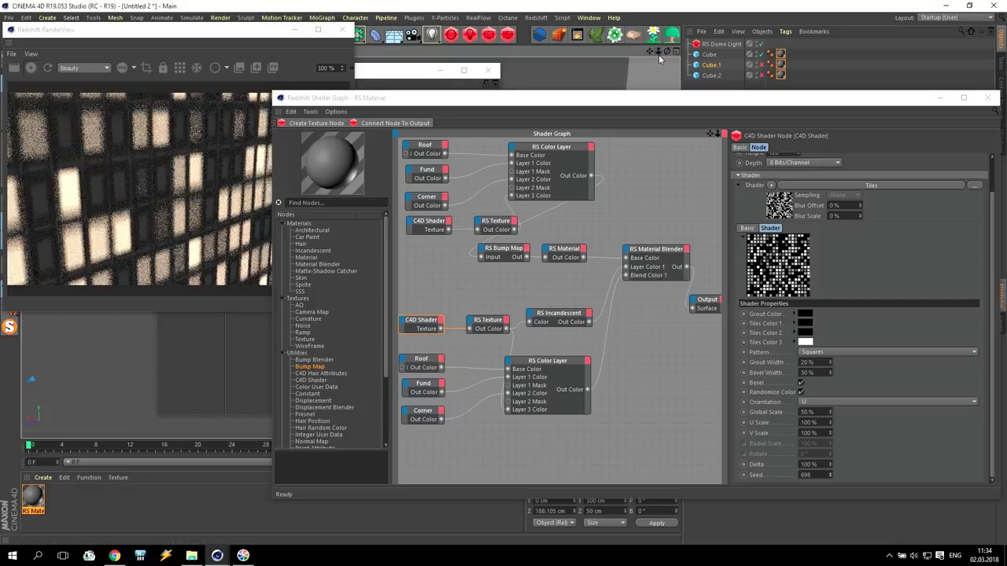
left_click_drag(658, 52, 582, 52)
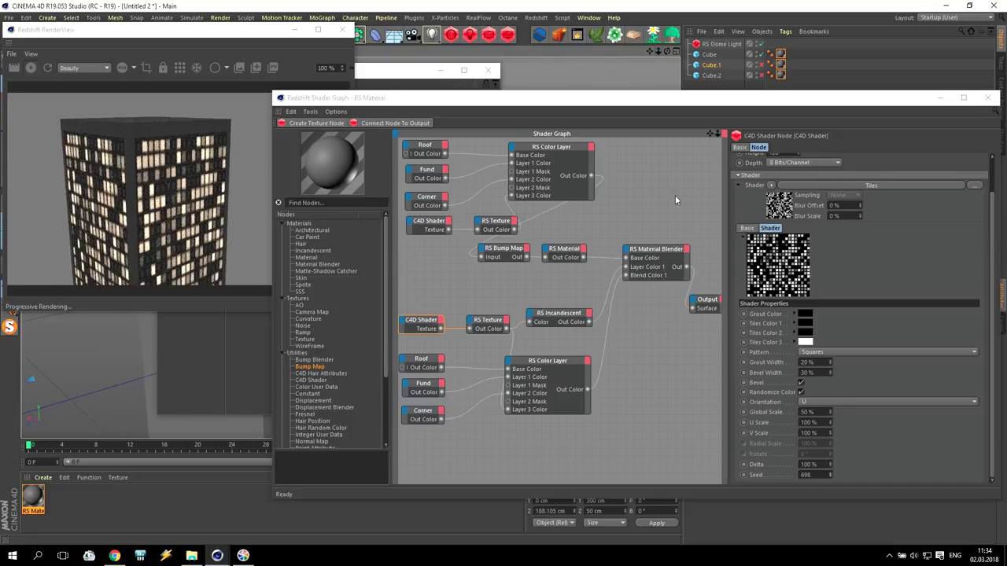
- Try a Global Scale of 100% for the Tiles shader in the lower C4D Shader node
left_click(420, 321)
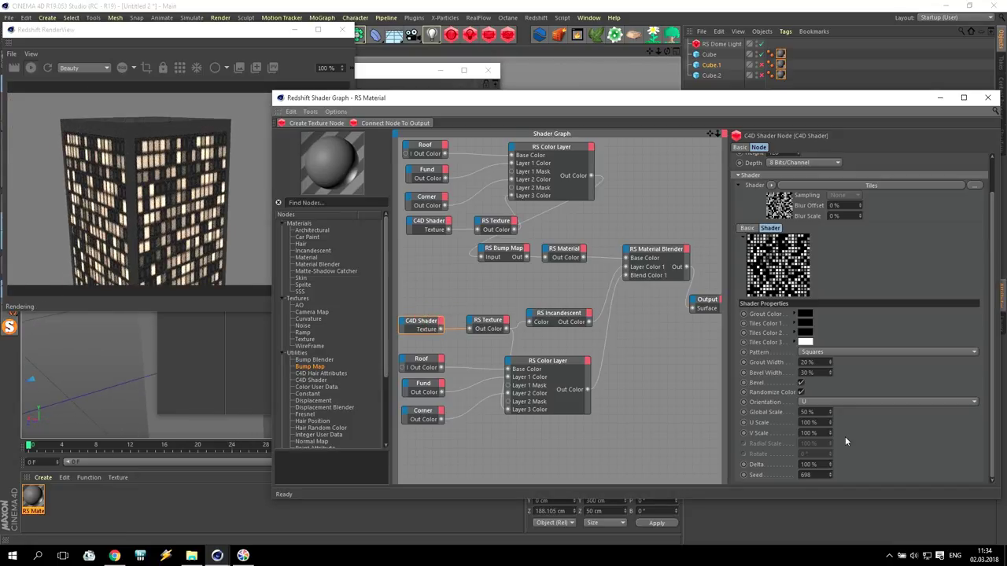
left_click_drag(816, 411, 732, 419)
type("100")
key("Return")
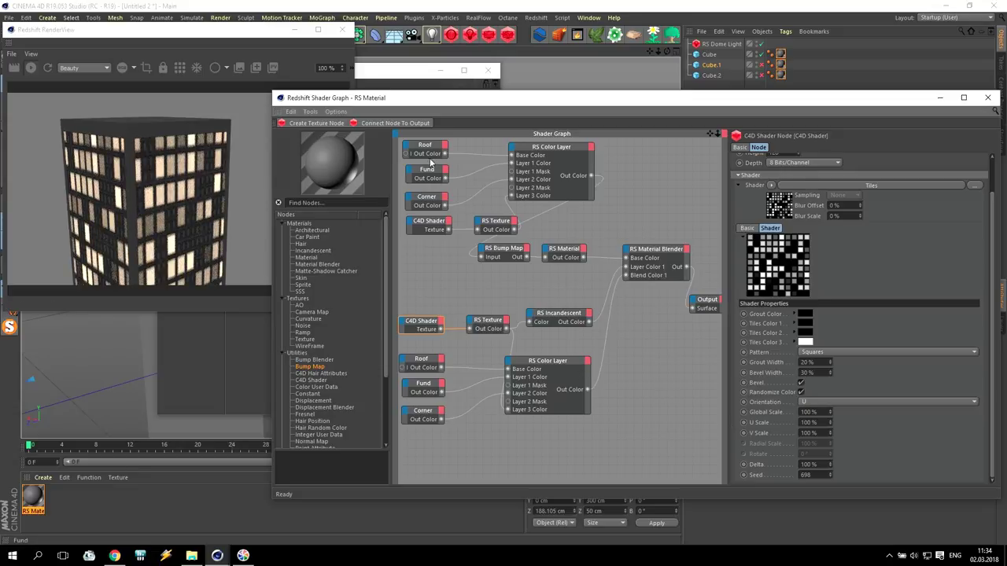
- Try a Global Scale of 100% for the Tiles shader in the upper C4D Shader node and check the rendered facade
left_click(430, 219)
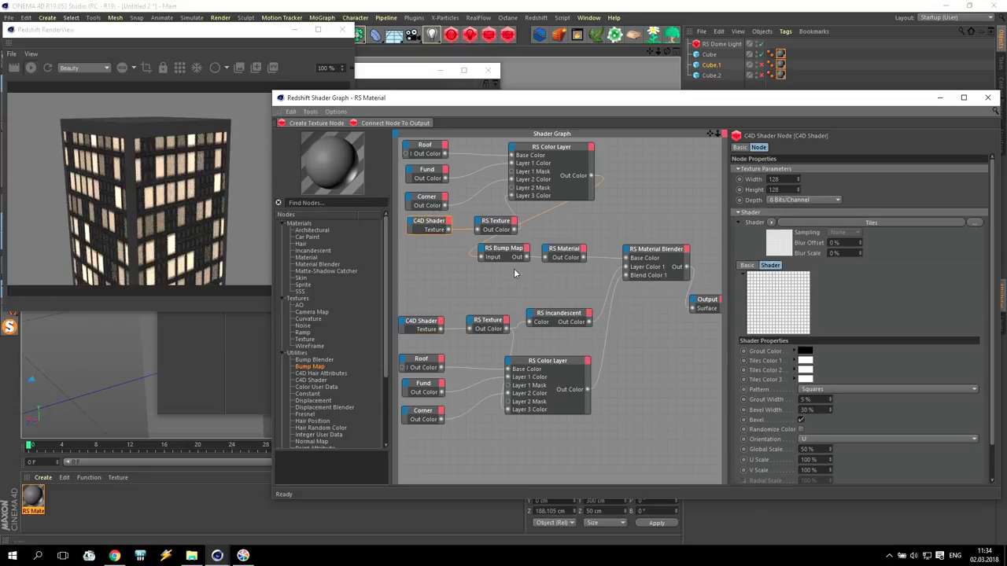
left_click_drag(822, 449, 705, 436)
type("100")
key("Return")
left_click_drag(667, 51, 582, 51)
left_click_drag(125, 380, 118, 383, "alt")
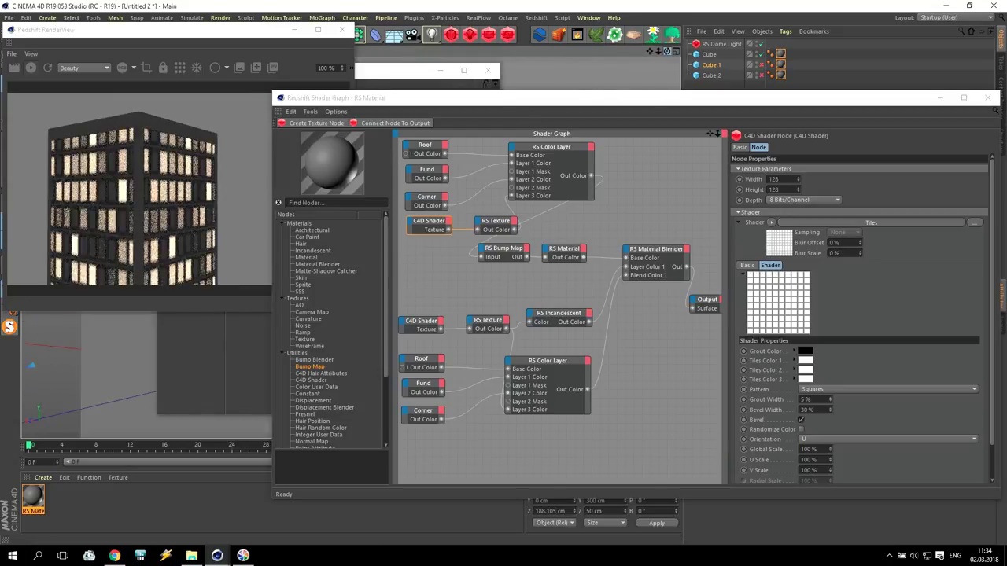
- Restore the Global Scale of both C4D Shader nodes' Tiles shaders to 50%
left_click(810, 449)
type("50")
left_click(423, 324)
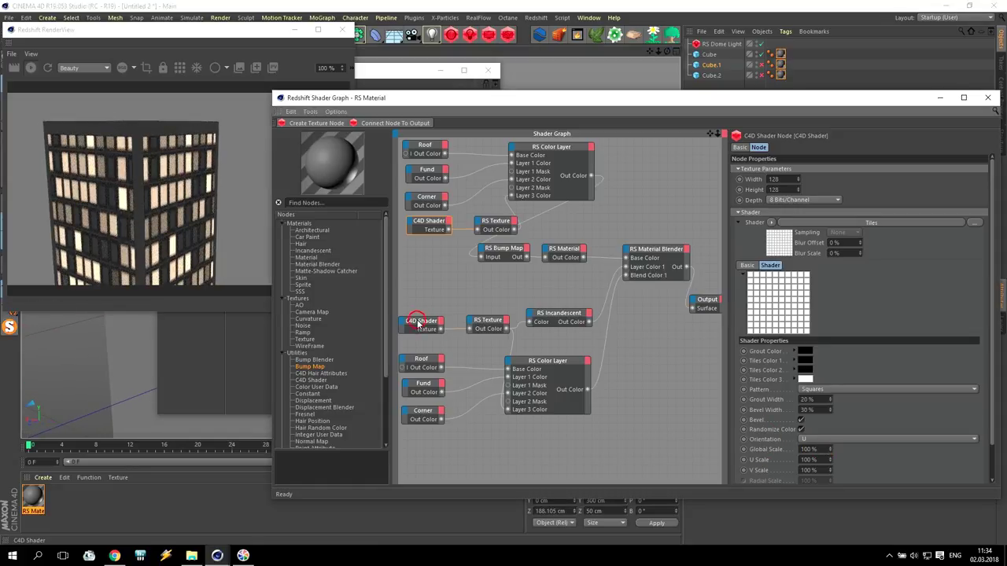
left_click(810, 449)
key("Return")
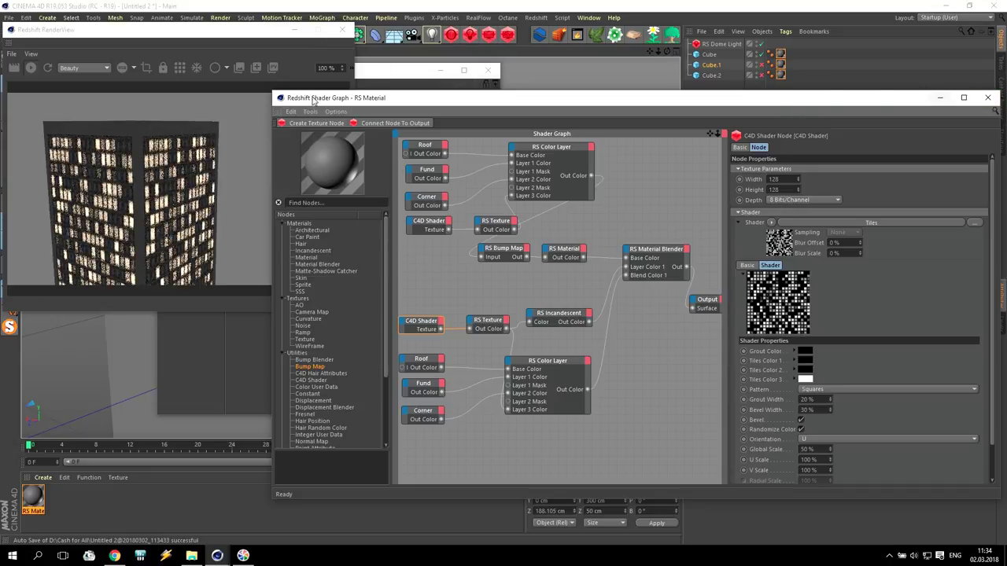
- Close the shader graph of RS Material and enable Cube.1 and Cube.2 in the scene
right_click_drag(471, 63, 369, 60, "alt")
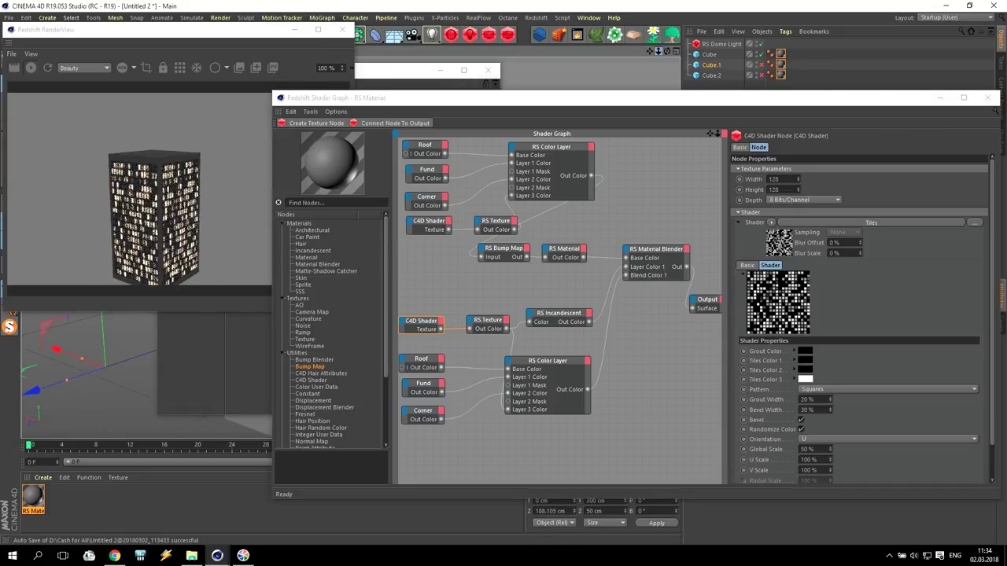
left_click_drag(375, 97, 371, 118)
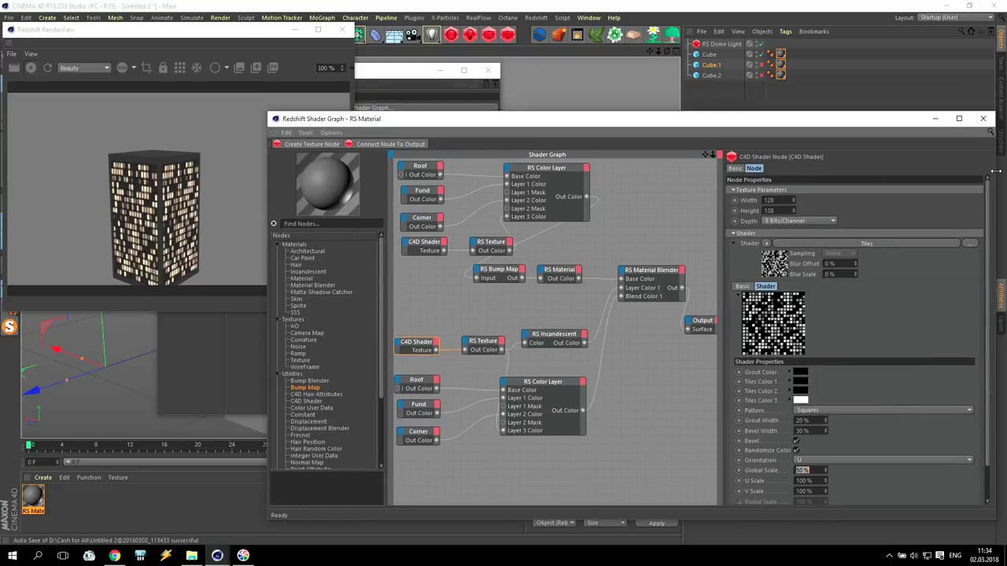
left_click(983, 118)
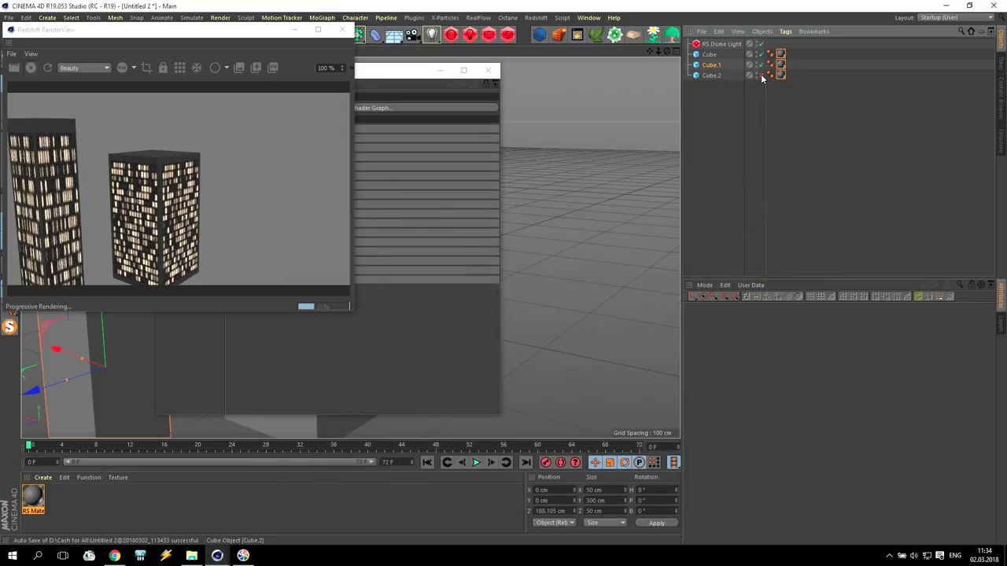
left_click(455, 88)
left_click_drag(454, 90, 622, 114)
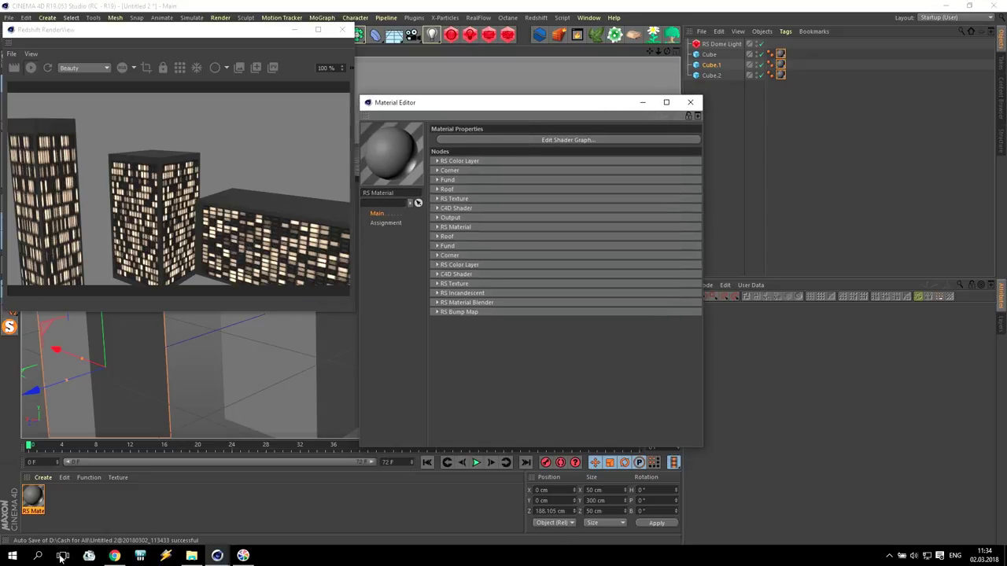
- Duplicate RS Material twice and assign RS Material.1 to Cube.1 and RS Material.2 to Cube.2
left_click_drag(33, 497, 99, 503, "ctrl")
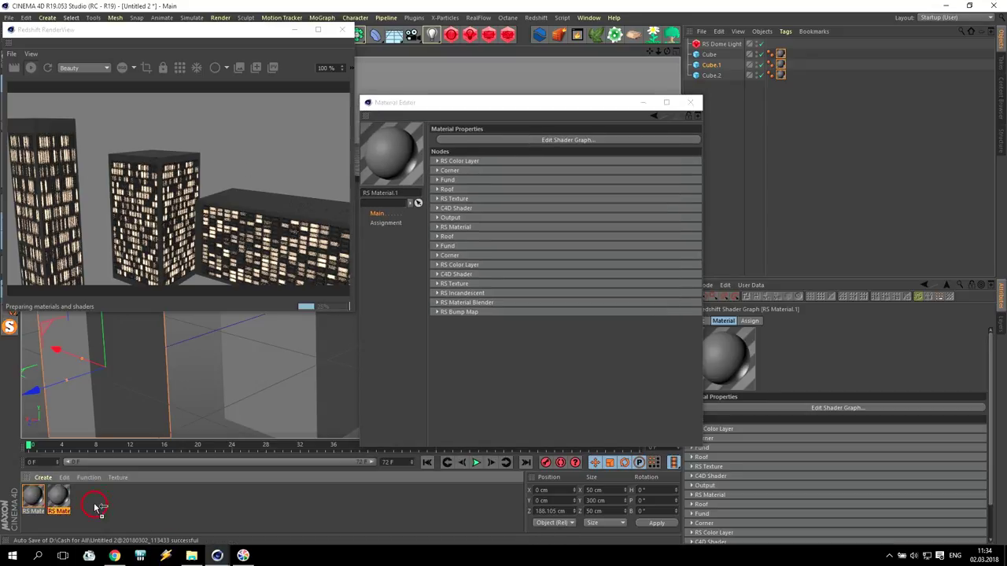
left_click(50, 506)
left_click_drag(69, 504, 782, 75)
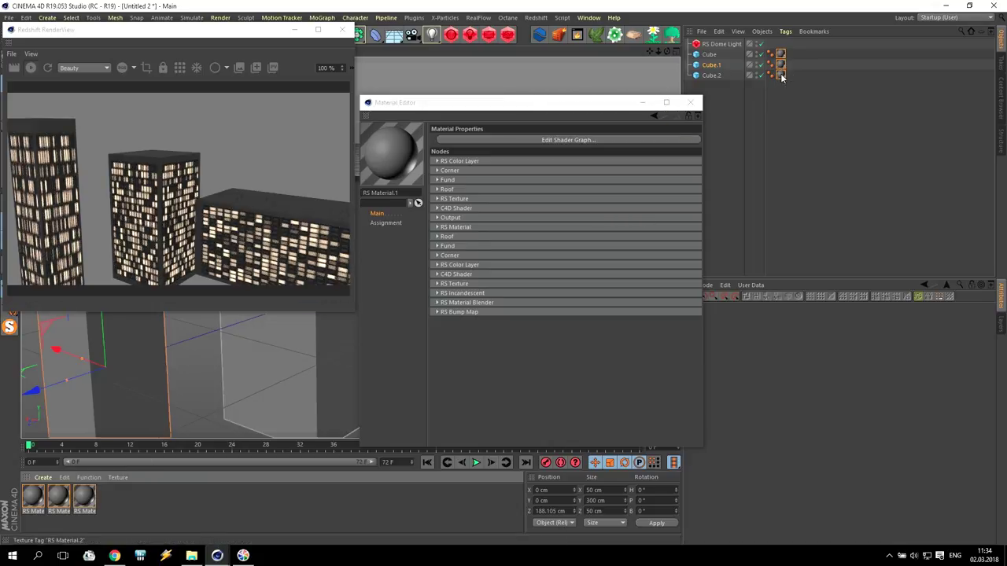
left_click(266, 432)
- Open the shader graph of RS Material.1 and expand the Tiles shader settings of its upper C4D Shader node
left_click(59, 497)
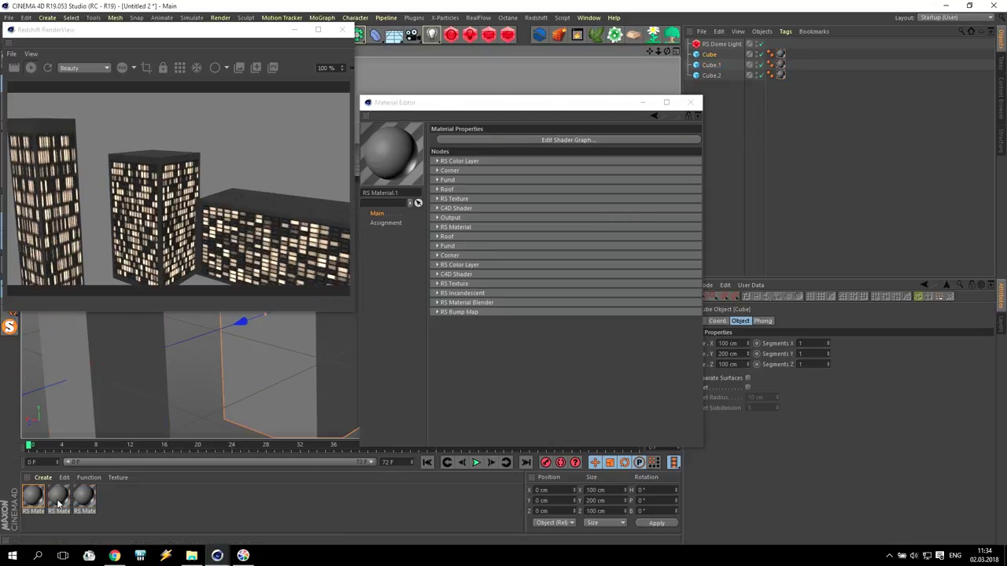
left_click(518, 142)
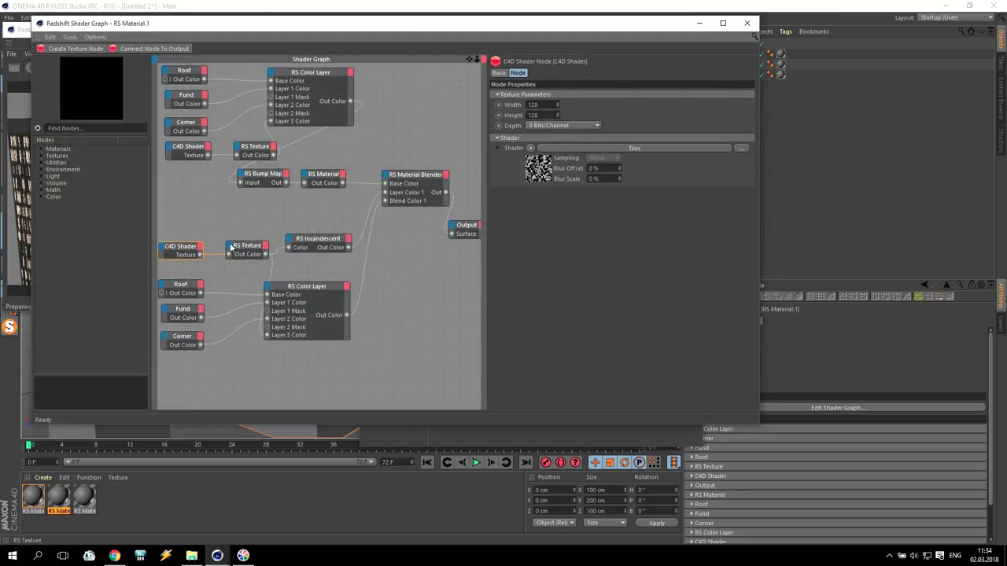
left_click_drag(292, 31, 551, 88)
left_click(451, 205)
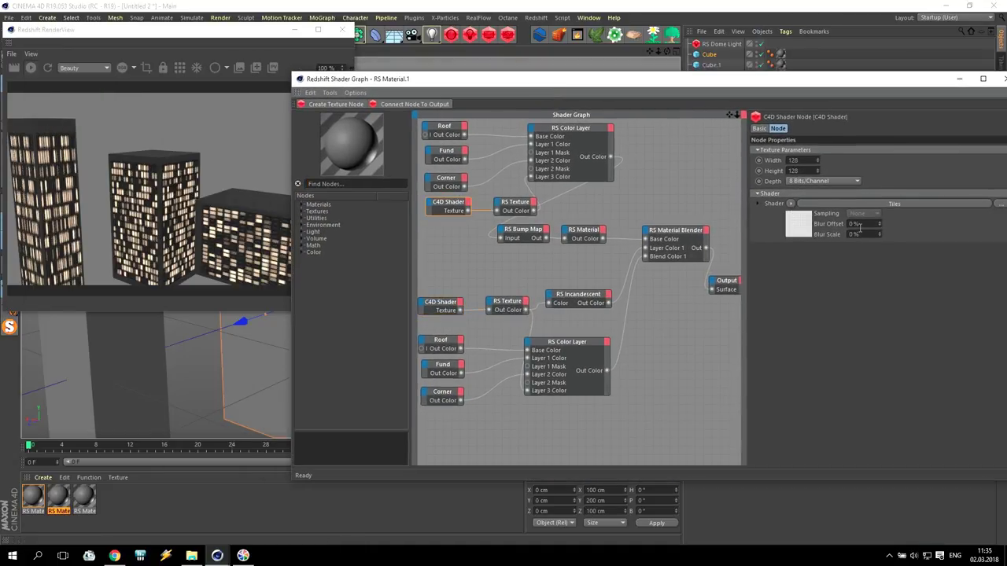
left_click(759, 204)
- Try a Global Scale of 100% for the upper Tiles shader of RS Material.1 and restore it to 50%
type("100")
key("Return")
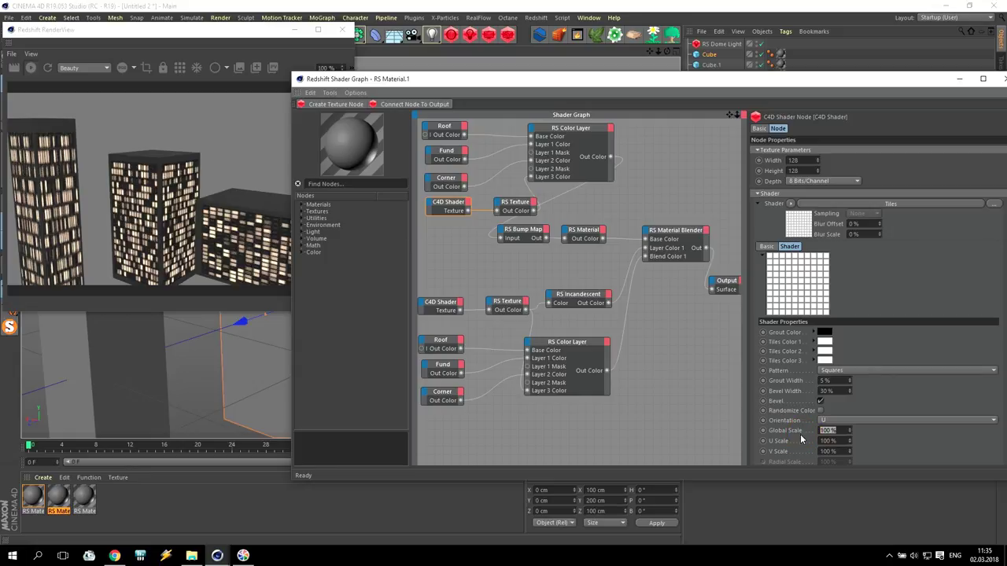
left_click(839, 430)
type("50")
key("Return")
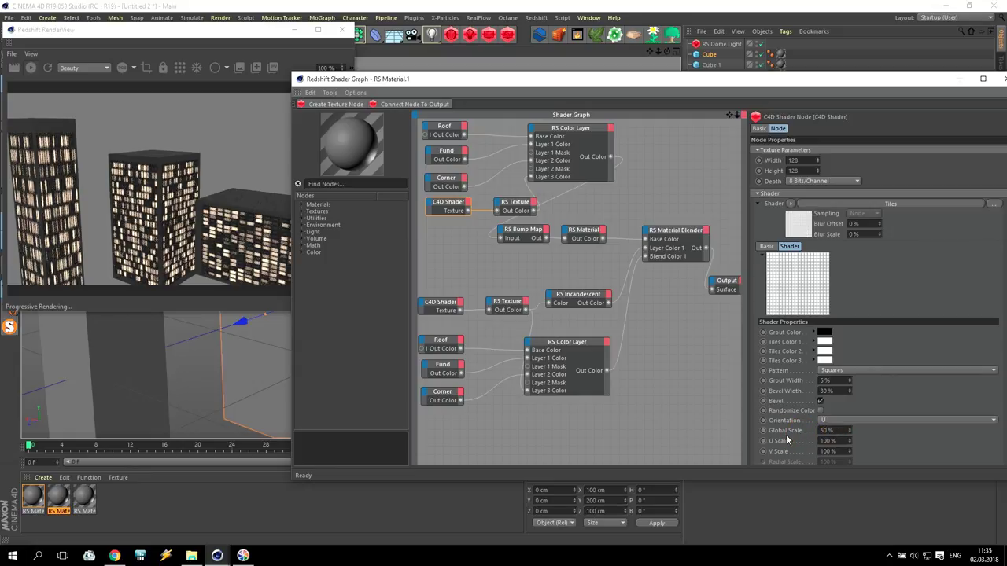
- Try a Global Scale of 100% for the lower Tiles shader of RS Material.1 and restore it to 50%
left_click(441, 307)
left_click_drag(840, 431, 730, 424)
type("100")
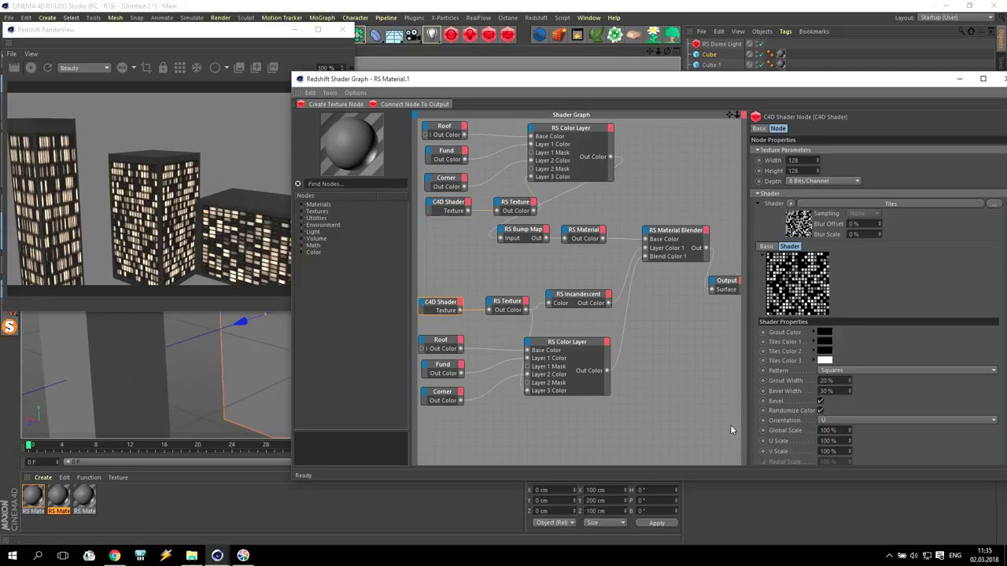
key("Return")
left_click(701, 432)
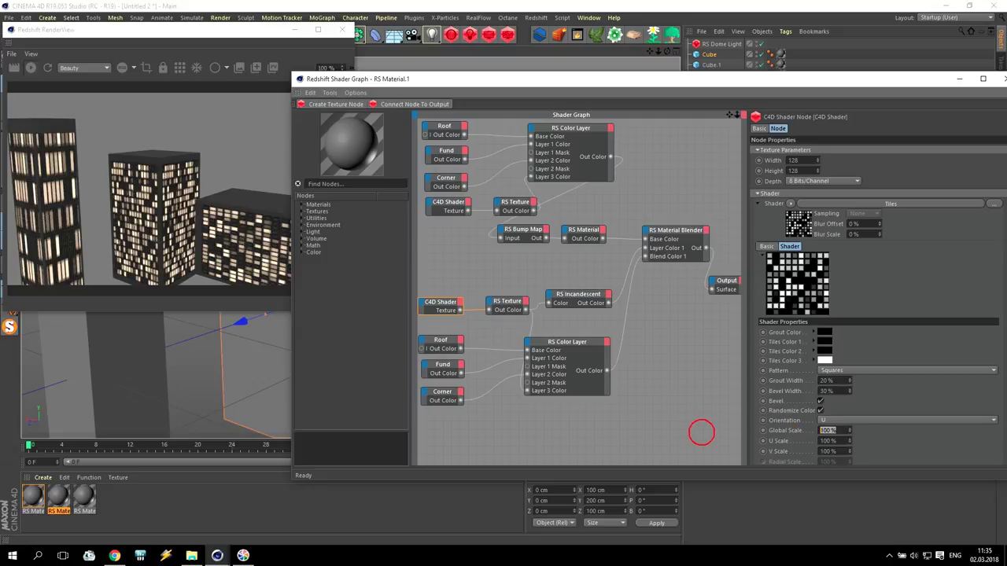
left_click_drag(844, 442, 727, 441)
left_click(752, 425)
key("BackSpace")
type("50")
key("Return")
type("50")
key("Tab")
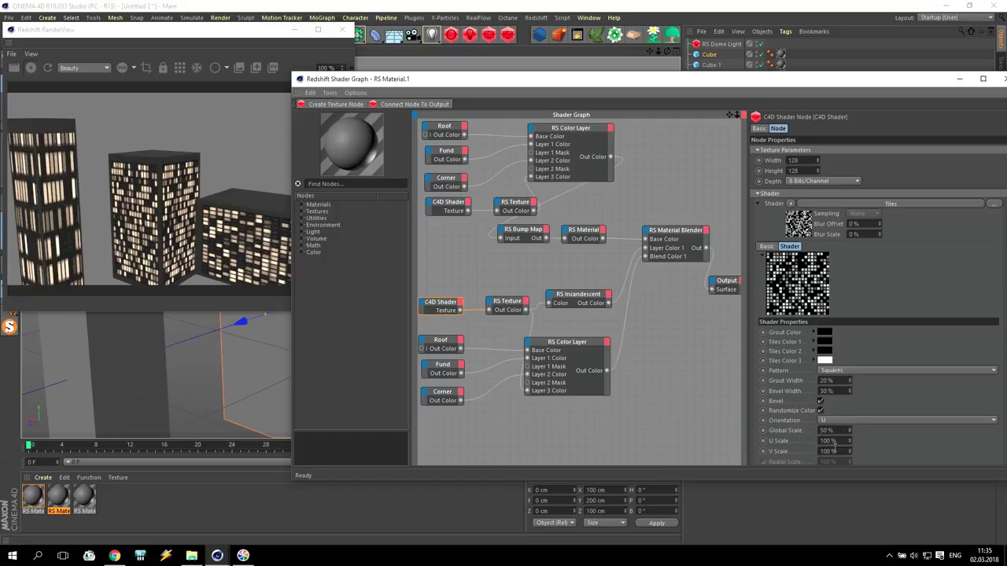
- Try a U Scale of 50% for the lower Tiles shader of RS Material.1 and restore it to 100%
type("50")
key("Return")
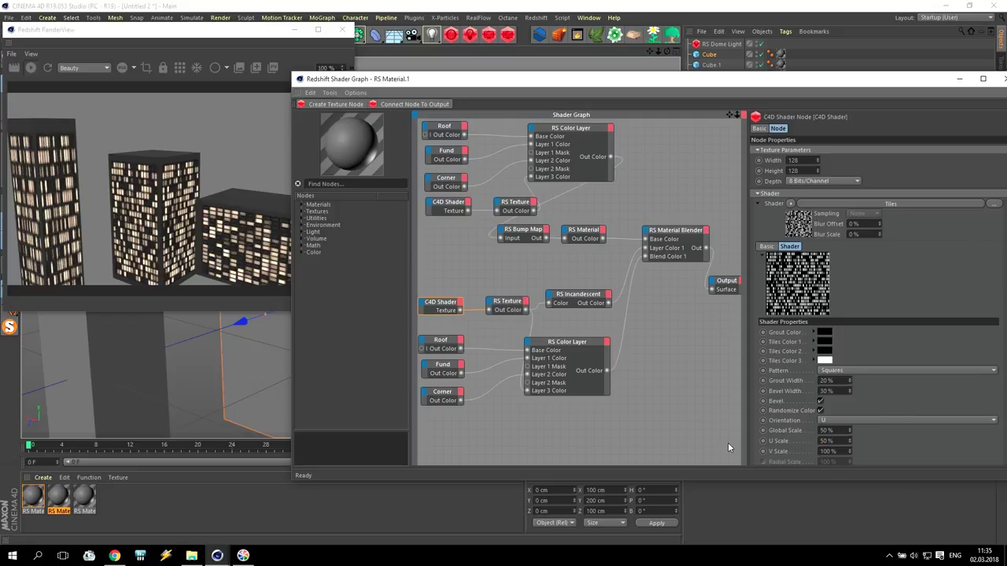
type("100")
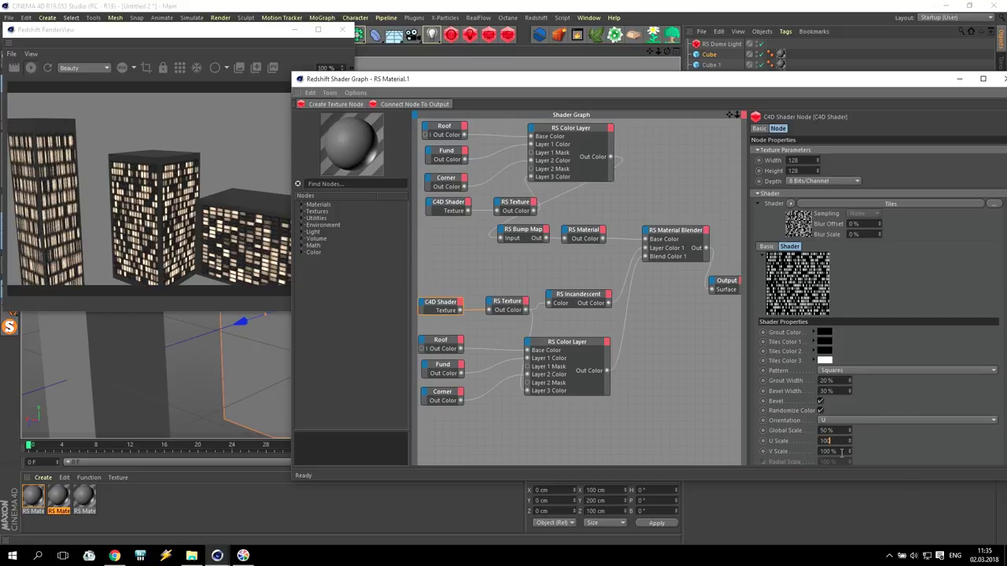
- Set the V Scale of the lower Tiles shader of RS Material.1 to 50%
left_click_drag(838, 452, 752, 452)
type("50")
key("Return")
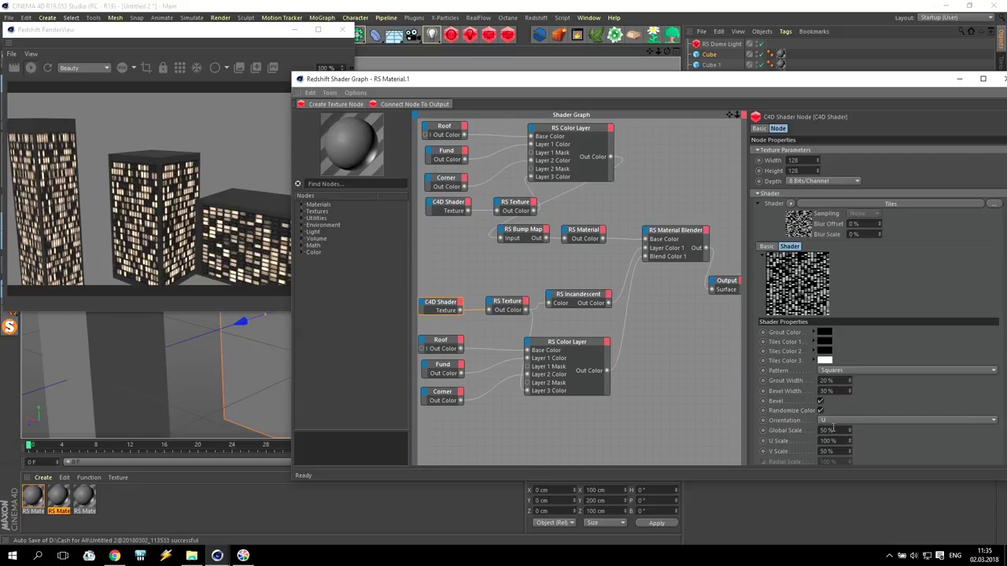
- Set the V Scale of the Tiles shader in the upper C4D Shader node of RS Material.1 to 50%
left_click(446, 200)
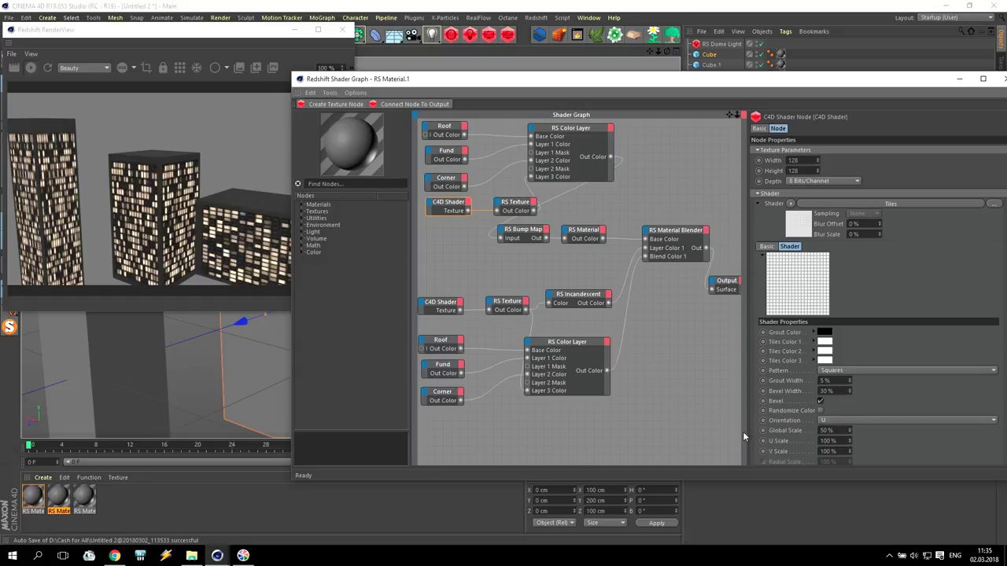
double_click(841, 451)
key("Return")
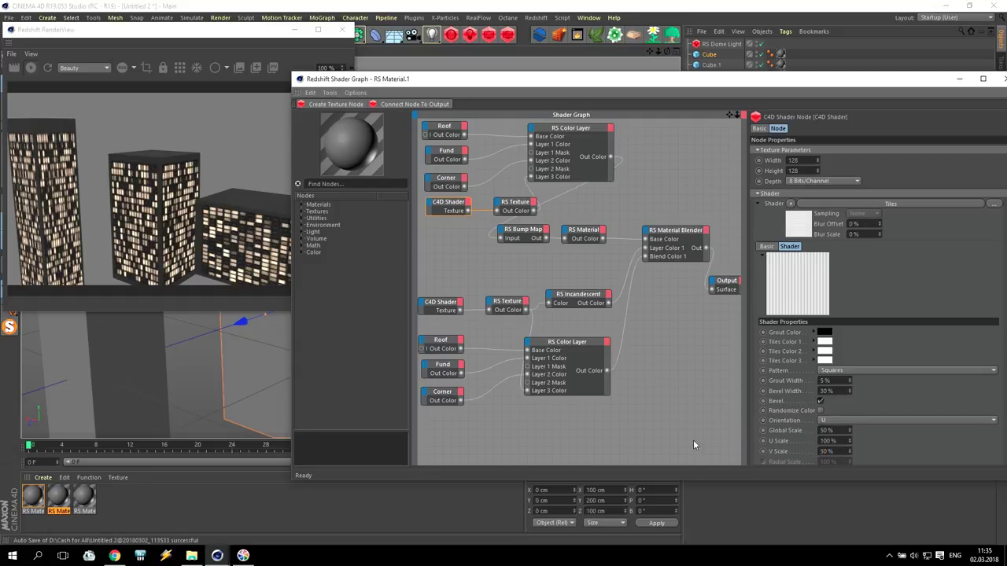
- Set the U Scale of the Tiles shader in RS Material.2's lower C4D Shader node to 50%
left_click(90, 497)
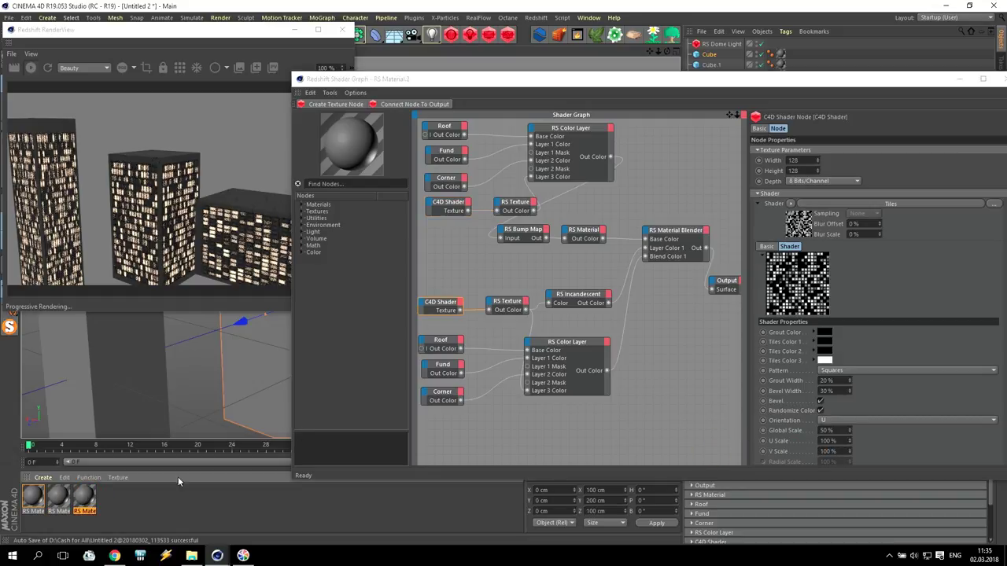
left_click(445, 302)
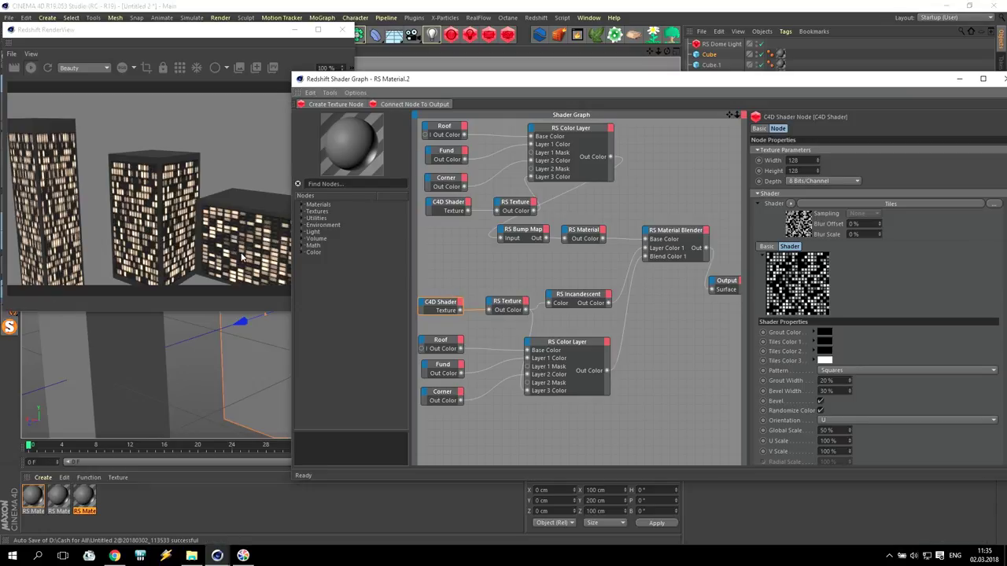
double_click(830, 441)
type("50")
key("Return")
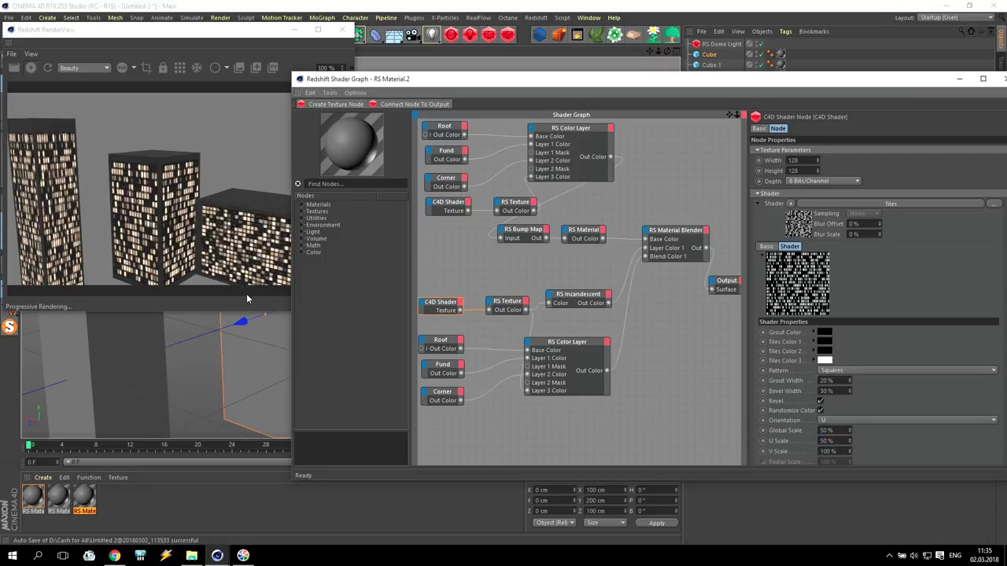
- Set the U Scale of the Tiles shader in the upper C4D Shader node of RS Material.2 to 50%
left_click(448, 201)
type("50")
key("Return")
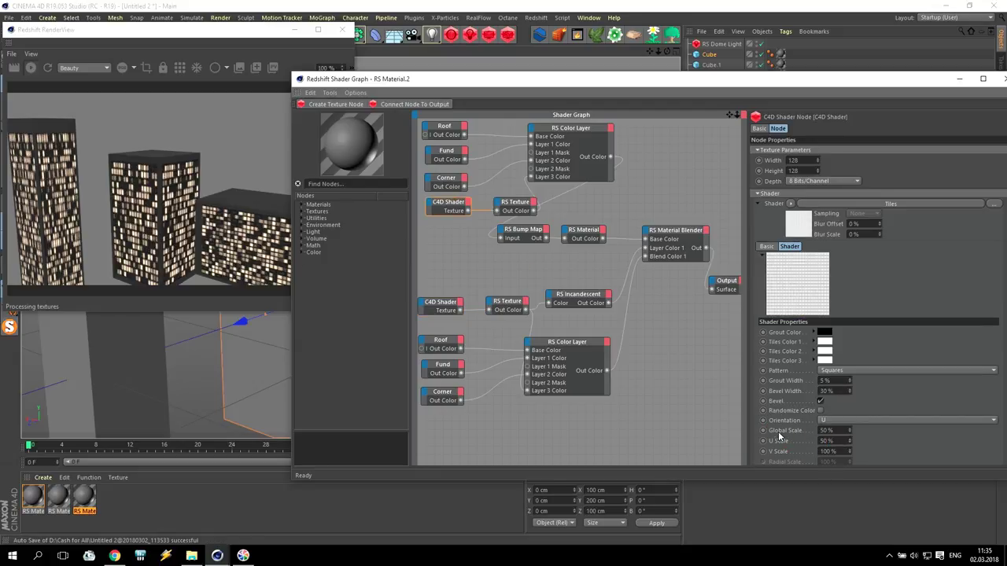
- Change the seed of RS Material.2's lower Tiles shader to 1433 to vary which windows are lit
left_click_drag(823, 83, 783, 60)
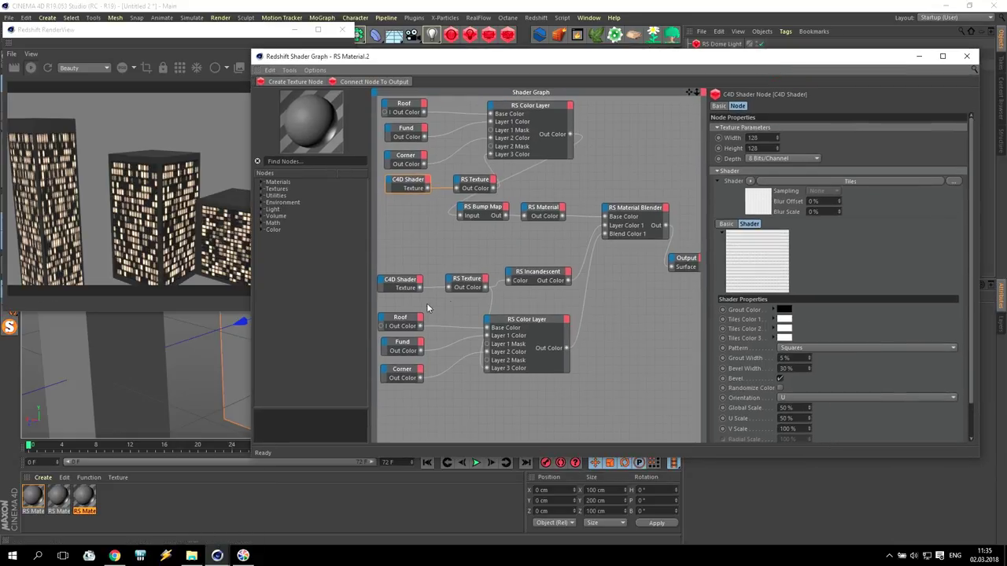
left_click(400, 282)
scroll(972, 272, "down", 2)
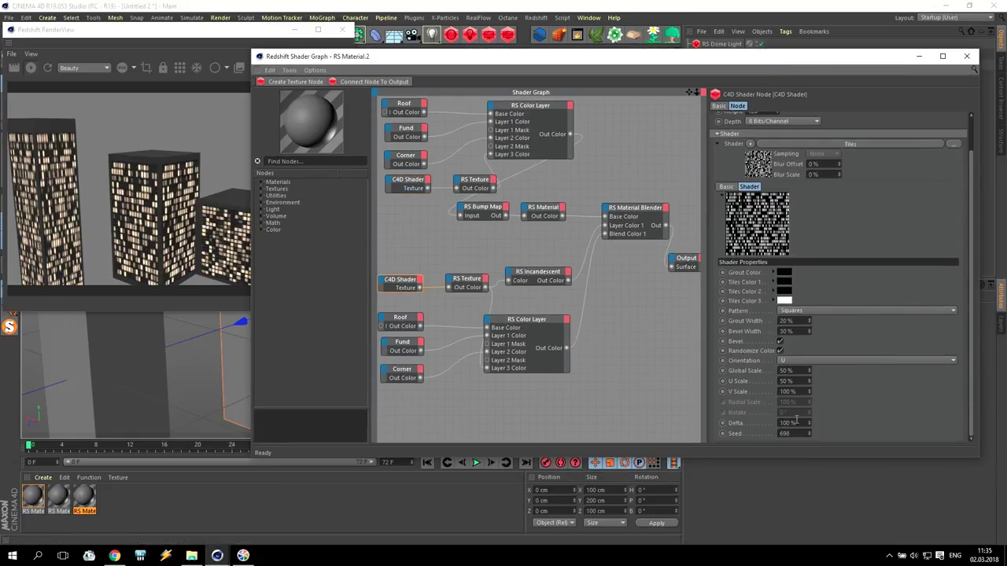
left_click_drag(808, 433, 808, 409)
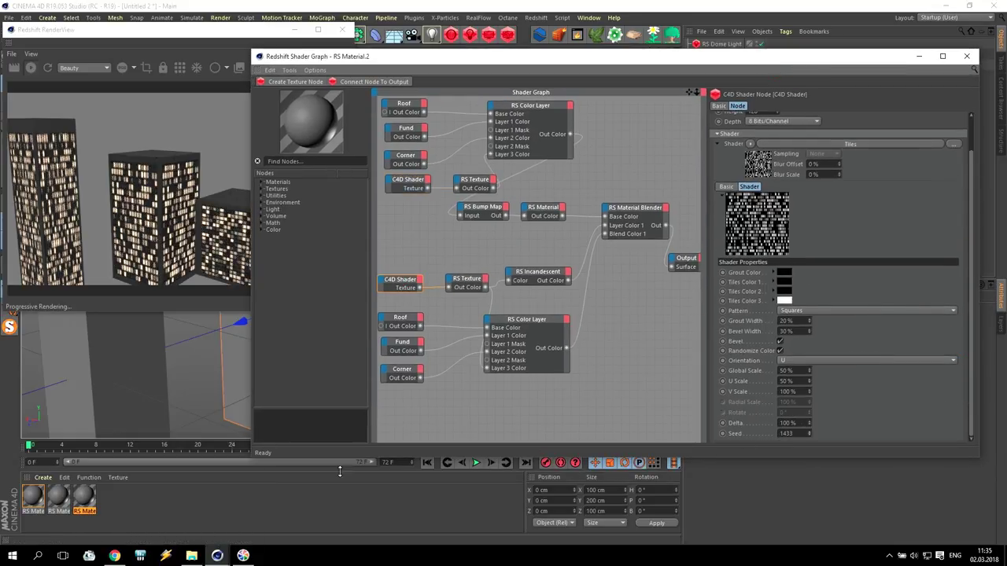
- Change the seed of RS Material.1's lower Tiles shader to 331 and close its shader graph and material editor
left_click(67, 502)
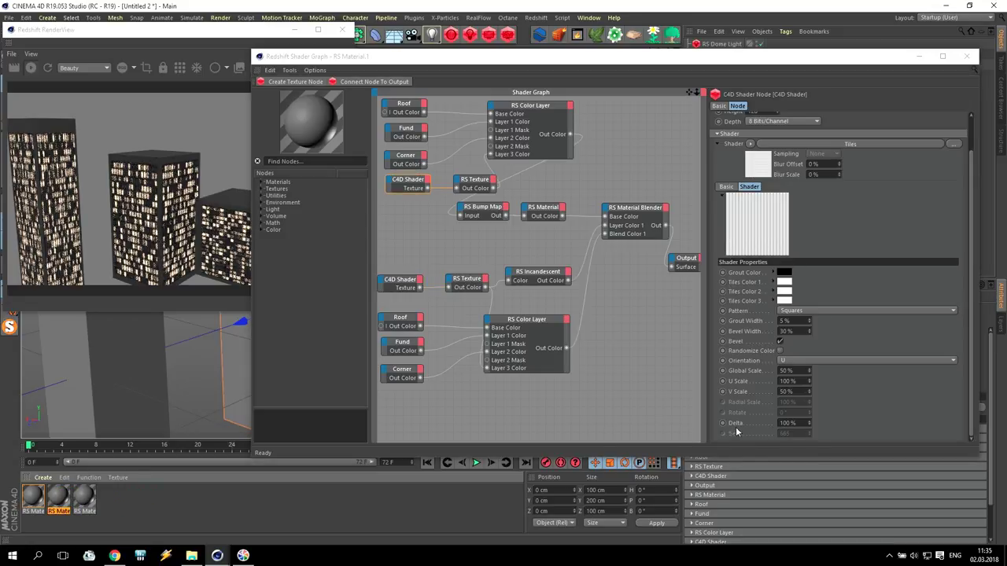
left_click(400, 281)
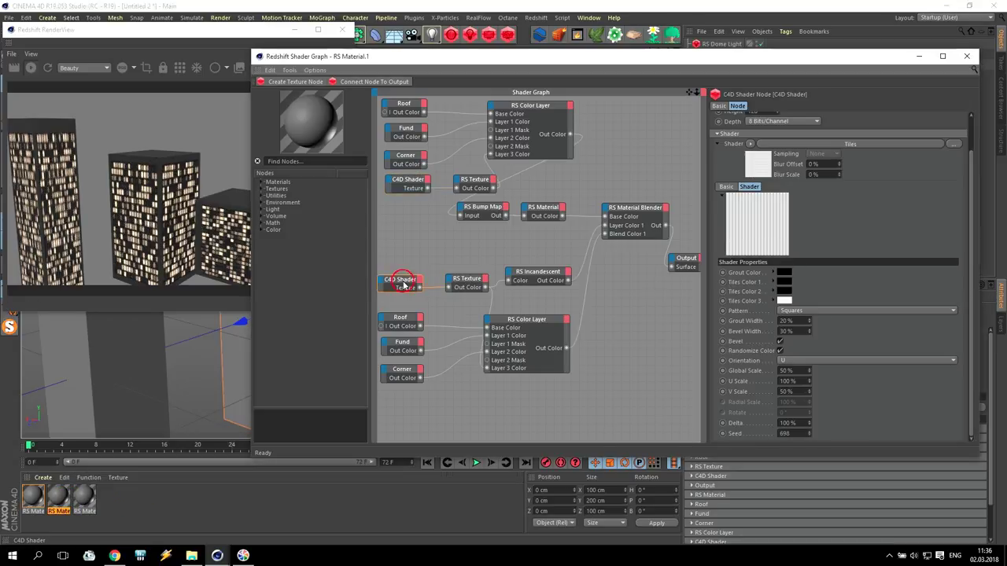
left_click_drag(808, 433, 803, 440)
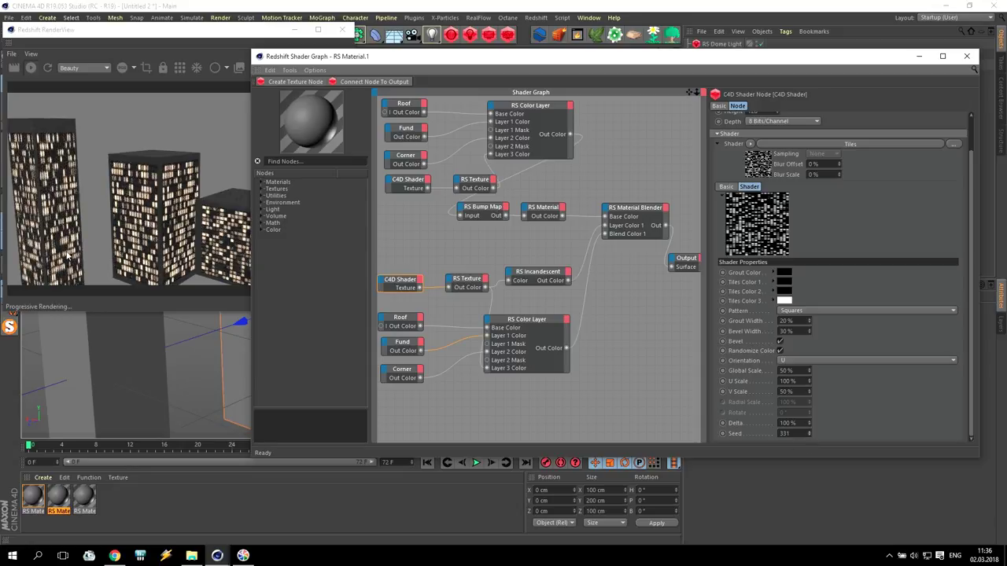
left_click(966, 56)
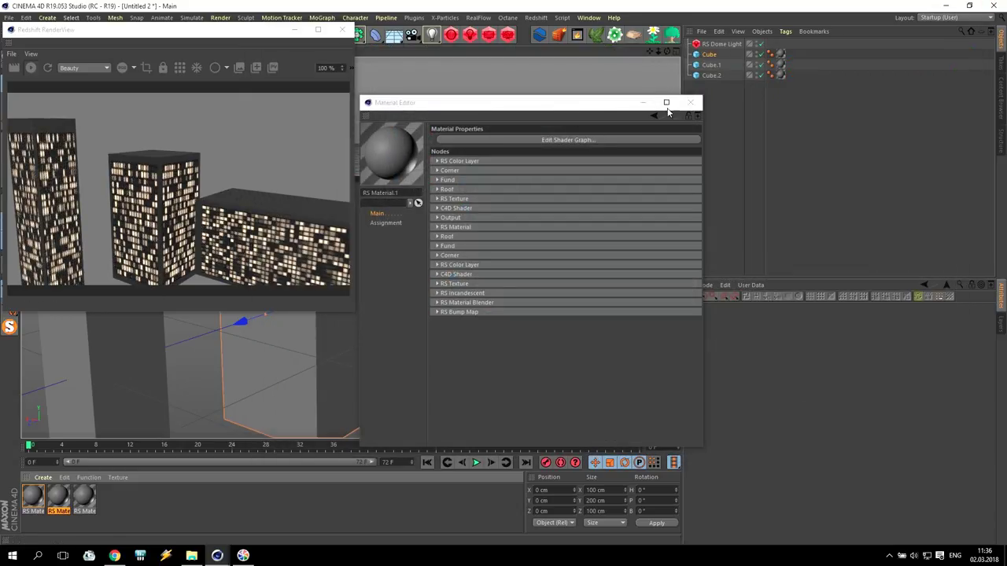
left_click(691, 102)
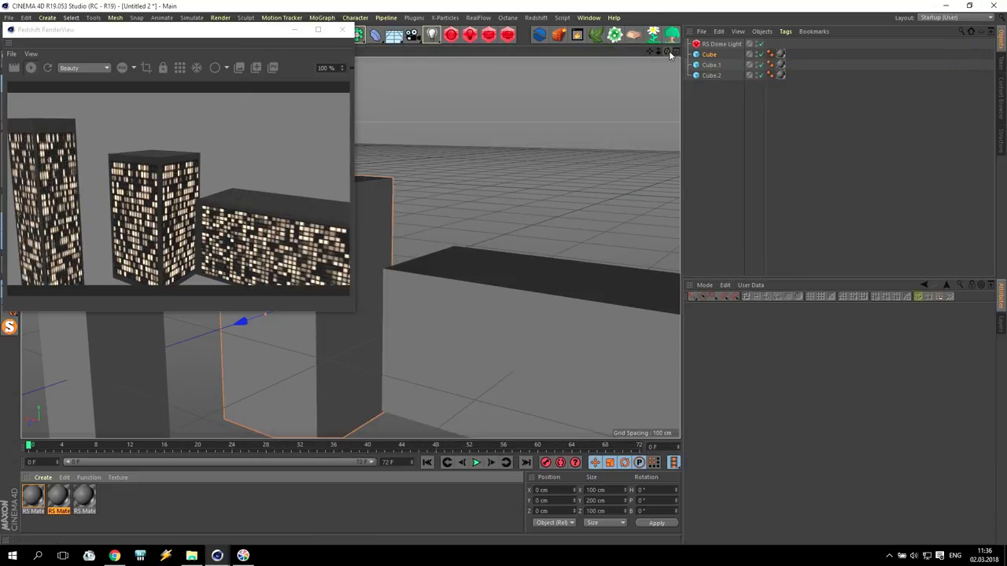
- Reopen RS Material.1's shader graph and set the diffuse color of its RS Material node to near-black
double_click(60, 496)
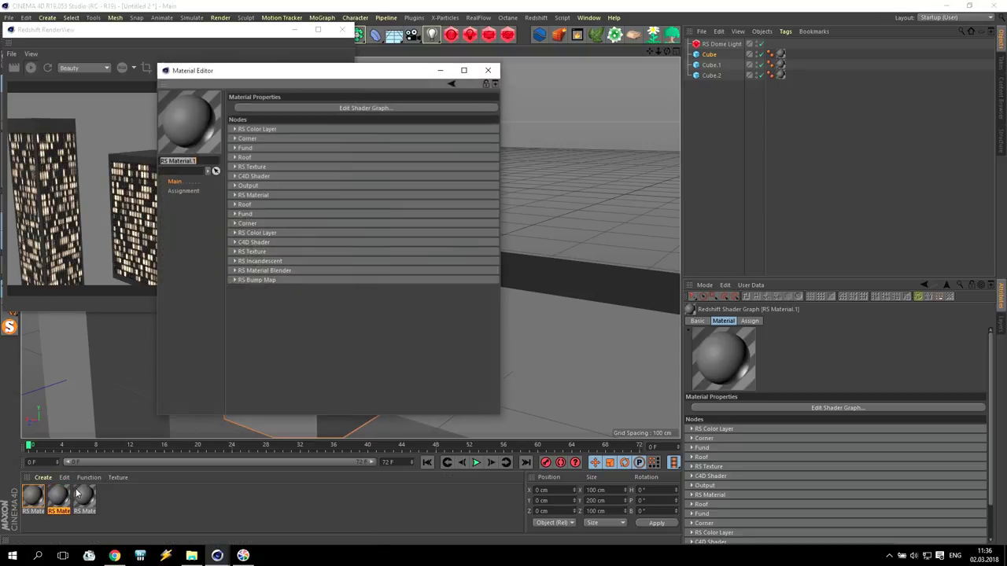
left_click_drag(312, 77, 666, 111)
left_click(667, 137)
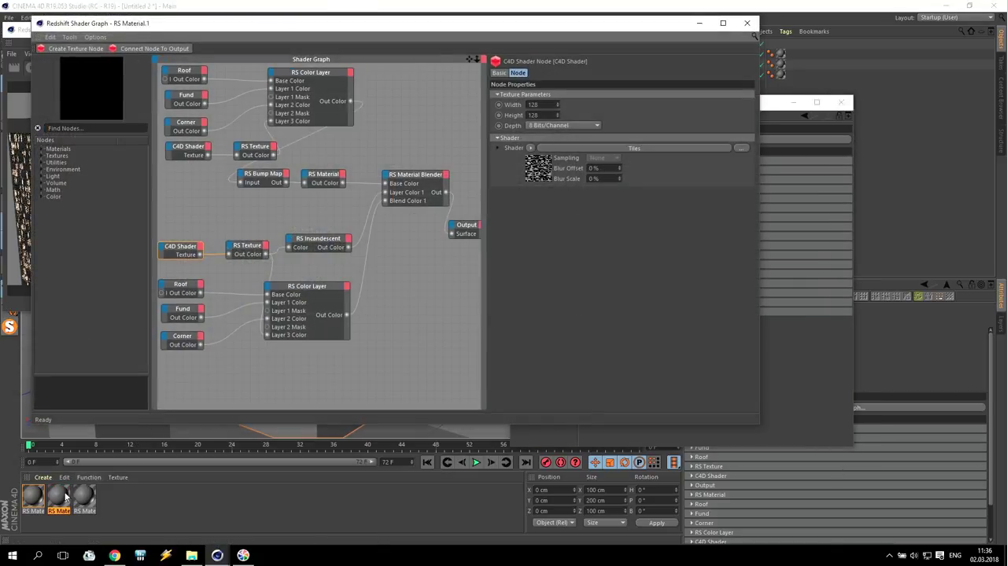
left_click(329, 181)
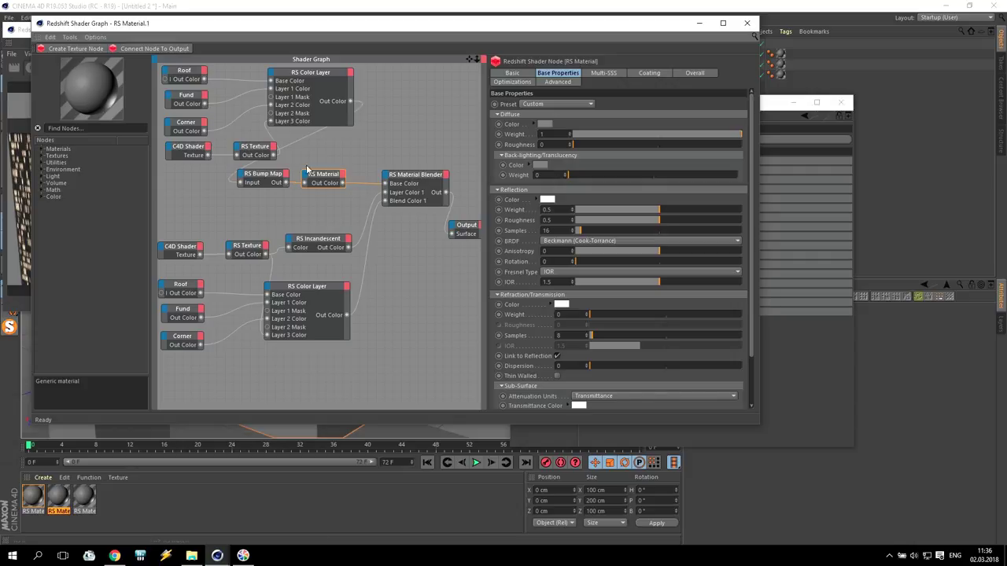
left_click_drag(396, 25, 608, 92)
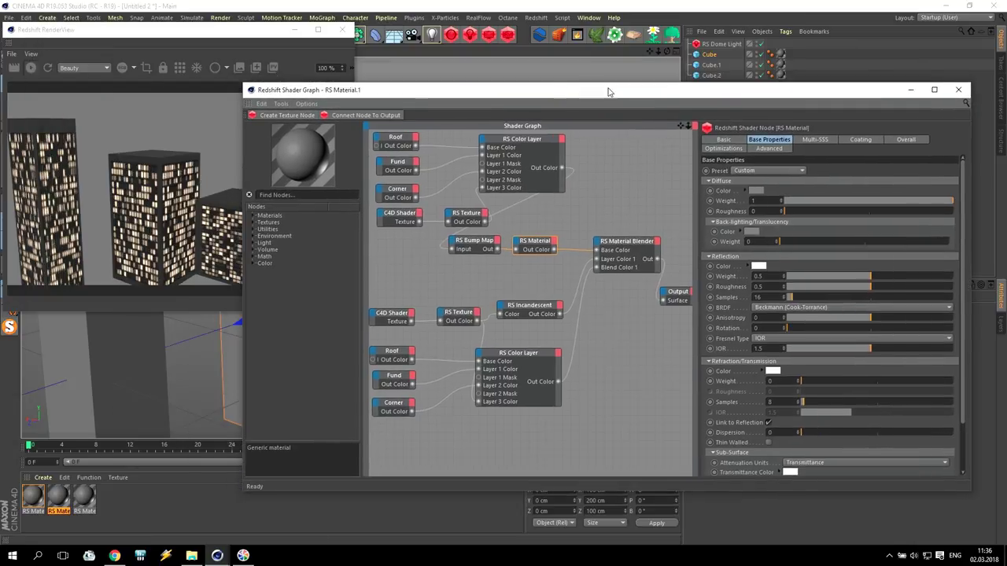
left_click(755, 190)
left_click_drag(775, 211, 734, 213)
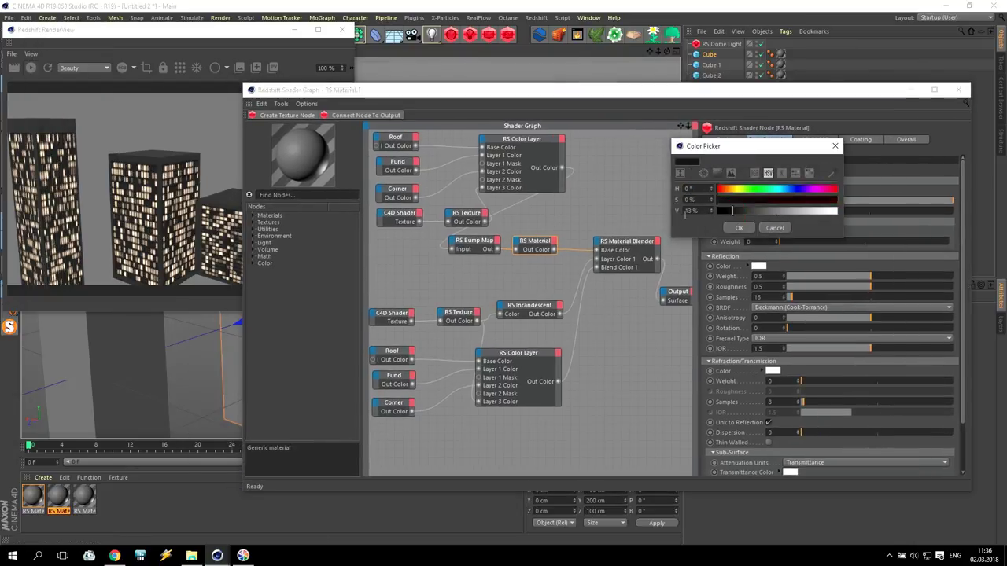
key("Return")
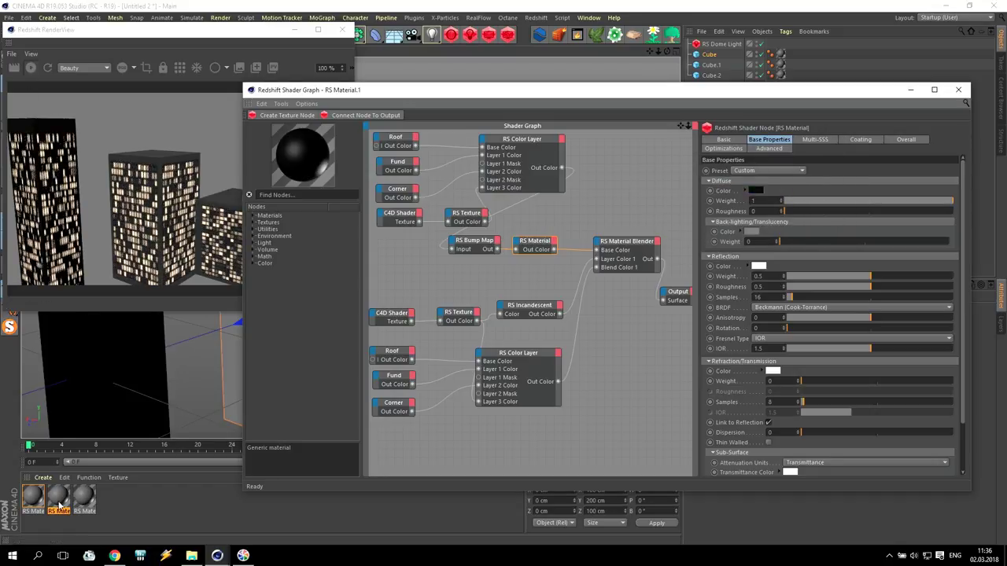
- Set the diffuse color of RS Material.2's RS Material node to dark brown with 100% saturation and 17% value, and close the material editing windows
left_click(84, 497)
left_click(556, 243)
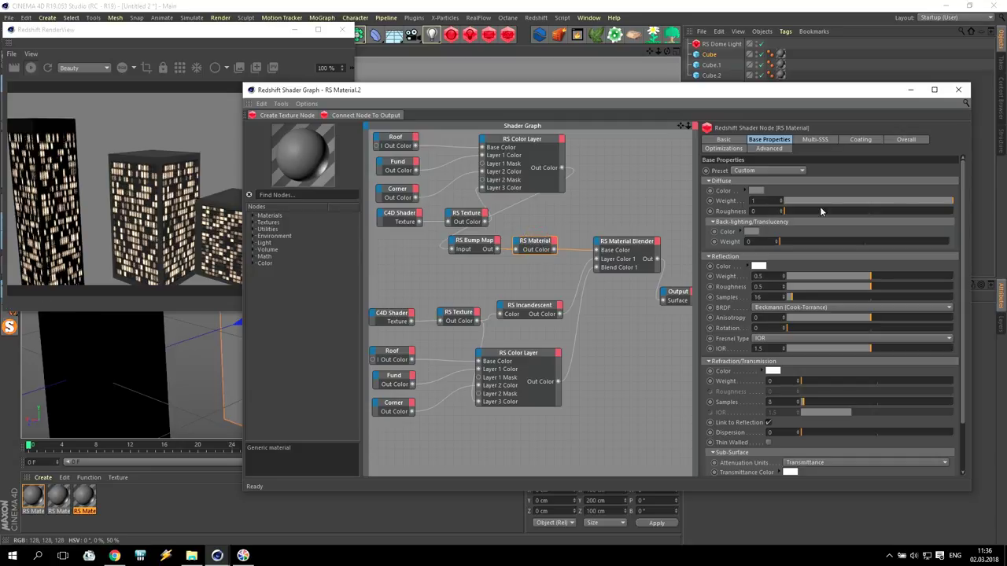
left_click(757, 191)
left_click(733, 190)
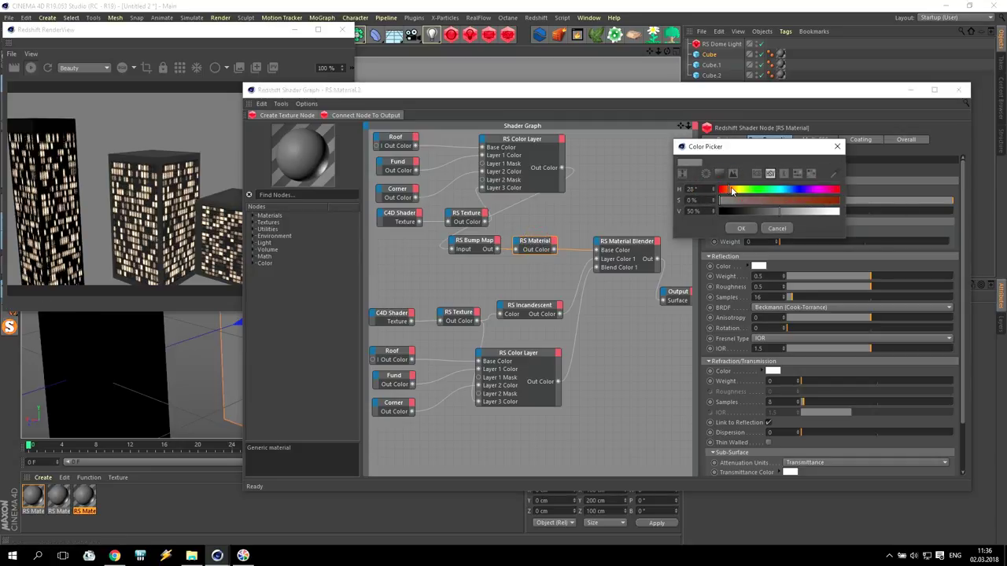
left_click(744, 211)
left_click_drag(749, 215, 740, 212)
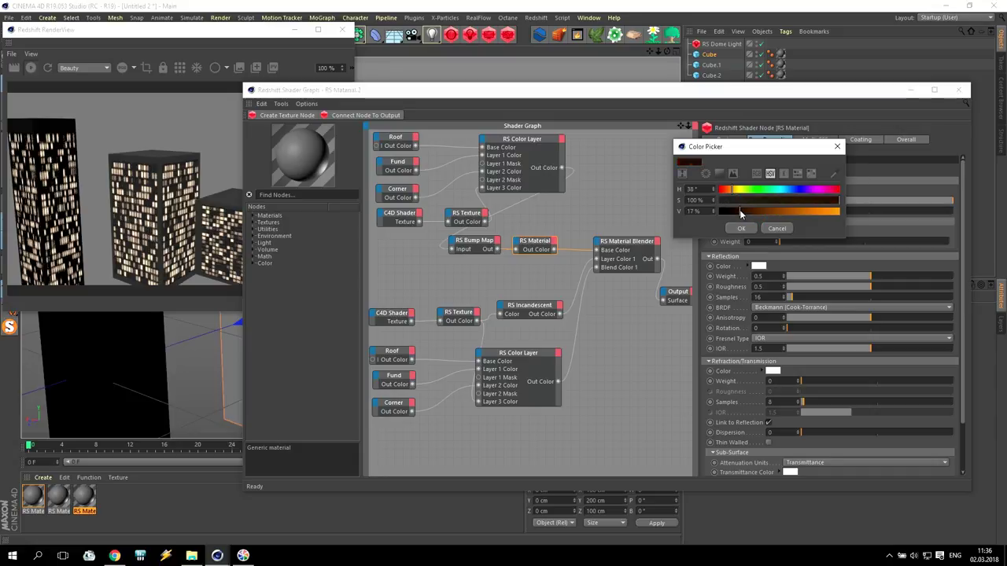
left_click(747, 230)
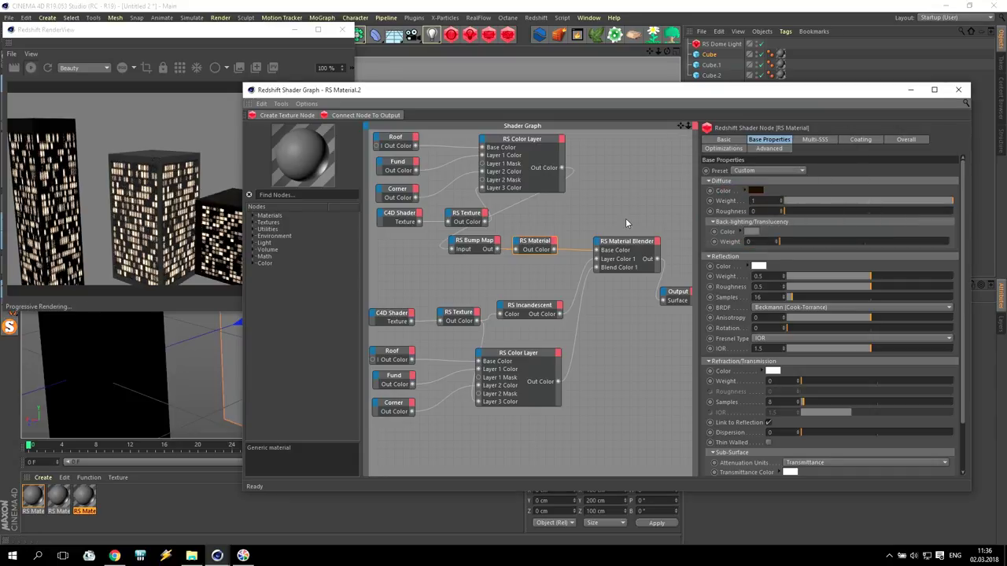
left_click(958, 89)
left_click(835, 98)
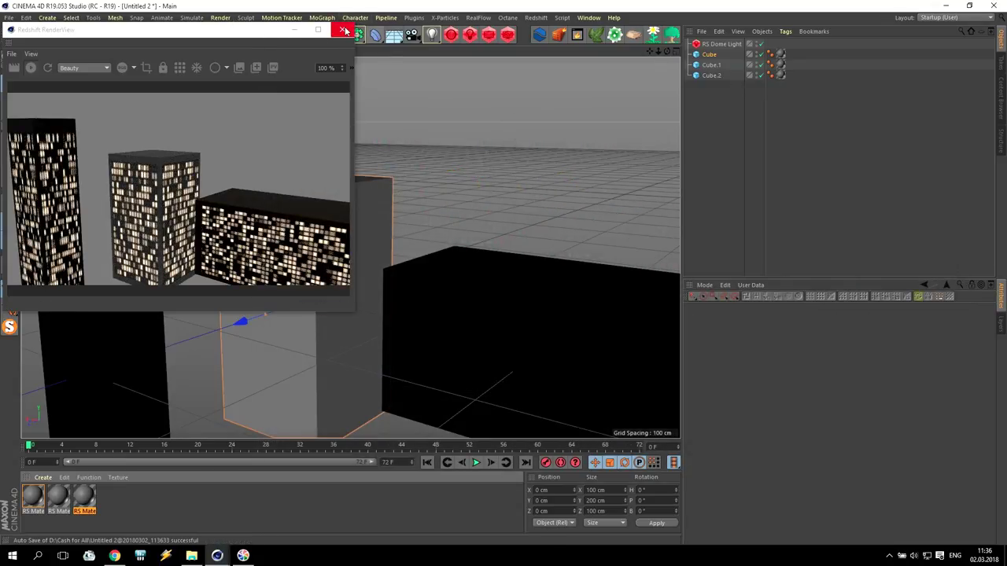
- Close the render preview and set Cube.1's Z position to 0 cm
left_click(511, 41)
left_click(709, 55)
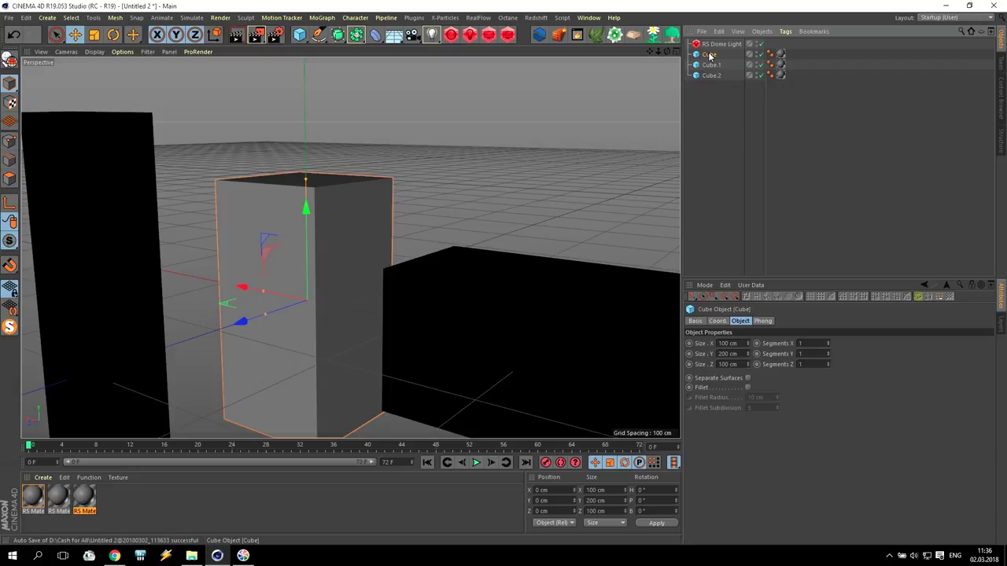
left_click(718, 321)
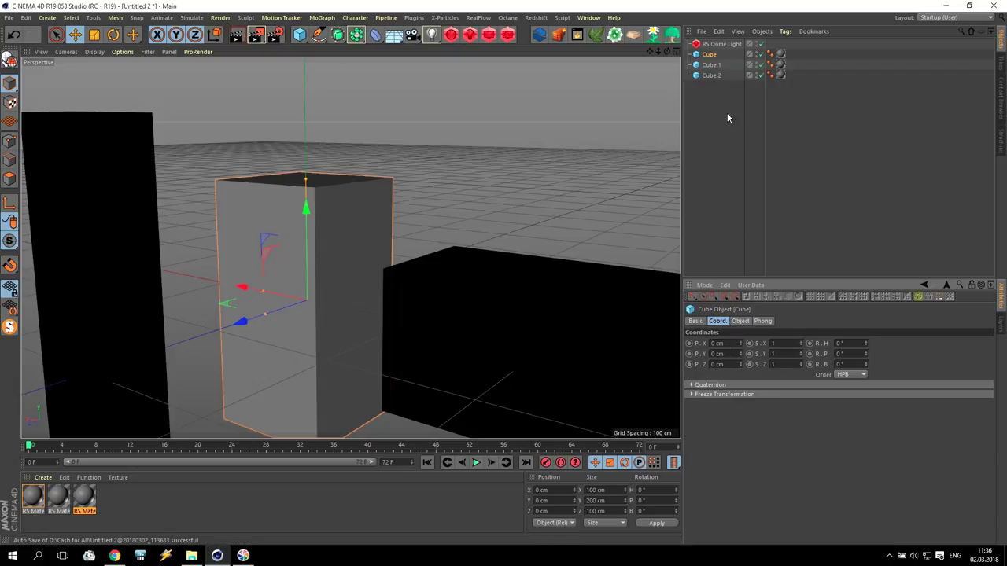
left_click(711, 64)
left_click(723, 365)
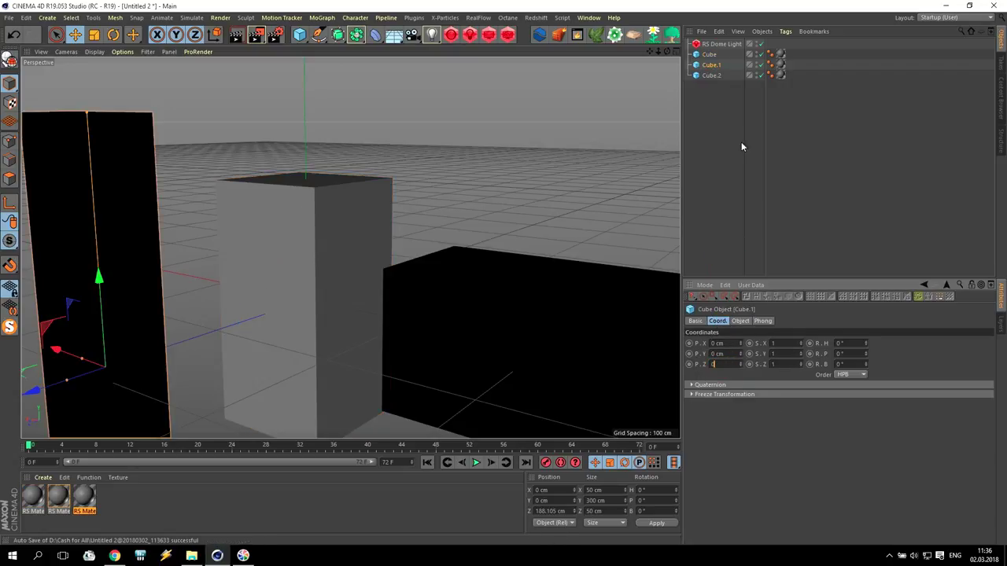
type("0")
key("Return")
- Set Cube.2's X position to 0 cm
left_click(711, 76)
left_click(722, 343)
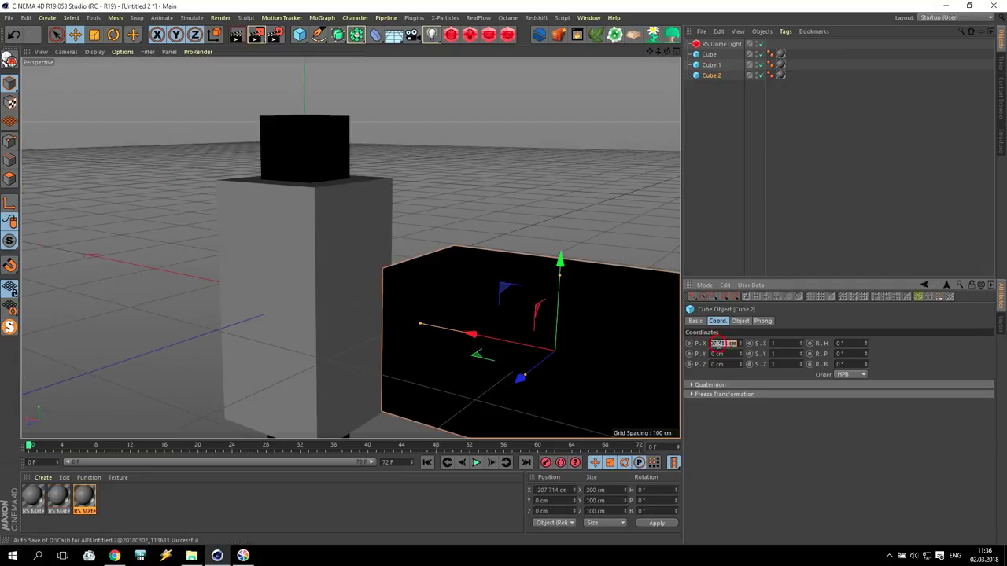
type("0")
key("Return")
- Raise Cube.2 in the Front view until its base sits on the X axis
middle_click(345, 323)
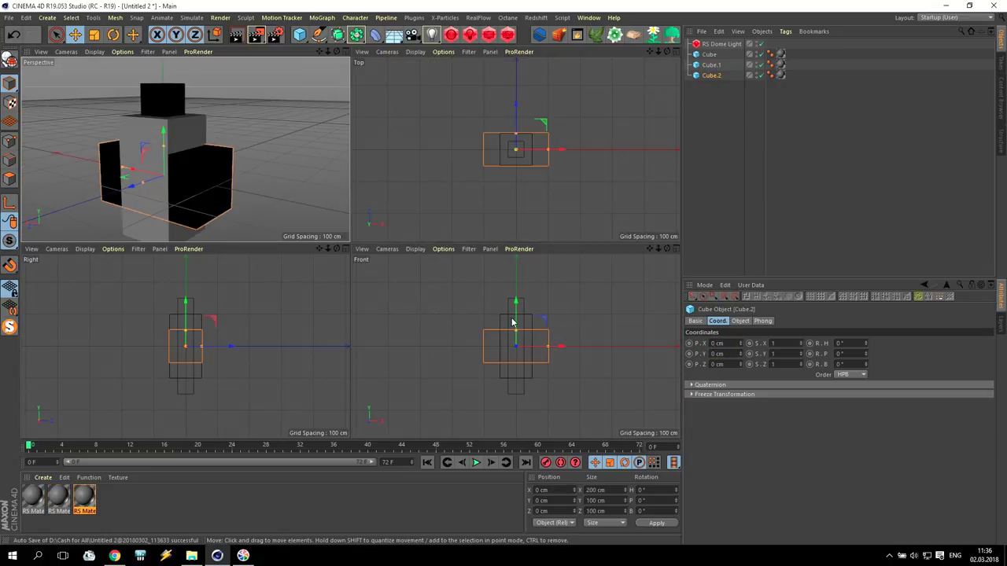
middle_click(512, 323)
scroll(353, 260, "up", 3)
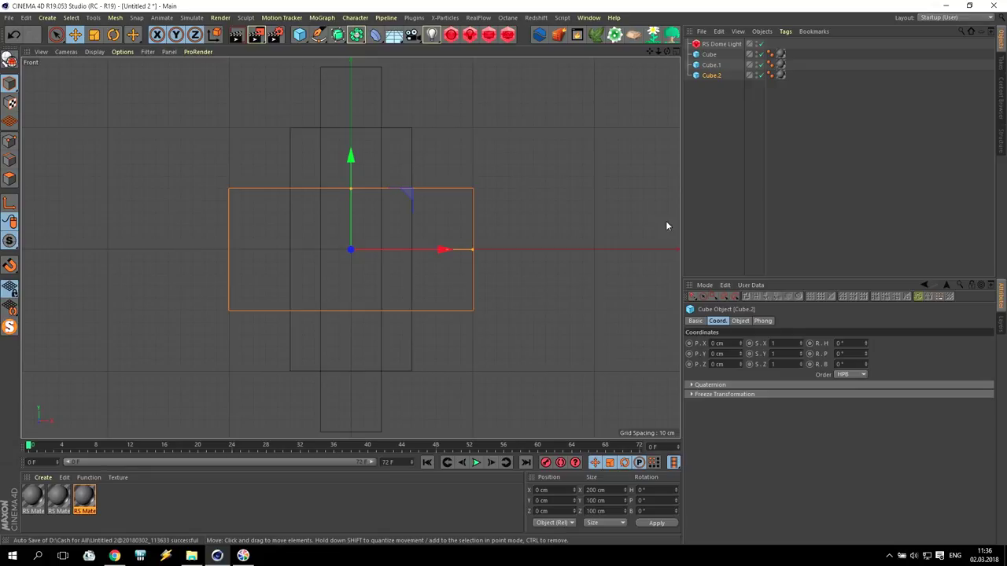
left_click_drag(351, 163, 355, 104)
- Raise Cube.1 to a Y position of 150 cm and Cube to 100 cm in the Front view
left_click(710, 65)
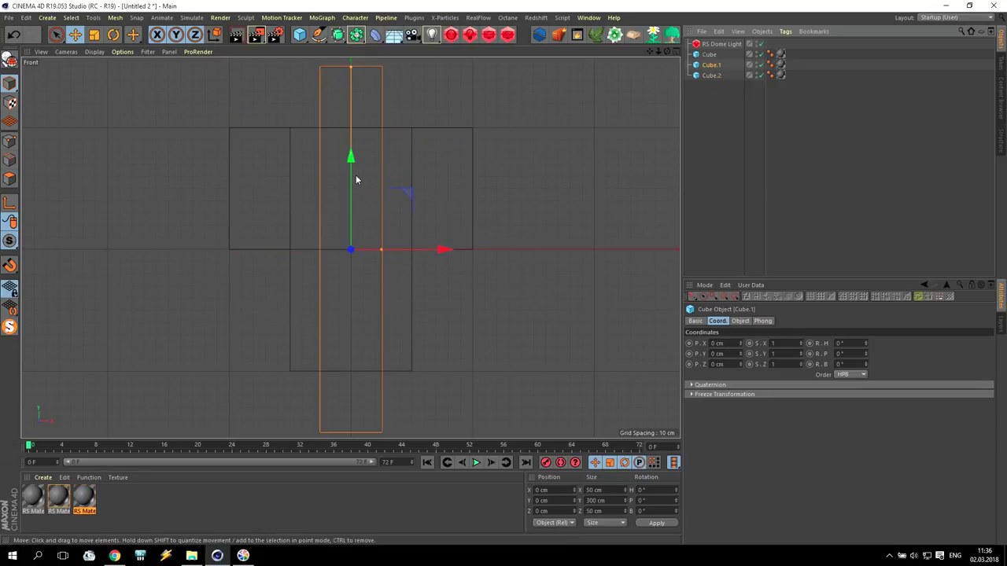
left_click_drag(350, 174, 351, 10)
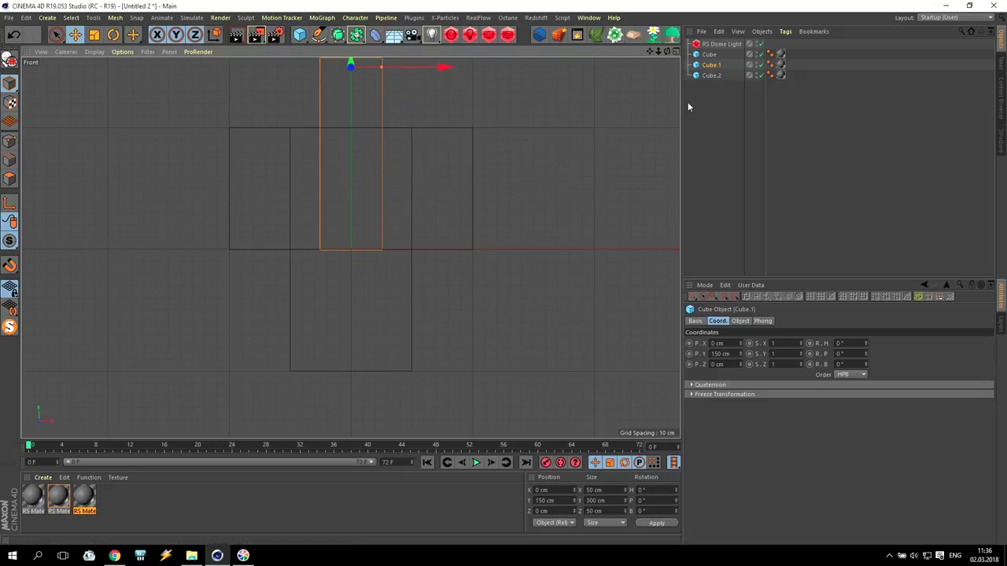
left_click(711, 57)
left_click_drag(350, 199, 358, 76)
- Convert Cube, Cube.1 and Cube.2 to editable polygon objects and clear the selection
left_click_drag(651, 52, 618, 79)
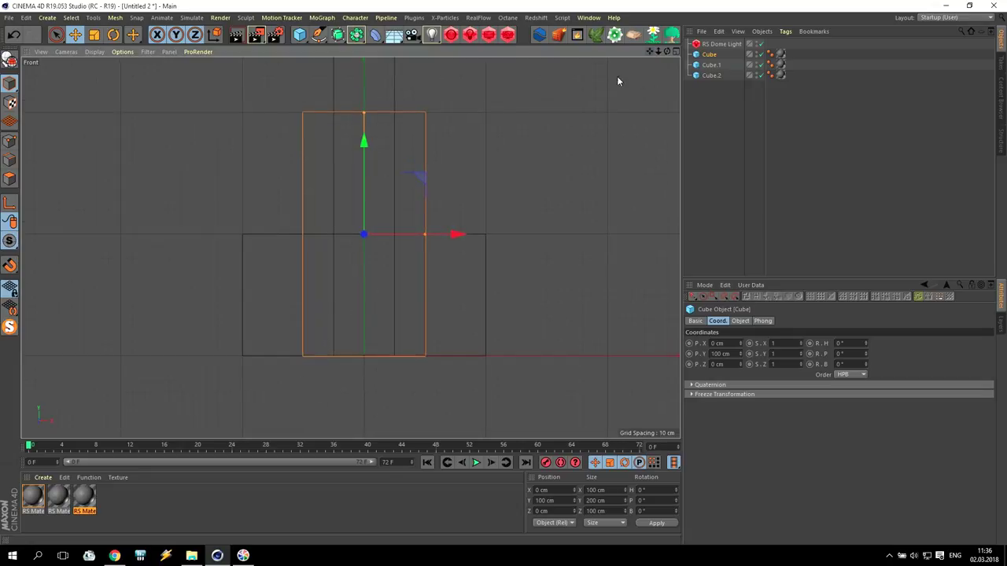
left_click(710, 74, "shift")
key("c")
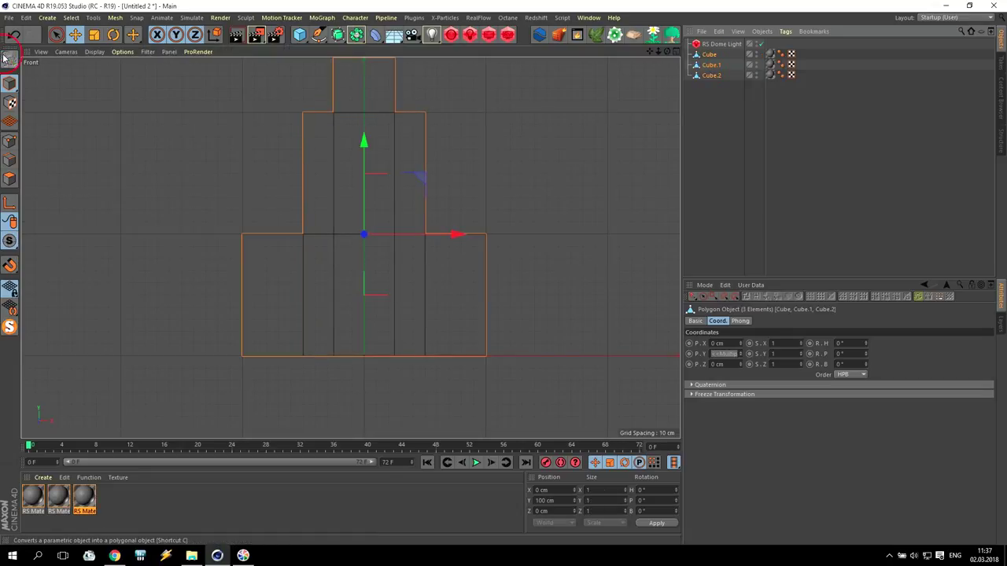
left_click(743, 122)
- Move the axes of Cube, Cube.1 and Cube.2 down to their bases at Y 0 cm
left_click(708, 54)
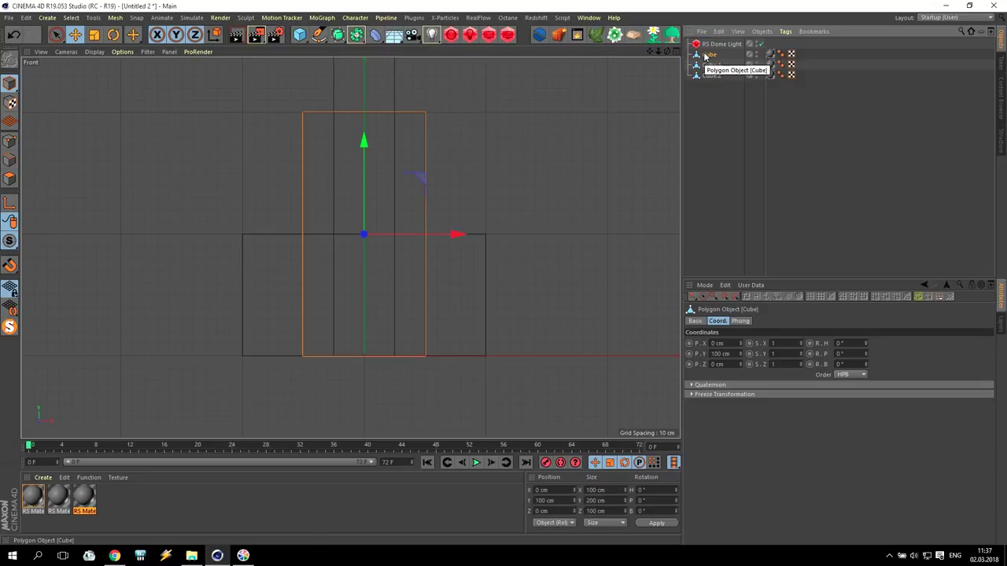
left_click(9, 203)
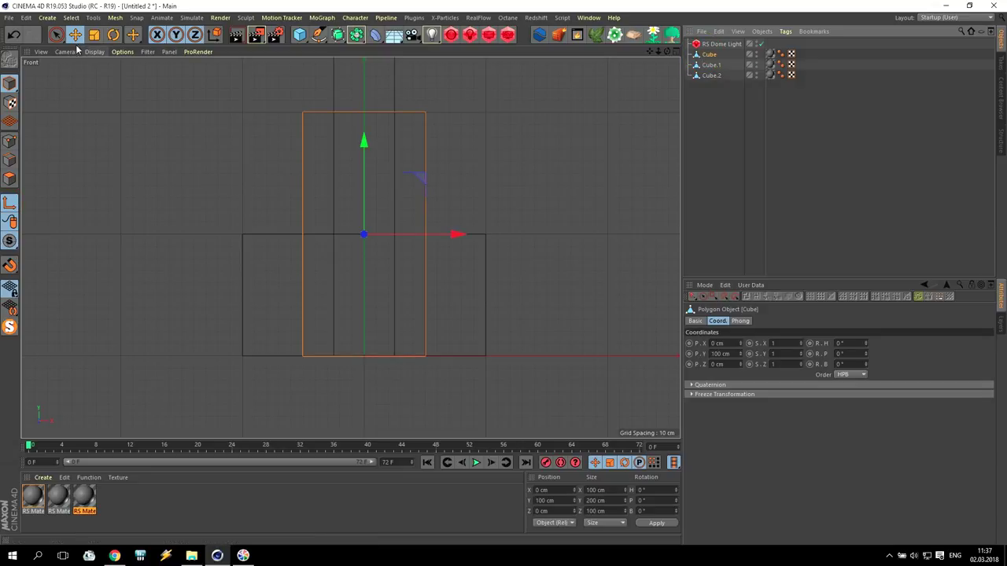
left_click_drag(362, 180, 379, 308)
left_click(710, 64)
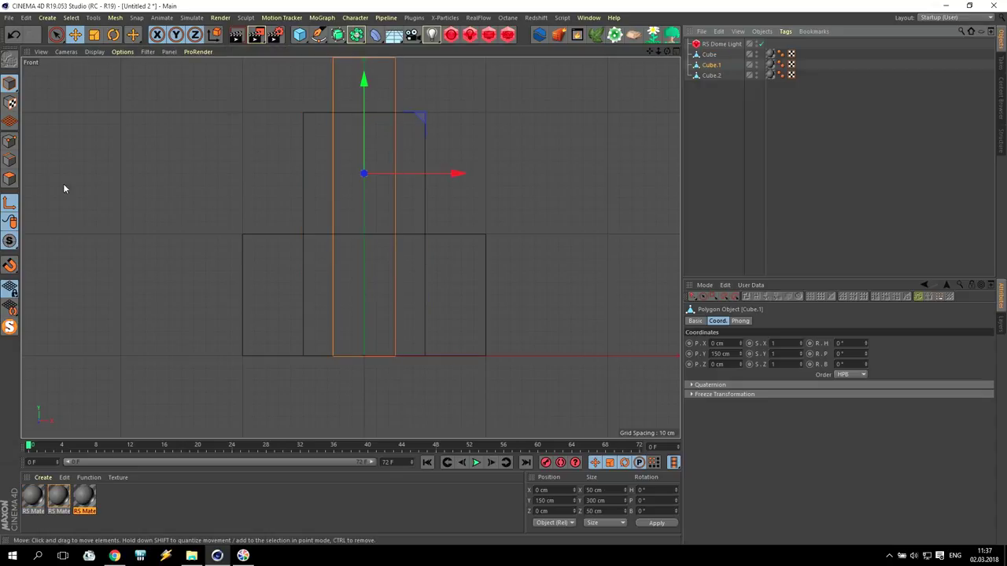
left_click_drag(363, 122, 395, 279)
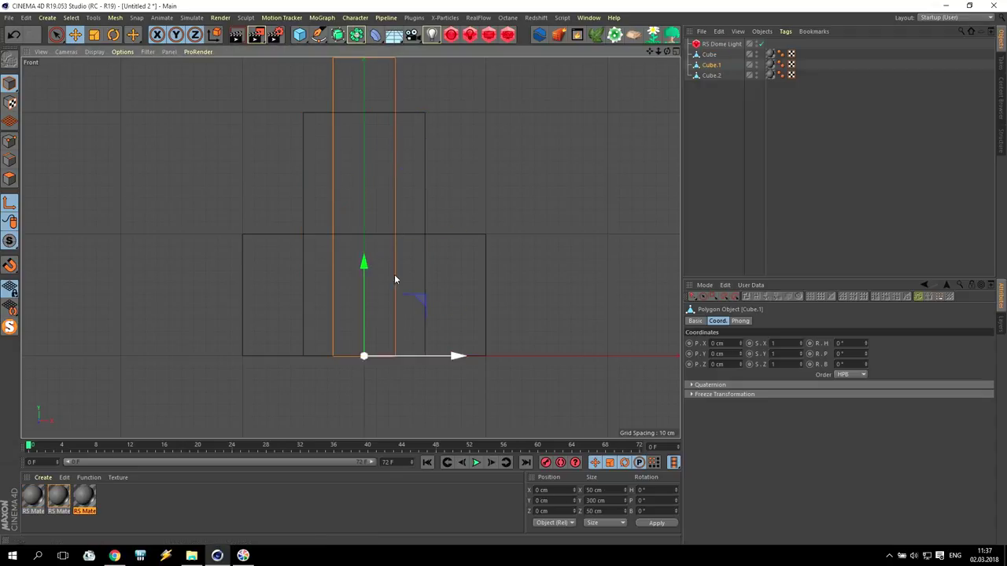
left_click(710, 75)
left_click_drag(362, 211, 366, 270)
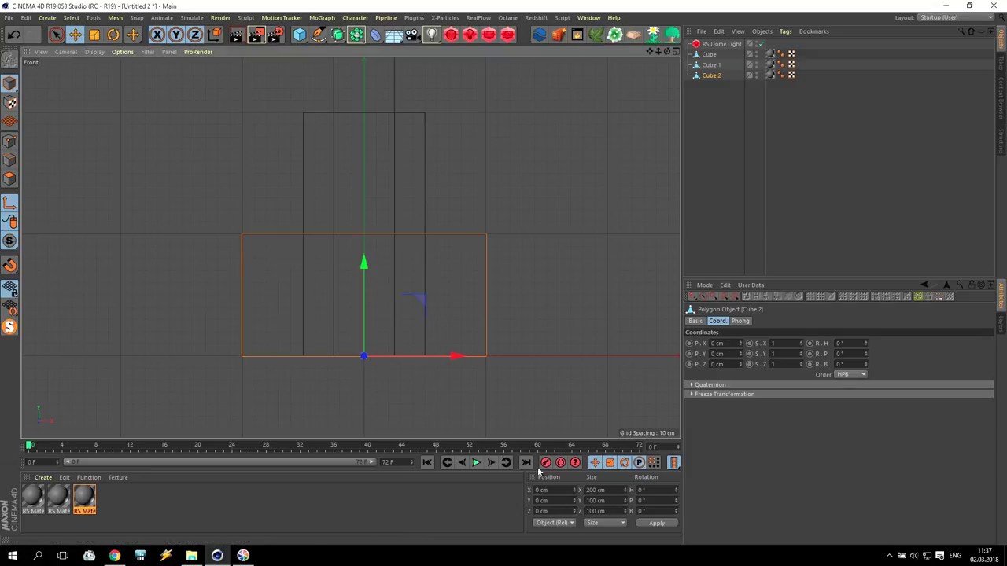
- Add a MoGraph Cloner and make Cube, Cube.1 and Cube.2 its children
middle_click(391, 173)
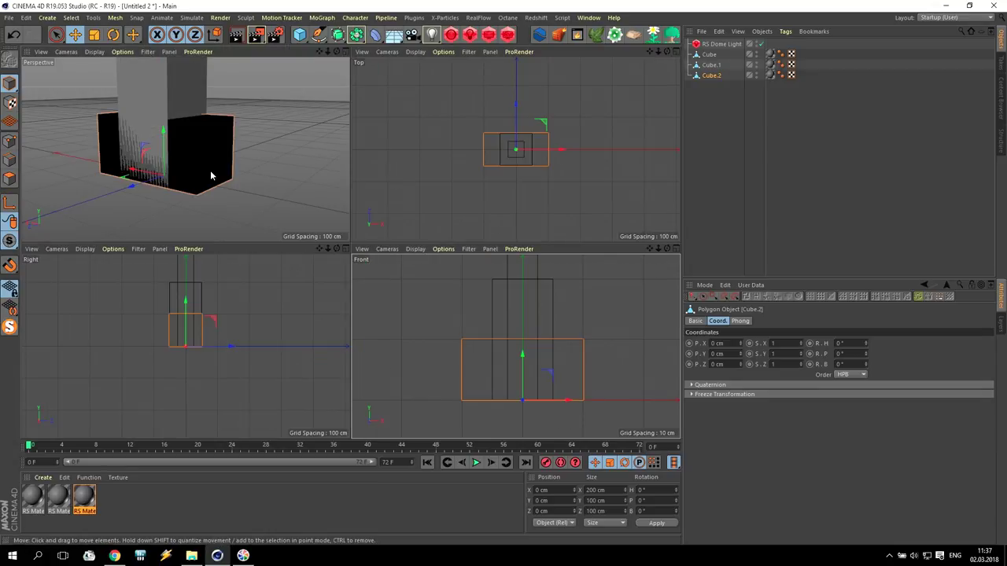
middle_click(211, 175)
scroll(423, 180, "down", 4)
left_click_drag(648, 52, 637, 53)
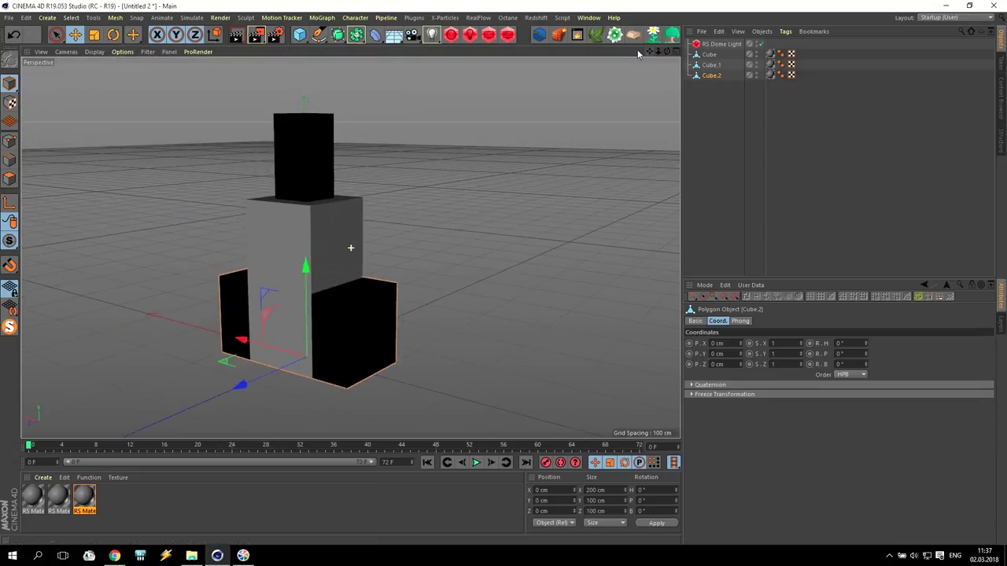
left_click(322, 17)
left_click(341, 132)
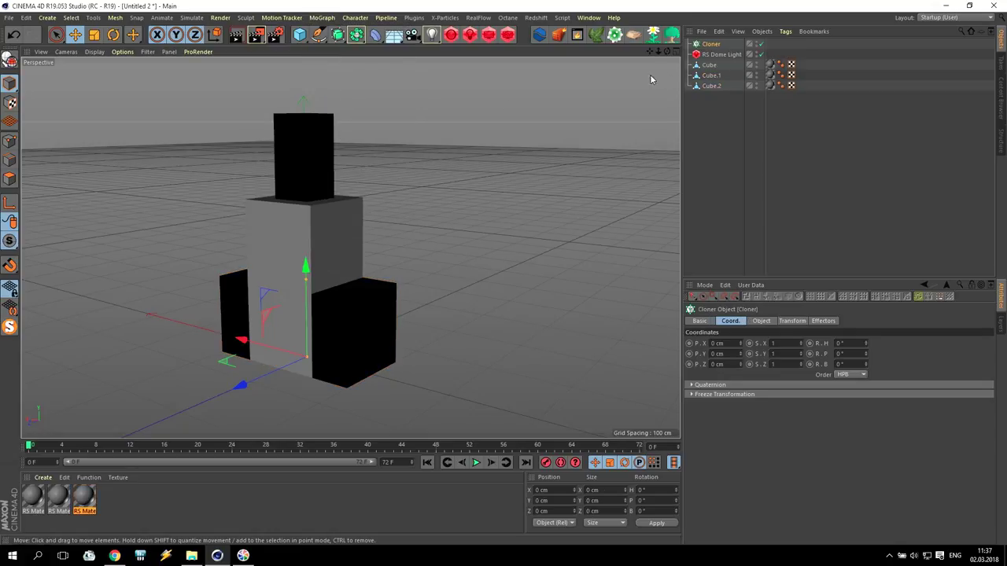
left_click(714, 67)
left_click(714, 84, "shift")
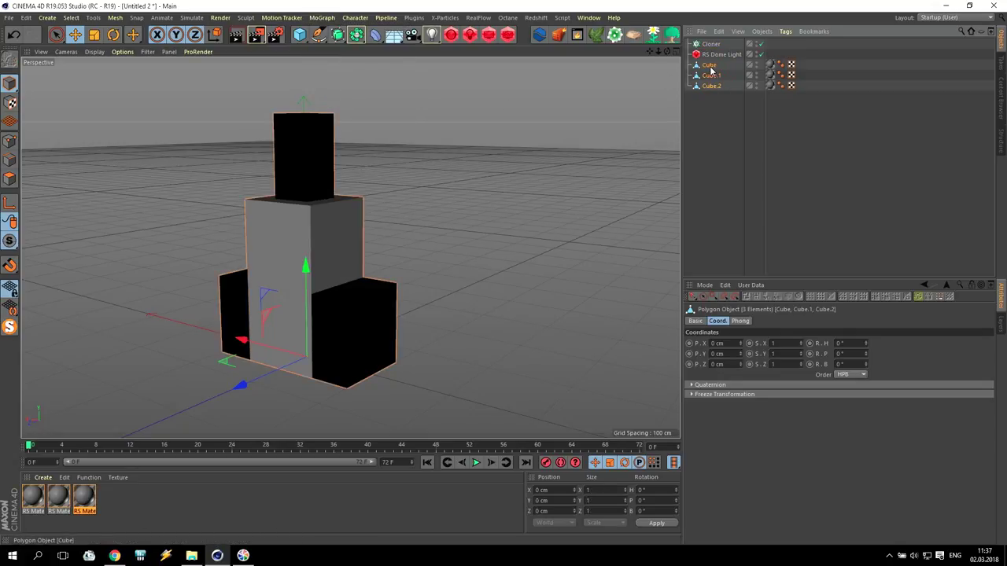
left_click_drag(715, 48, 713, 47)
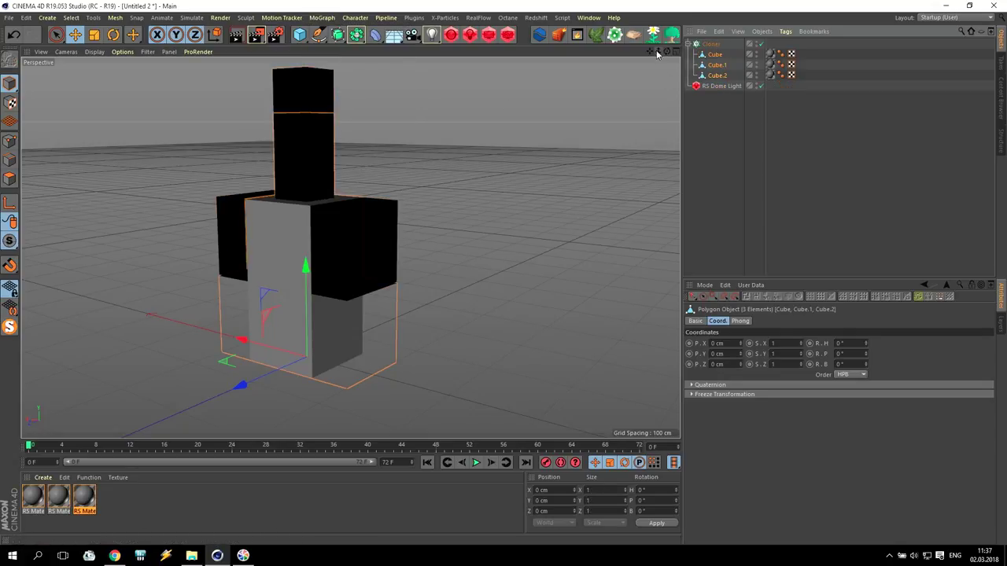
- Enable render instances on the Cloner and switch it to a Grid Array with counts of 20, 1 and 20
left_click(761, 321)
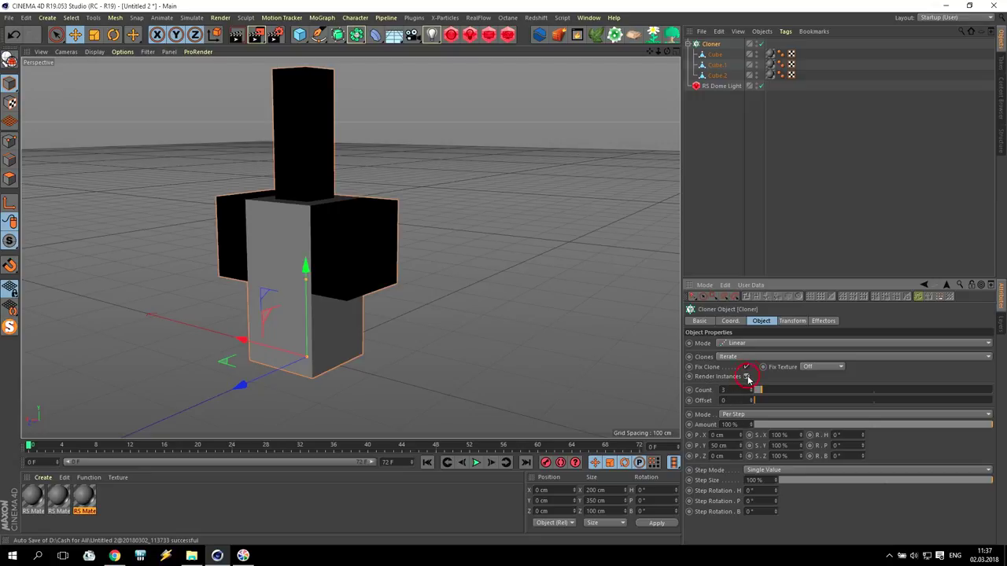
left_click_drag(730, 445, 611, 471)
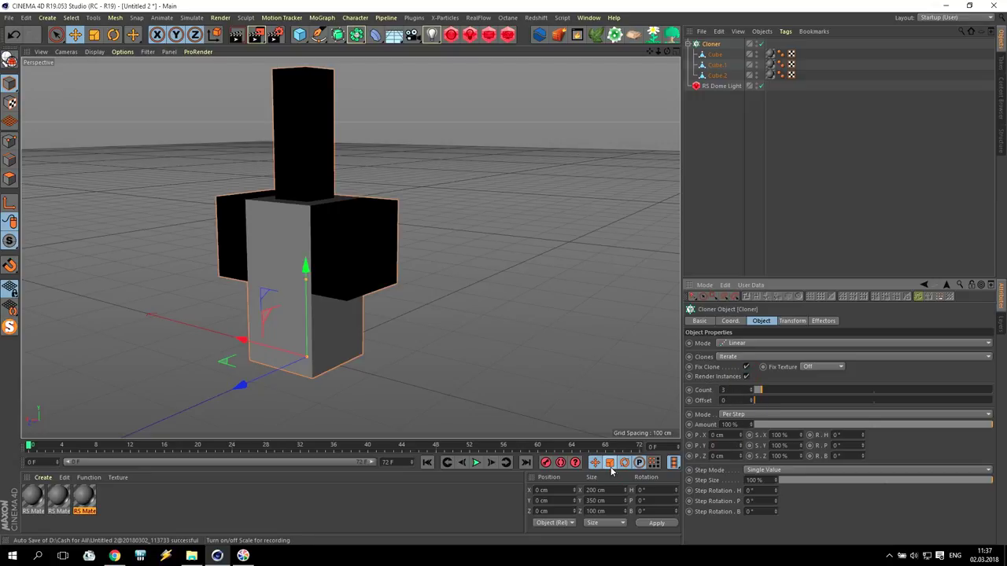
left_click(736, 343)
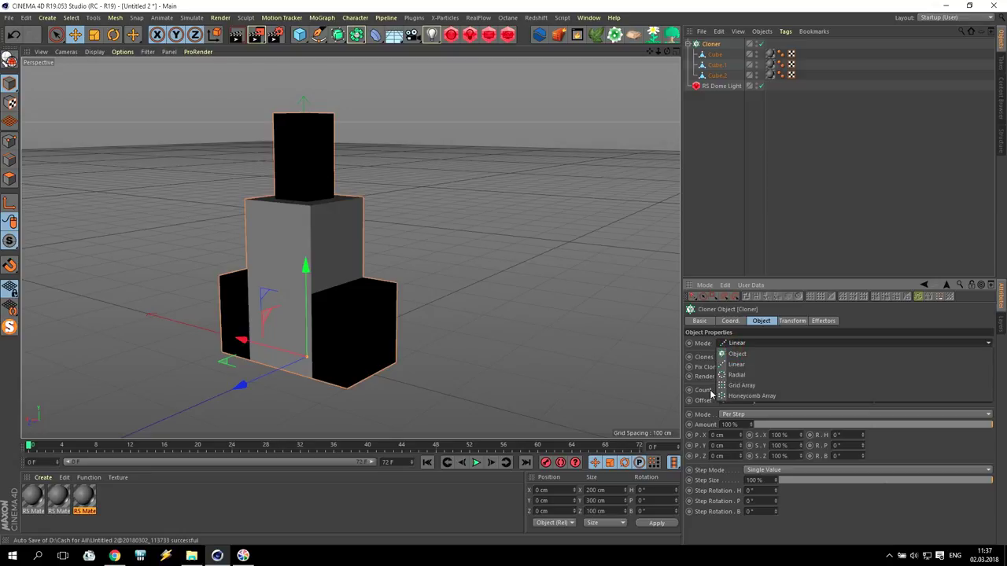
left_click(743, 379)
type("1")
key("Return")
left_click_drag(734, 393, 599, 403)
type("20")
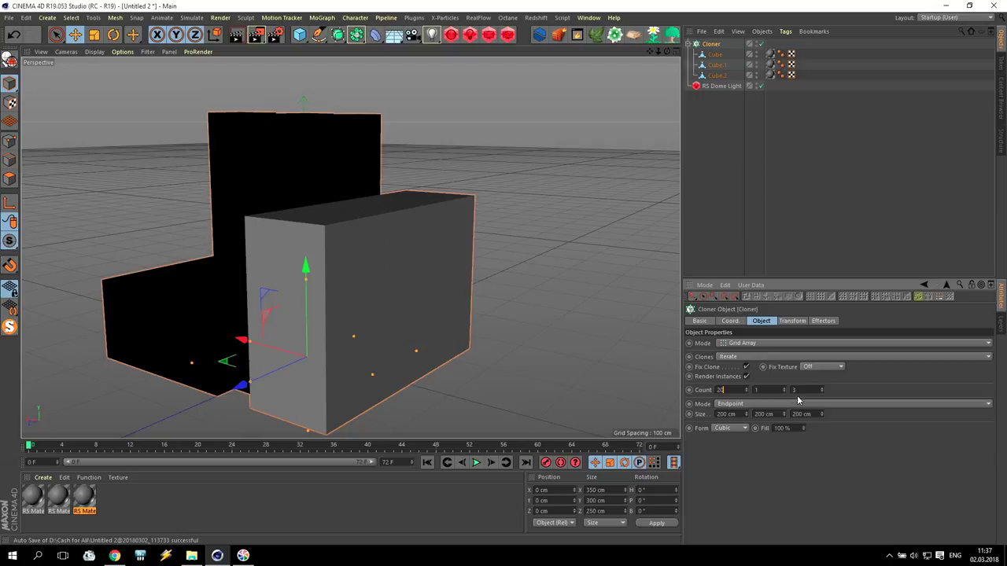
left_click(796, 390)
type("20")
key("Return")
- Set the Cloner's grid size to 3000 cm in X and 3000 cm in Z
left_click(739, 414)
type("300")
left_click(802, 414)
type("3")
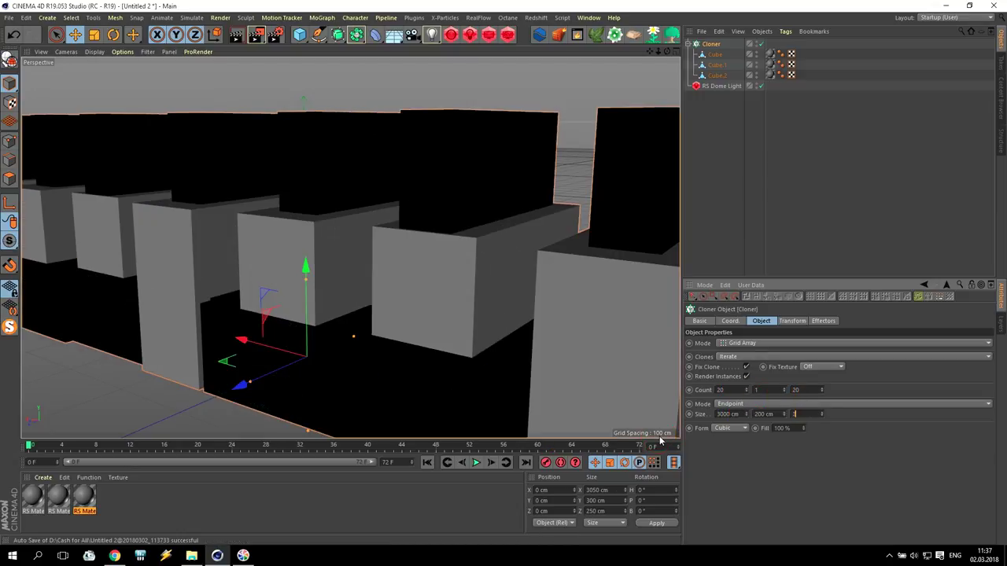
type("00")
key("Return")
scroll(513, 284, "down", 5)
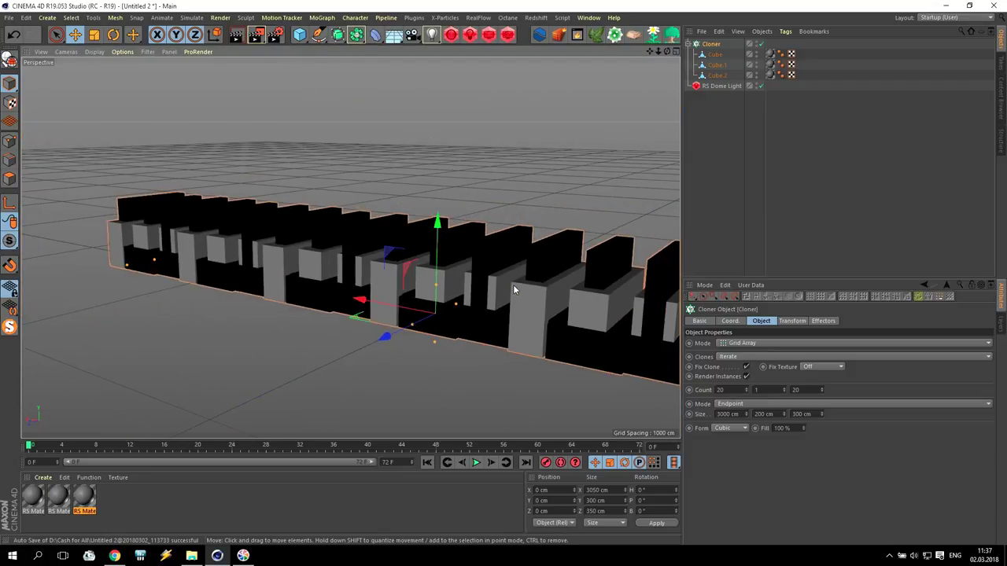
left_click(798, 415)
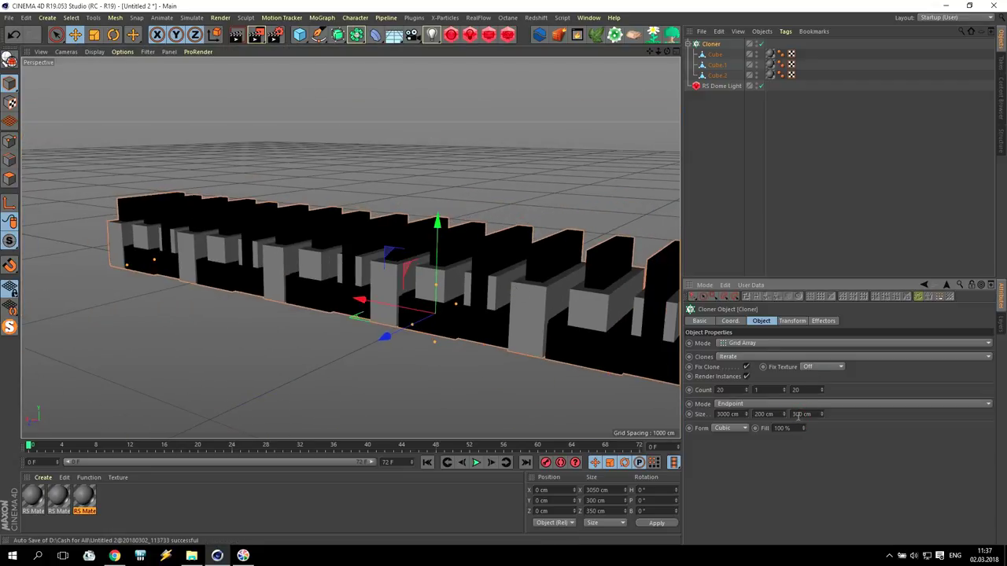
type("0")
key("Return")
- Set the Cloner's clone distribution to Random so the three buildings are mixed
left_click_drag(667, 51, 350, 247)
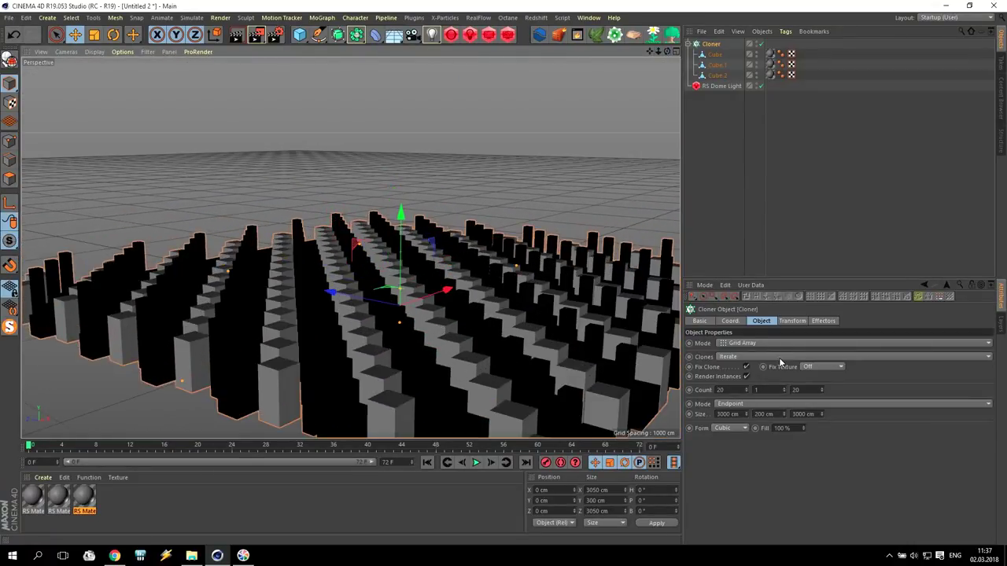
left_click(717, 46)
left_click(730, 321)
left_click(760, 321)
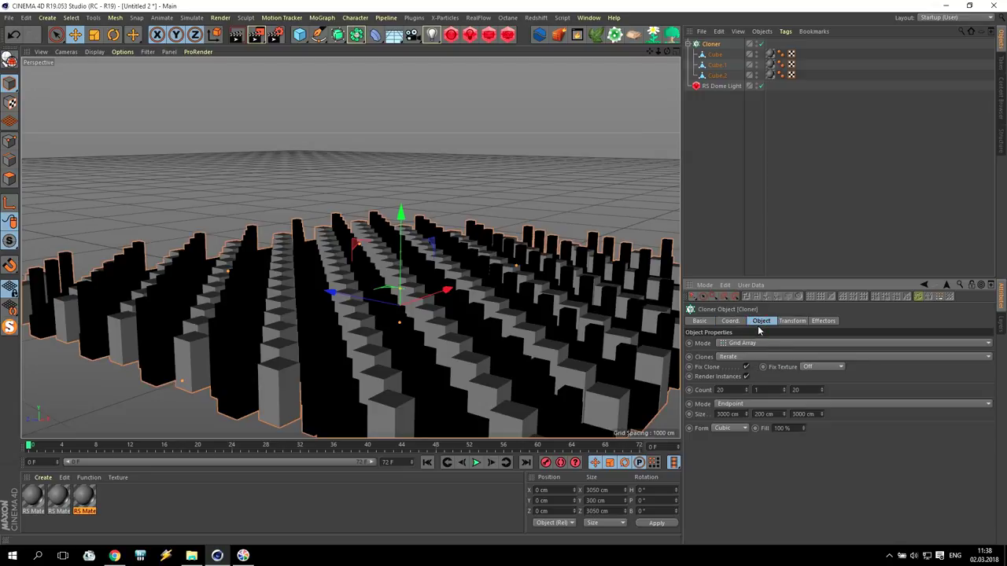
left_click(734, 357)
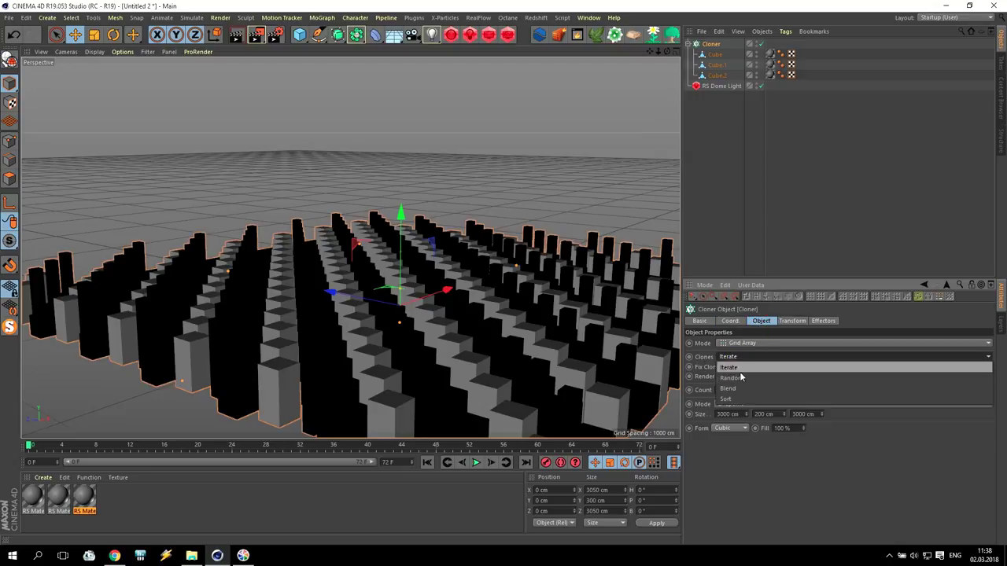
left_click(742, 378)
- Add a Random effector to the Cloner
left_click_drag(667, 52, 696, 98)
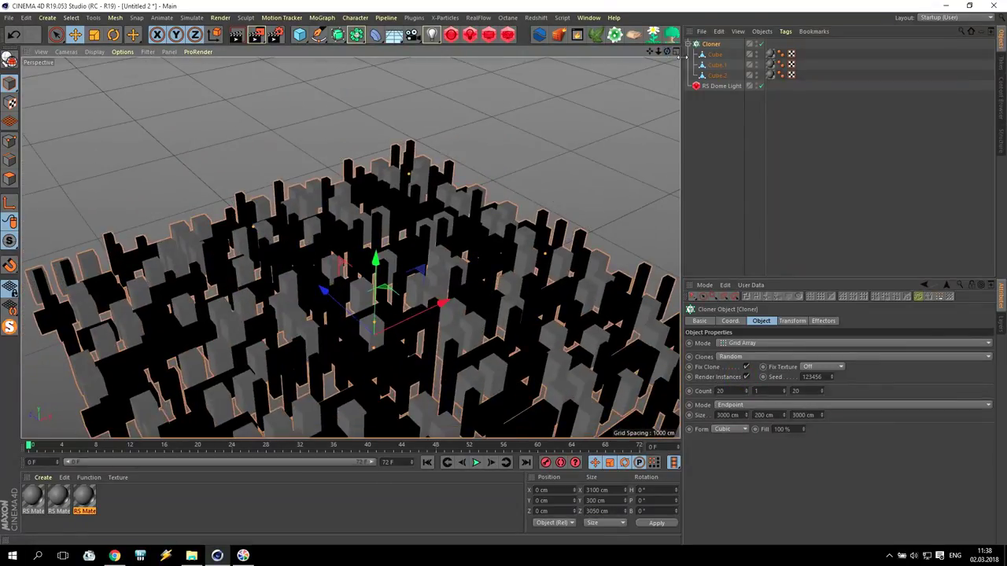
left_click(331, 19)
mouse_move(337, 34)
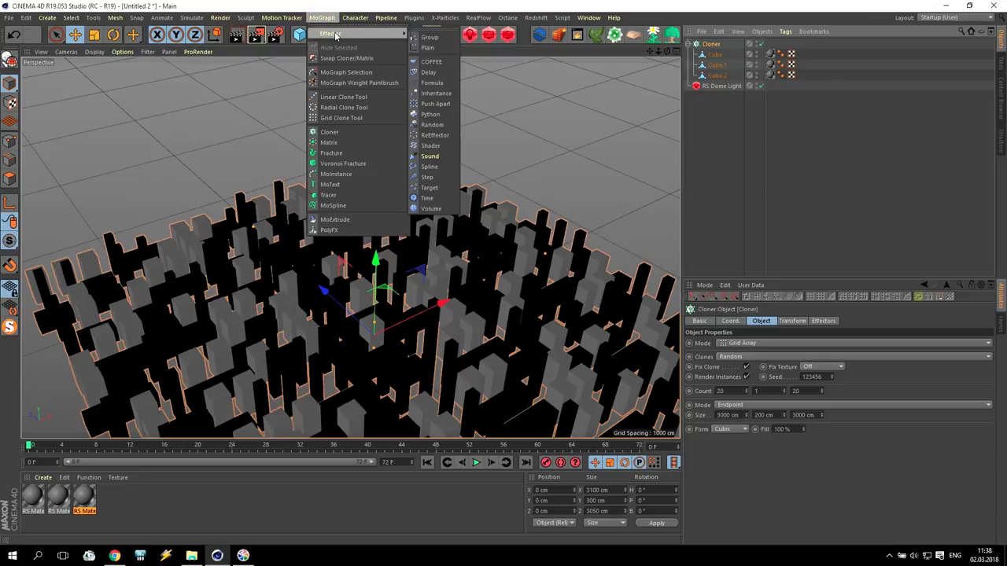
left_click(432, 126)
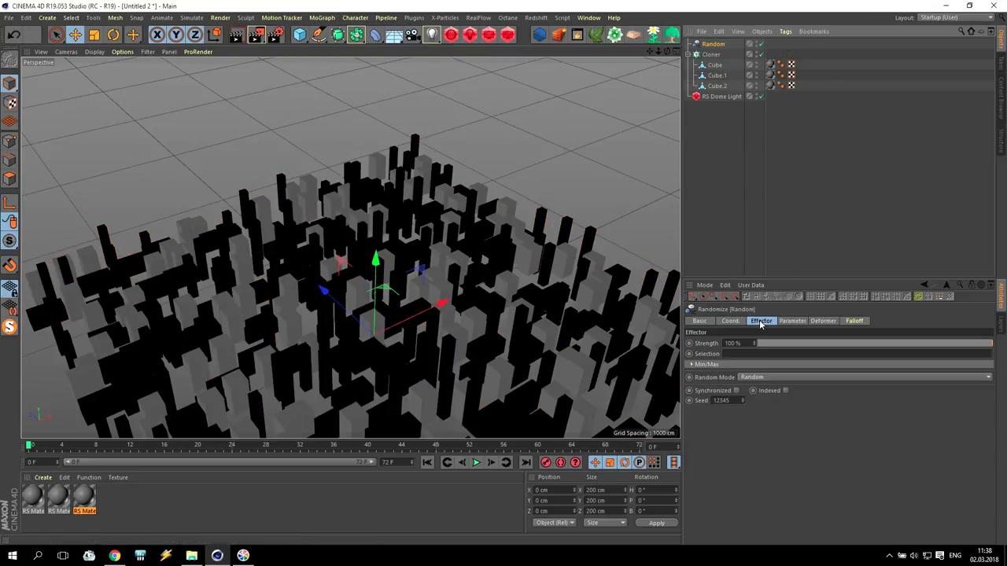
- Set the Random effector's position variation to 100 cm in X, 0 cm in Y and 100 cm in Z
left_click(785, 323)
double_click(746, 384)
type("0")
key("Return")
double_click(745, 371)
type("100")
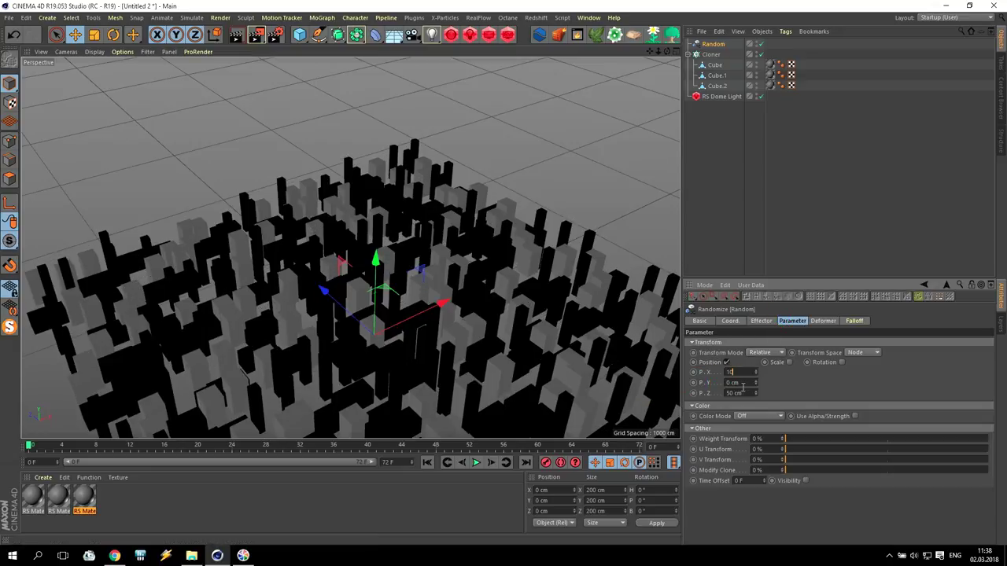
key("Return")
double_click(746, 392)
type("100")
key("Return")
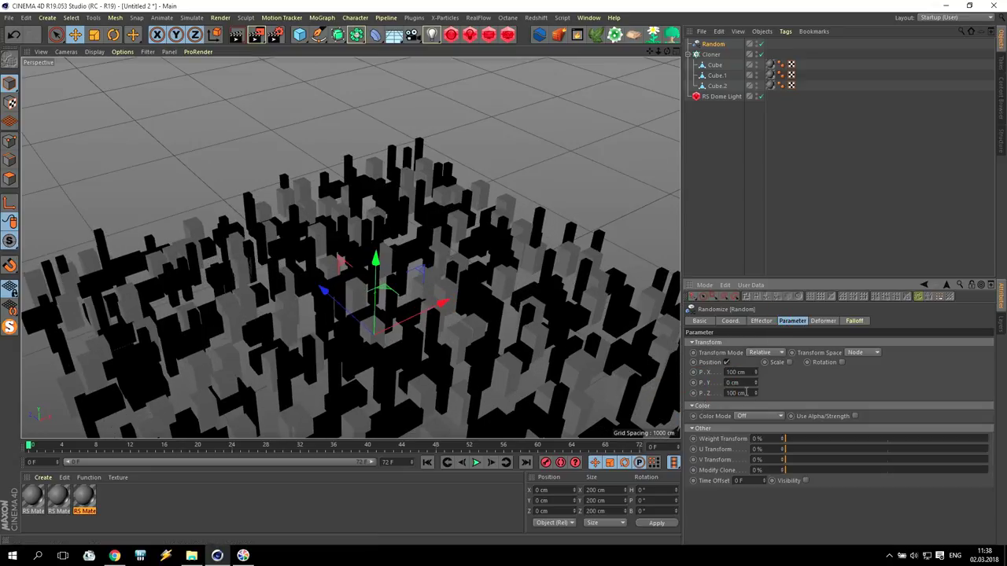
- Enable scale variation on the Random effector and set it to 0.7 in X, Y and Z
left_click(789, 363)
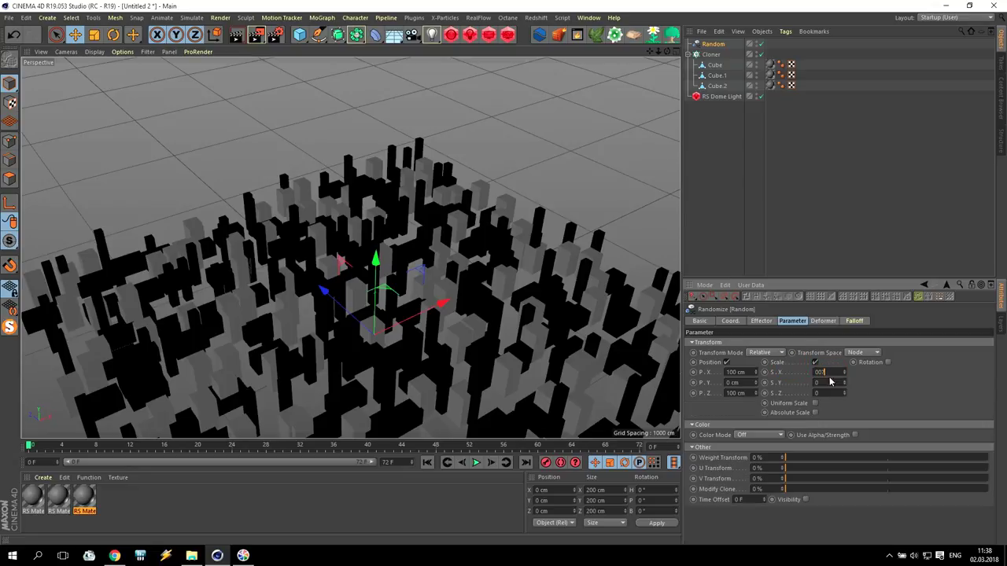
left_click(829, 382)
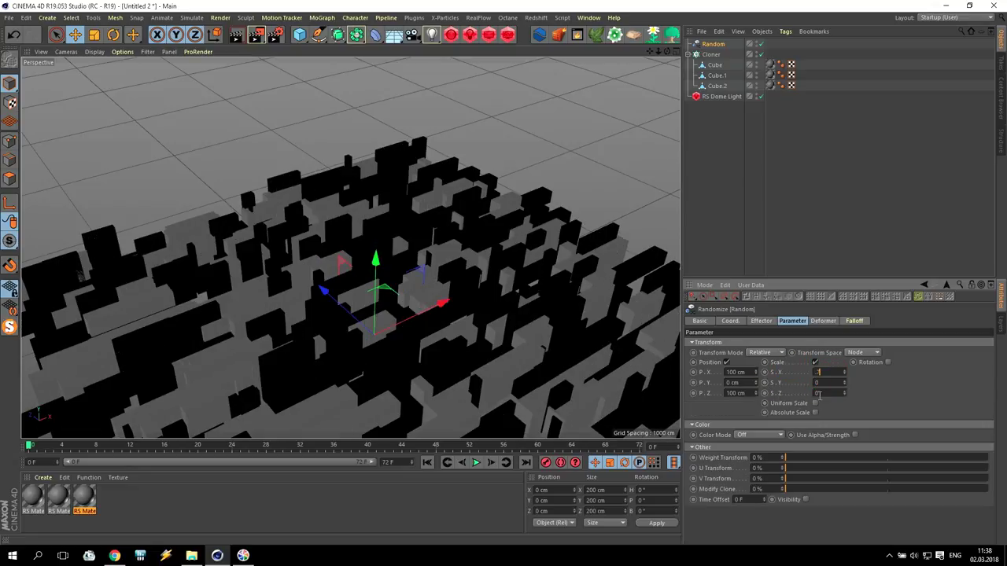
double_click(830, 383)
double_click(829, 392)
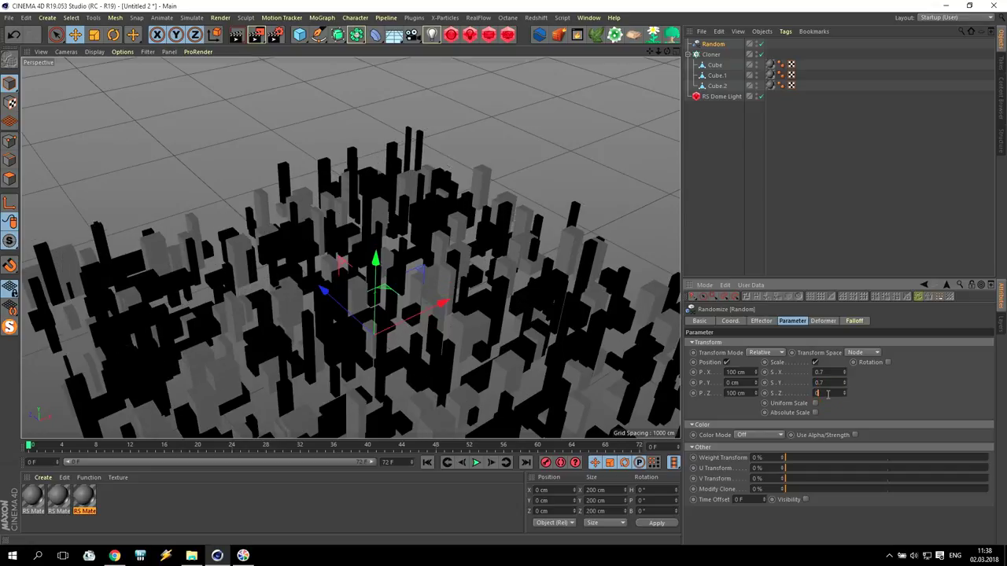
type("0.7")
key("Return")
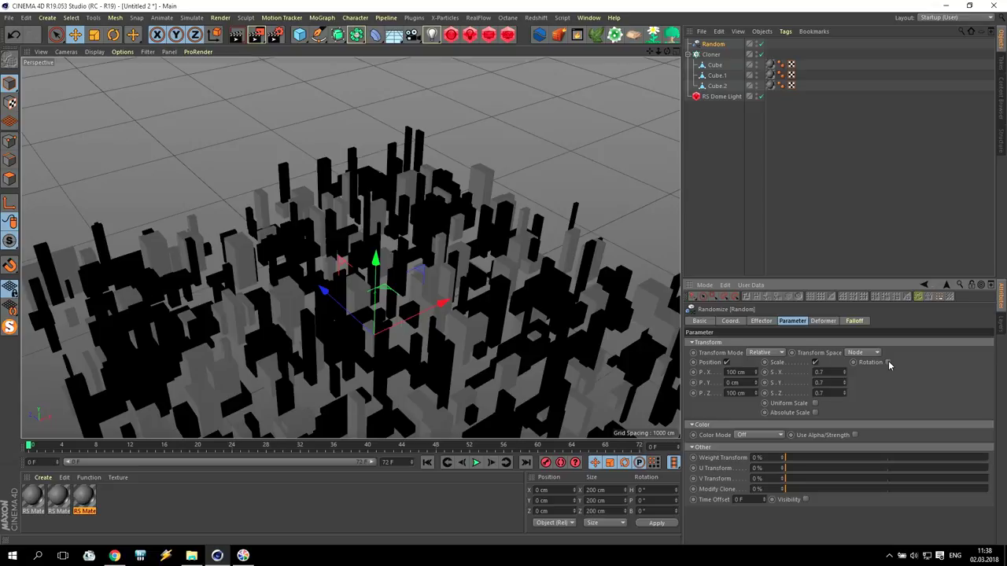
- Start a live render in the Redshift RenderView and examine the cloned city from several angles and distances
left_click_drag(650, 51, 610, 4)
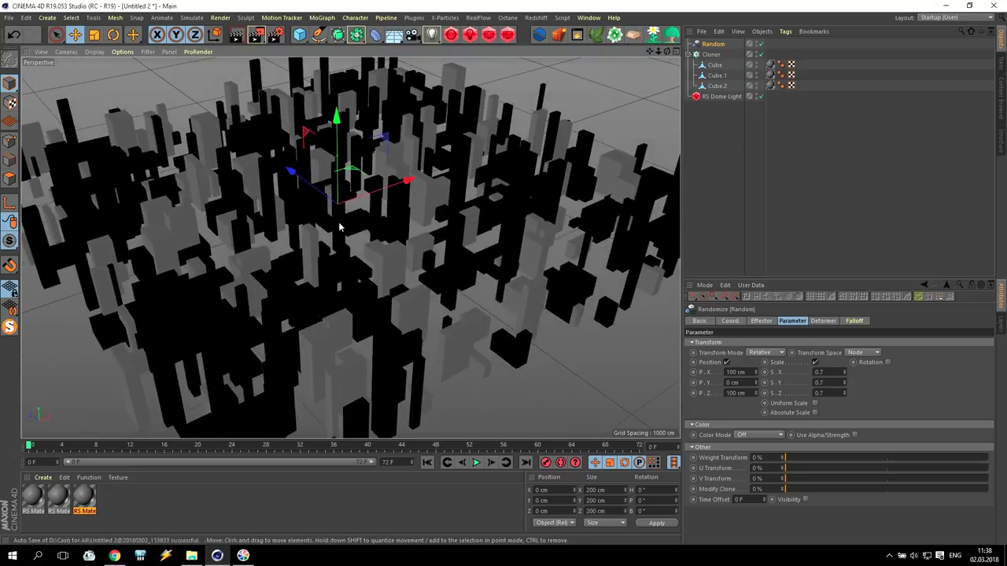
left_click_drag(268, 245, 248, 245, "alt")
scroll(249, 245, "up", 3)
left_click_drag(393, 250, 409, 217, "alt")
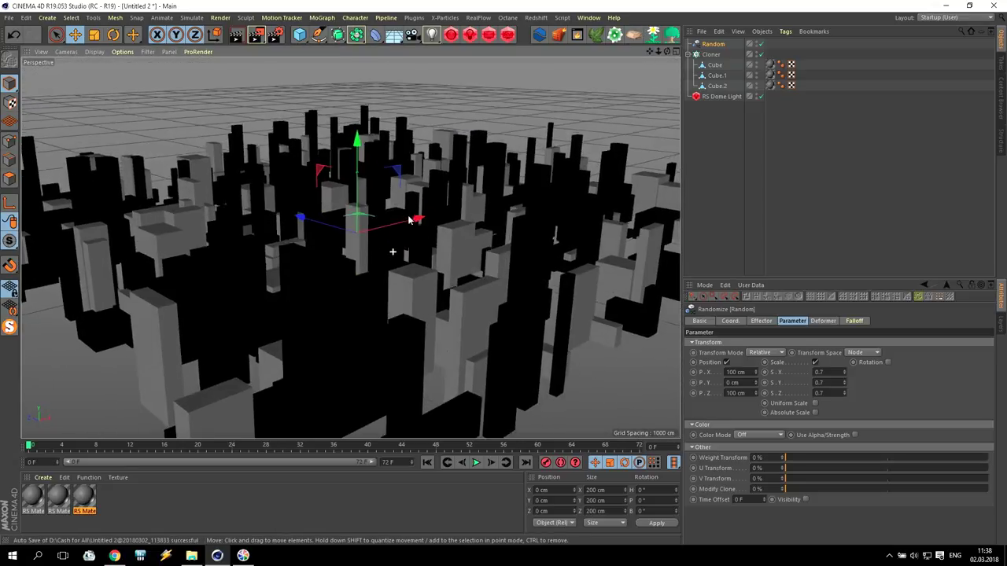
scroll(329, 186, "up", 3)
left_click(507, 34)
left_click(31, 68)
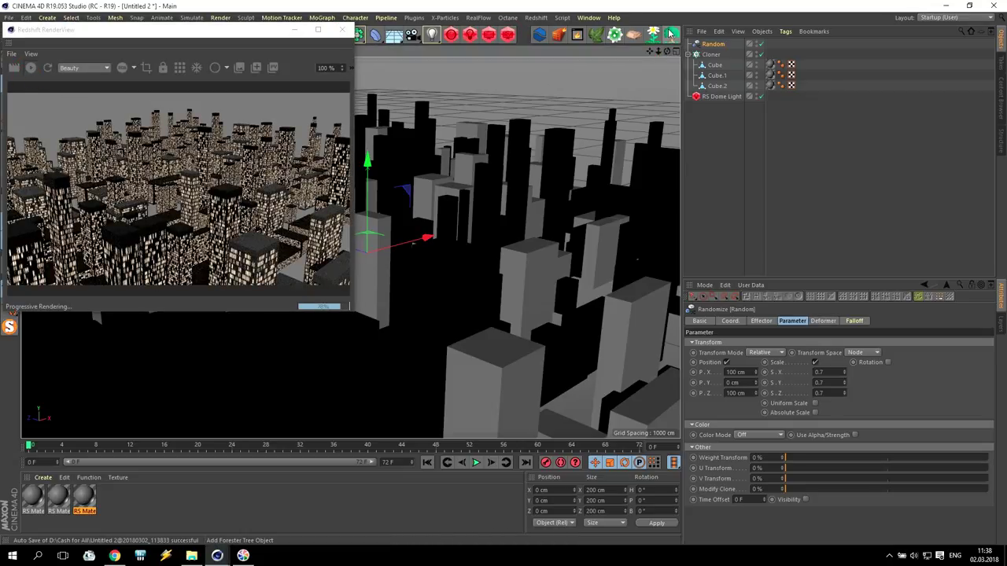
left_click_drag(667, 51, 696, 52)
left_click_drag(667, 51, 558, 52)
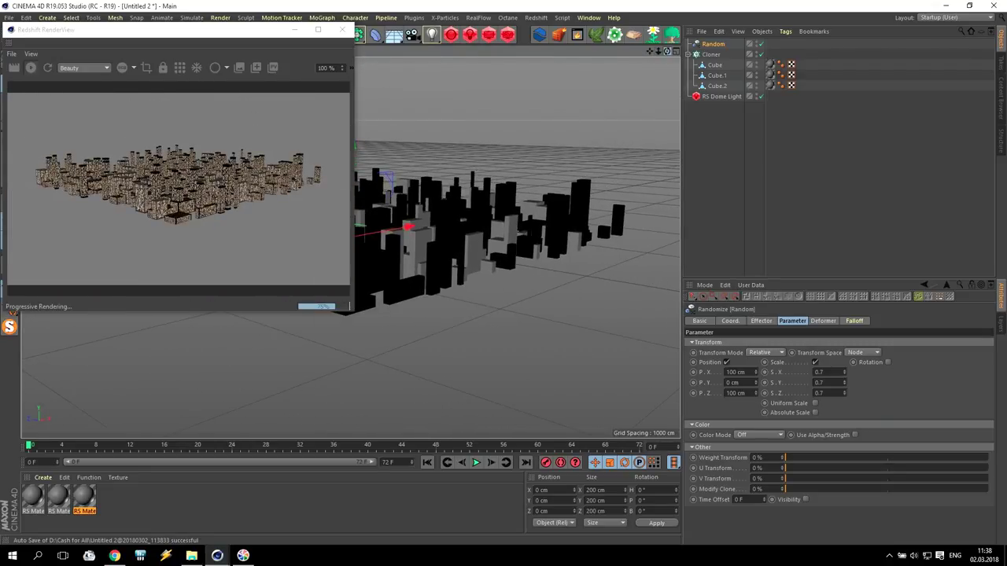
left_click_drag(667, 51, 667, 31)
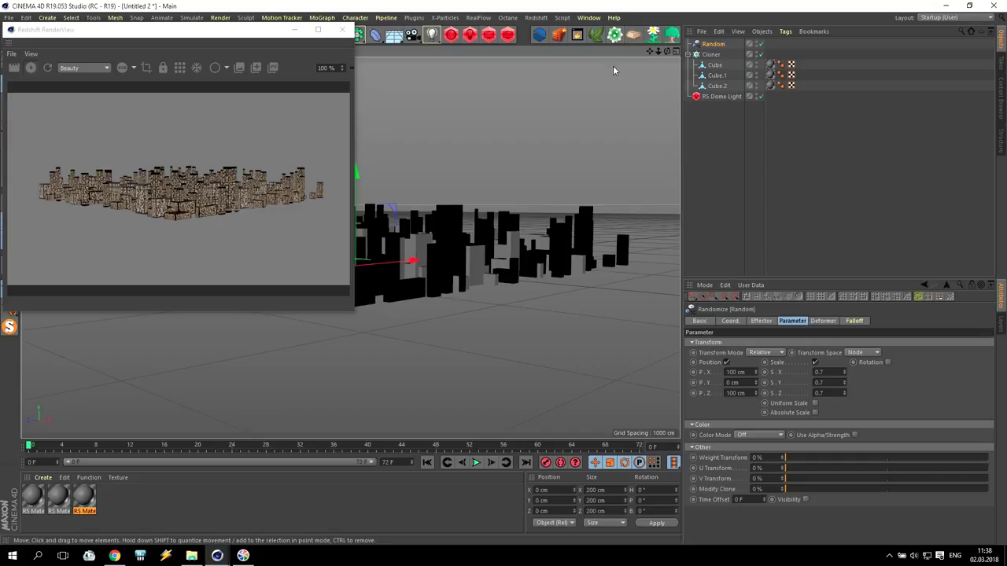
left_click_drag(659, 51, 668, 53)
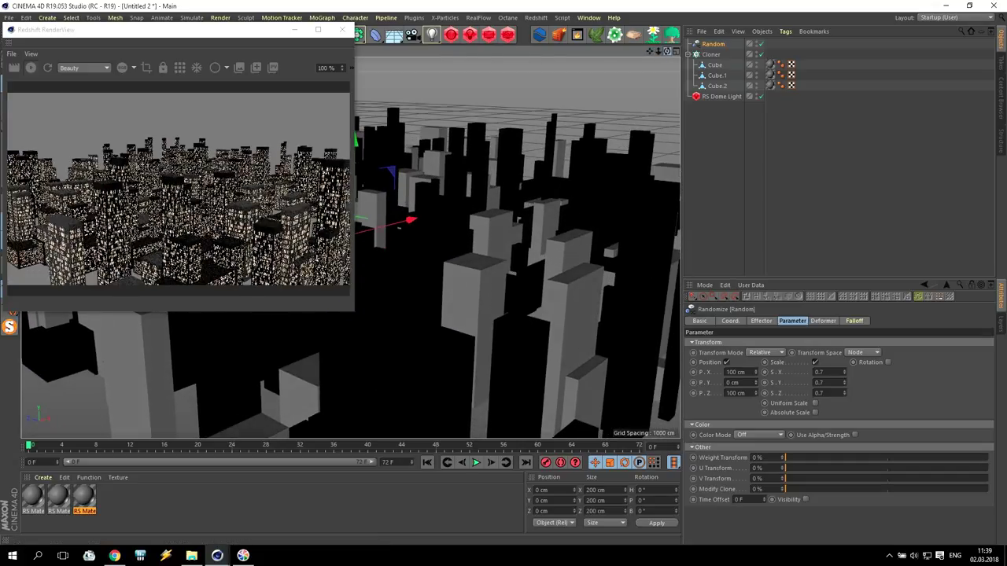
- Replace the RS Dome Light with a Redshift Sun & Sky Rig
left_click(722, 96)
key("Delete")
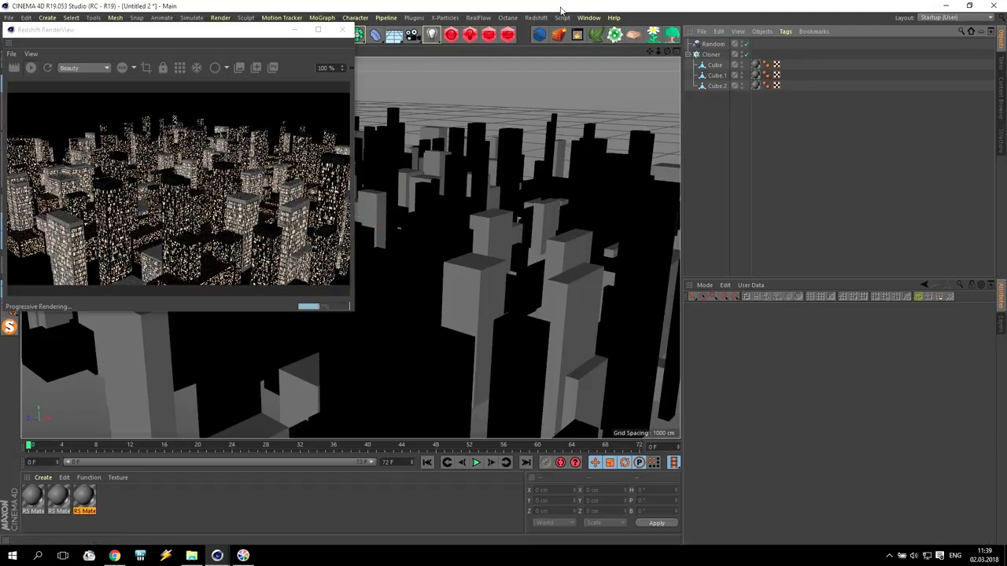
left_click(536, 17)
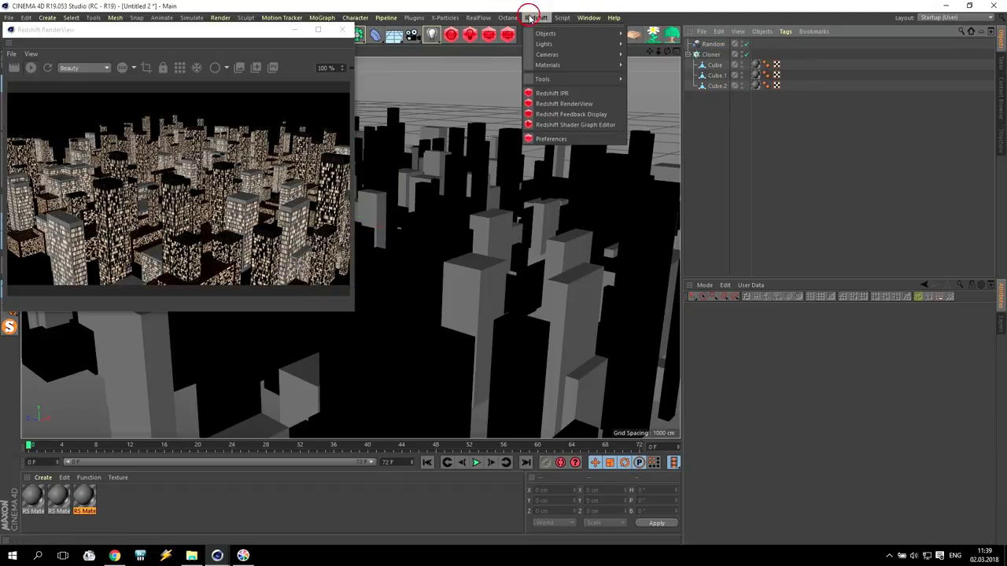
mouse_move(545, 33)
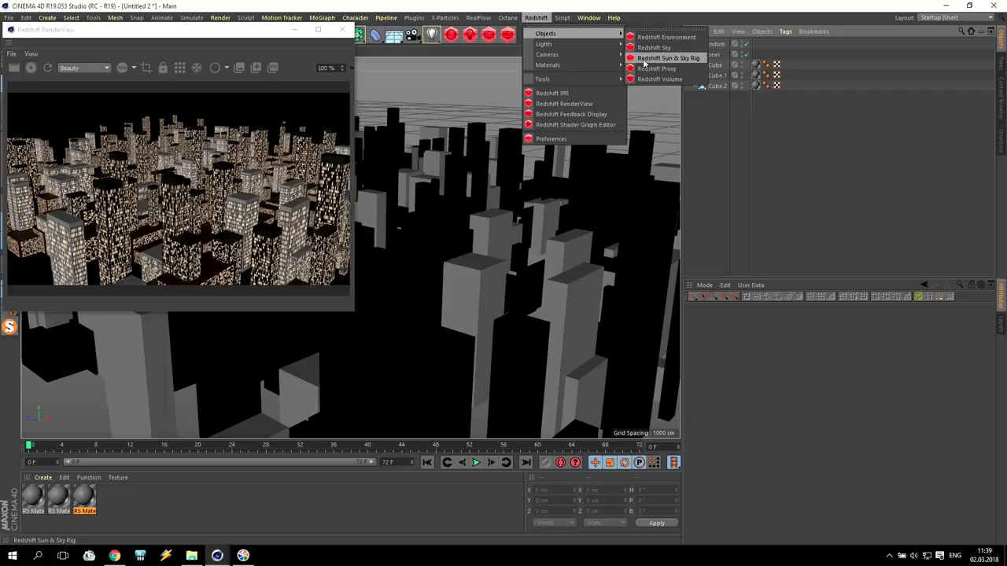
left_click(696, 59)
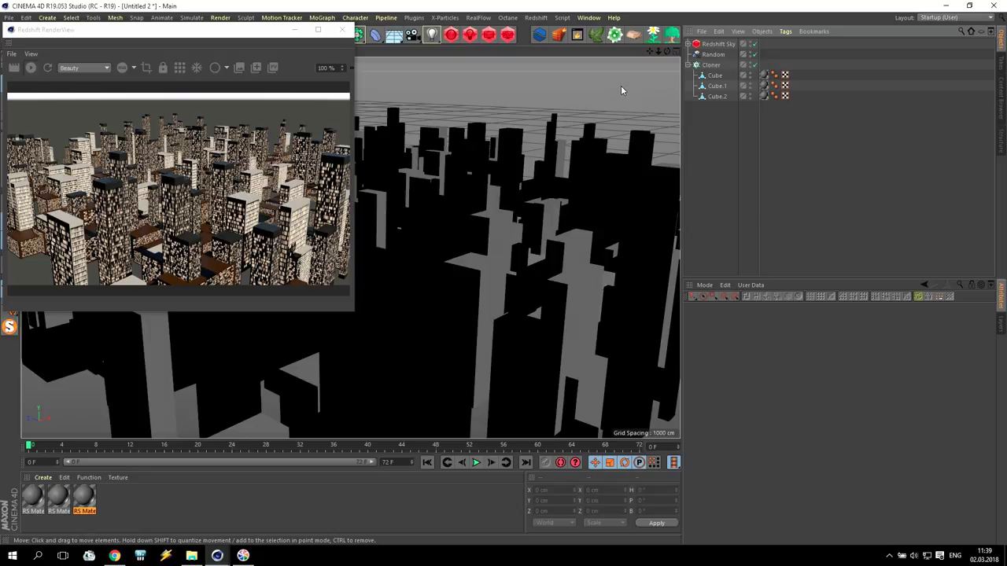
- Add a ground Plane with 4000 cm width and height and 1 segment in each direction
left_click_drag(192, 30, 401, 124)
left_click_drag(299, 37, 399, 69)
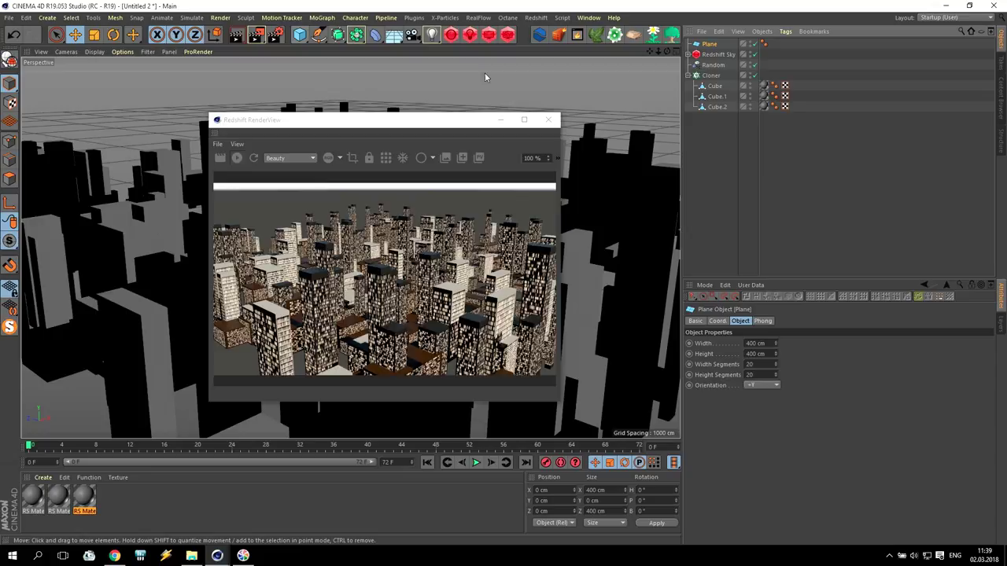
left_click(752, 364)
type("1")
left_click(753, 344)
type("0")
left_click(753, 354)
type("0")
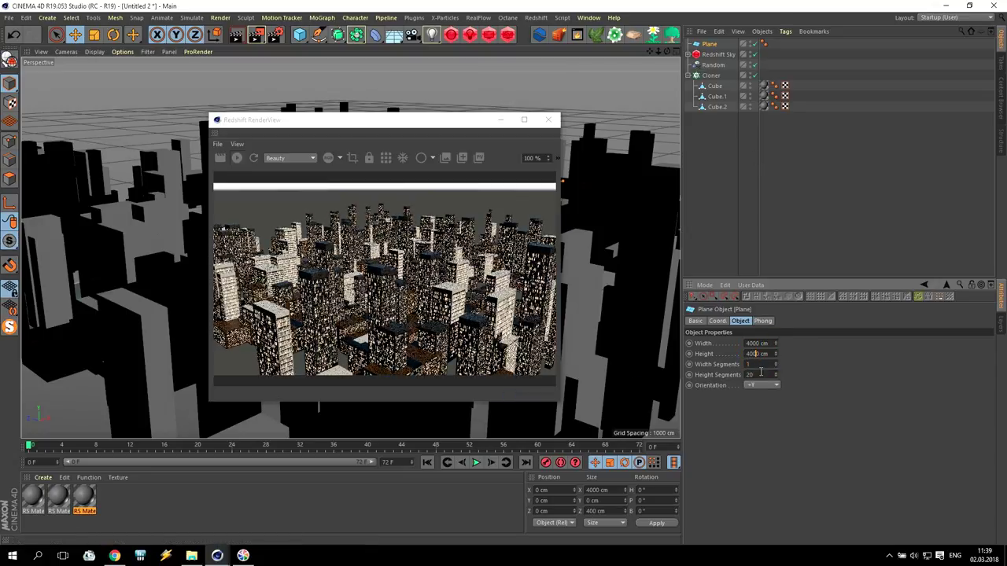
double_click(760, 373)
type("1")
key("Return")
- Frame a low view between the buildings with open sky behind them and add a Camera from that view
left_click_drag(444, 121, 829, 184)
left_click_drag(667, 51, 350, 248)
mouse_move(650, 52)
left_mouse_down()
mouse_move(351, 248)
mouse_move(652, 53)
left_mouse_up()
mouse_move(652, 52)
right_mouse_down()
mouse_move(351, 247)
mouse_move(652, 52)
right_mouse_up()
mouse_move(651, 52)
left_mouse_down()
mouse_move(351, 248)
mouse_move(650, 52)
left_mouse_up()
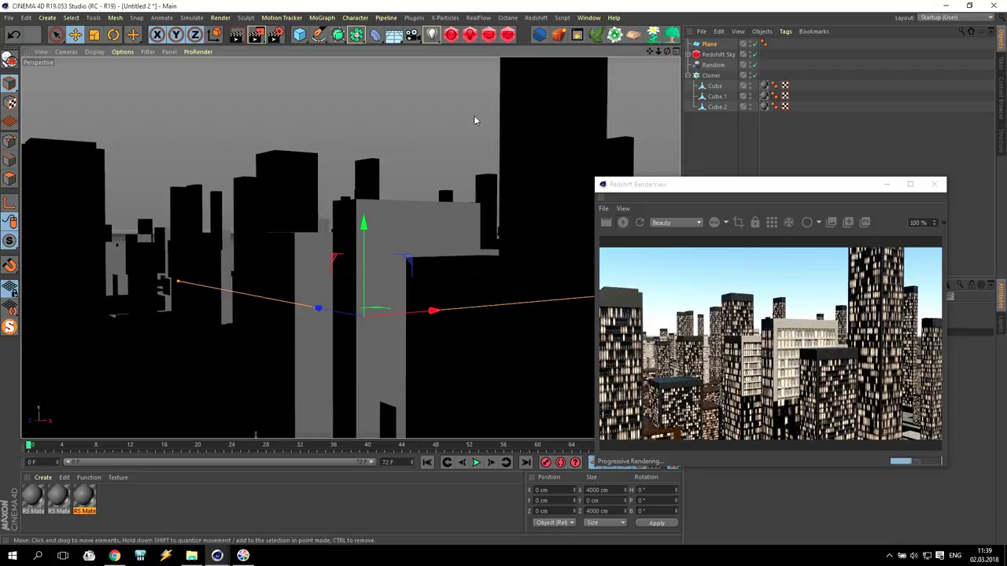
left_click(412, 35)
left_click_drag(774, 194, 363, 110)
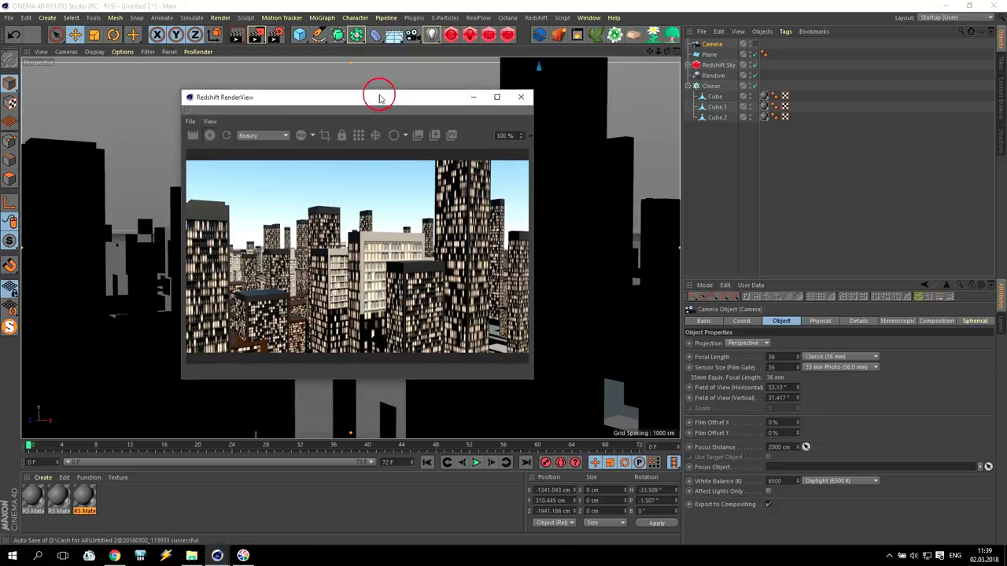
left_click_drag(382, 96, 366, 53)
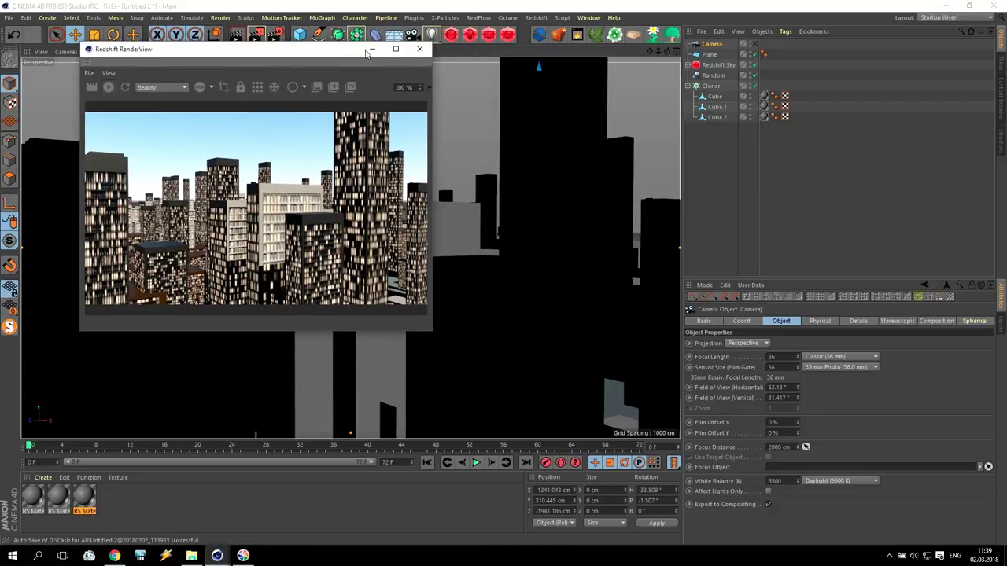
- Set the Redshift Sky's Horizon Height to -1
left_click(687, 66)
left_click(710, 66)
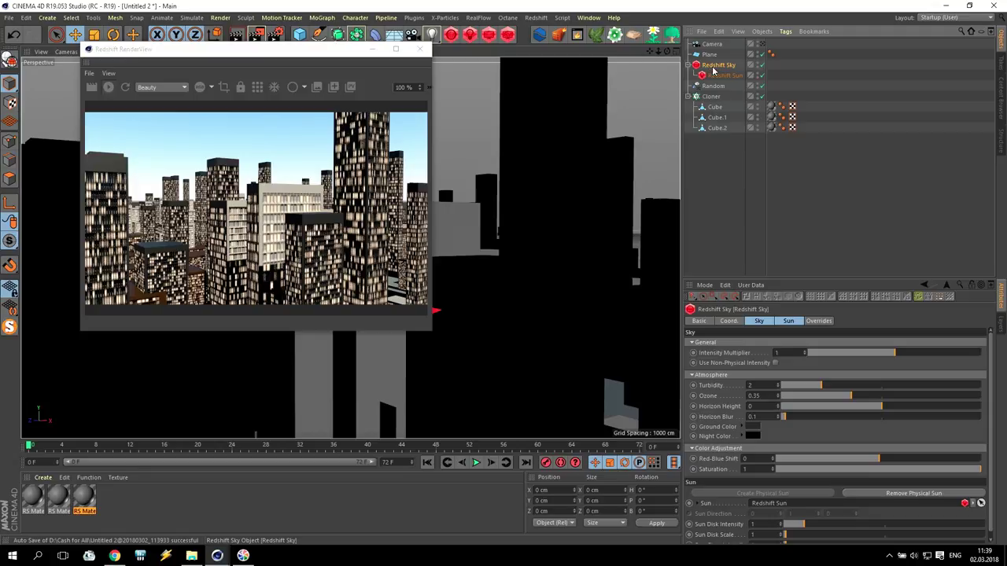
left_click(707, 405)
type("-1")
key("Return")
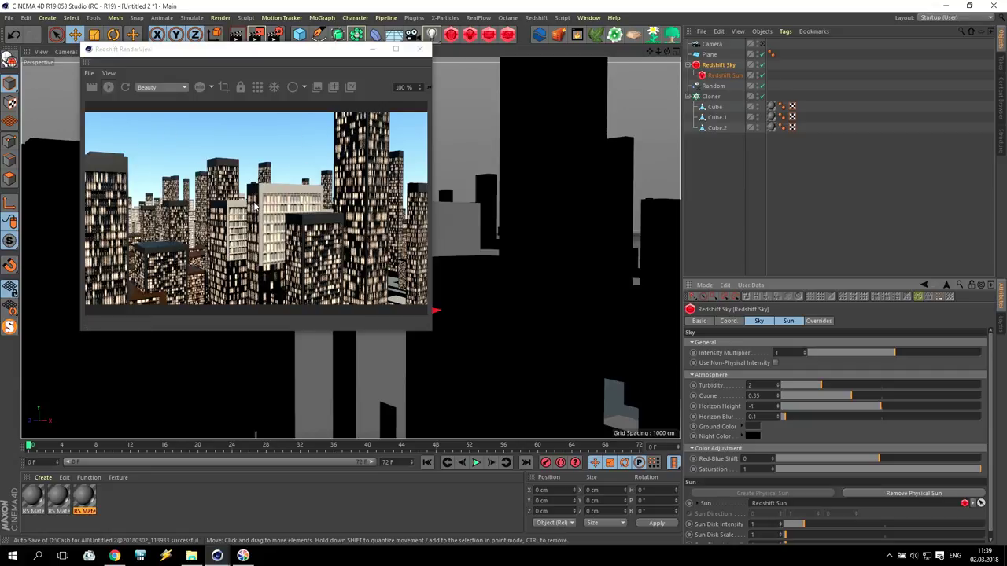
- Set the sky's Night Color to dark blue with hue 238°, saturation 100% and value about 15%
left_click(757, 436)
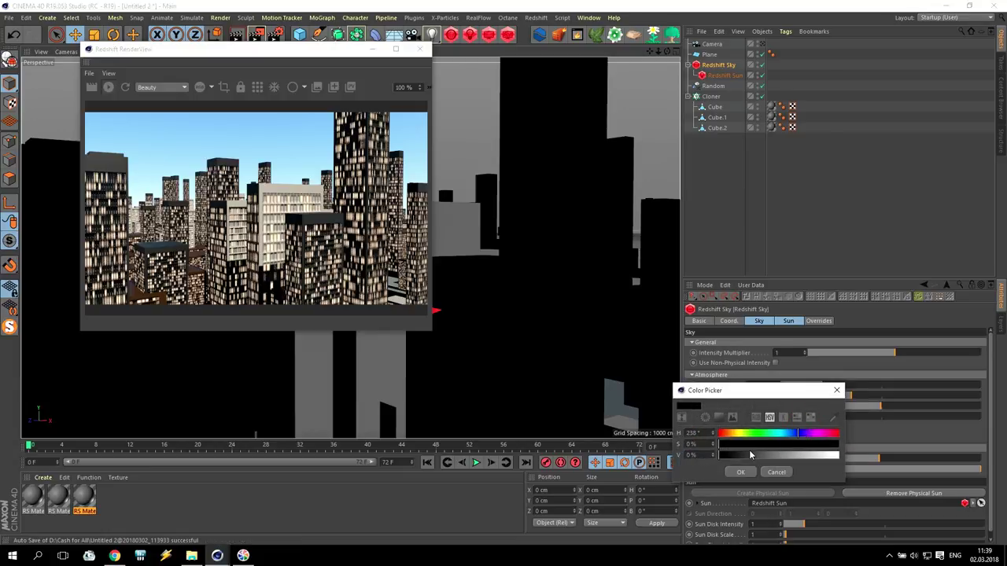
left_click_drag(789, 444, 915, 447)
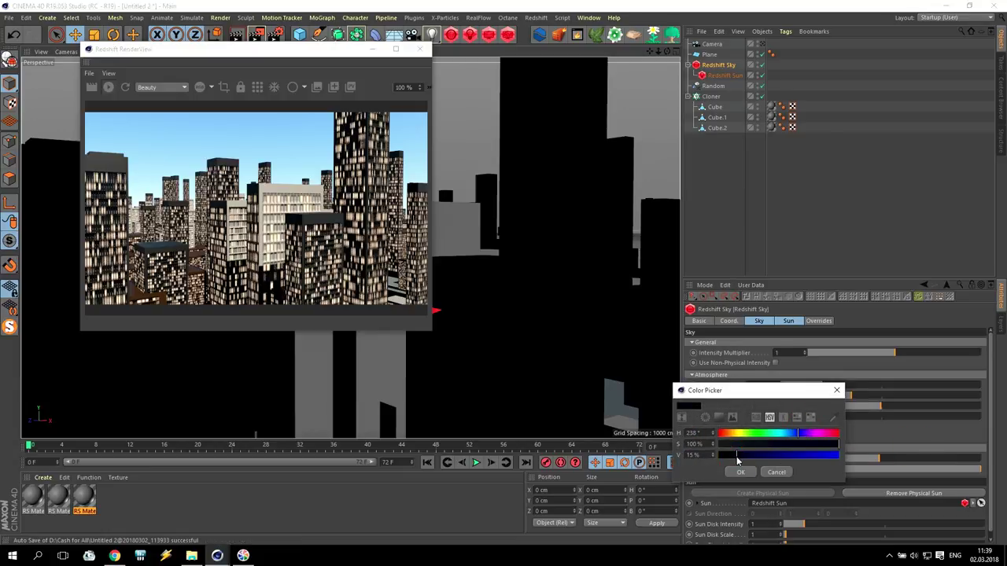
left_click(741, 471)
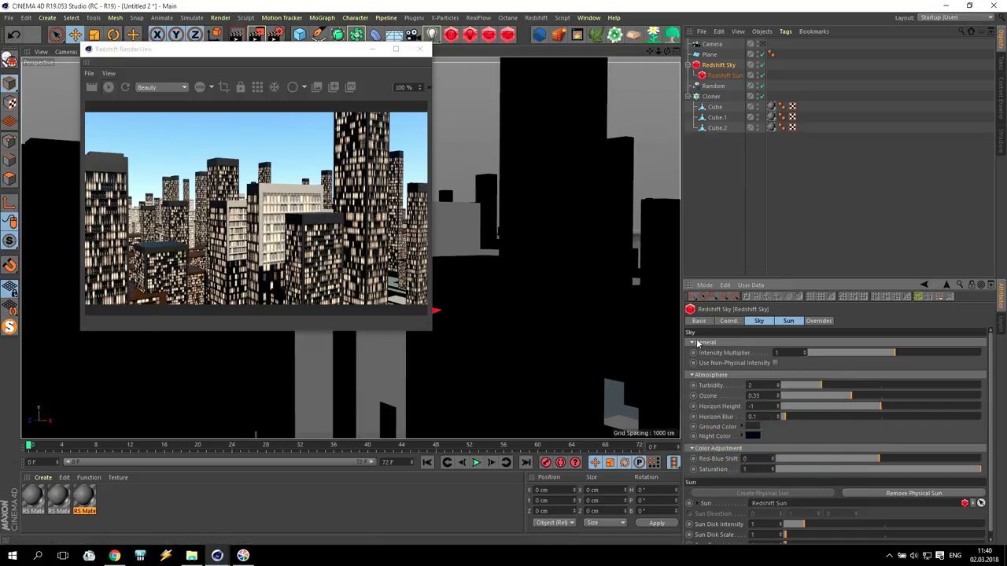
- Rotate the Redshift Sun low to the horizon behind the skyline, at about H 163.4°, P -3.9° and B 68.6°
left_click(716, 74)
left_click_drag(334, 50, 835, 88)
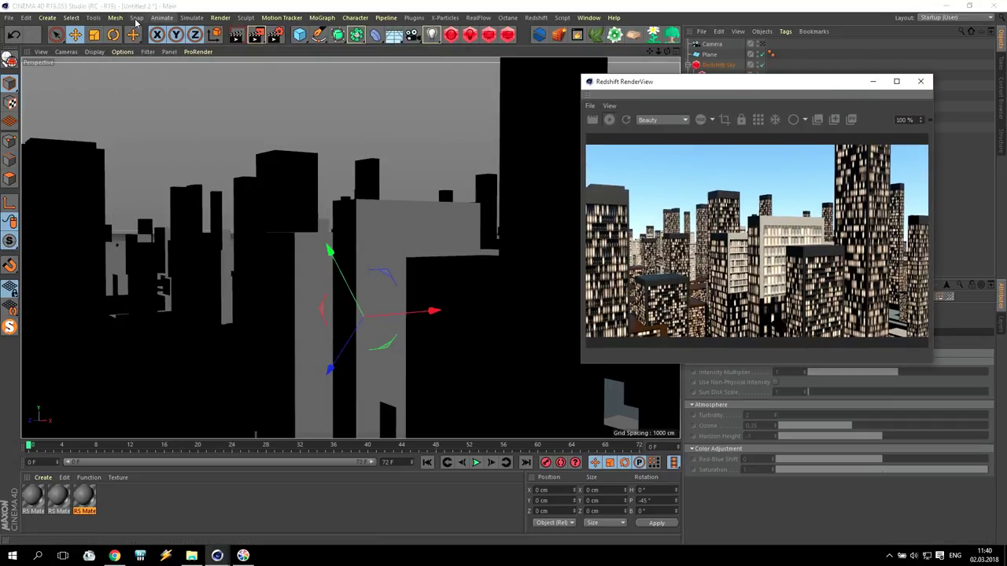
left_click(113, 34)
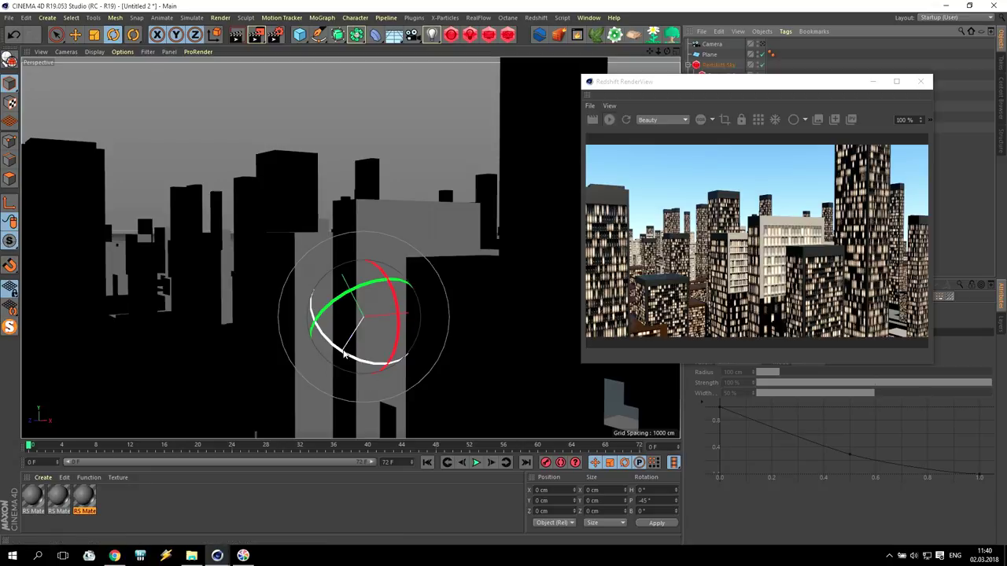
left_click_drag(346, 336, 405, 293)
left_click_drag(333, 346, 350, 324)
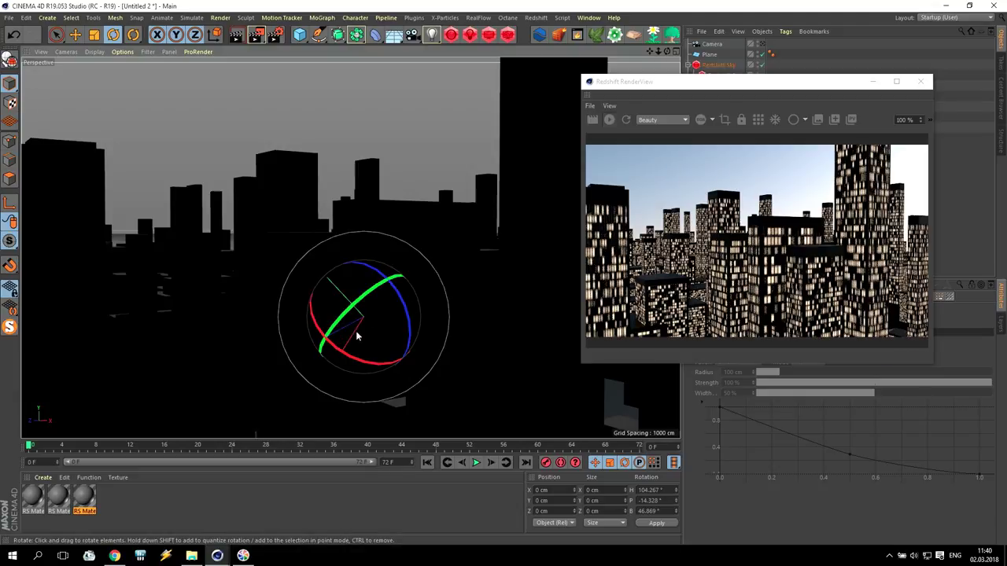
left_click_drag(355, 332, 372, 315)
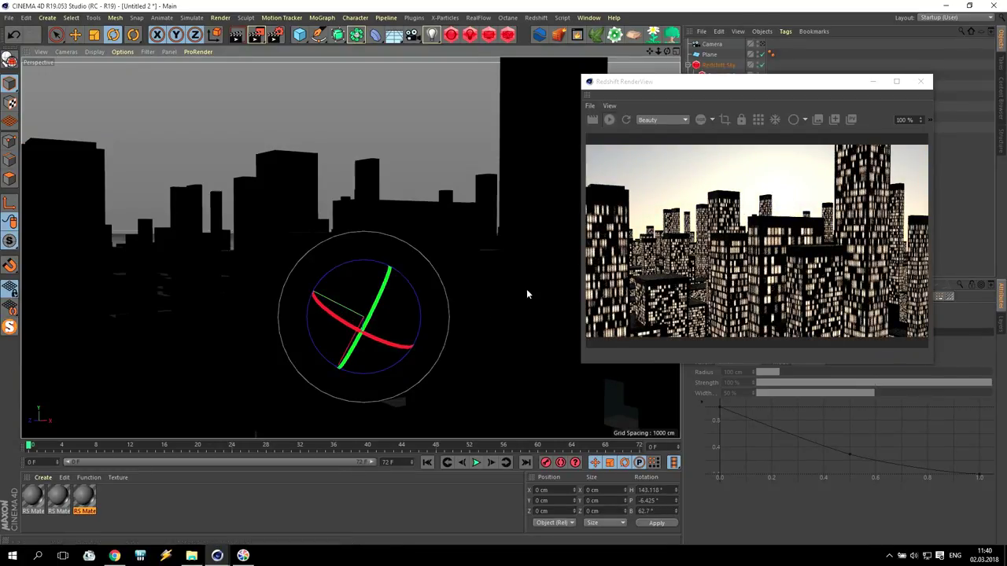
left_click_drag(401, 345, 360, 318)
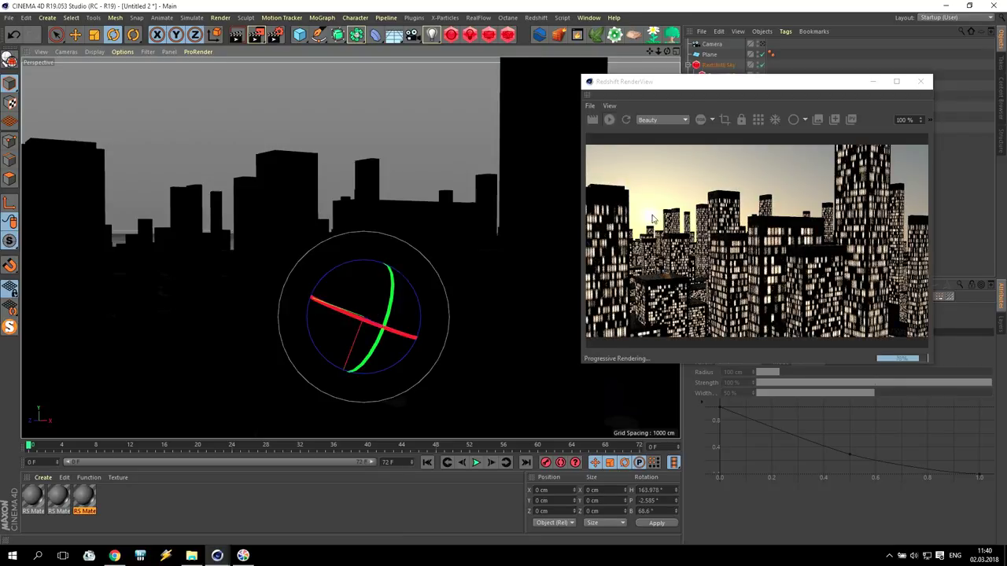
left_click_drag(393, 297, 391, 302)
- Look through the Redshift Sun's light settings and raise its volume Contribution Scale to 1
left_click_drag(757, 84, 236, 51)
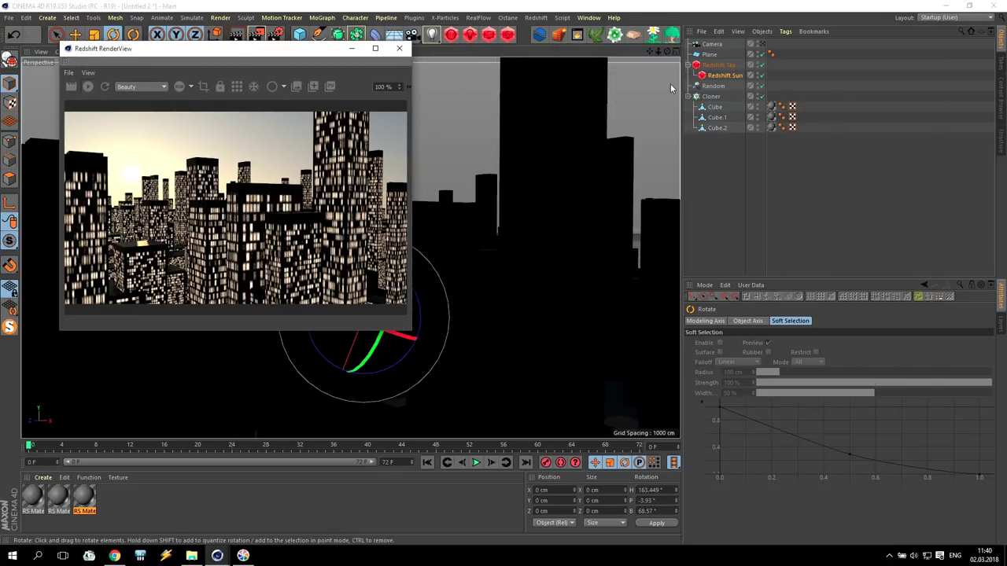
left_click(710, 76)
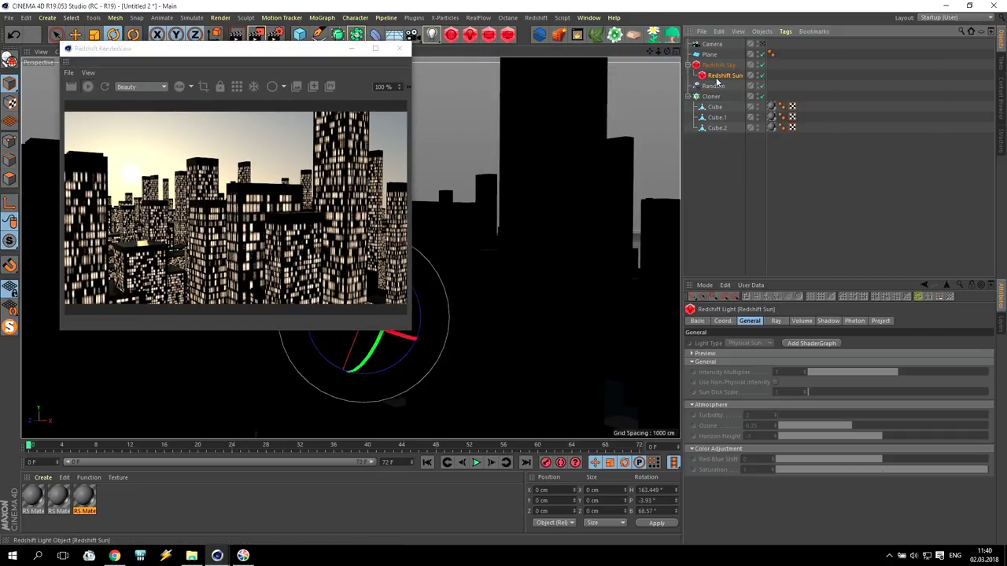
left_click(777, 321)
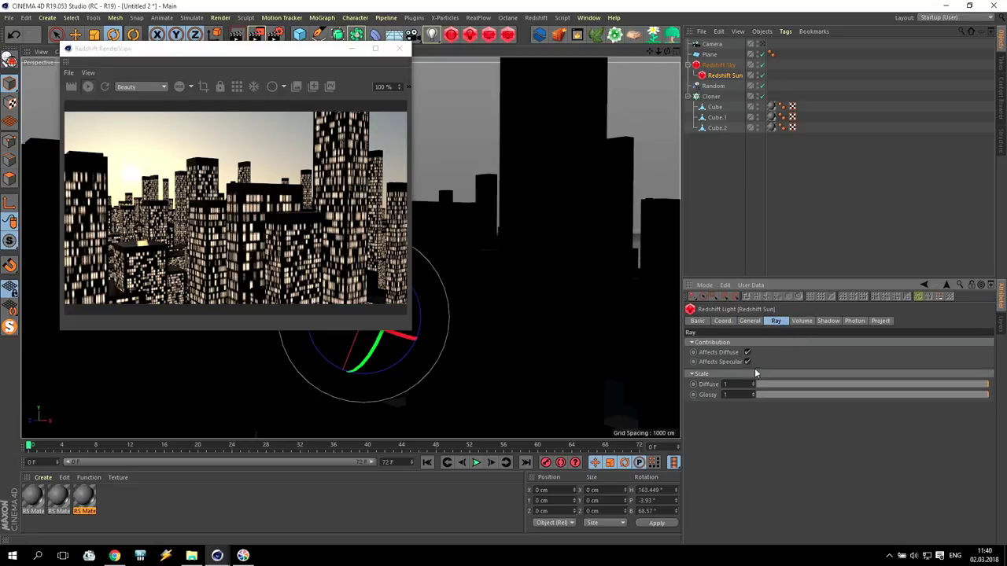
left_click(751, 321)
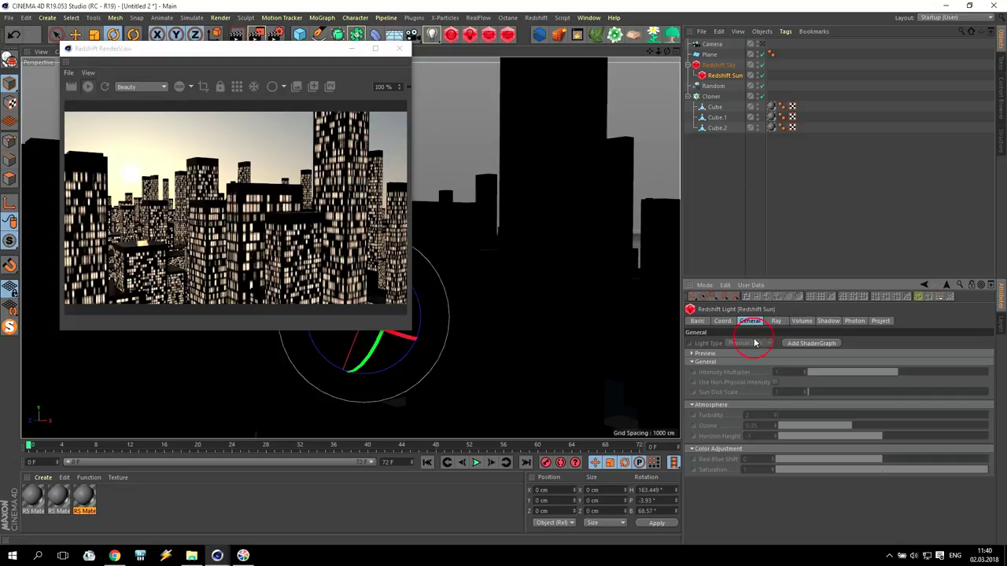
left_click(812, 322)
left_click(834, 322)
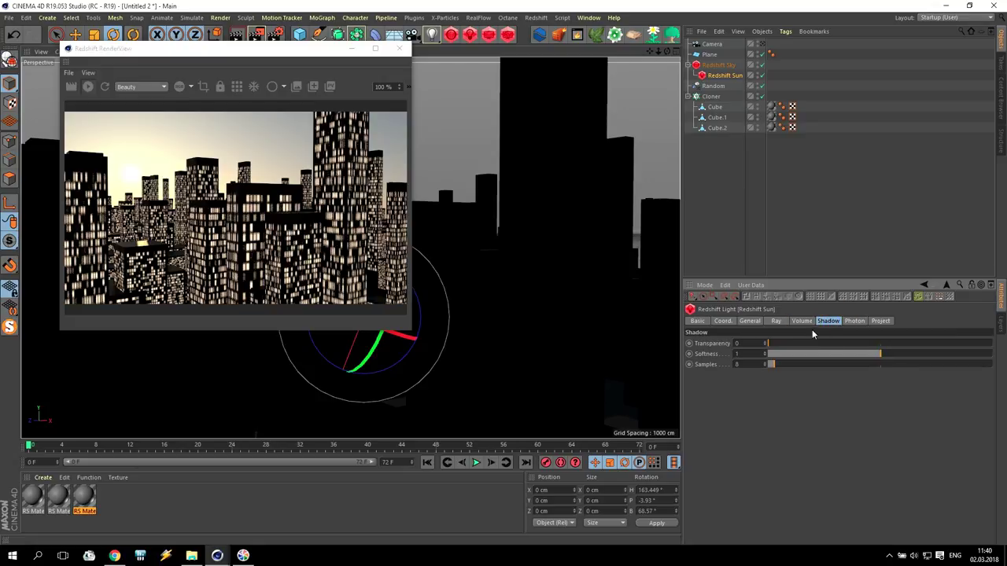
left_click(855, 321)
left_click(880, 322)
left_click(802, 322)
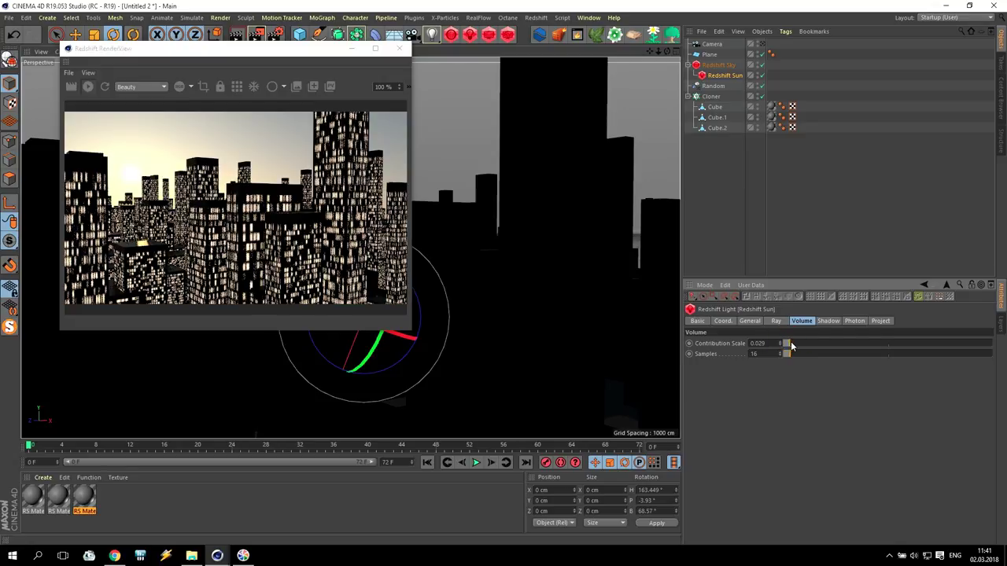
left_click_drag(789, 346, 936, 352)
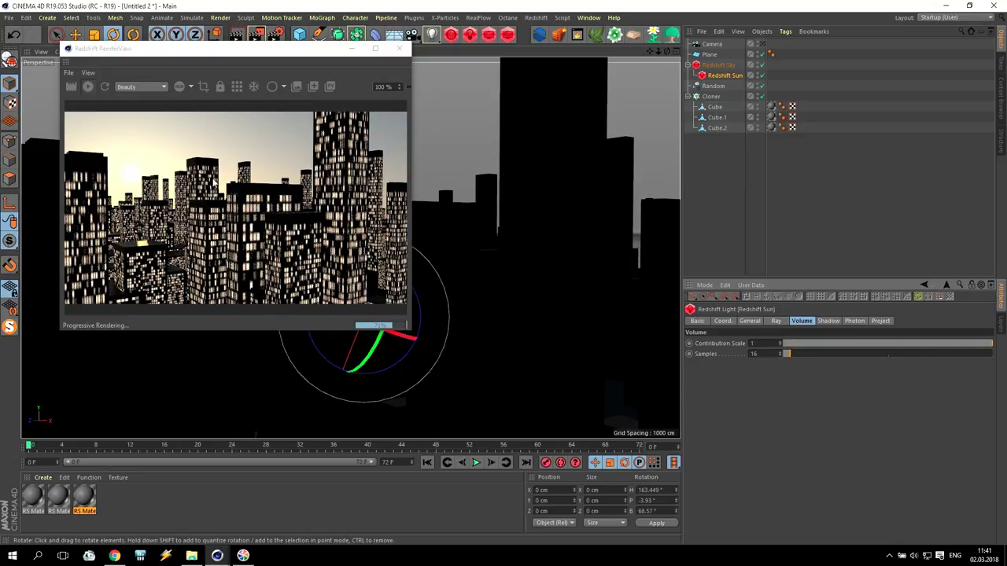
- Add a Redshift Environment for volumetric haze and set its Scattering to 0.005
left_click(537, 17)
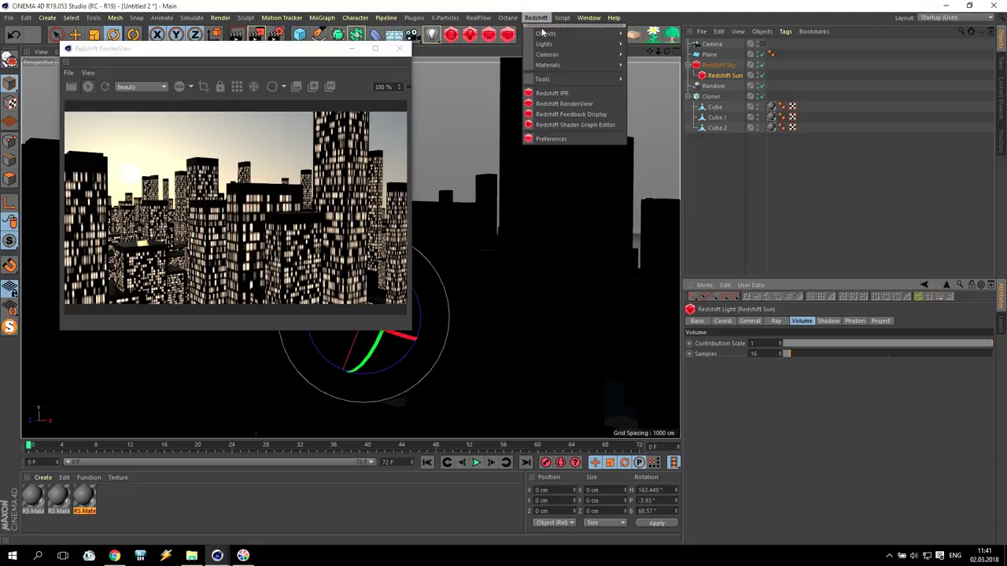
mouse_move(542, 36)
left_click(665, 37)
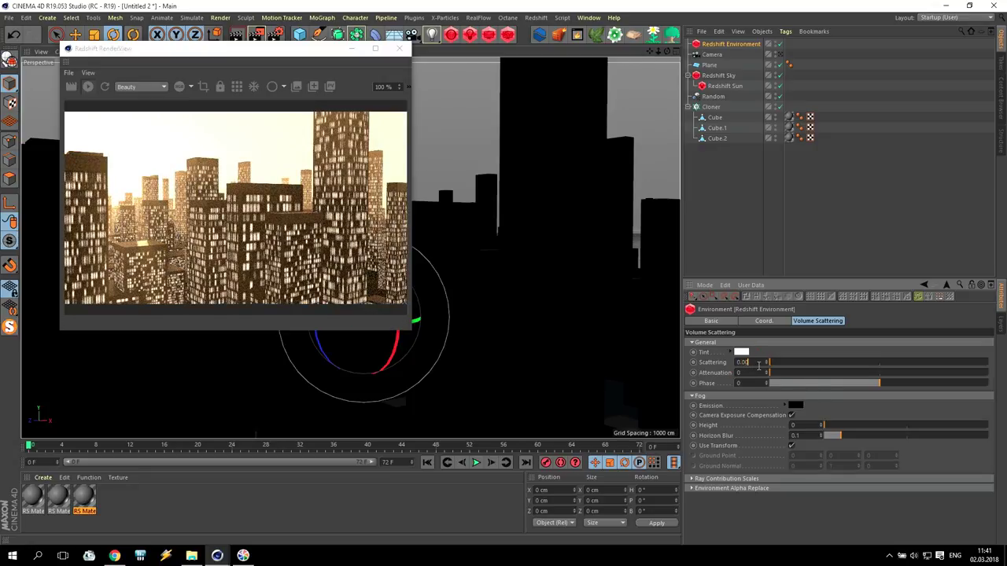
key("Return")
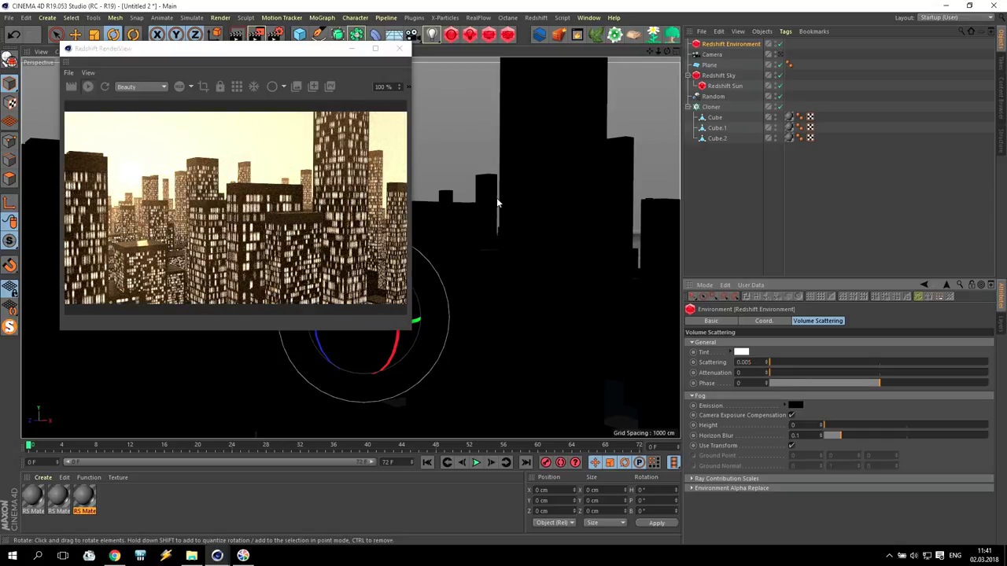
- Try a Red-Blue Shift of 10 on the Redshift Sky, and settle on a value of 1
left_click(725, 85)
left_click(722, 76)
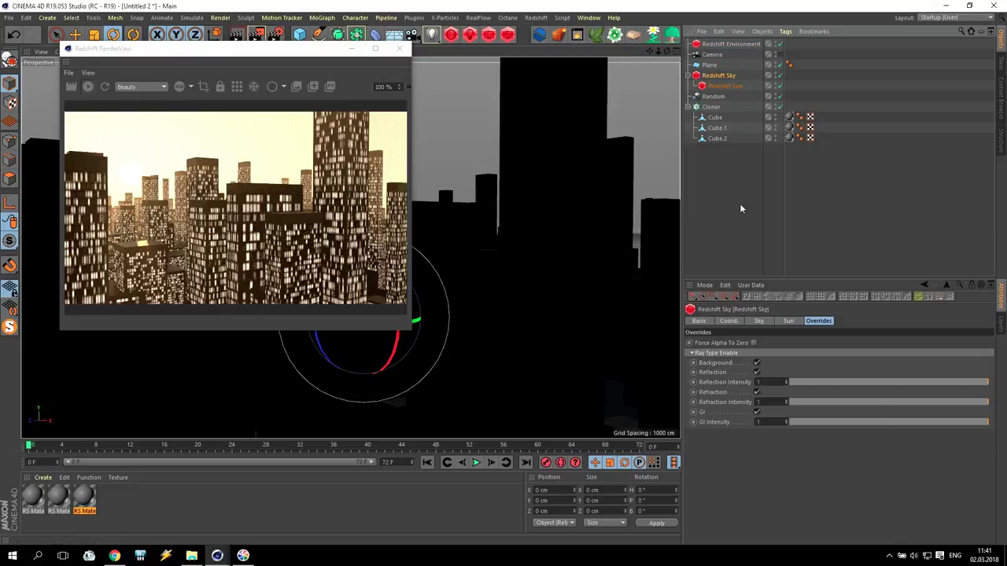
left_click(759, 321)
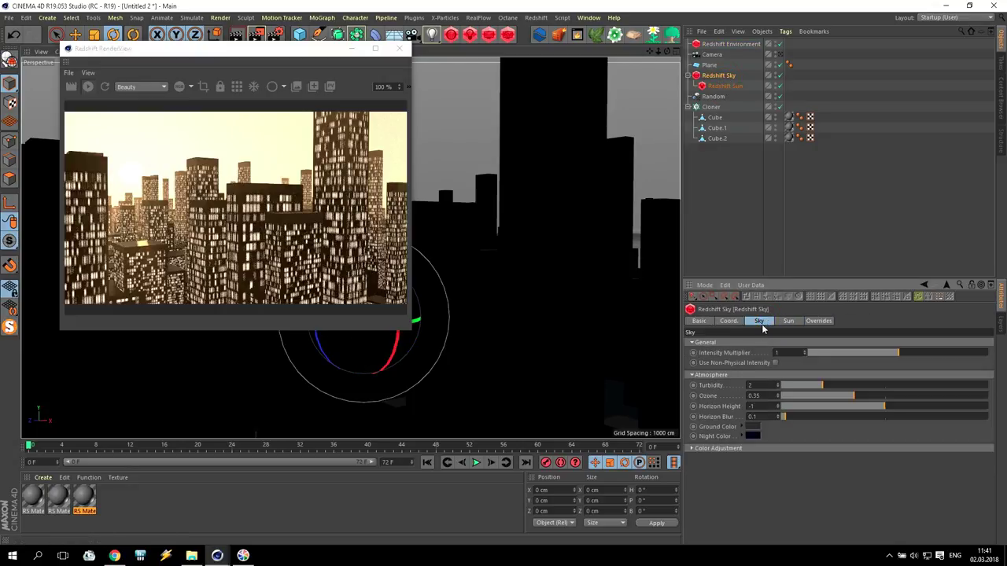
left_click(693, 449)
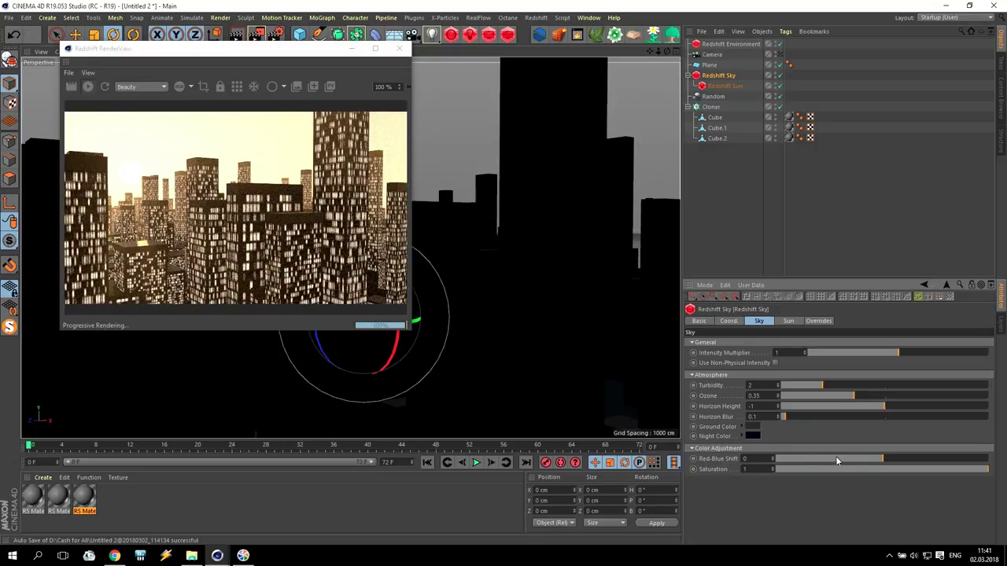
left_click_drag(888, 458, 989, 466)
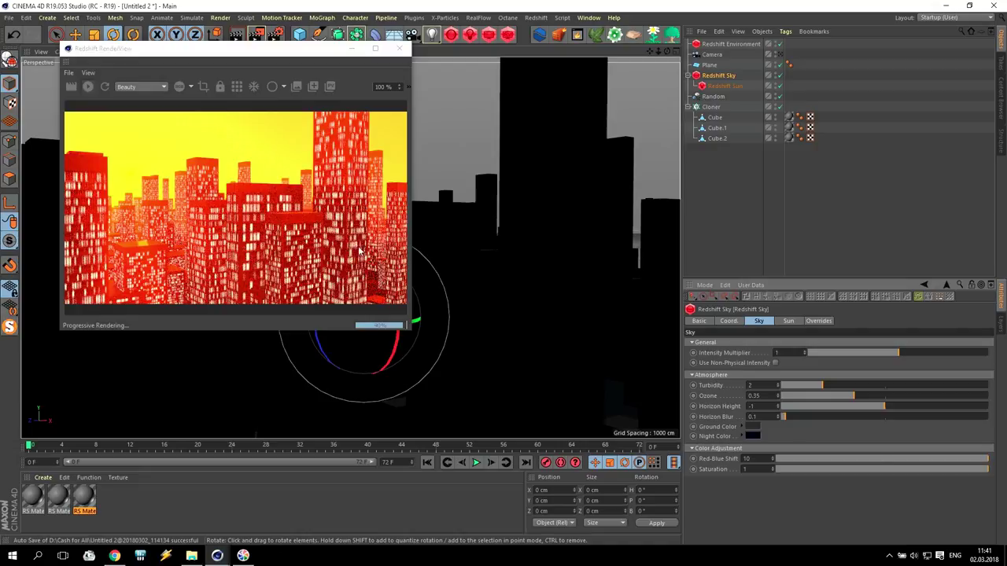
left_click_drag(852, 465, 877, 462)
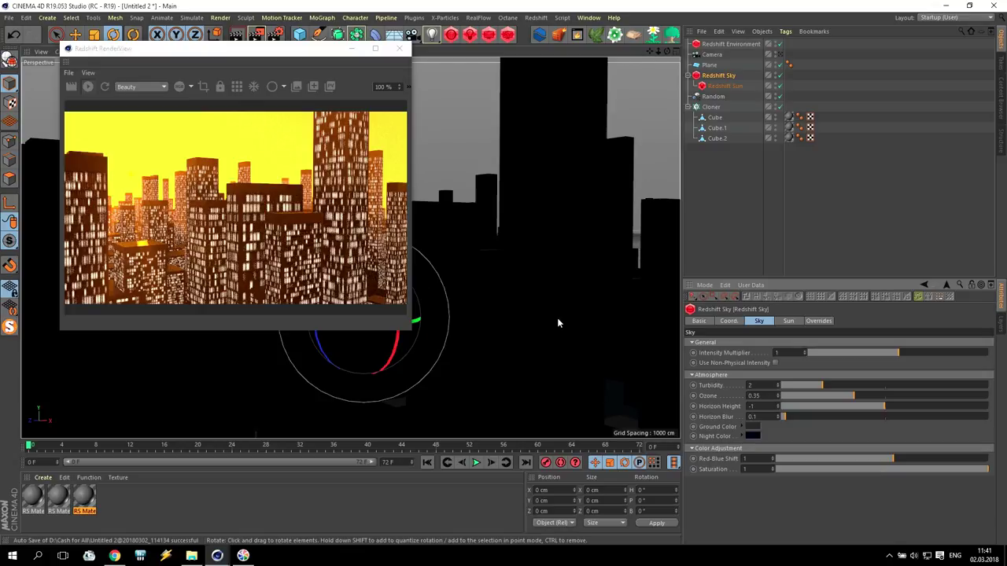
- Try a smaller Sun Disk Scale on the Redshift Sky, and set it back to 1
left_click(788, 321)
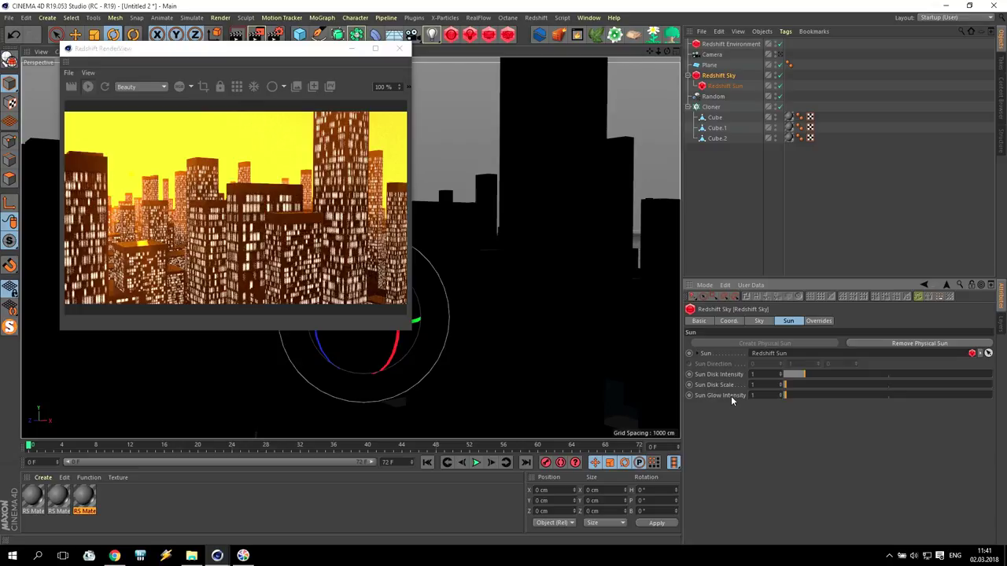
left_click_drag(814, 385, 783, 395)
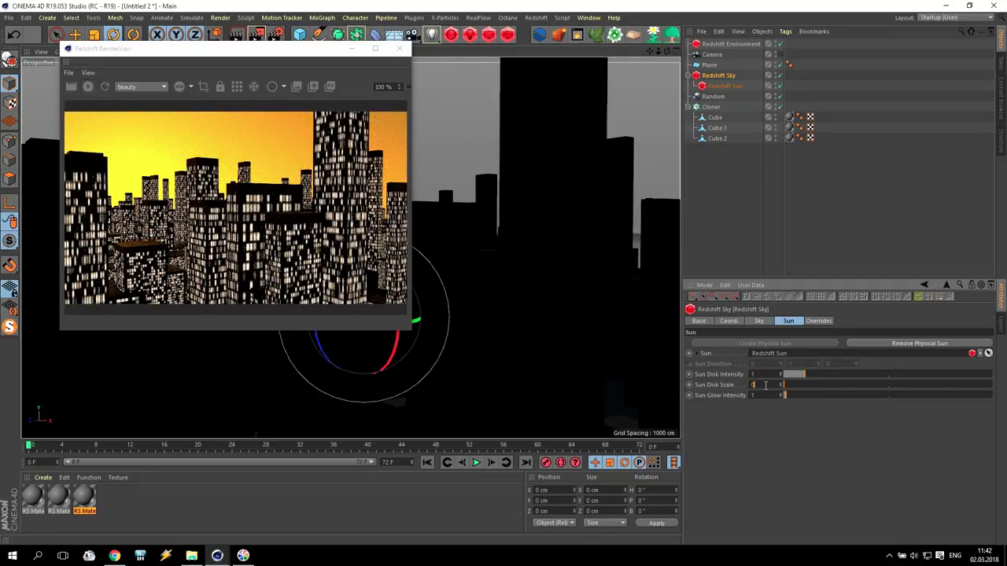
type(".1")
key("Return")
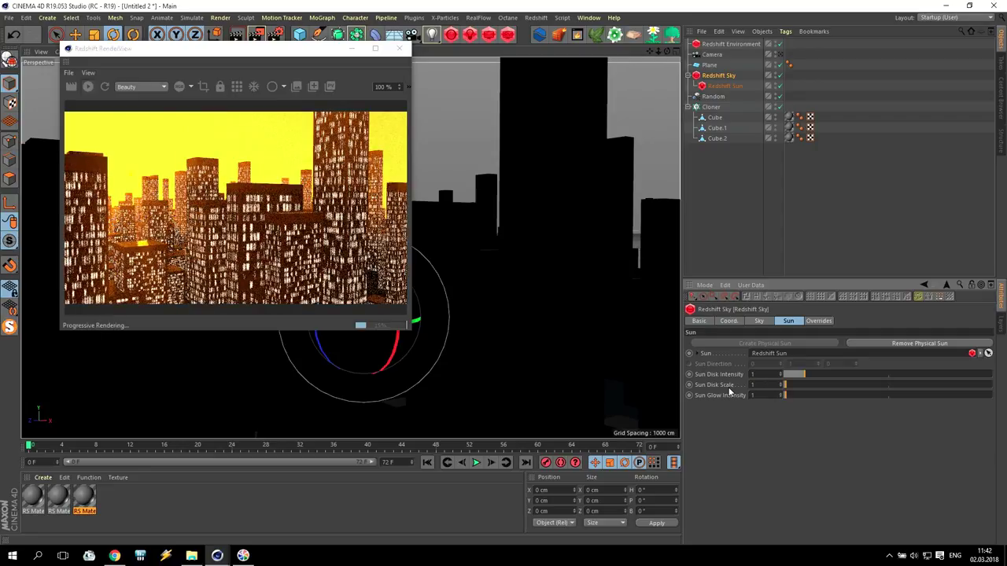
- Disable GI and Refraction in the Redshift Sky's ray type overrides
left_click(818, 321)
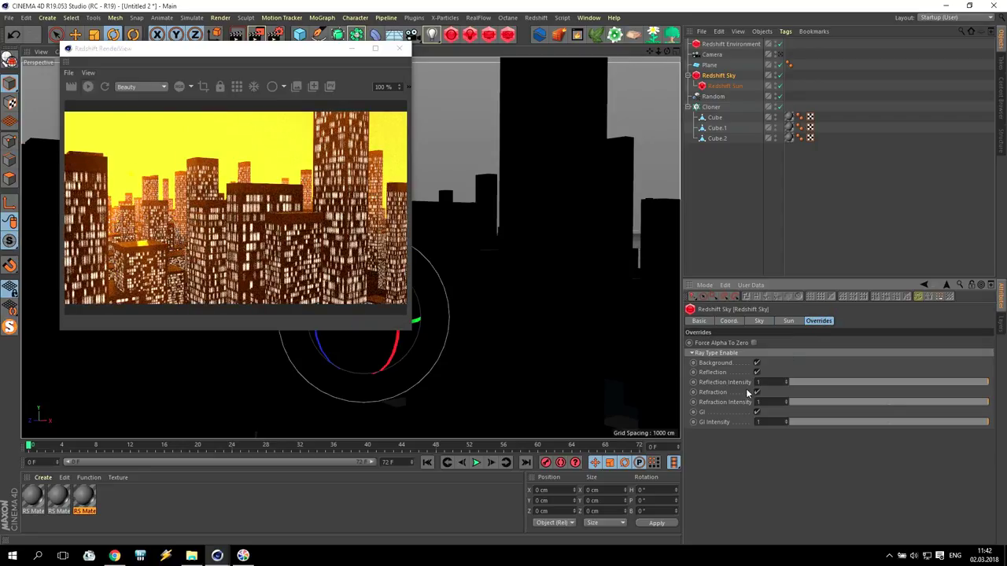
left_click(756, 412)
left_click(757, 392)
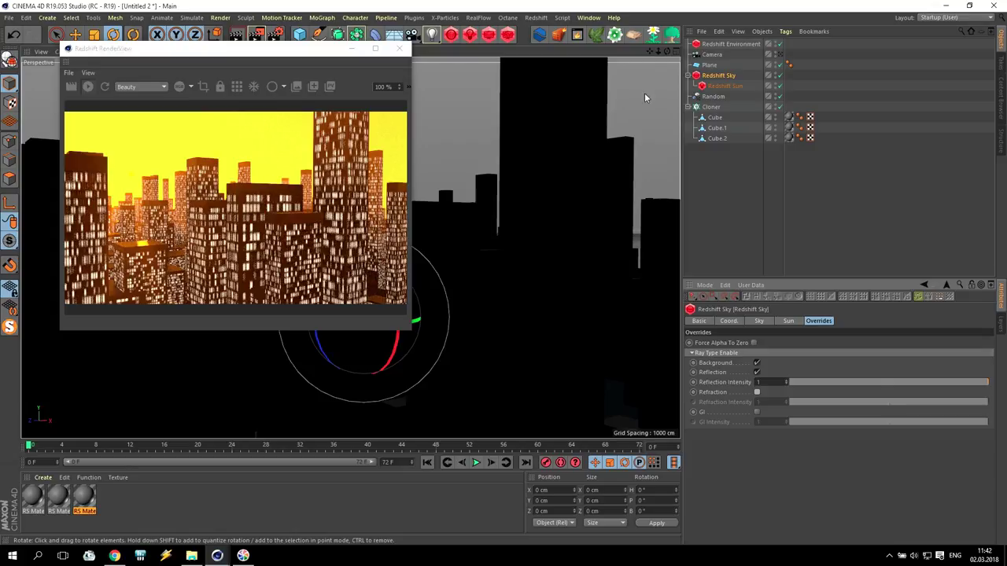
- Look over the Redshift Sun and Sky settings, try a Sun Disk Intensity of 10, and set it back to 1
left_click(727, 87)
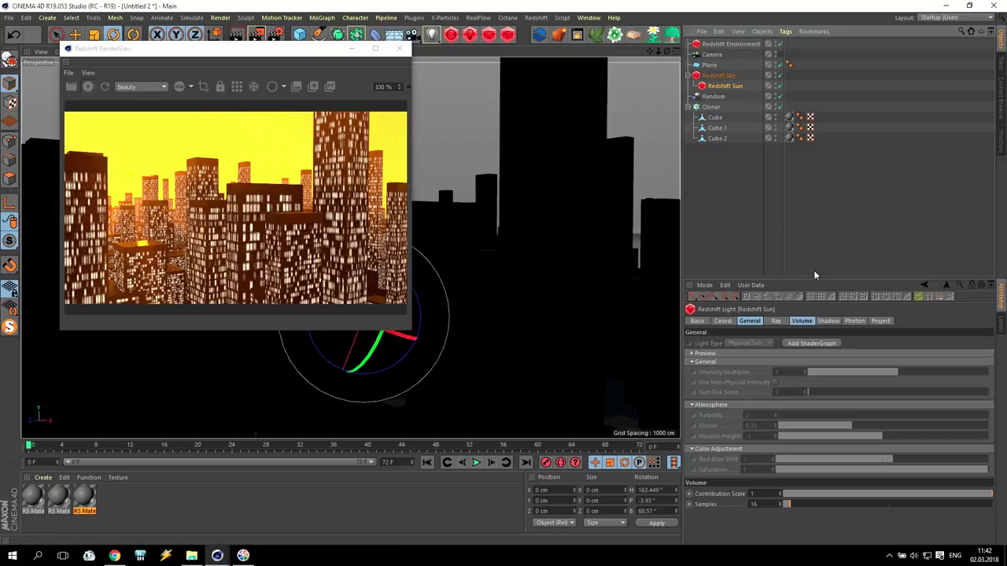
left_click(775, 322)
left_click(751, 322)
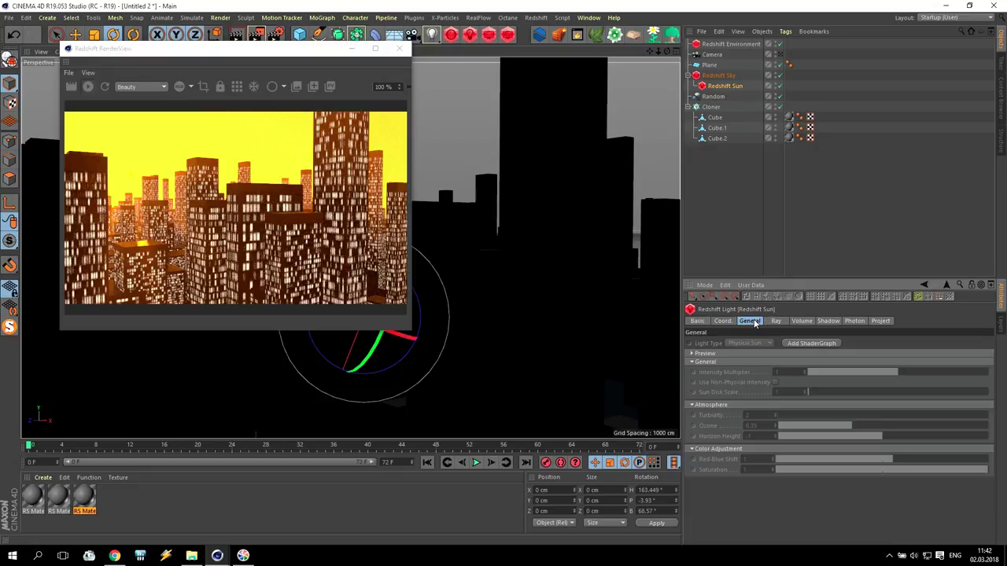
left_click(719, 75)
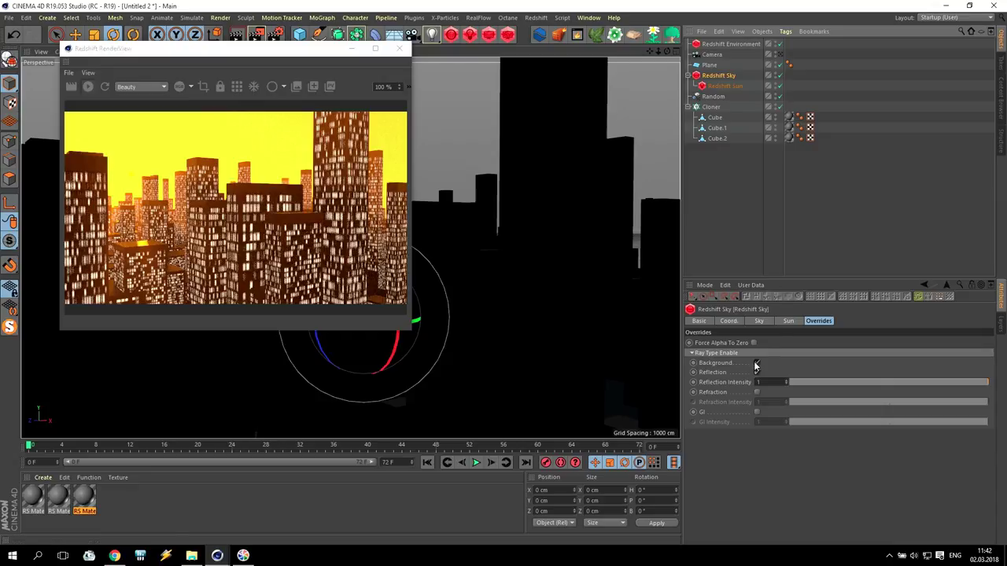
left_click(758, 321)
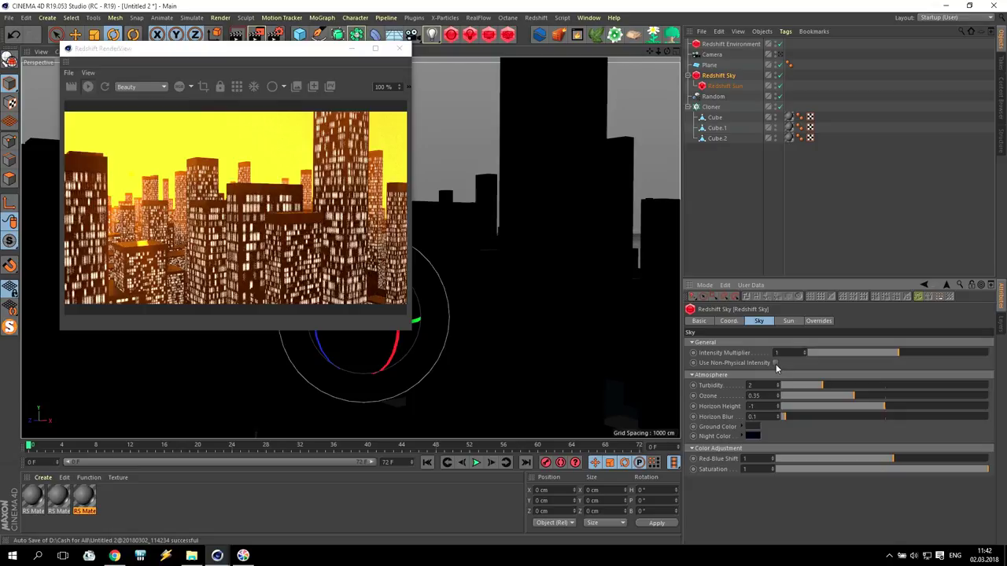
left_click(786, 321)
left_click_drag(822, 376, 993, 376)
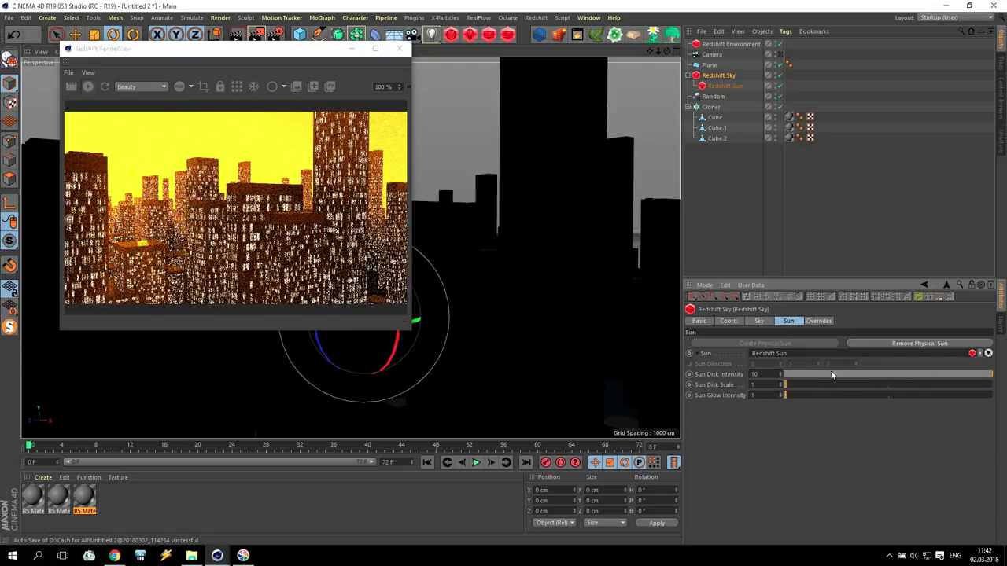
left_click_drag(771, 374, 623, 367)
type("1")
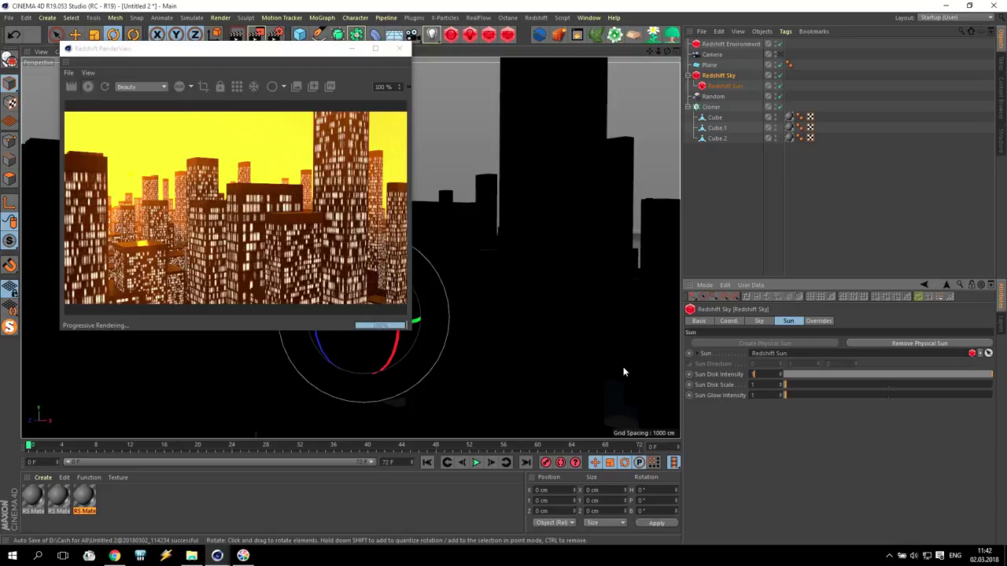
- Close the Redshift RenderView and add a TurbulenceFD Container, declining the plugin update
left_click(399, 47)
left_click(434, 112)
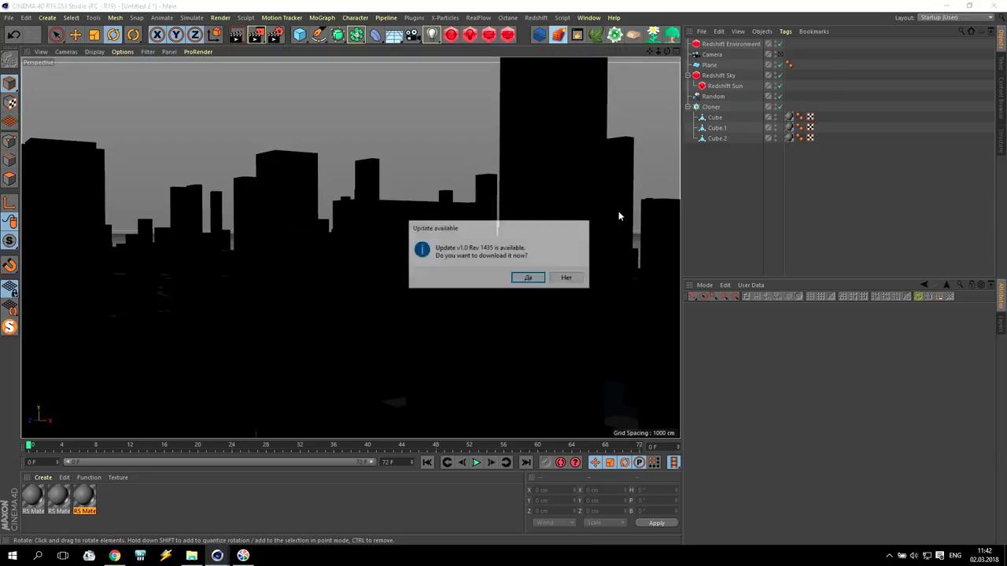
left_click(559, 281)
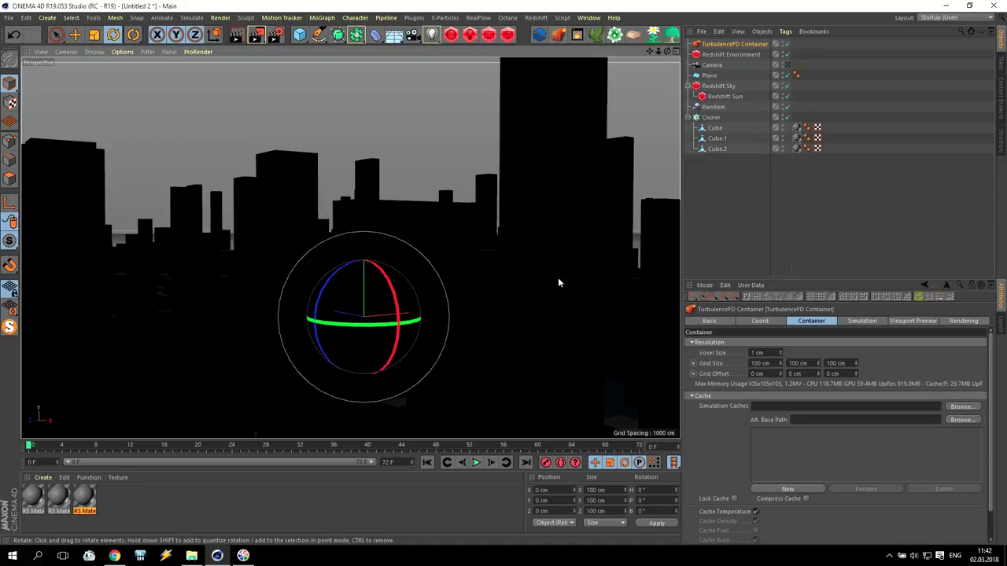
- Set the TurbulenceFD Container's grid size to 4000 x 500 x 4000 cm and its voxel size to 20 cm
left_click(775, 364)
type("4000")
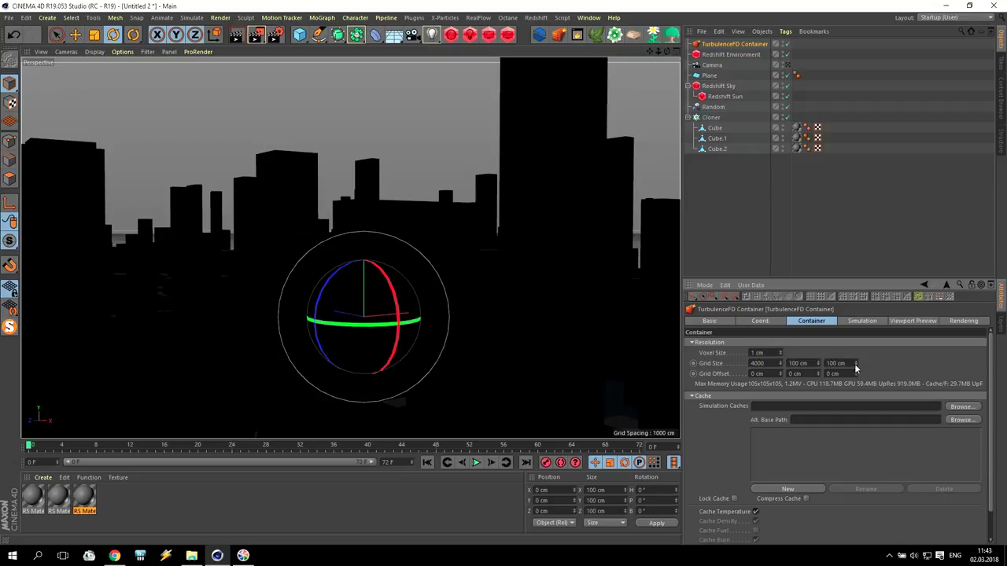
left_click(852, 364)
type("4000")
left_click(808, 364)
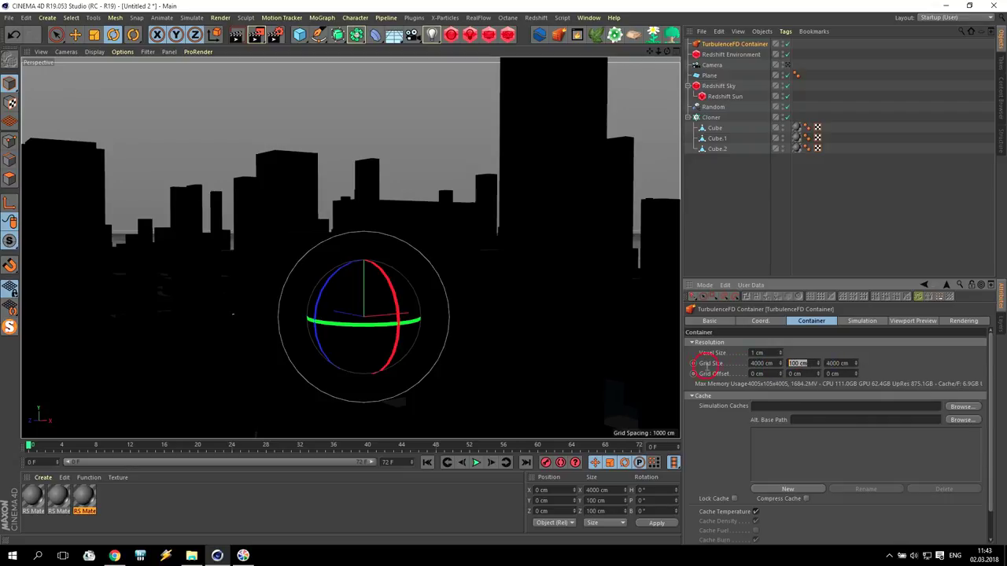
type("500")
key("Return")
left_click(774, 352)
type("20")
key("Return")
- Compare the container's extent with the city in the front view, and try isolating it before showing the whole scene again
middle_click(391, 220)
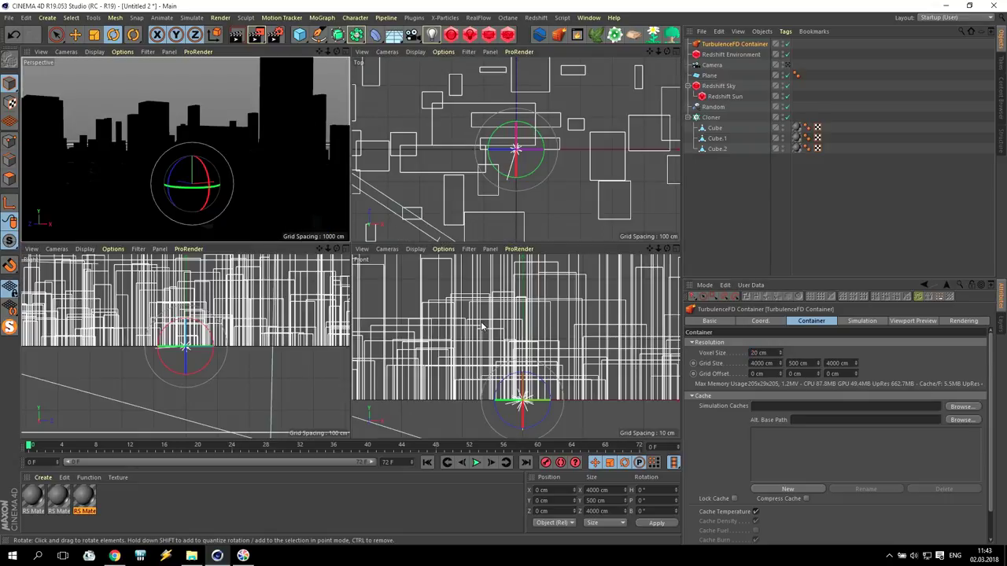
middle_click(483, 326)
scroll(485, 323, "down", 5)
scroll(484, 323, "up", 1)
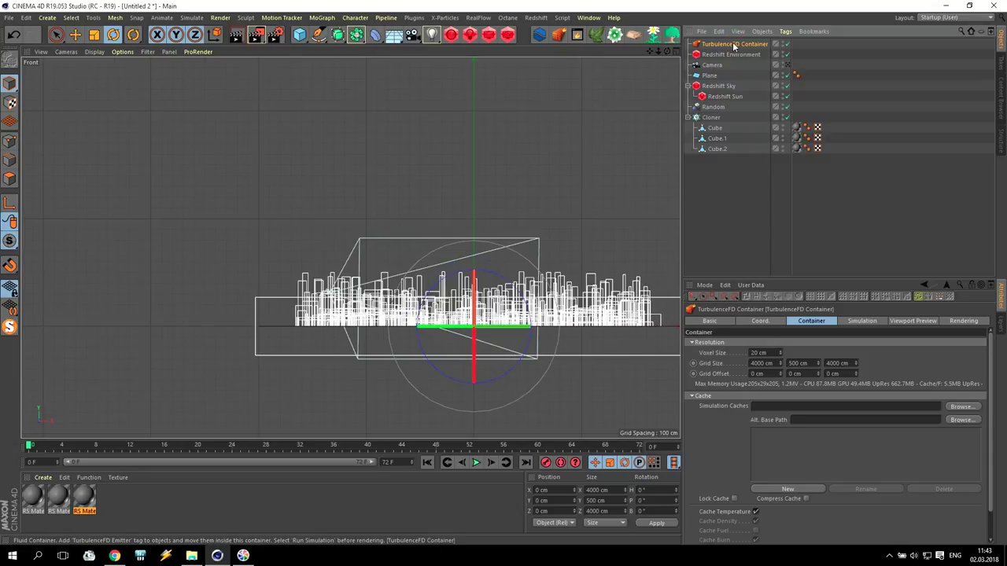
left_click(8, 330)
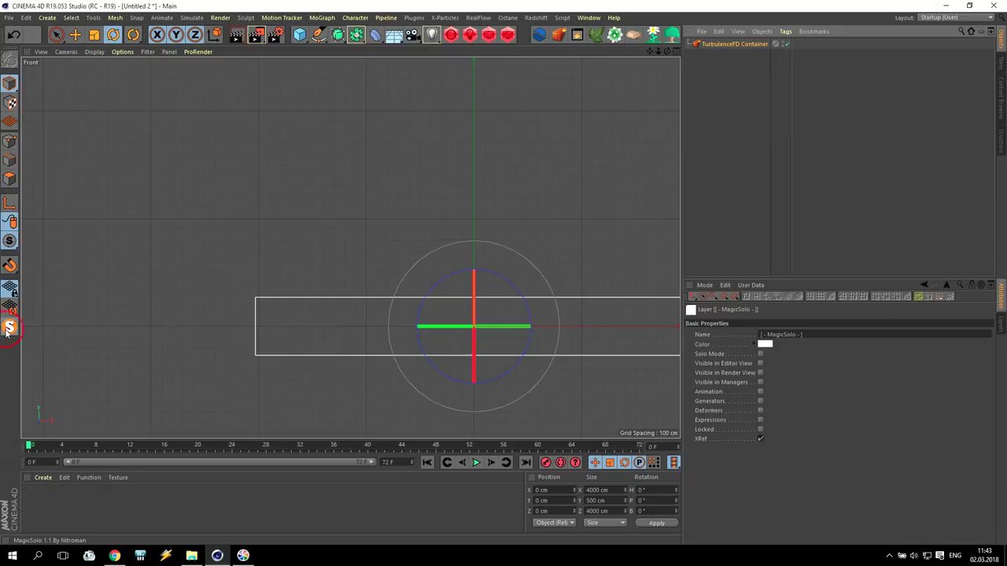
middle_click(386, 296)
middle_click(233, 205)
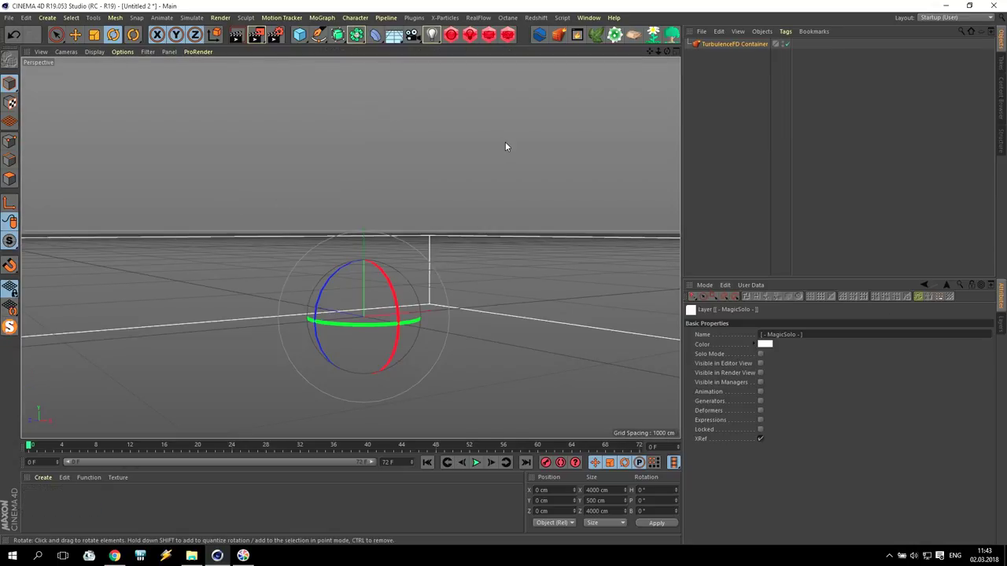
left_click(667, 51)
left_click(8, 330)
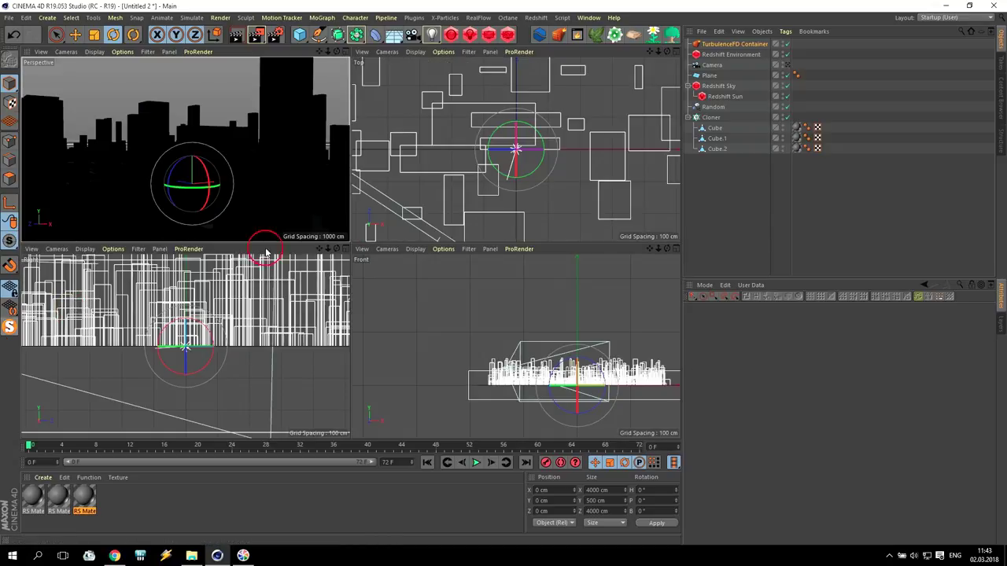
middle_click(294, 180)
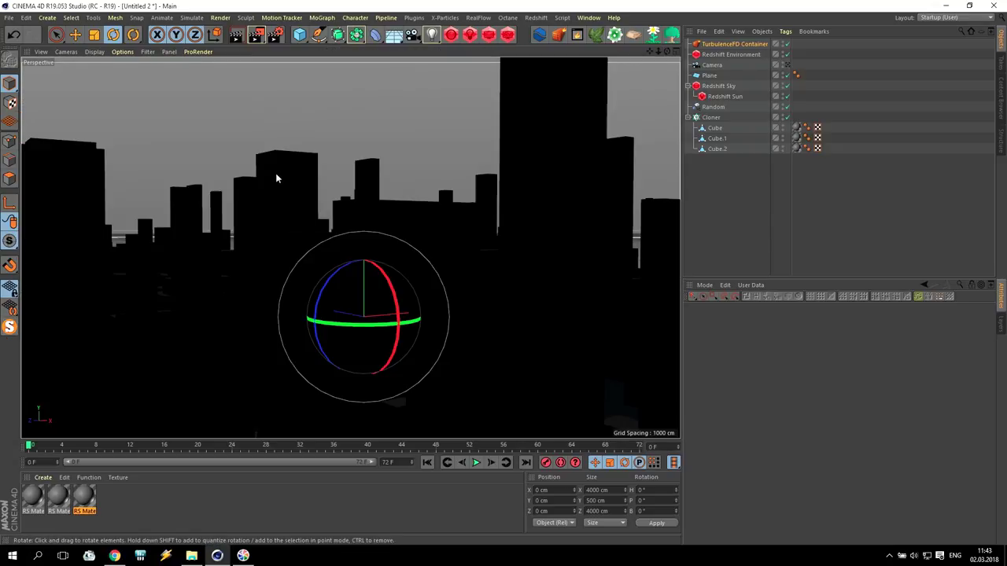
- Isolate the TurbulenceFD Container in the perspective view so its whole bounding box can be seen from above
left_click(731, 44)
left_click(9, 325)
scroll(389, 256, "down", 3)
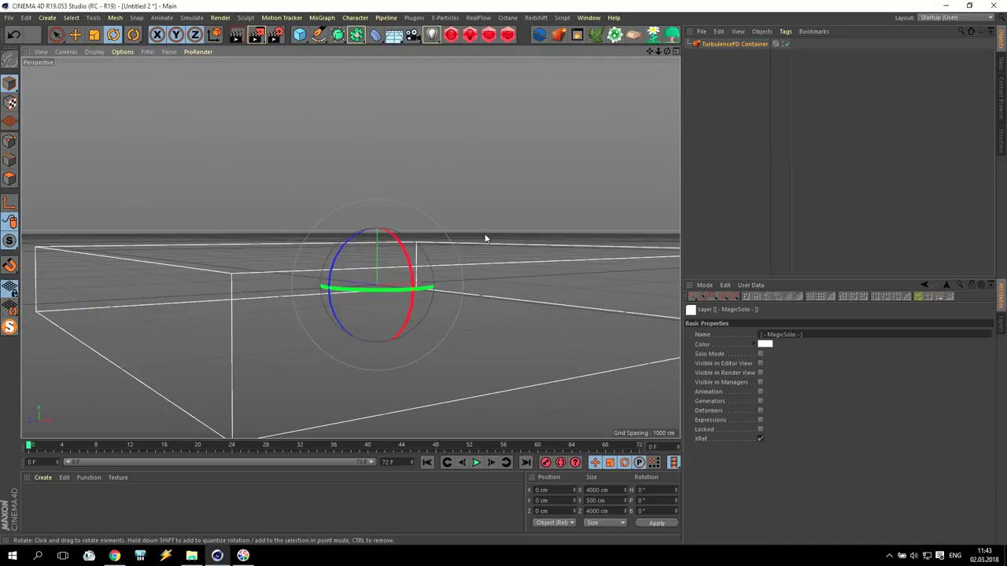
left_click_drag(664, 51, 678, 6)
- Add a plane inside the container, 4000 cm wide and 4000 cm high, with 1 width and 1 height segment
left_click_drag(300, 34, 401, 73)
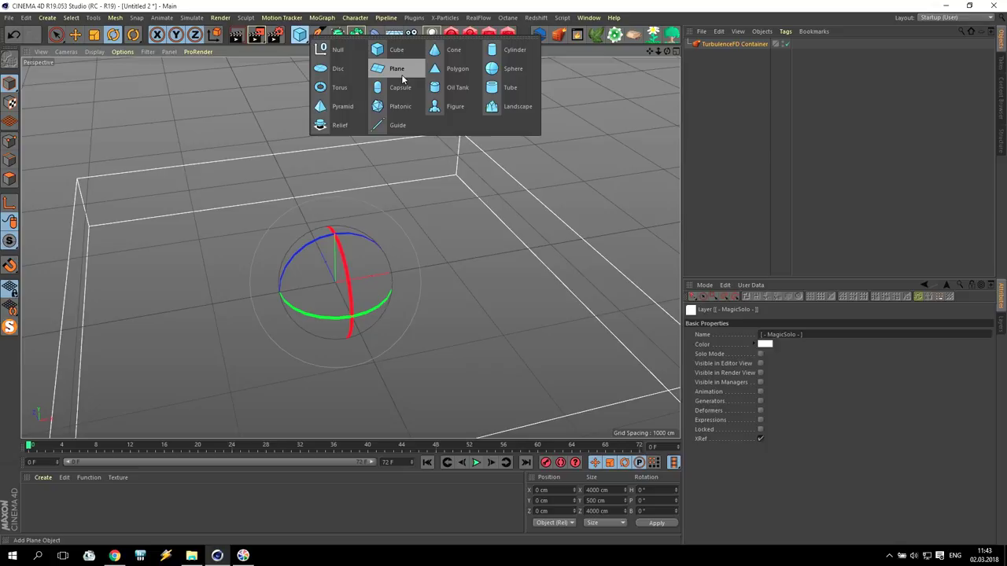
left_click(399, 72)
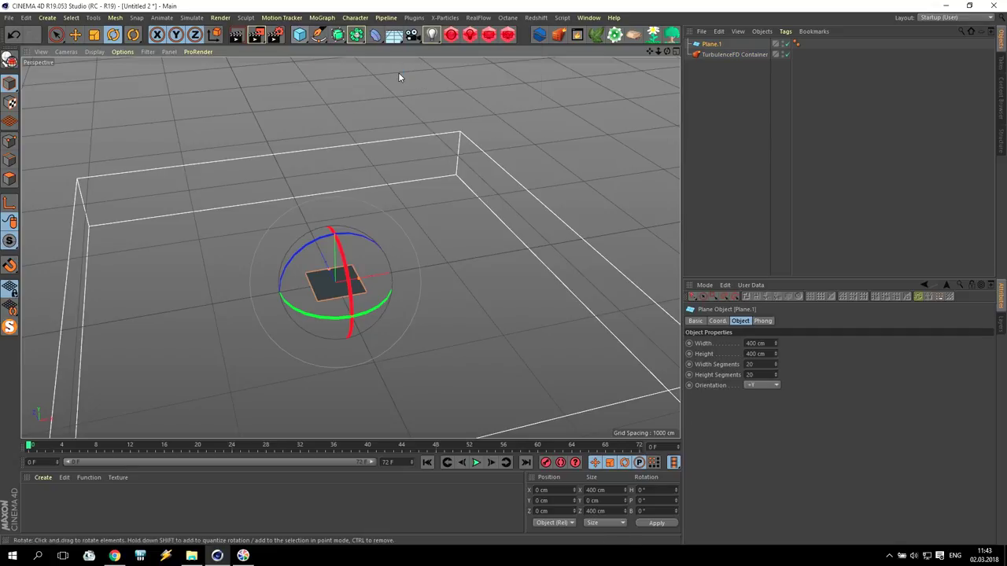
left_click(753, 354)
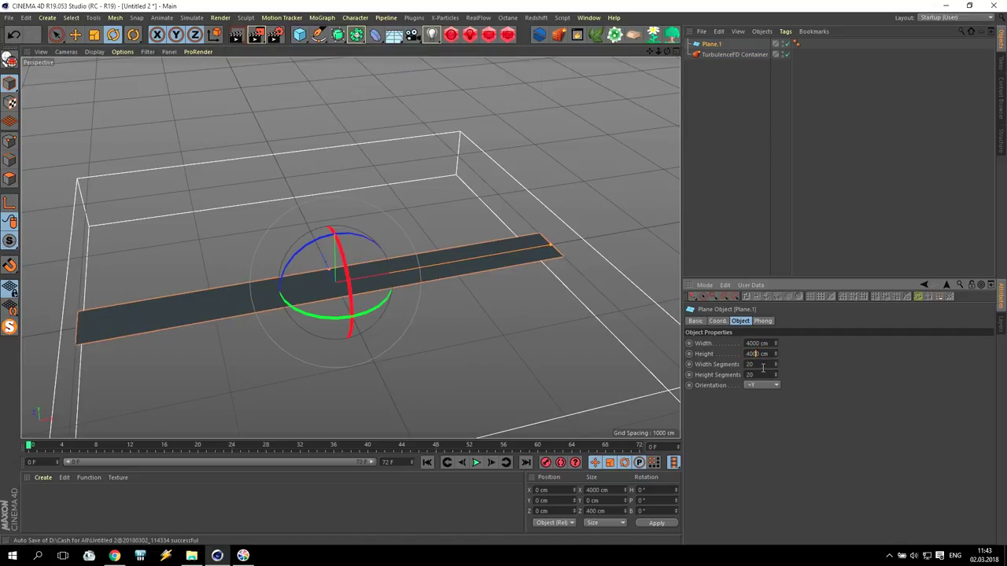
type("0")
key("Tab")
type("1")
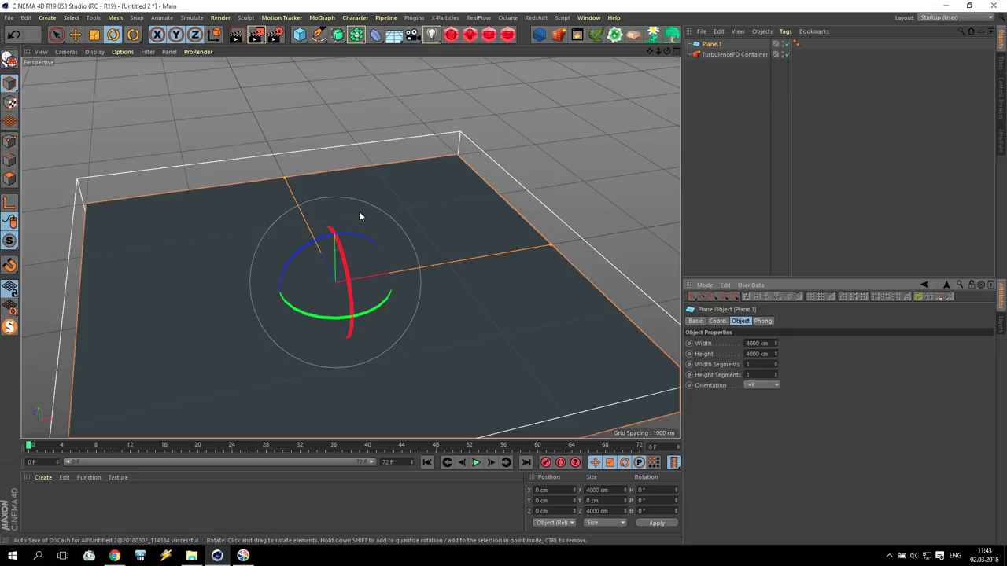
- Give the new plane a TurbulenceFD Emitter tag and set its Density Value to 1
right_click(708, 45)
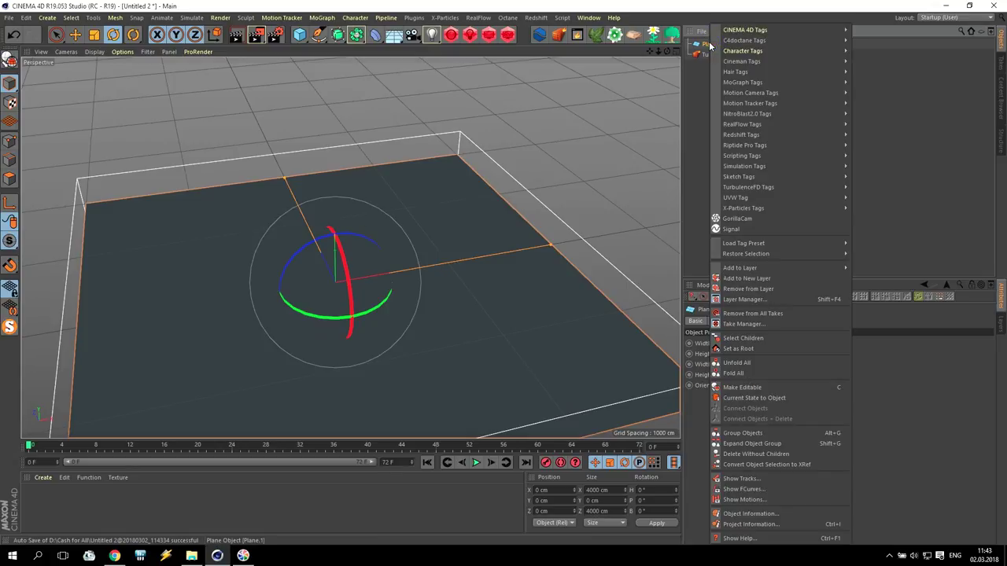
mouse_move(754, 108)
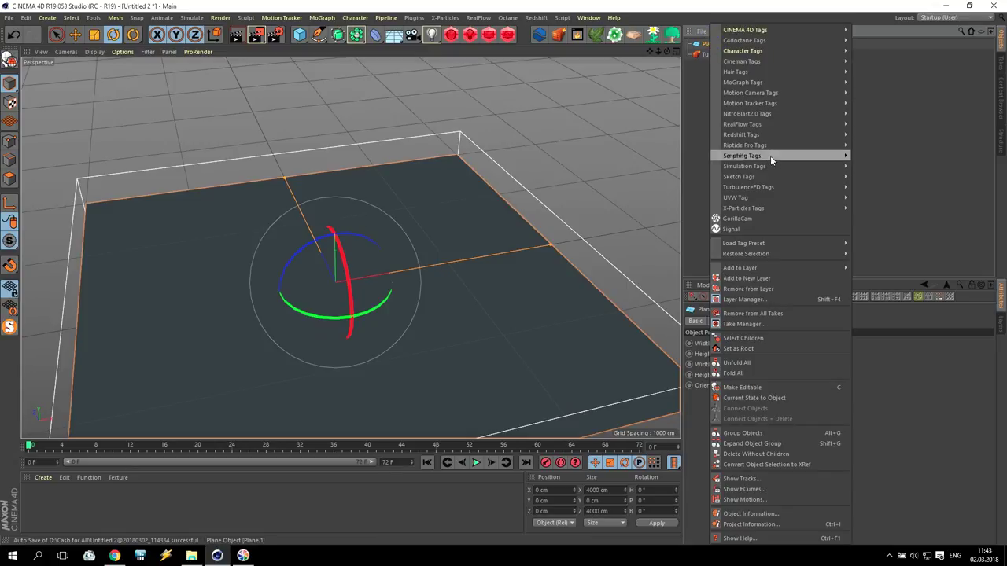
mouse_move(738, 189)
left_click(881, 187)
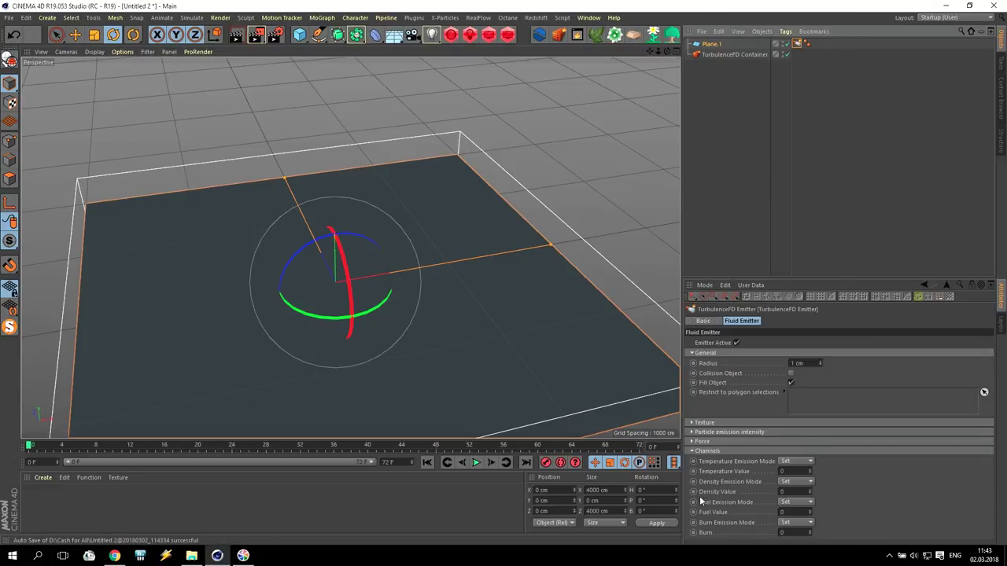
left_click(797, 492)
type("1")
key("Return")
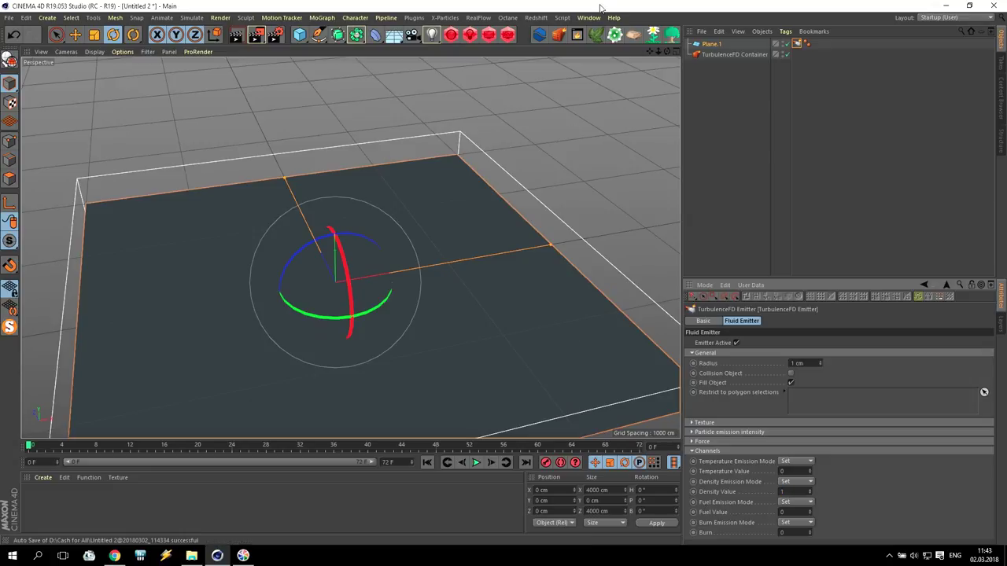
- Dismiss the simulation window and browse to the TFDCache folder on drive D: for the container's simulation caches
left_click(575, 35)
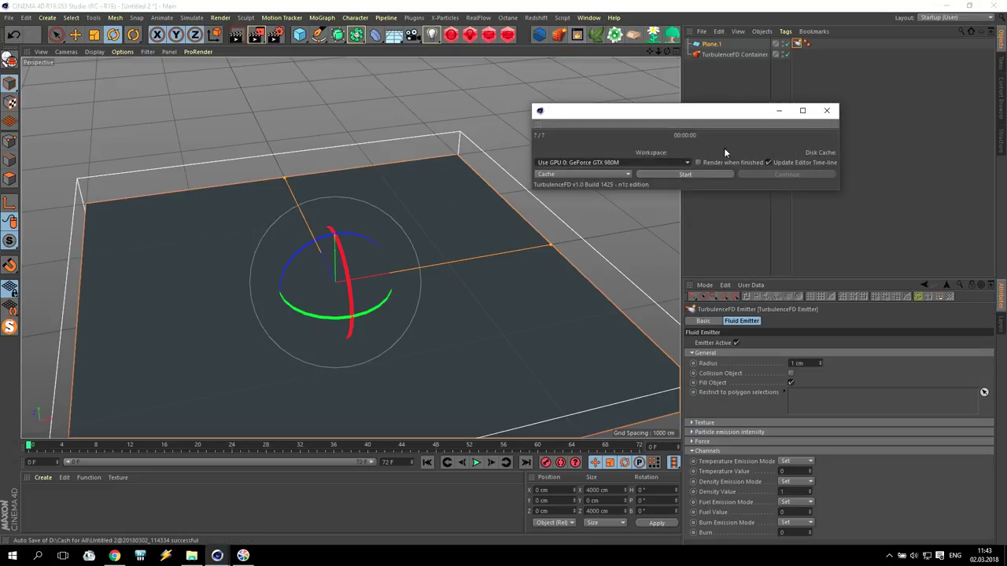
left_click(827, 111)
left_click(723, 54)
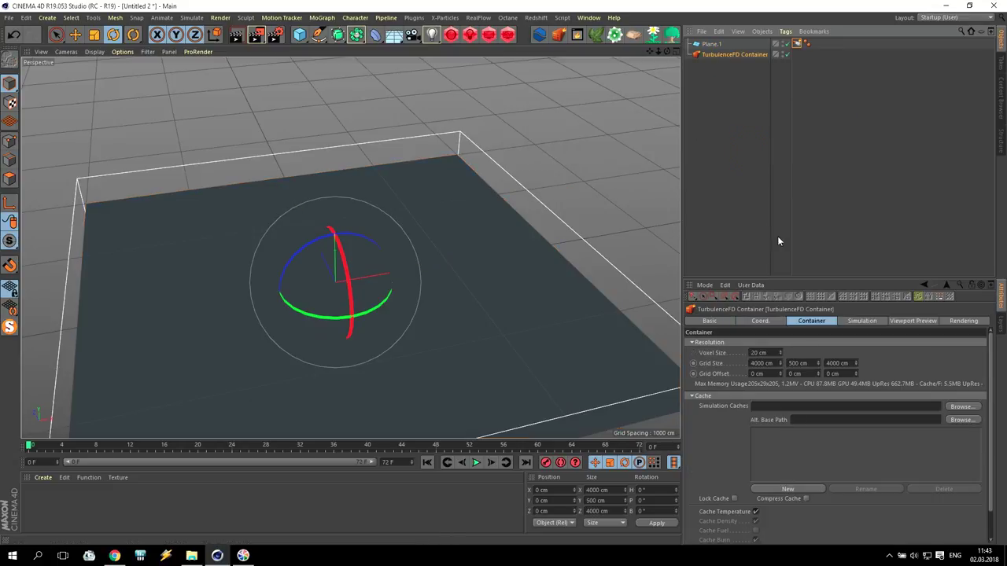
left_click(961, 406)
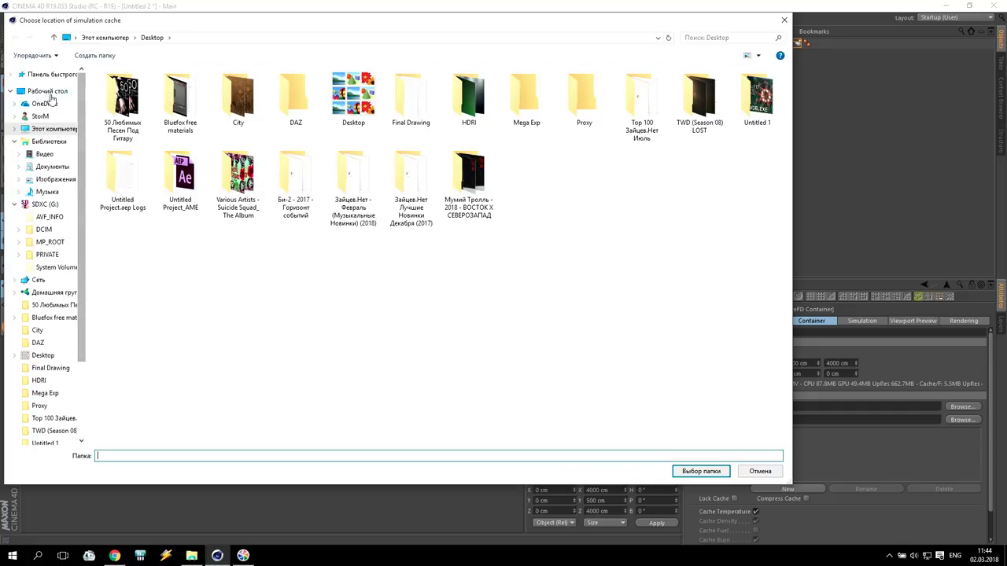
left_click(57, 128)
double_click(306, 176)
double_click(126, 249)
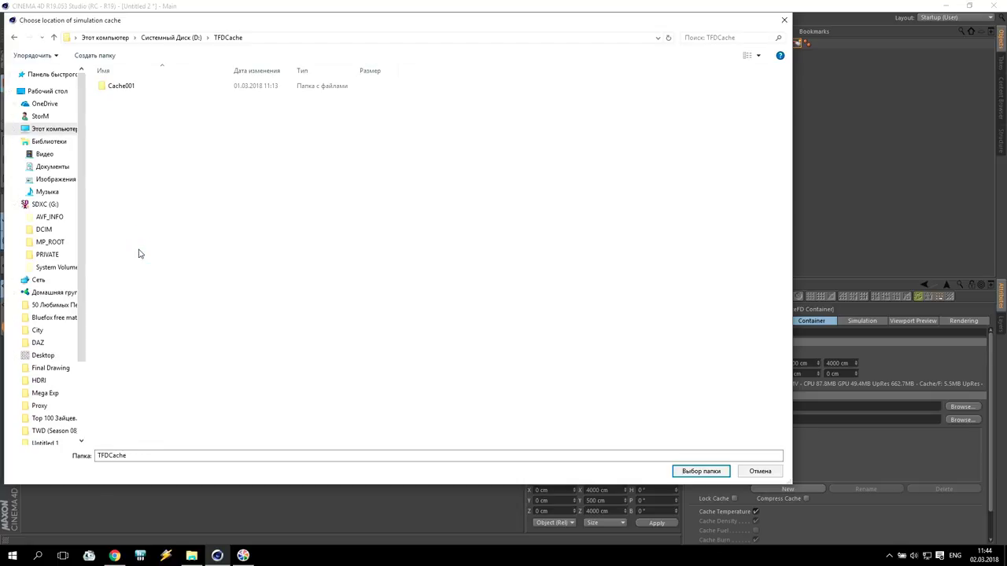
- Delete the old Cache001 folder permanently and choose TFDCache on drive D: as the container's simulation cache location
right_click(110, 87)
left_click(140, 364)
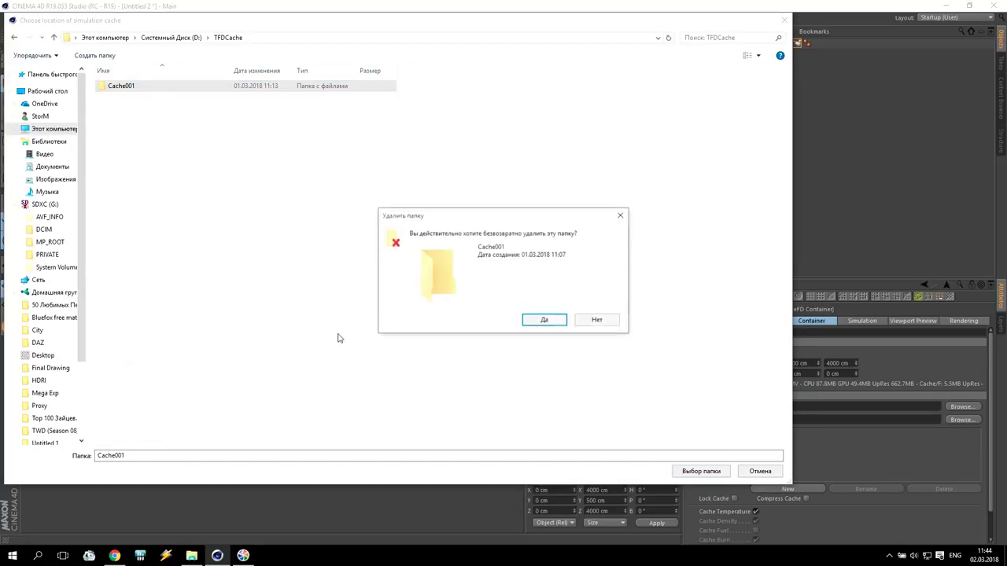
key("Return")
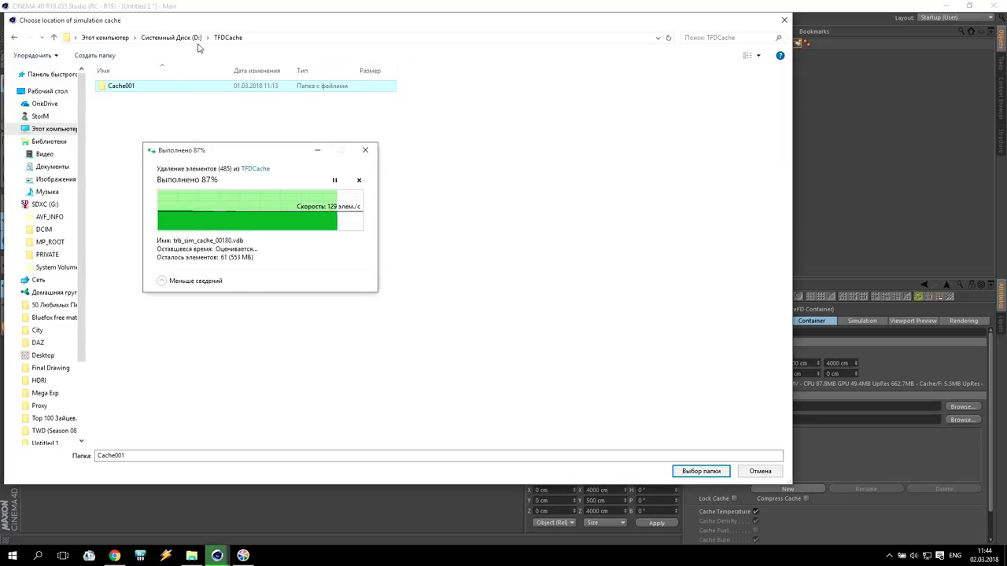
left_click(226, 44)
left_click(692, 471)
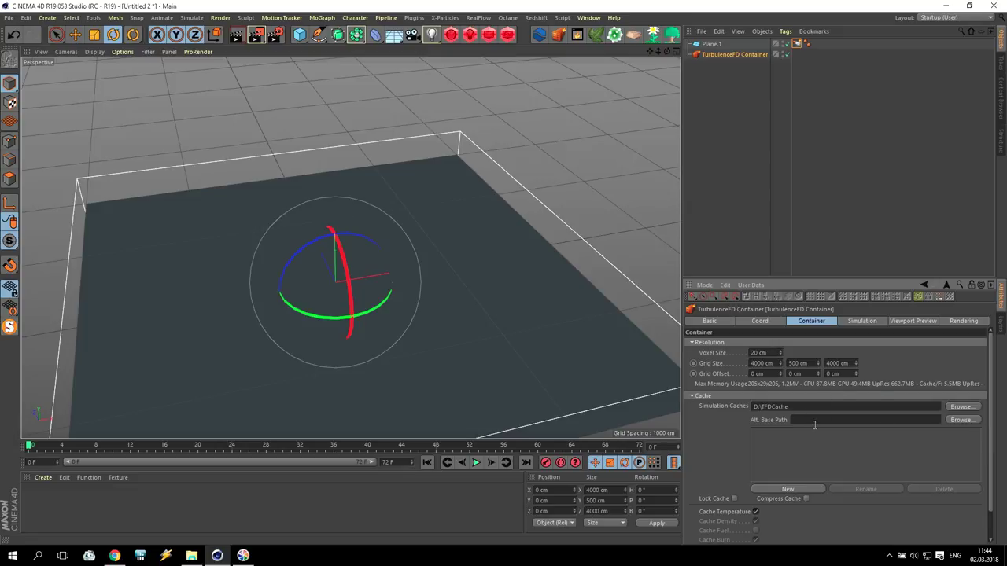
- Run the TurbulenceFD simulation for the container and place its window clear of the object list
left_click(577, 38)
left_click(683, 176)
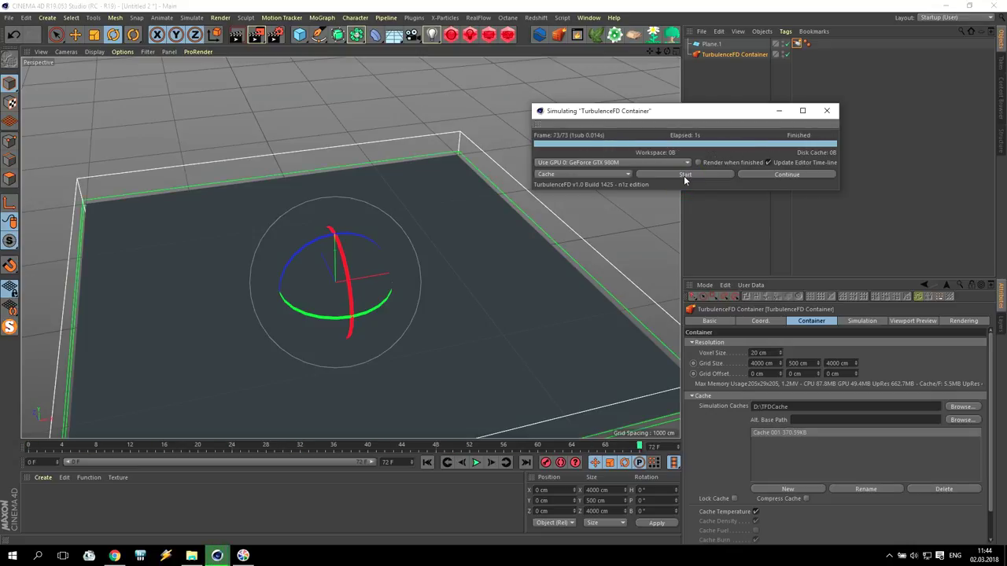
left_click_drag(689, 118, 452, 68)
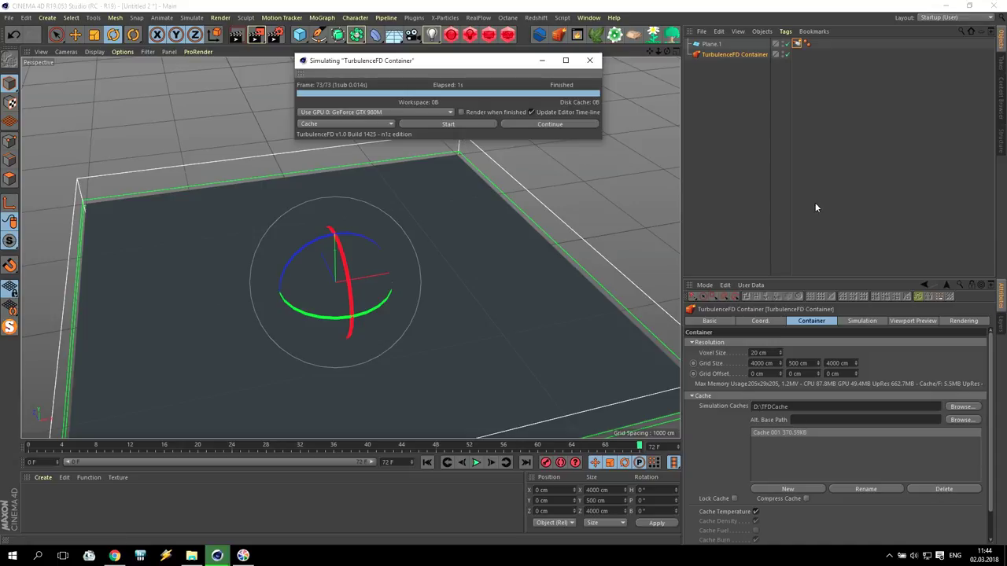
- Activate the container's Density simulation channel and rerun the simulation, overwriting the existing cache
left_click(861, 321)
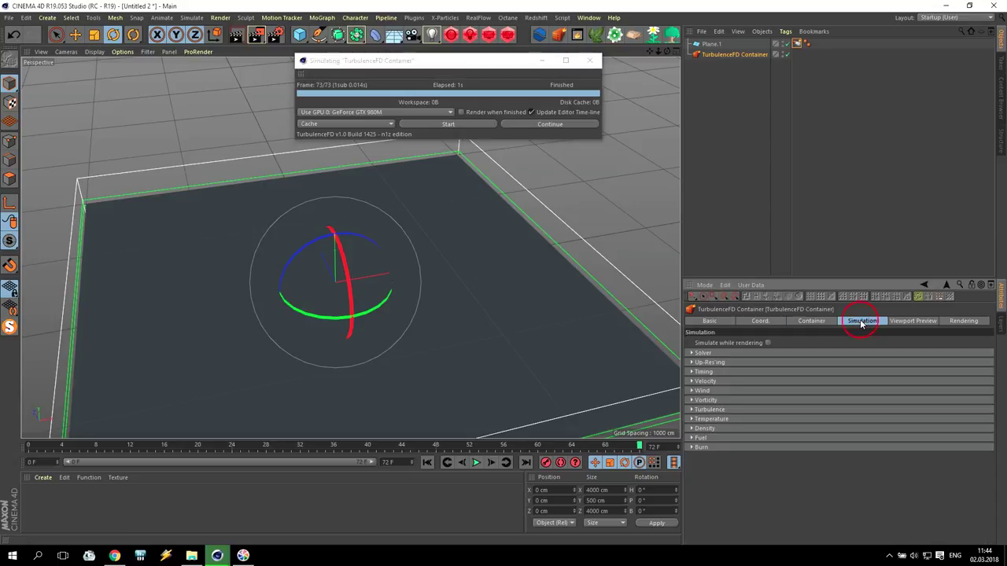
left_click(693, 428)
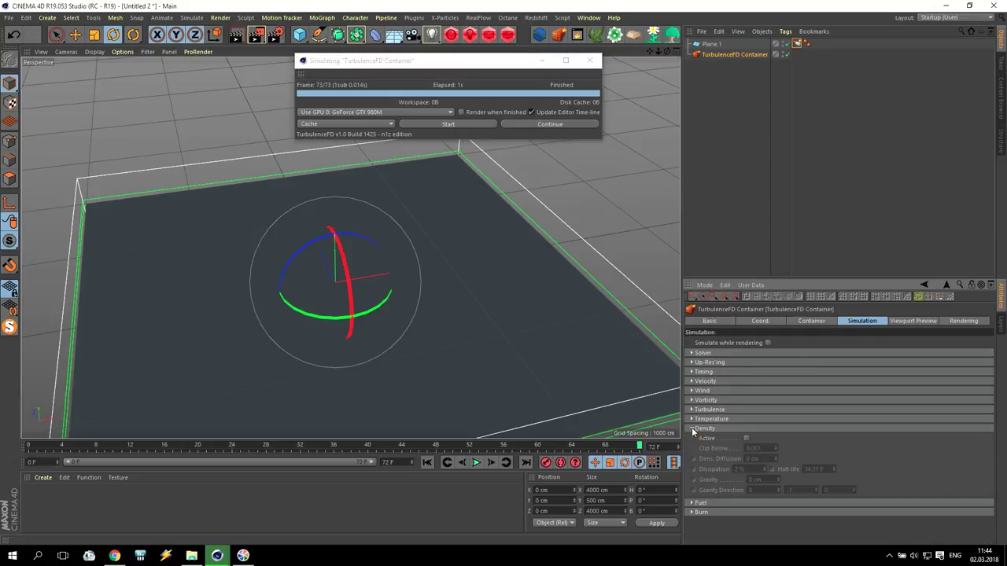
left_click(746, 438)
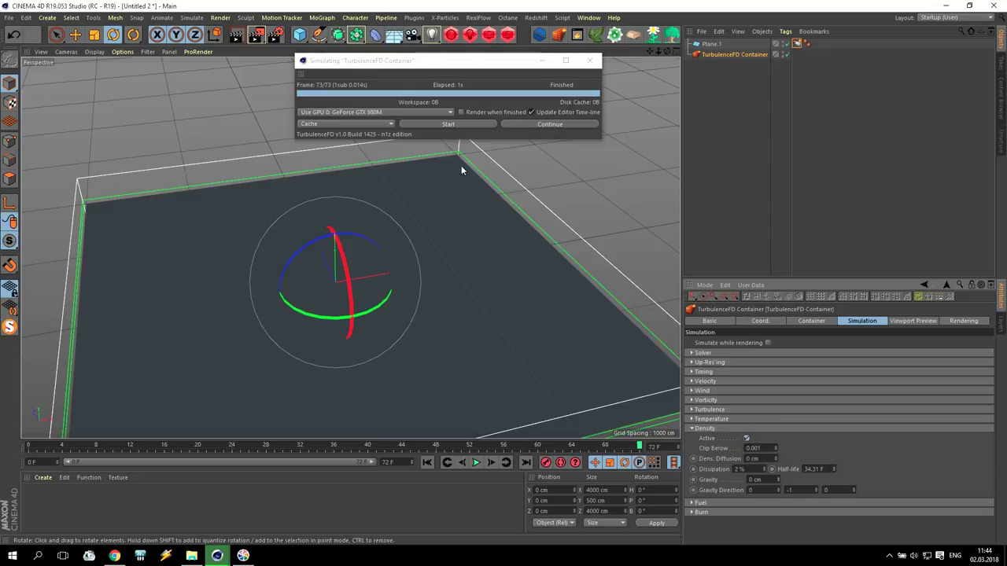
left_click(443, 126)
left_click(542, 273)
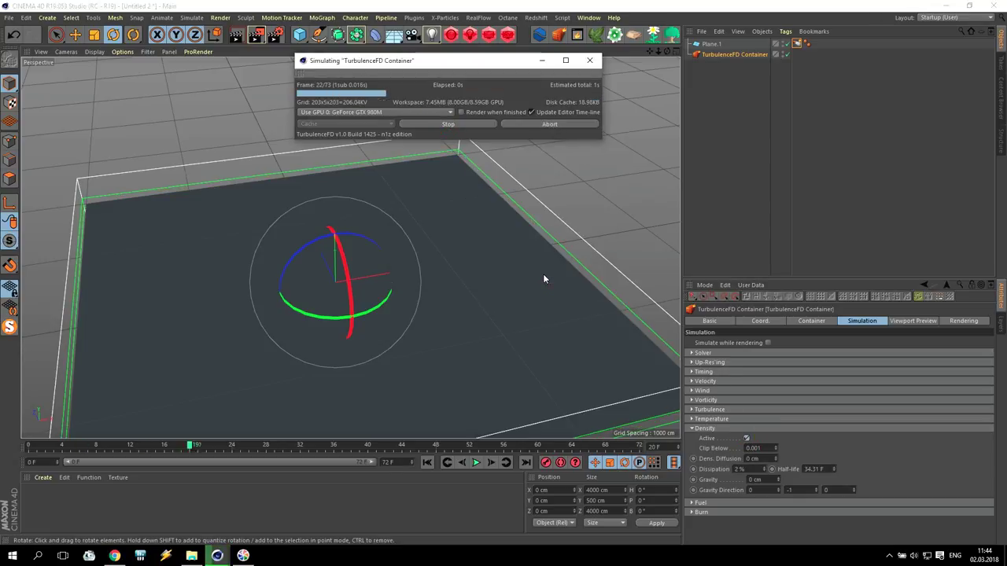
- Set the container's turbulence intensity to 10 cm and its largest turbulence size to 20 cm
left_click(691, 418)
left_click(691, 419)
left_click(692, 410)
double_click(761, 419)
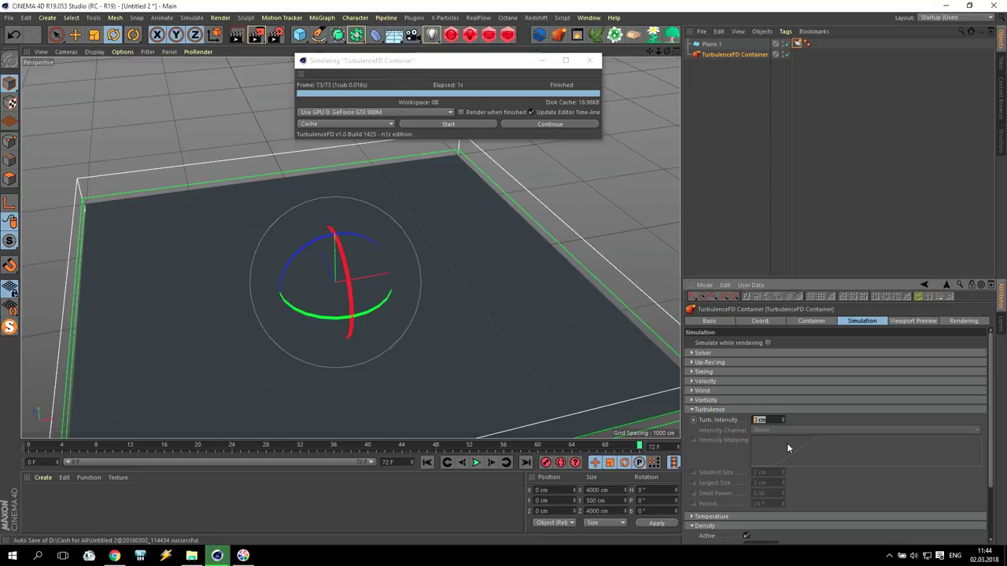
type("10")
key("Return")
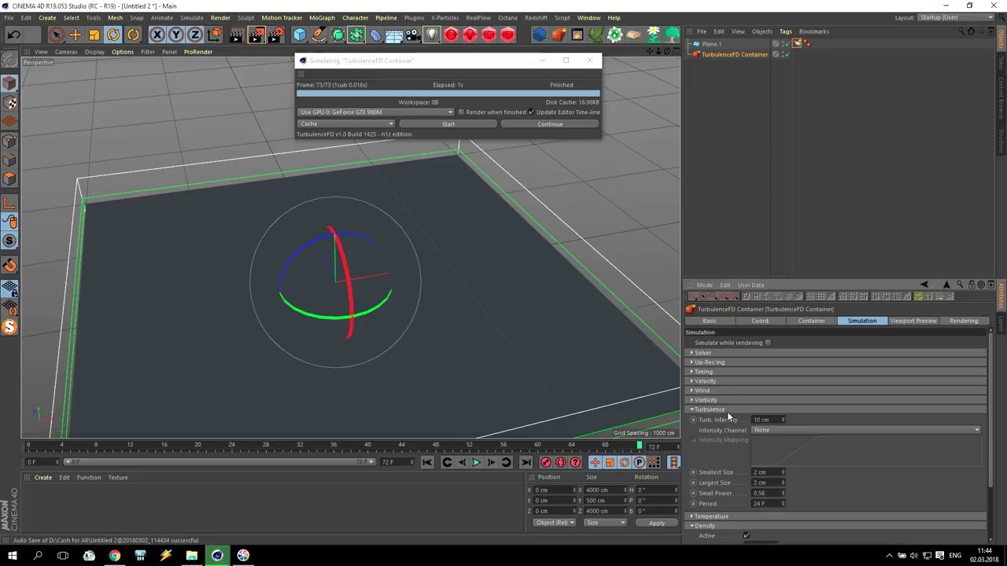
double_click(777, 481)
type("20")
left_click(701, 400)
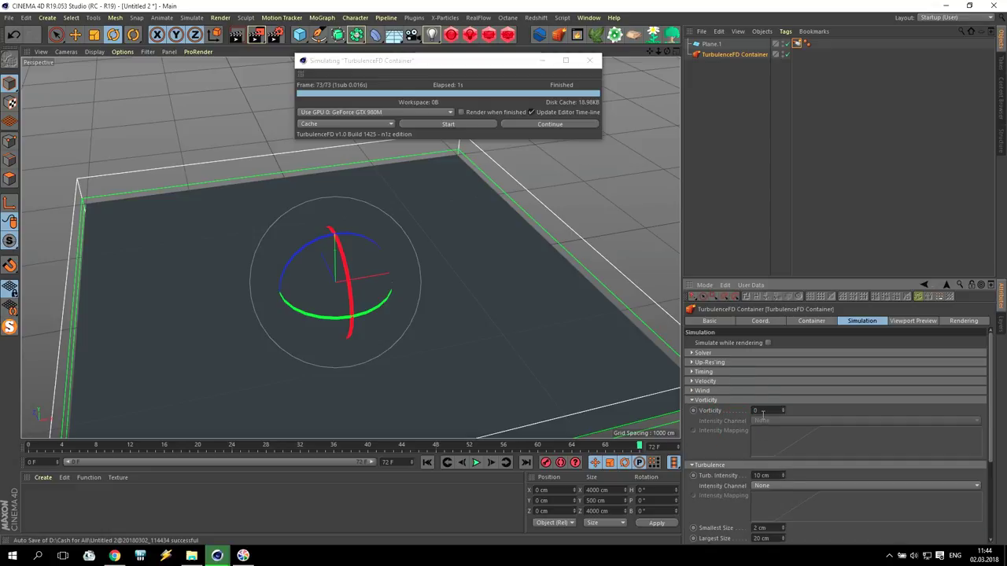
left_click(703, 400)
left_click(692, 412)
left_click(695, 429)
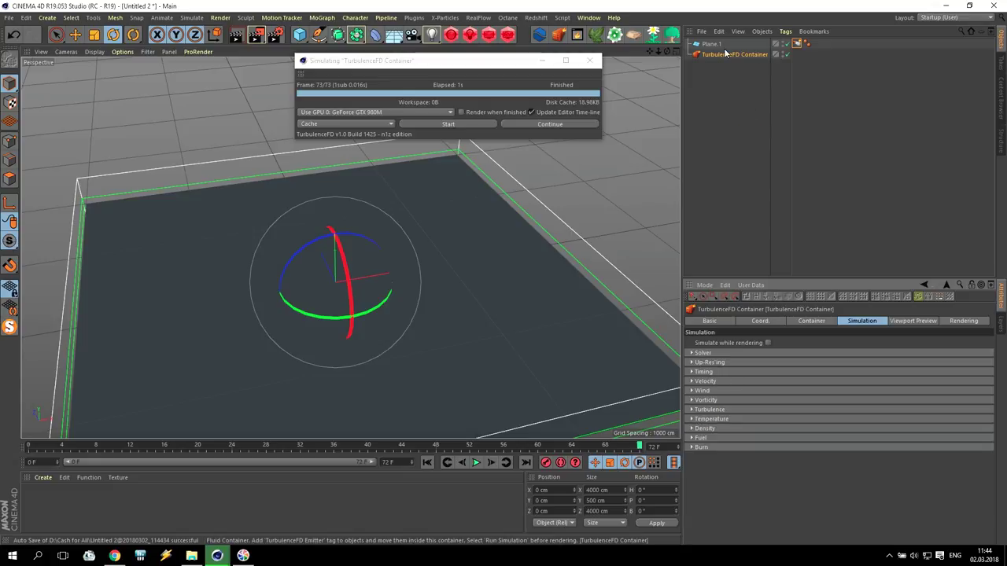
- Assign a Noise shader as the volume texture of the plane's TurbulenceFD Emitter tag and expand its shader settings
left_click(796, 44)
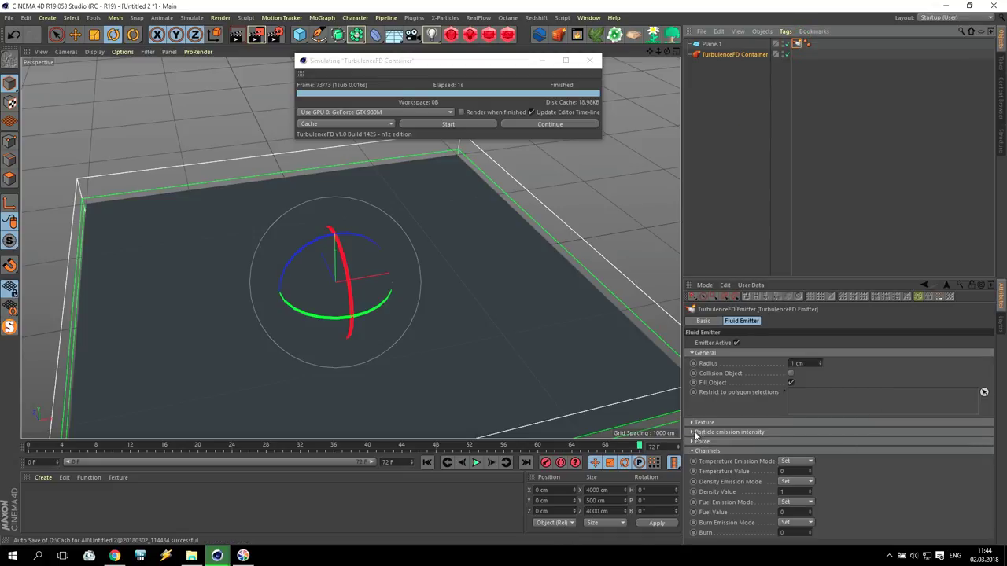
left_click(693, 423)
left_click(771, 432)
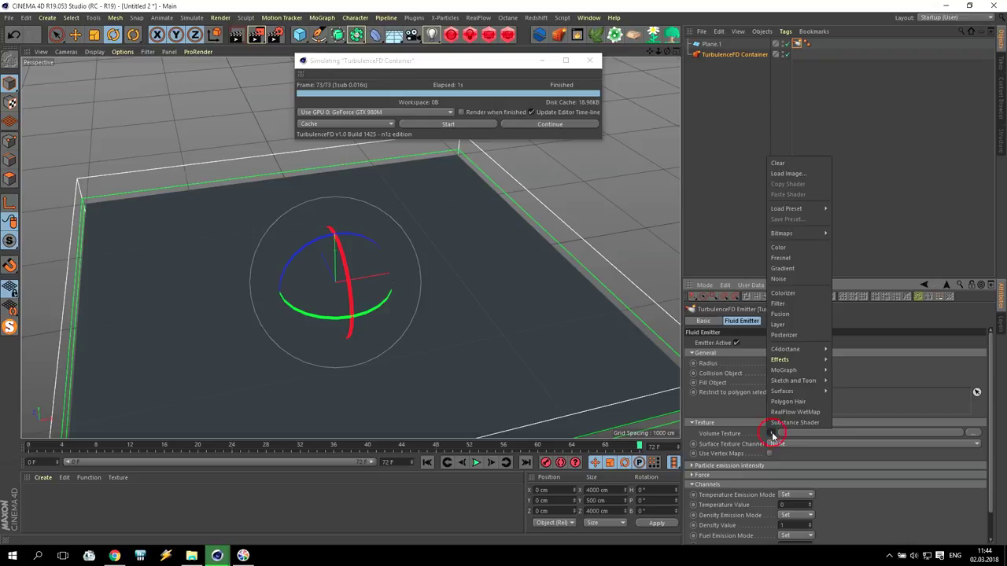
left_click(783, 278)
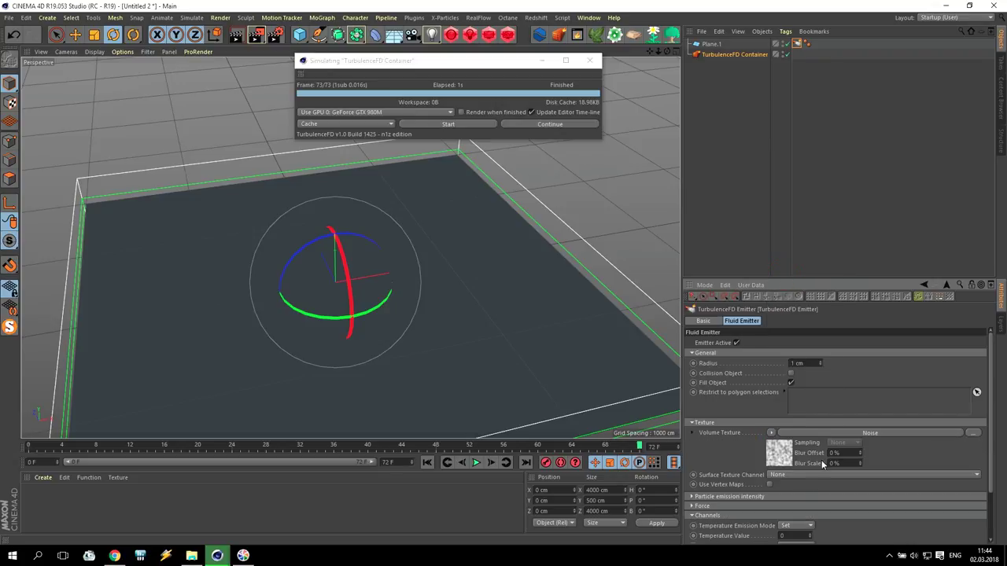
left_click(692, 433)
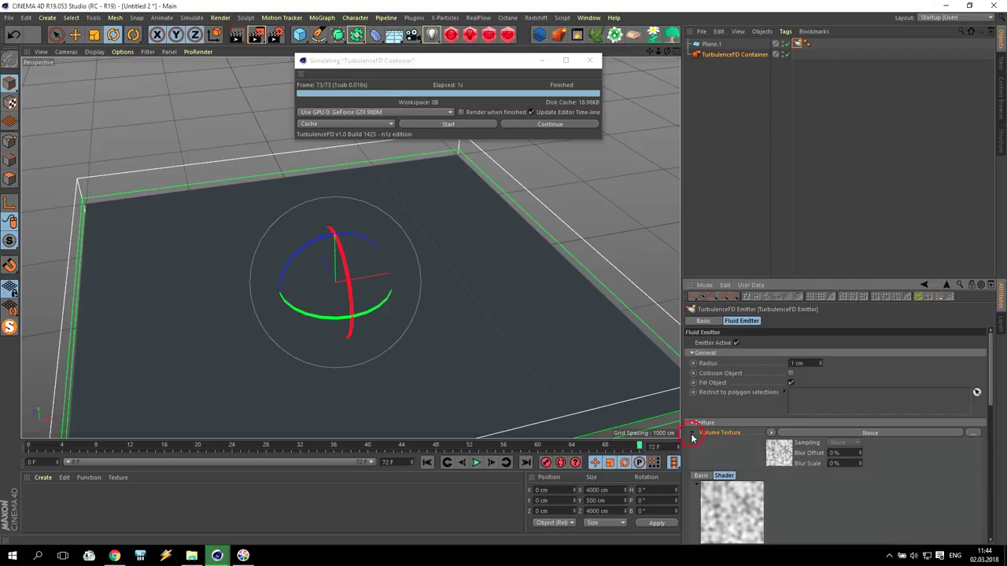
- Set the emitter noise shader's contrast to 95%
scroll(917, 487, "down", 10)
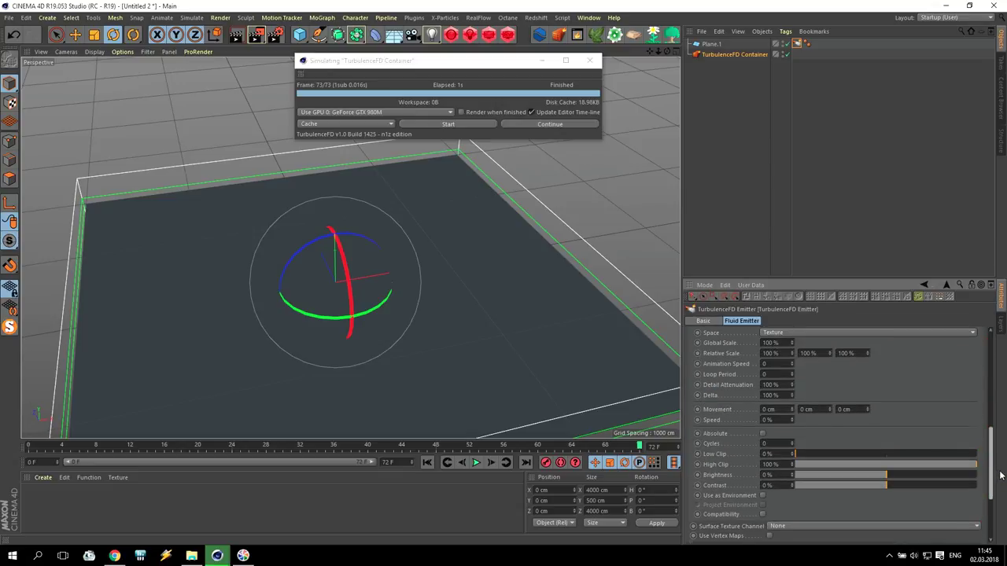
left_click_drag(917, 531, 961, 533)
type("95")
key("Return")
left_click_drag(993, 477, 997, 429)
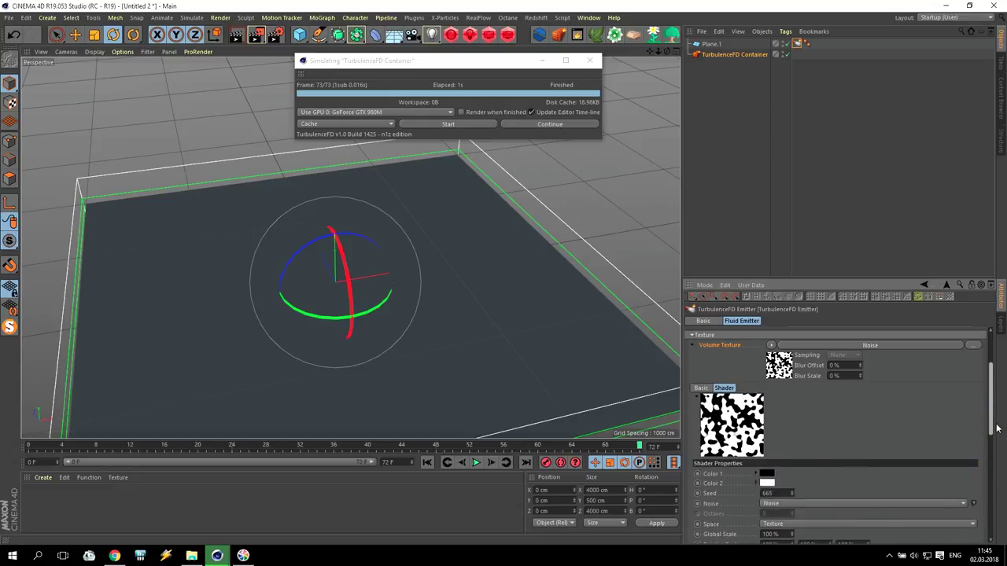
- Rerun the simulation over the existing cache and set the container's viewport preview channel to Density
left_click(465, 124)
left_click(545, 274)
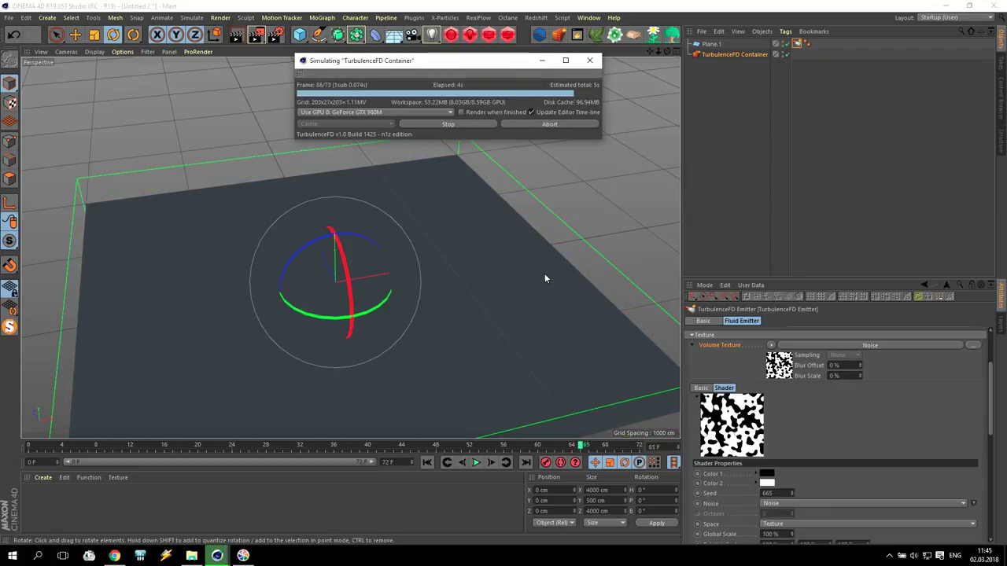
left_click(713, 53)
left_click(911, 321)
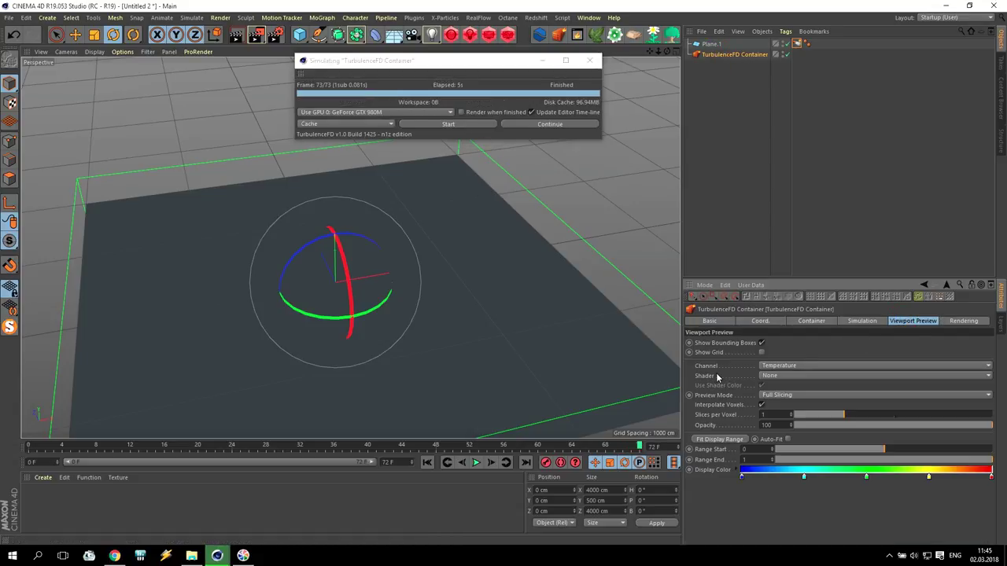
left_click(762, 366)
left_click(779, 376)
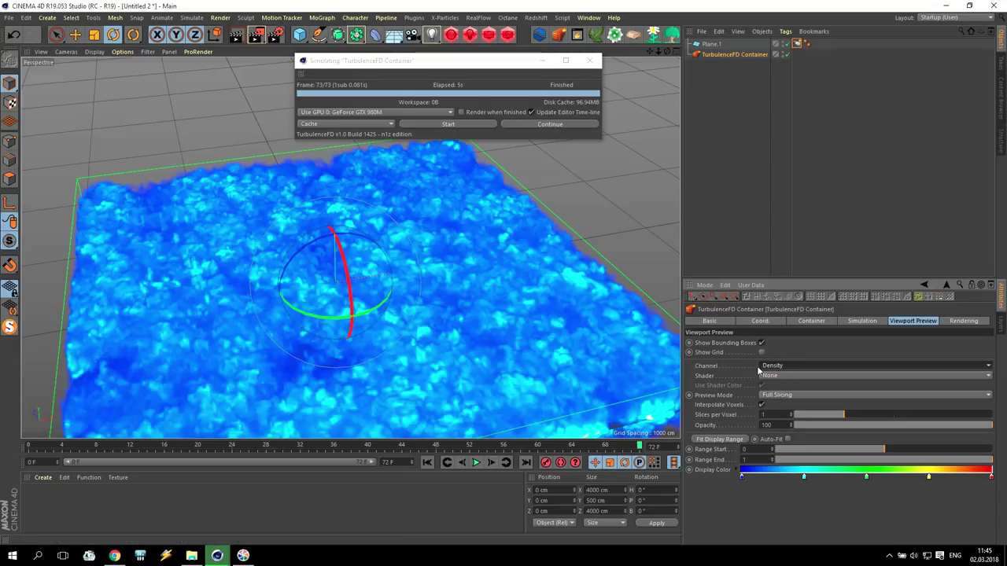
left_click(588, 61)
- Check the emission pattern at frame 1 and set the emitter noise's Global Scale to 150%
left_click_drag(667, 51, 350, 247)
left_click_drag(350, 247, 350, 247, "alt")
left_click_drag(658, 51, 351, 247)
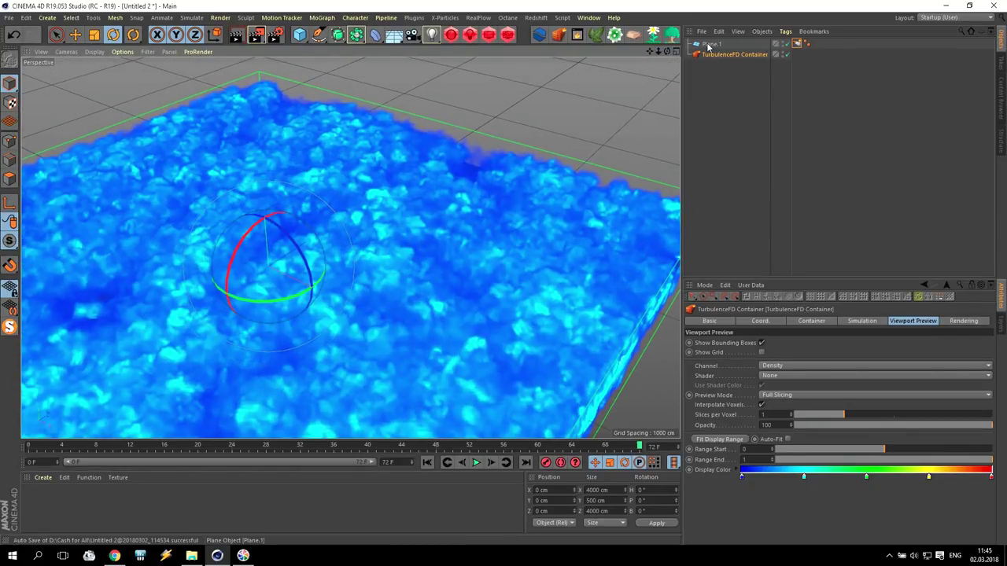
left_click(797, 44)
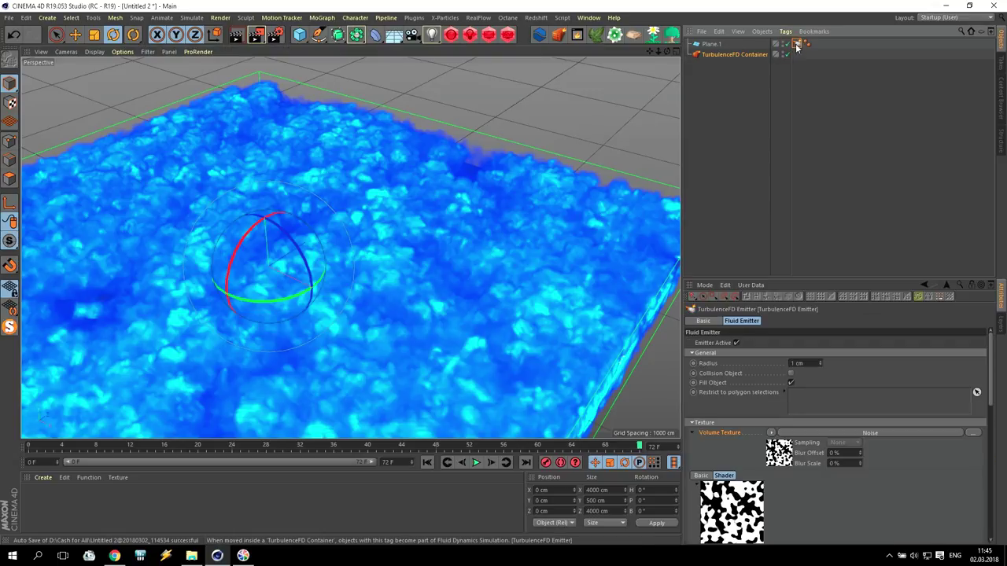
left_click(990, 364)
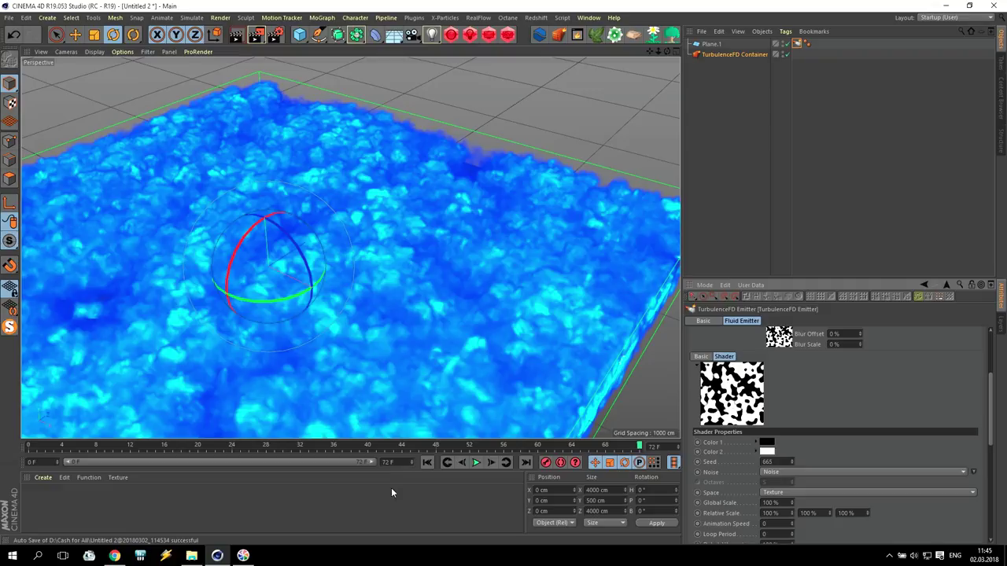
left_click_drag(380, 454, 38, 446)
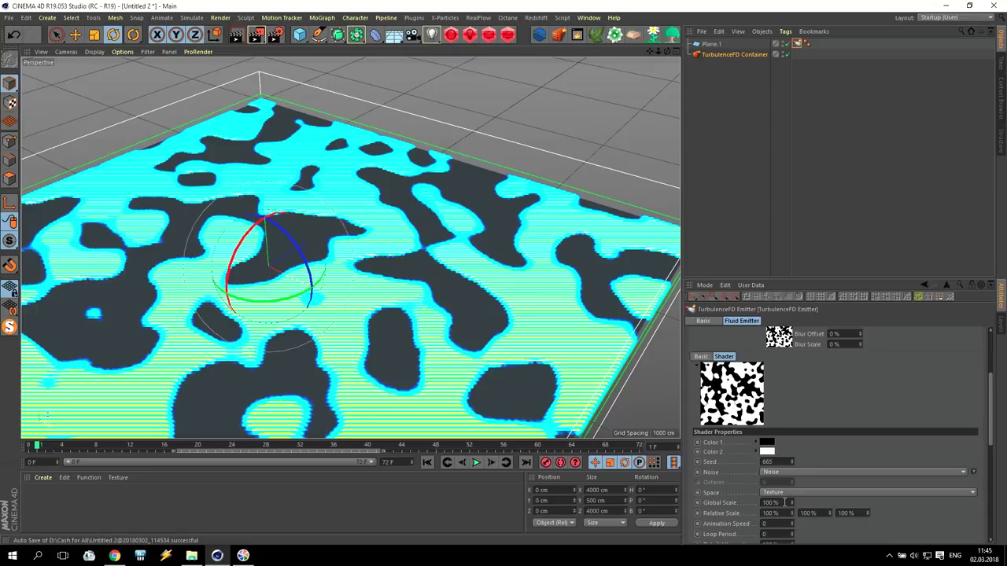
left_click_drag(784, 502, 686, 489)
type("150")
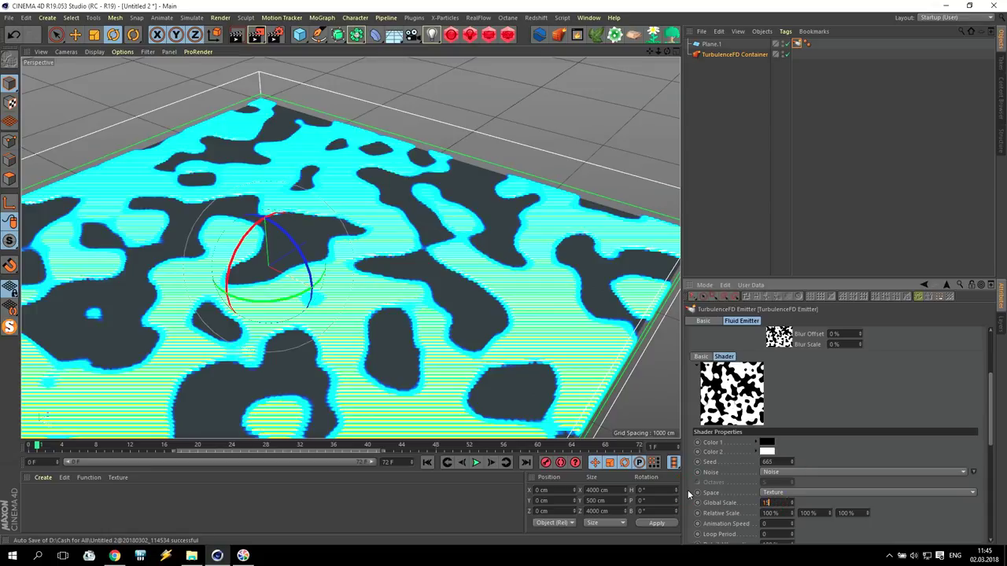
key("Return")
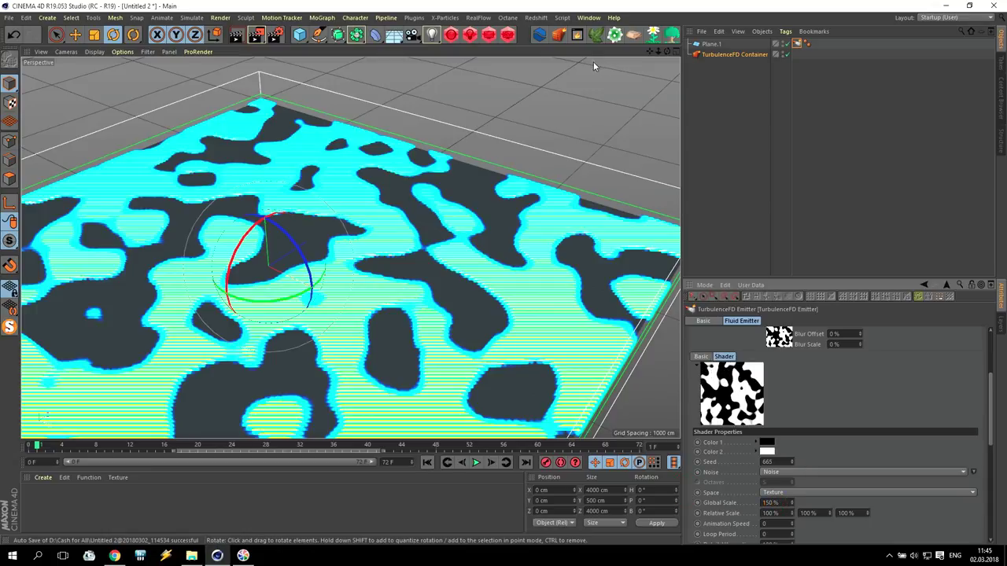
- Simulate the container again over the existing cache and stop the simulation at frame 58
left_click(577, 35)
left_click(448, 123)
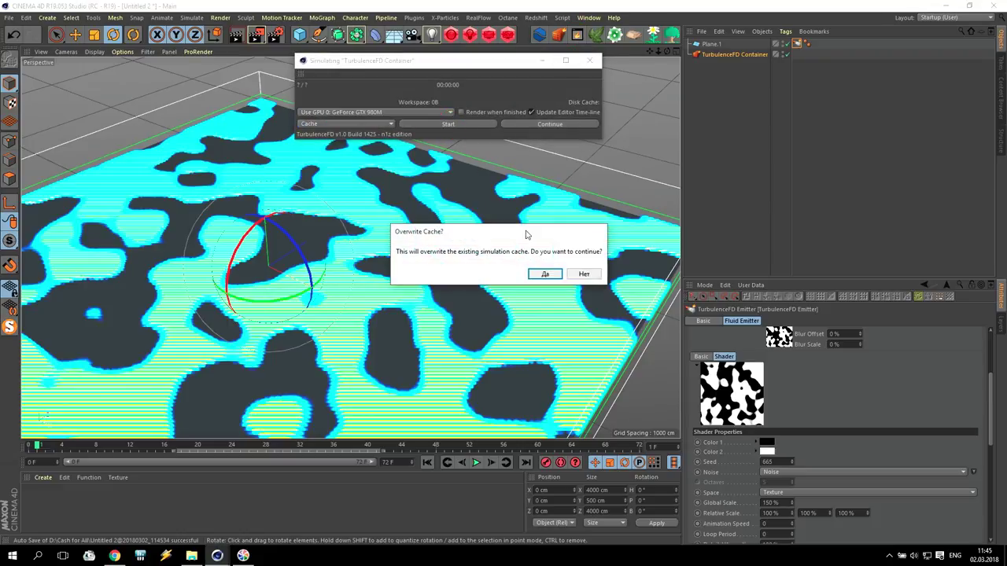
left_click(554, 275)
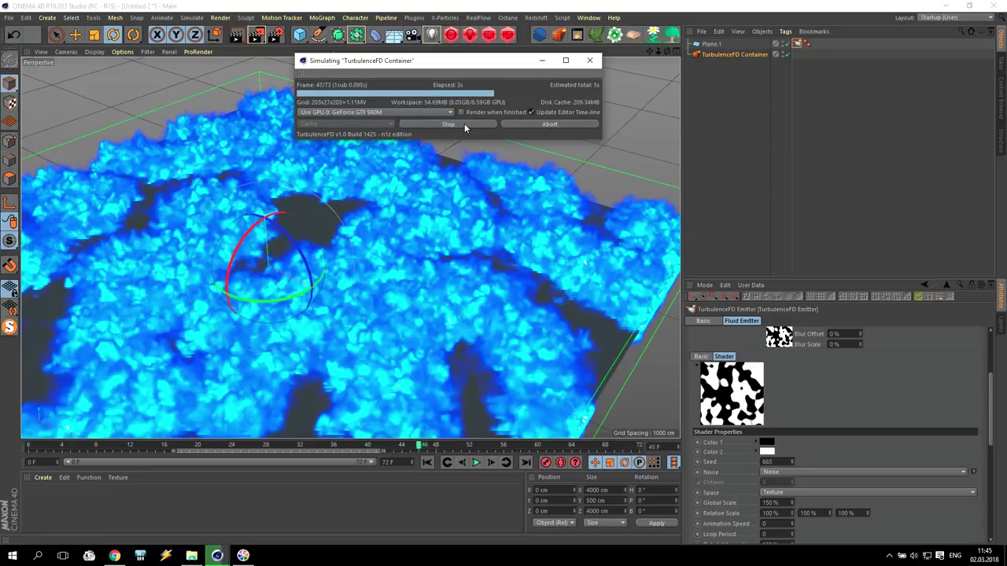
left_click(464, 124)
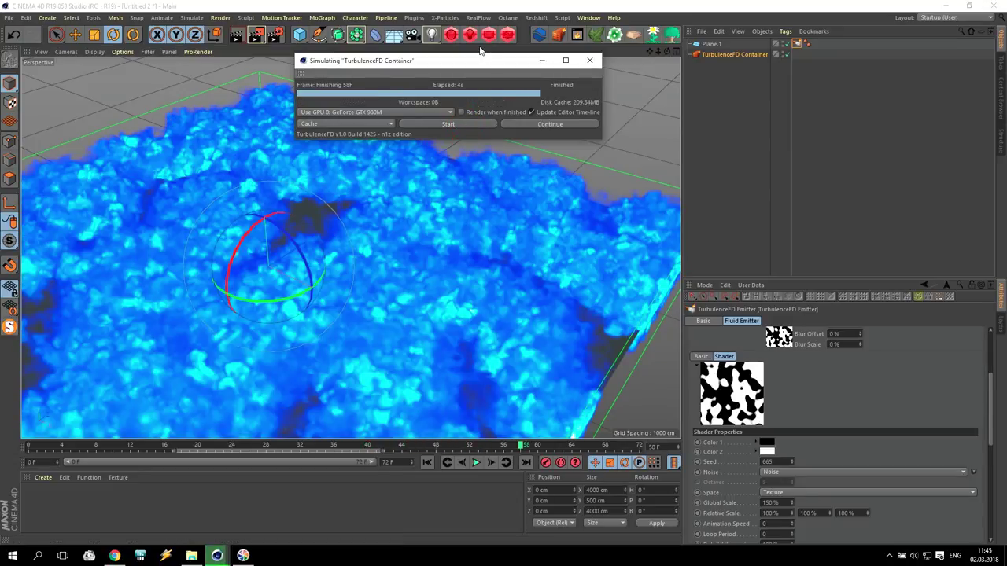
- Close the simulation window, bring back the hidden city objects and select the TurbulenceFD Container
left_click_drag(478, 63, 770, 234)
left_click_drag(666, 51, 629, 94)
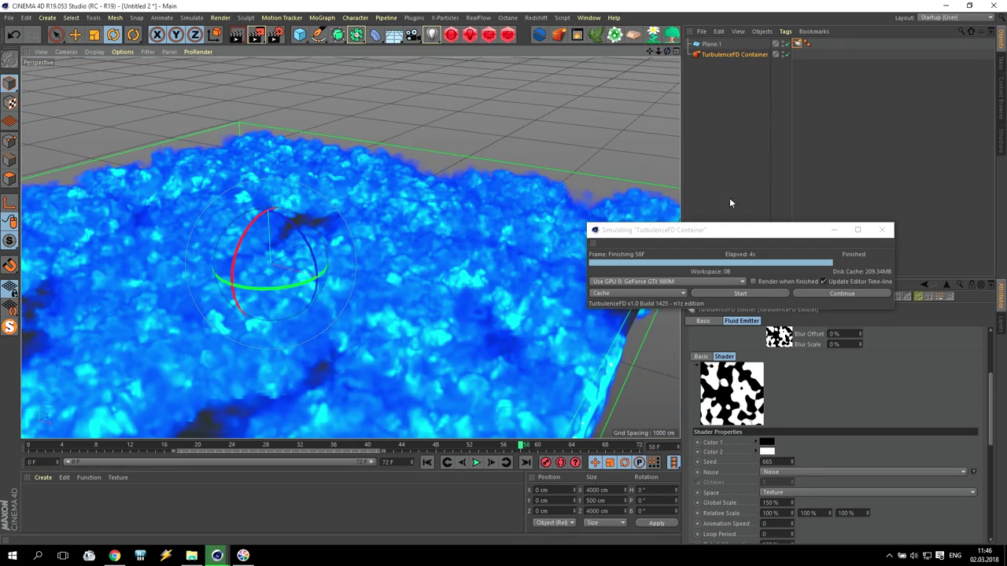
left_click_drag(737, 235, 720, 115)
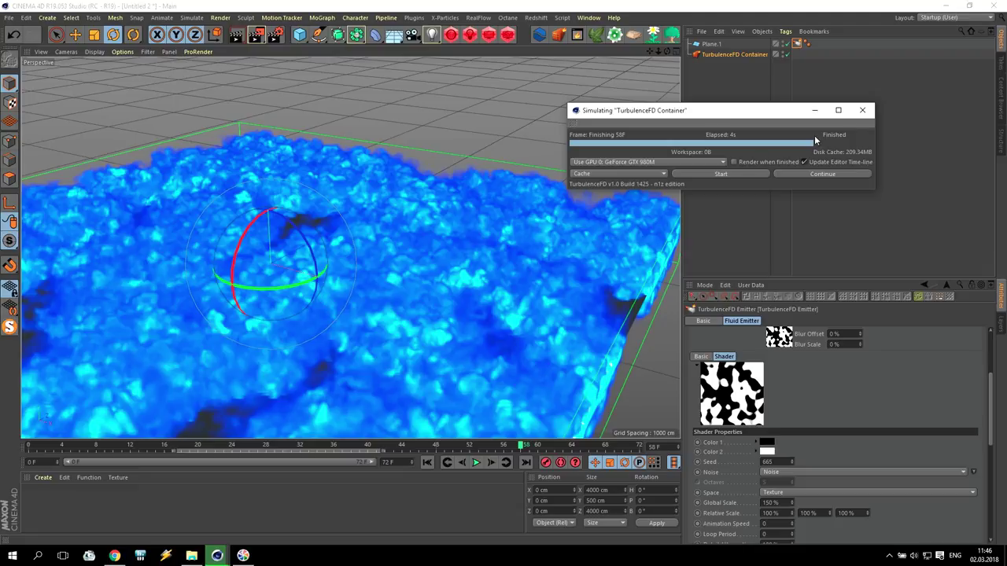
left_click(861, 113)
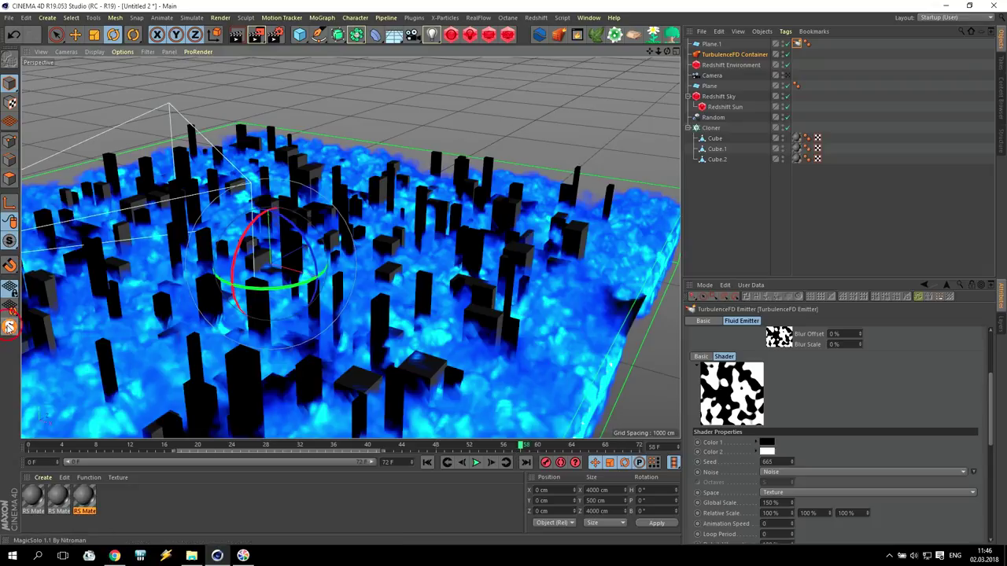
left_click(734, 54)
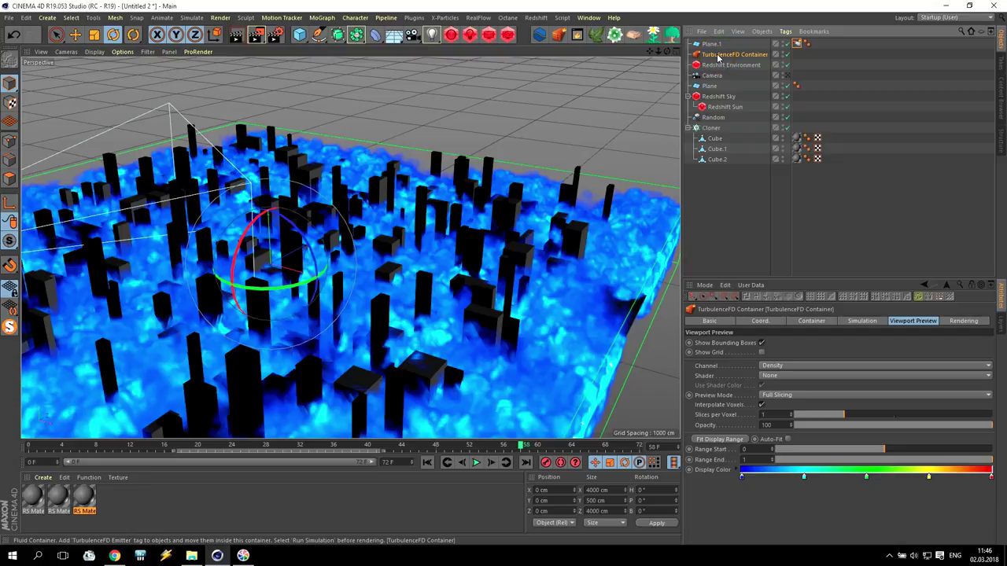
- Raise the TurbulenceFD Container above the city to a Y position of about 829 cm, checking its height through the scene camera
left_click(75, 34)
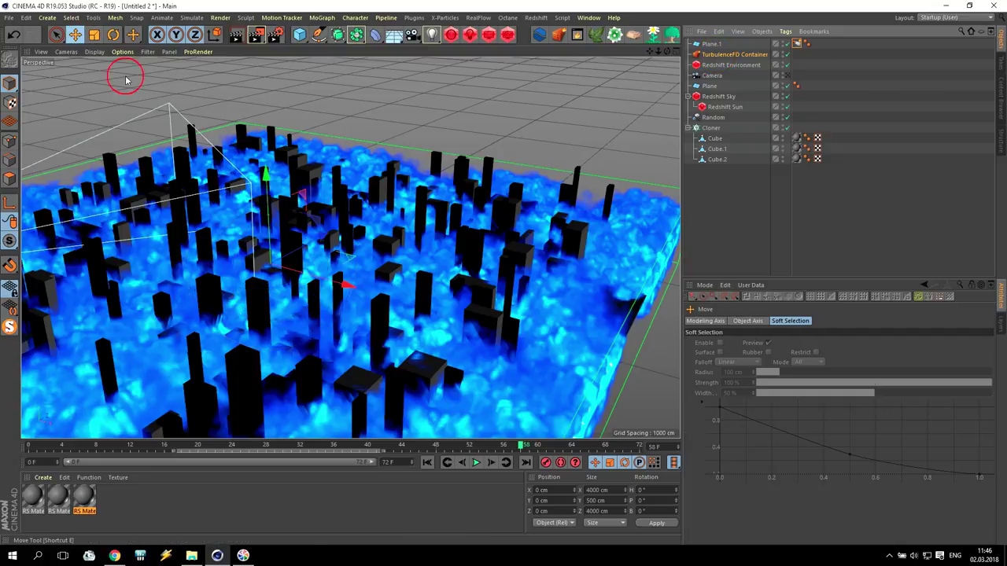
left_click_drag(265, 177, 265, 88)
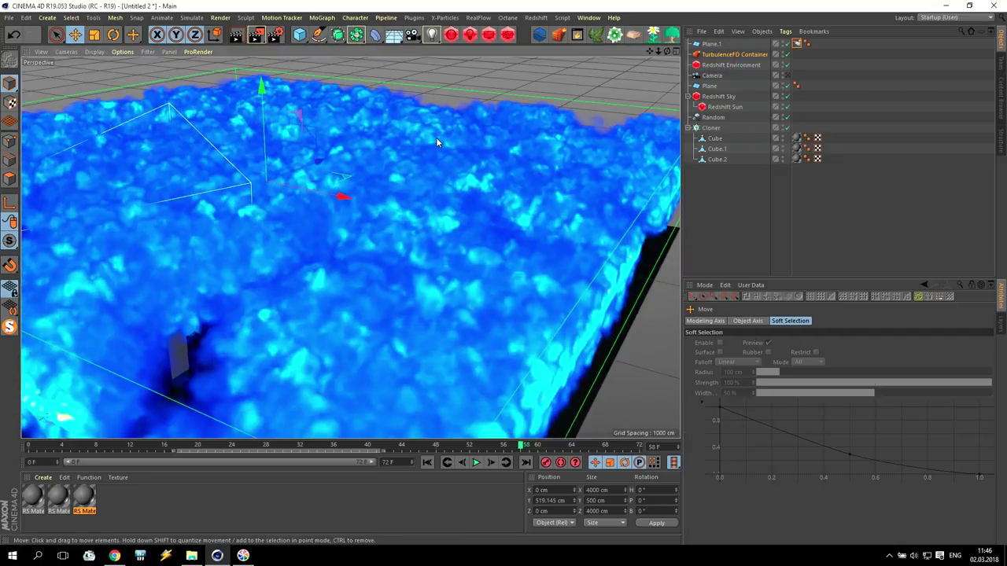
left_click(787, 76)
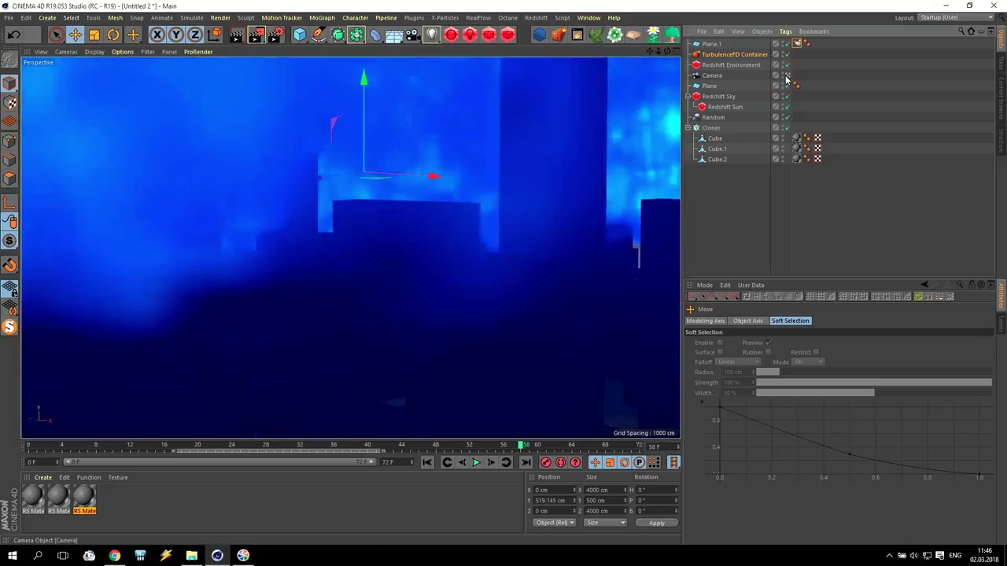
left_click(728, 58)
left_click_drag(363, 158, 367, 124)
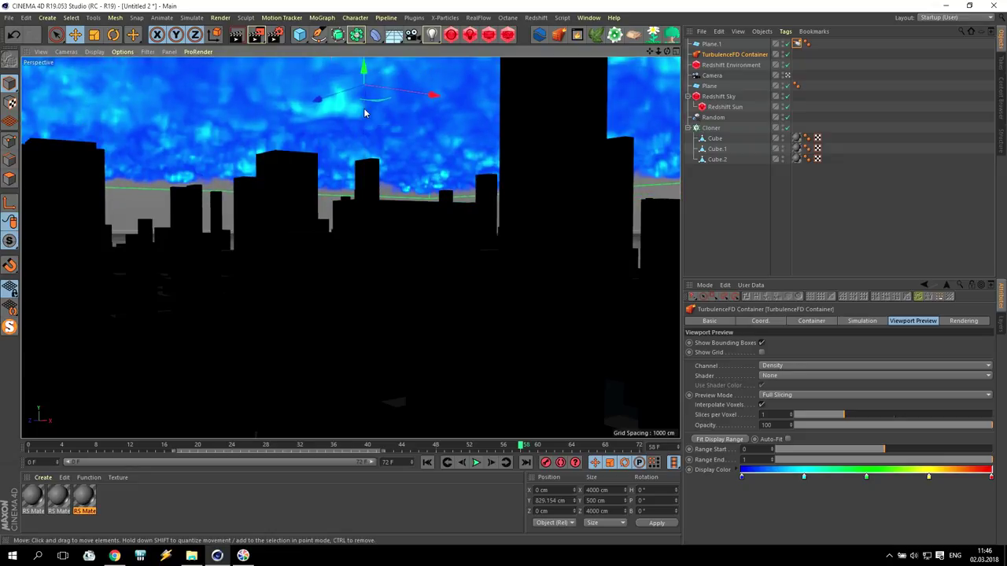
- Start a Redshift RenderView preview, create a Redshift Volume material and assign it to the TurbulenceFD Container
left_click(489, 35)
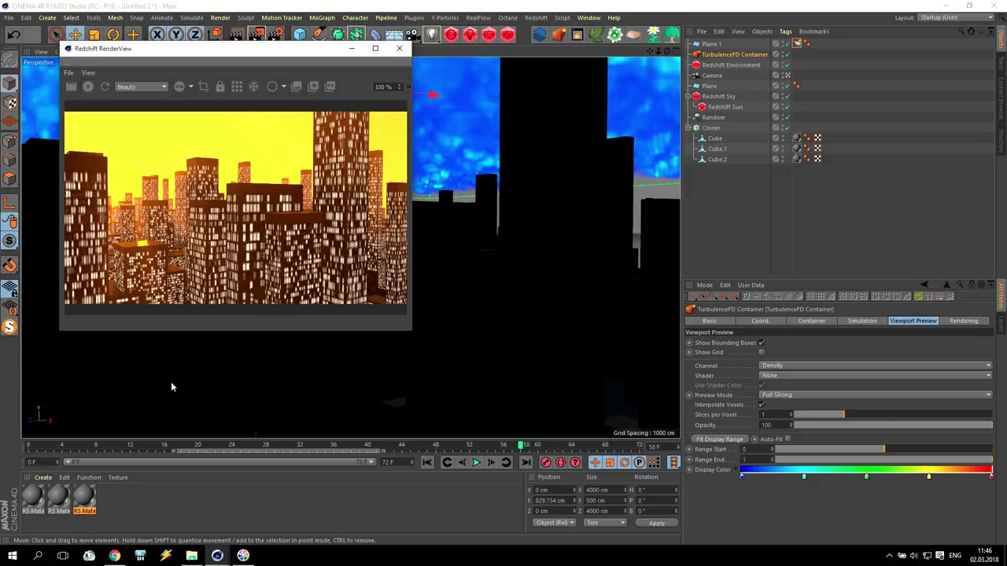
left_click(45, 478)
mouse_move(70, 405)
mouse_move(166, 402)
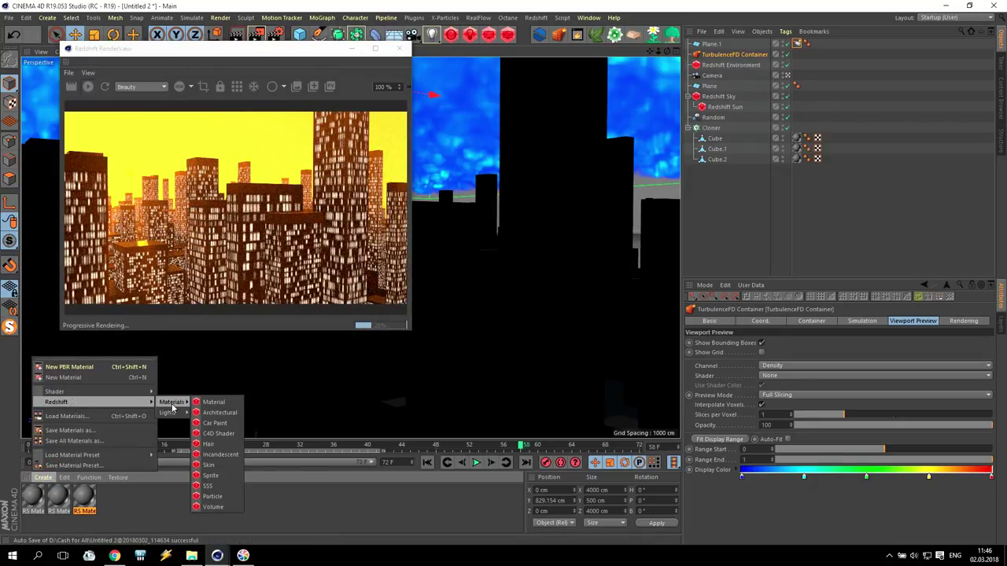
left_click(216, 507)
left_click_drag(36, 501, 736, 57)
- In the RS Volume material's shader graph, set the Scatter Channel to density and the Scatter Coefficient to 1
left_click(36, 503)
double_click(35, 500)
left_click_drag(315, 71, 636, 71)
left_click(645, 108)
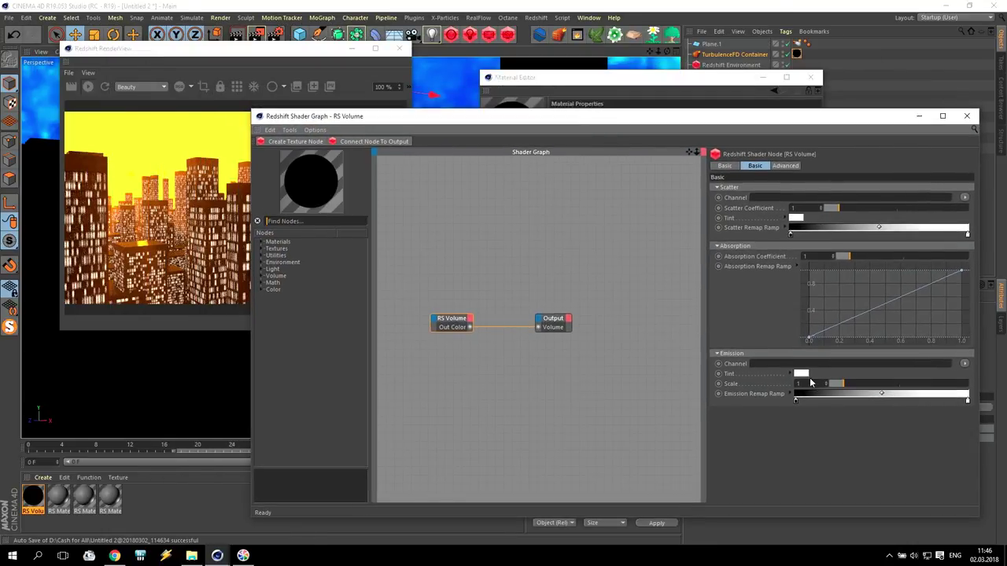
left_click(964, 197)
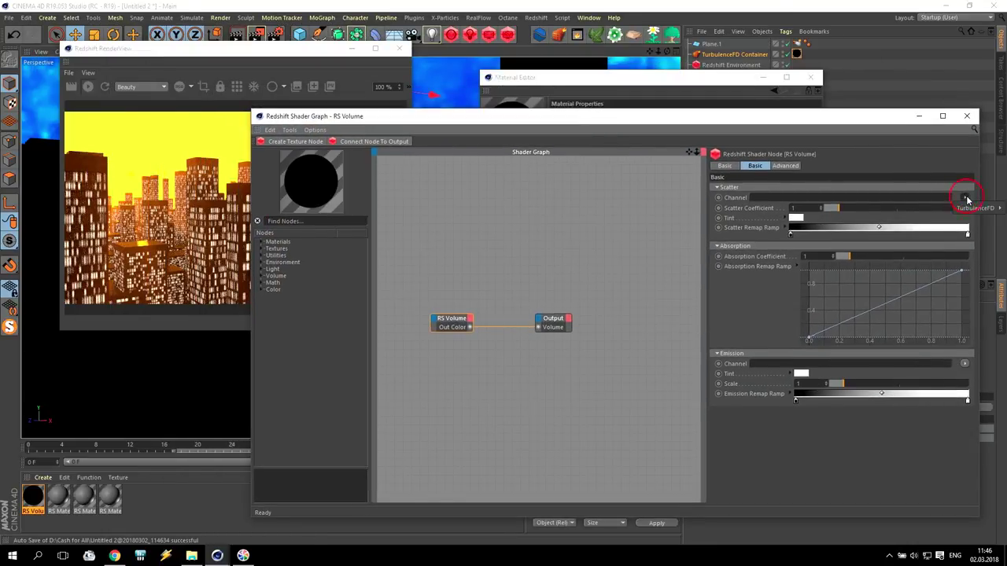
mouse_move(975, 207)
left_click(928, 208)
left_click(928, 208)
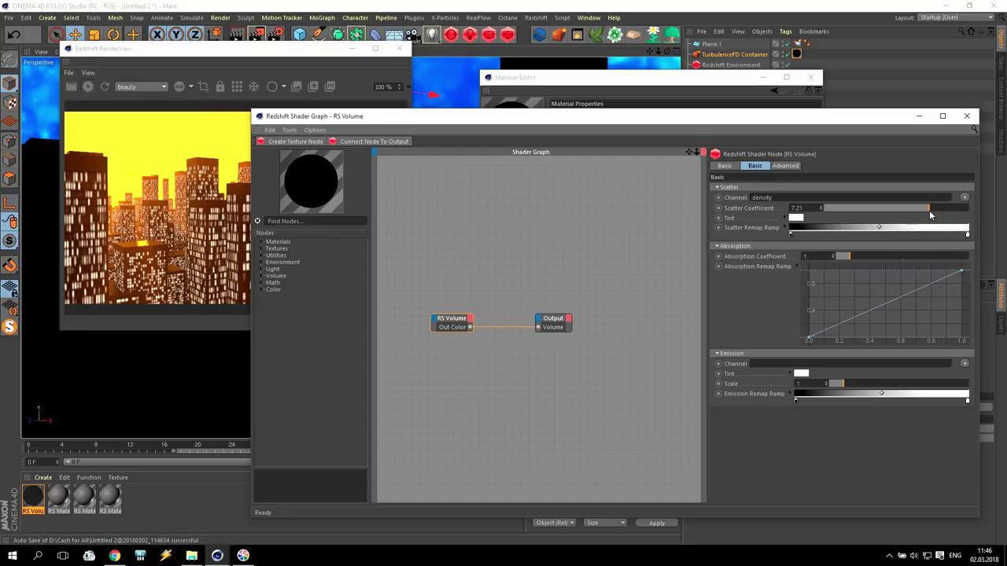
type("1")
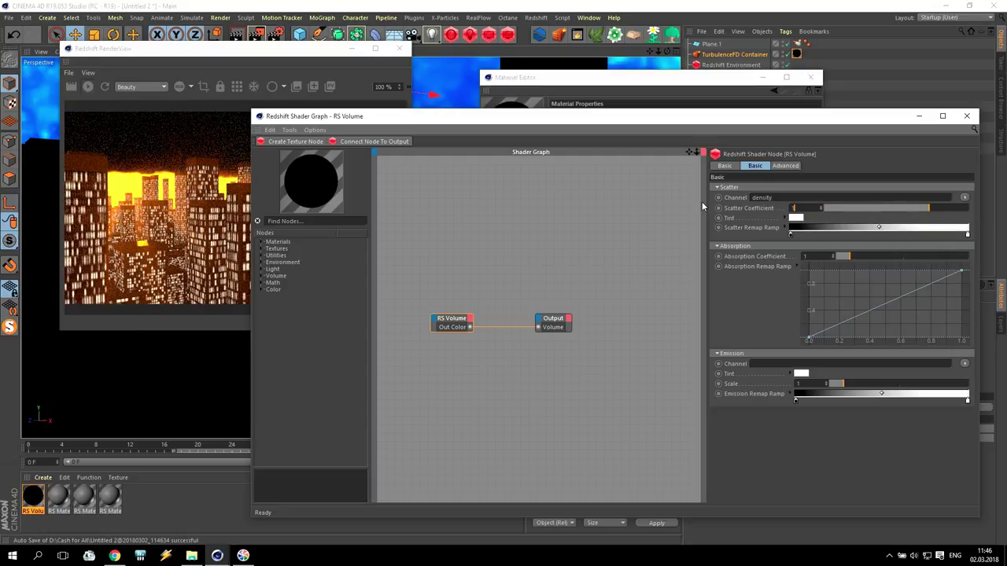
key("Return")
- Shift the white knot of the Scatter Remap Ramp close to its black start and lower the Absorption Remap Ramp's end point to near zero
left_click_drag(316, 56, 269, 25)
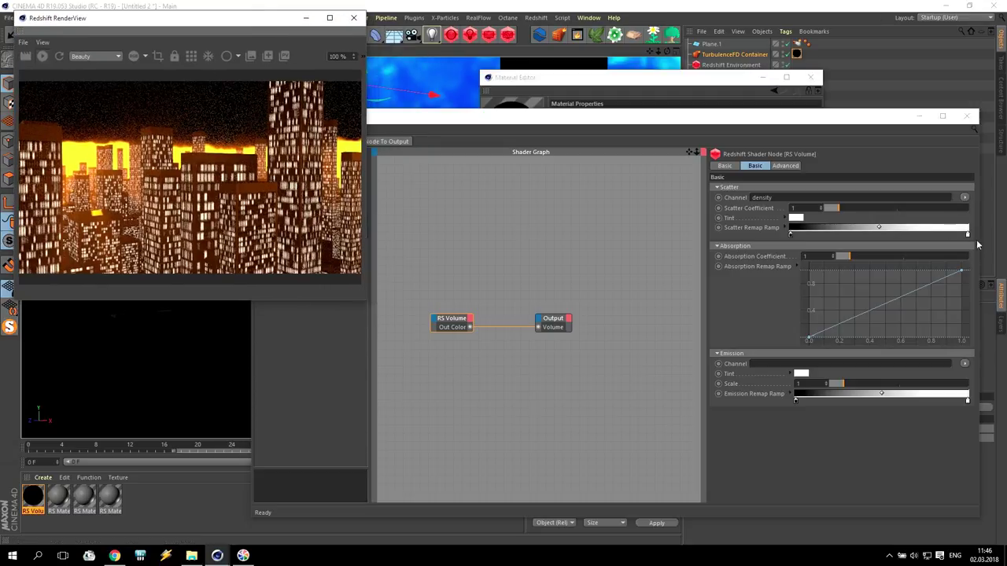
left_click_drag(966, 235, 796, 235)
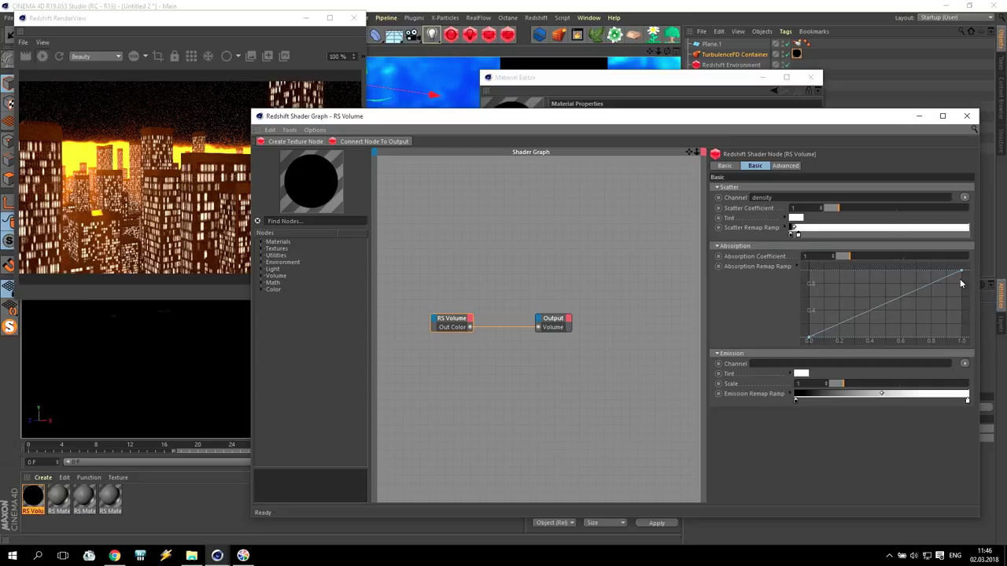
left_click_drag(961, 272, 975, 336)
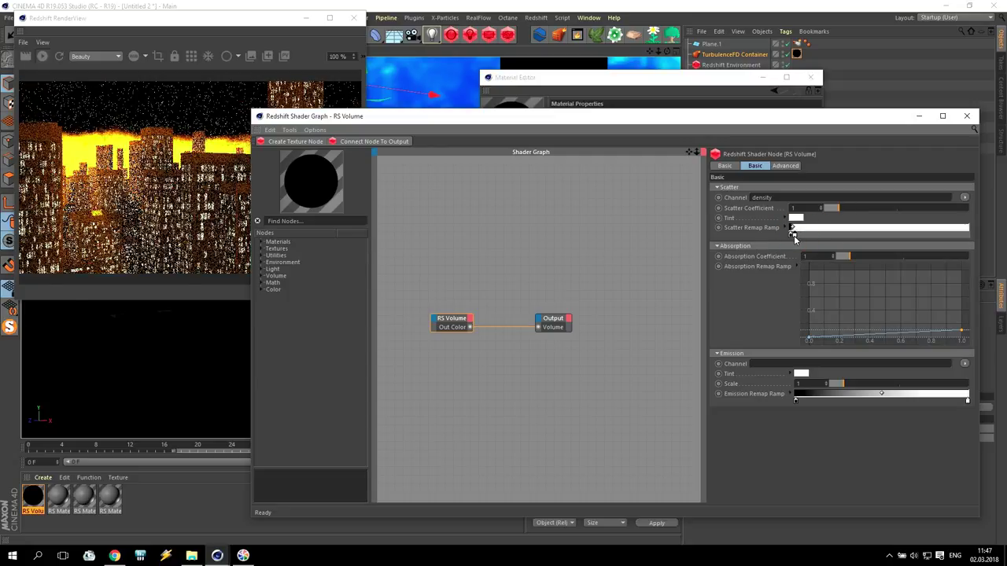
- Set New Max of the RS Volume's Density Remap Range to 0.1
left_click(785, 166)
left_click(790, 243)
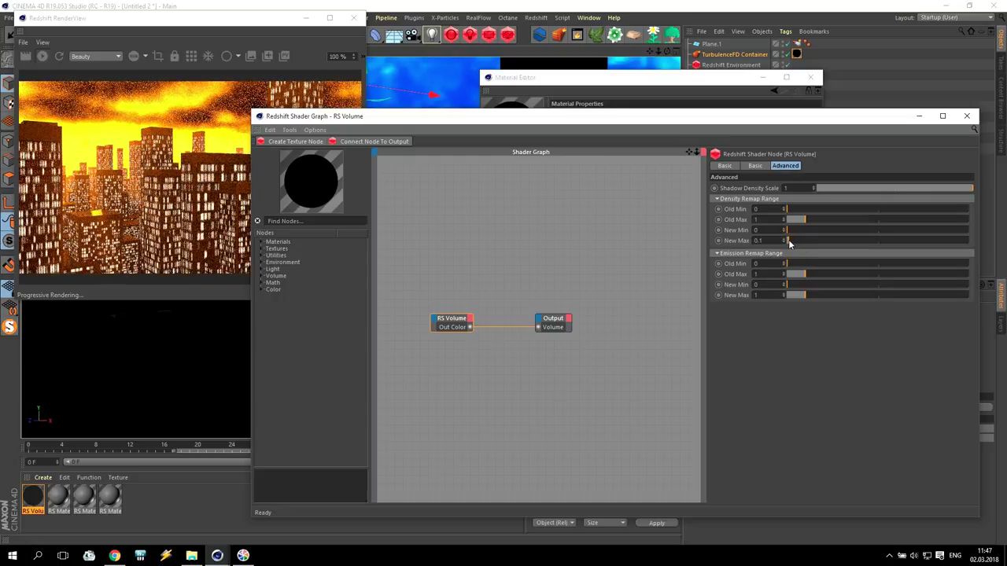
key("Return")
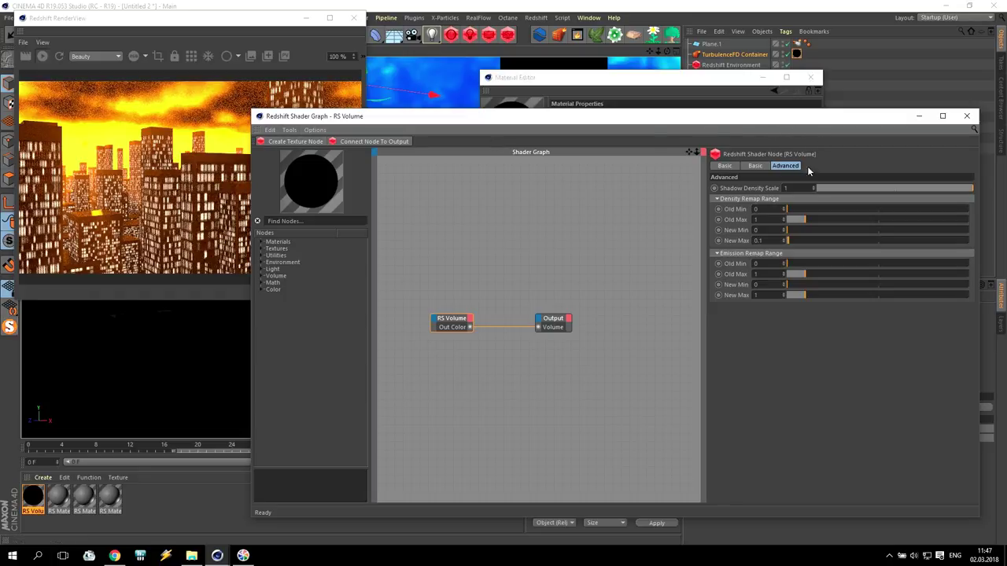
- Recheck the volume's absorption coefficient and remap curve, then close the shader graph and the Material Editor
left_click(751, 166)
mouse_move(850, 262)
left_mouse_down()
mouse_move(920, 268)
mouse_move(839, 259)
mouse_move(856, 262)
left_mouse_up()
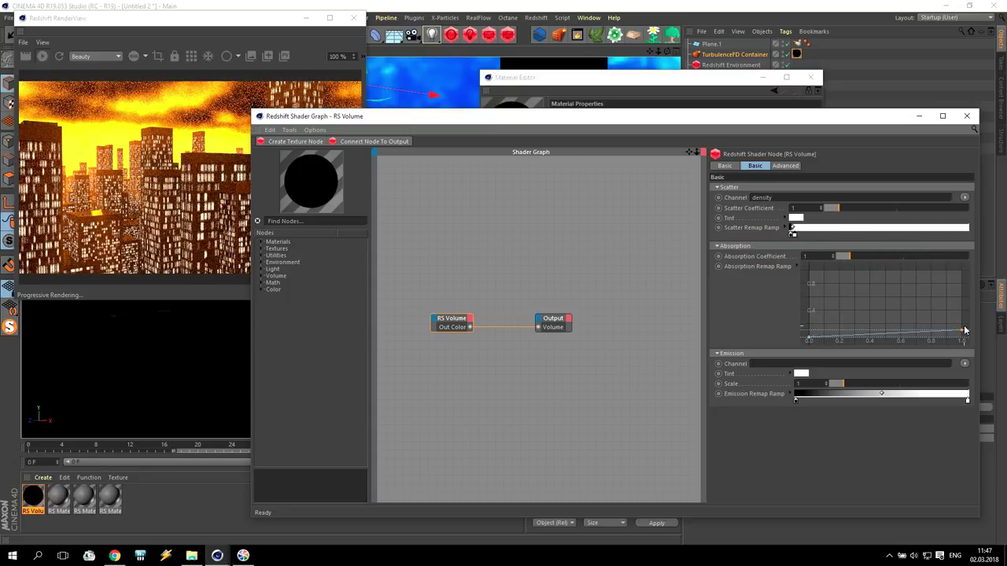
left_click(963, 331)
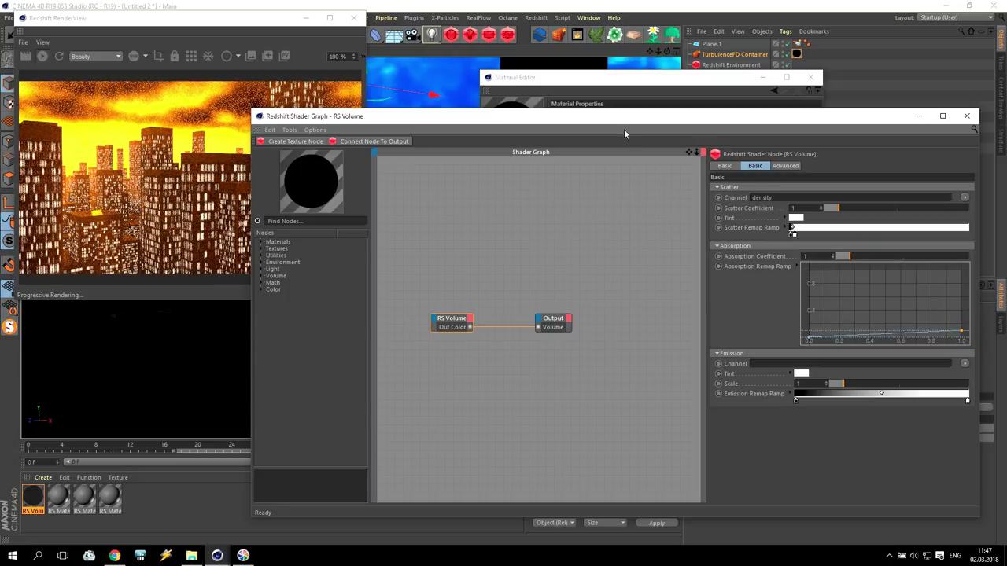
left_click(966, 116)
left_click_drag(661, 85, 675, 122)
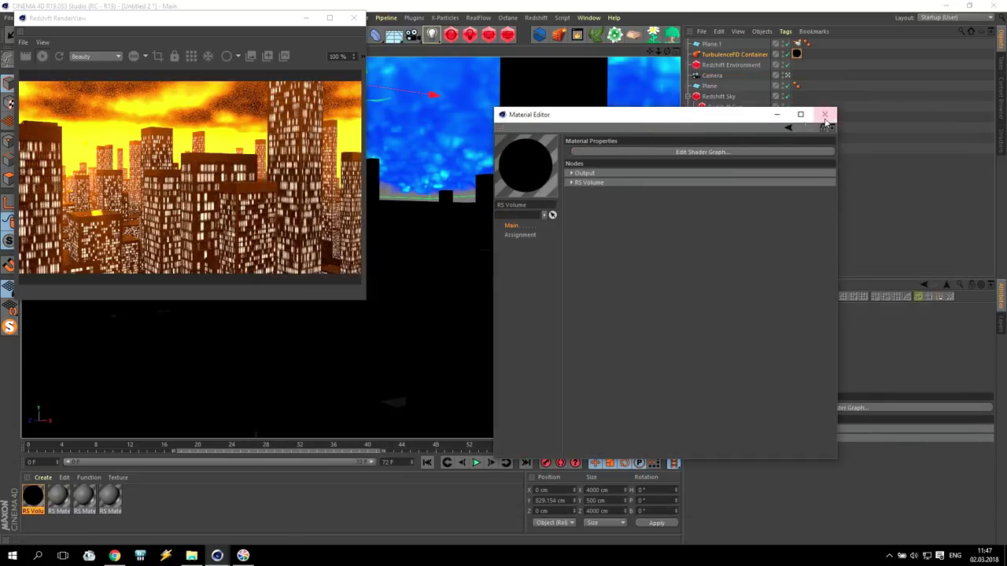
left_click(824, 115)
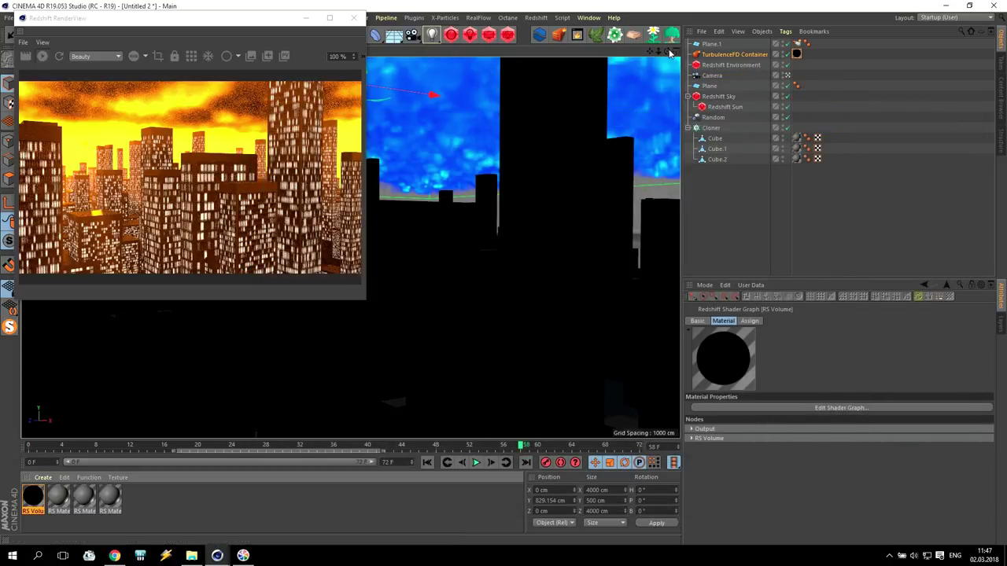
- Reframe the scene camera to a wider, more distant view showing more buildings beneath the smoke layer
left_click_drag(667, 50, 653, 106)
left_click_drag(658, 50, 487, 50)
left_click_drag(649, 52, 657, 275)
left_click_drag(653, 79, 661, 55)
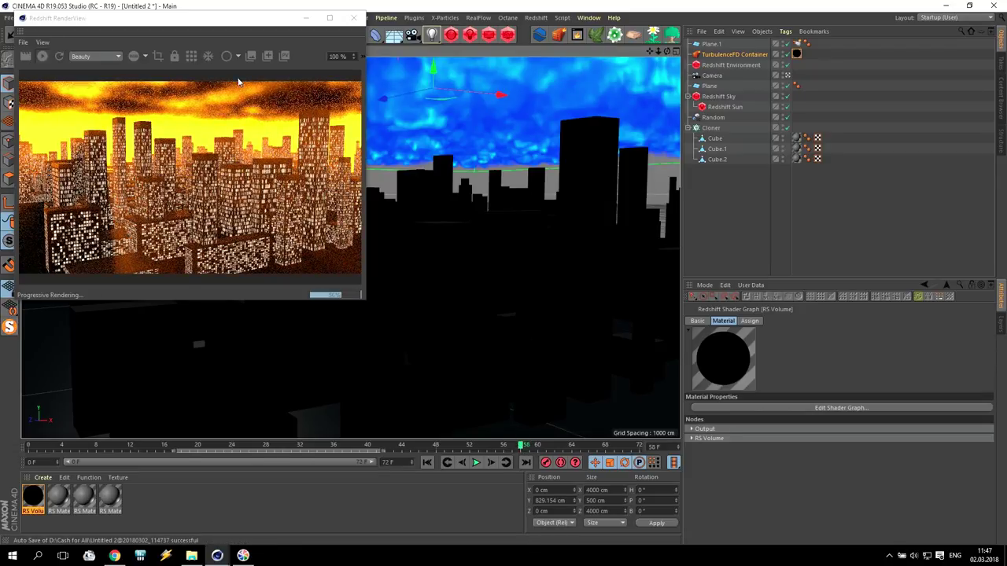
- Inspect the simulation cache folder D:\TFDCache\Cache 001 in File Explorer and locate the BCF file for frame 58
left_click(735, 54)
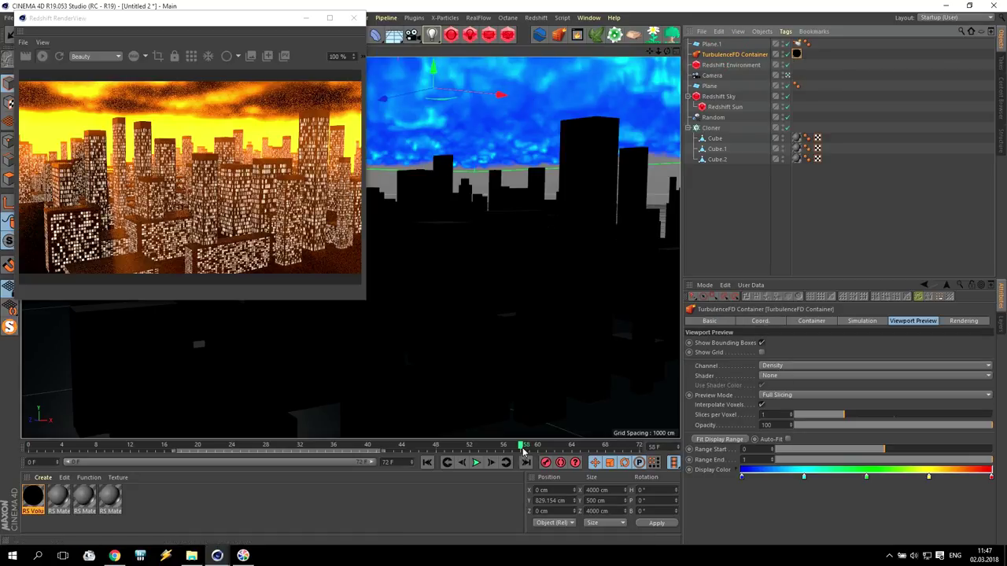
left_click(5, 553)
left_click(198, 313)
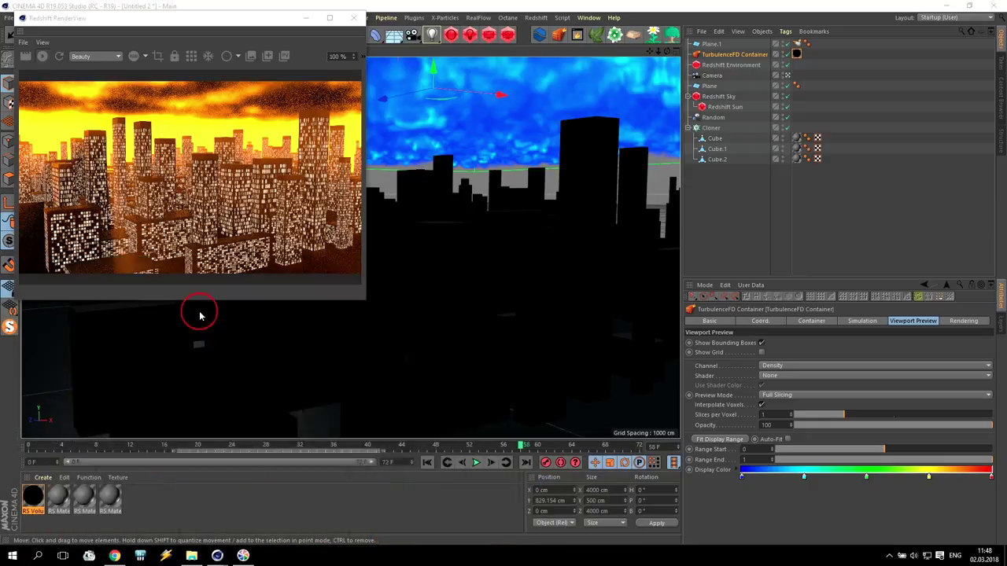
double_click(347, 258)
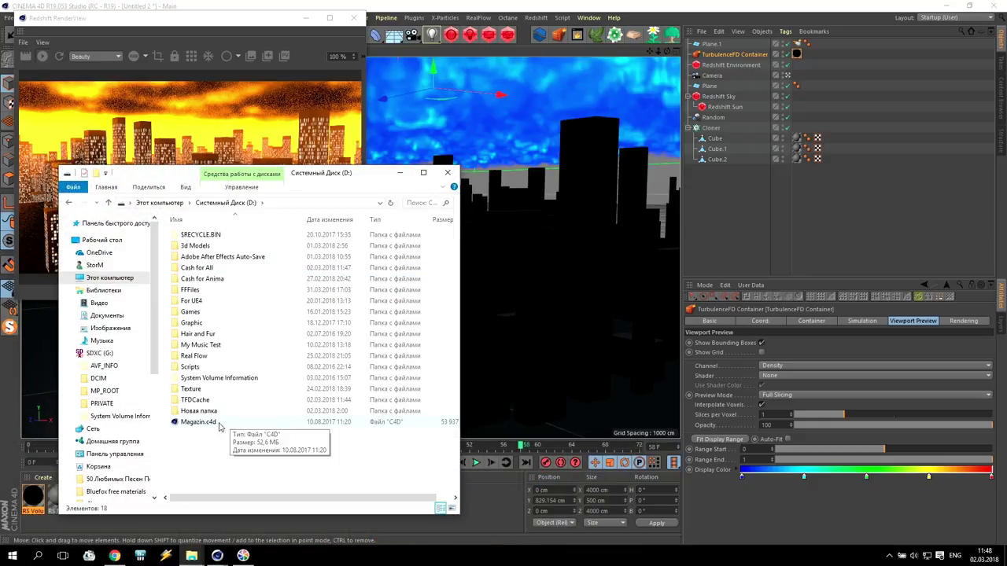
double_click(193, 401)
double_click(194, 235)
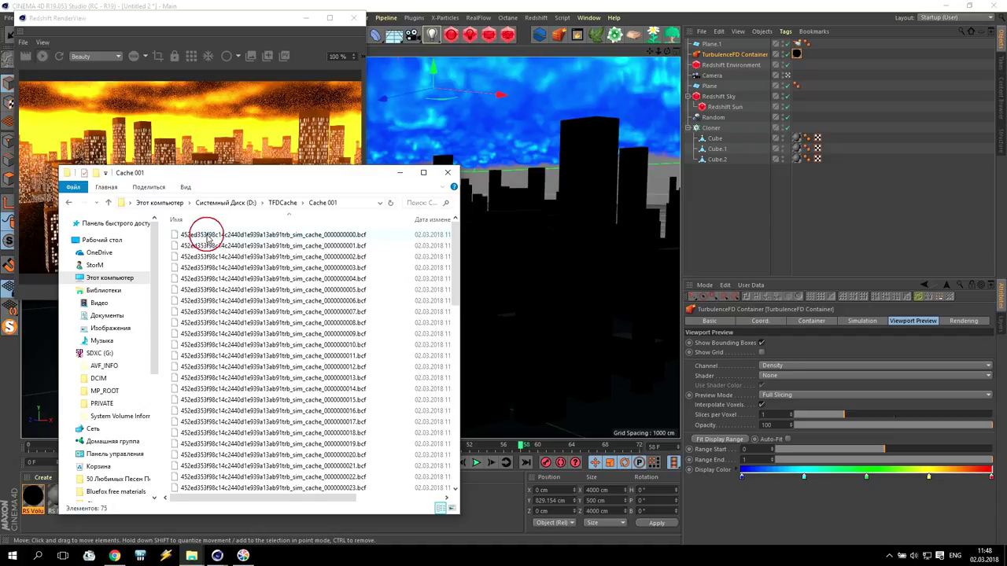
left_click_drag(455, 250, 460, 280)
left_click(322, 463)
left_click_drag(455, 338, 463, 405)
left_click(363, 419)
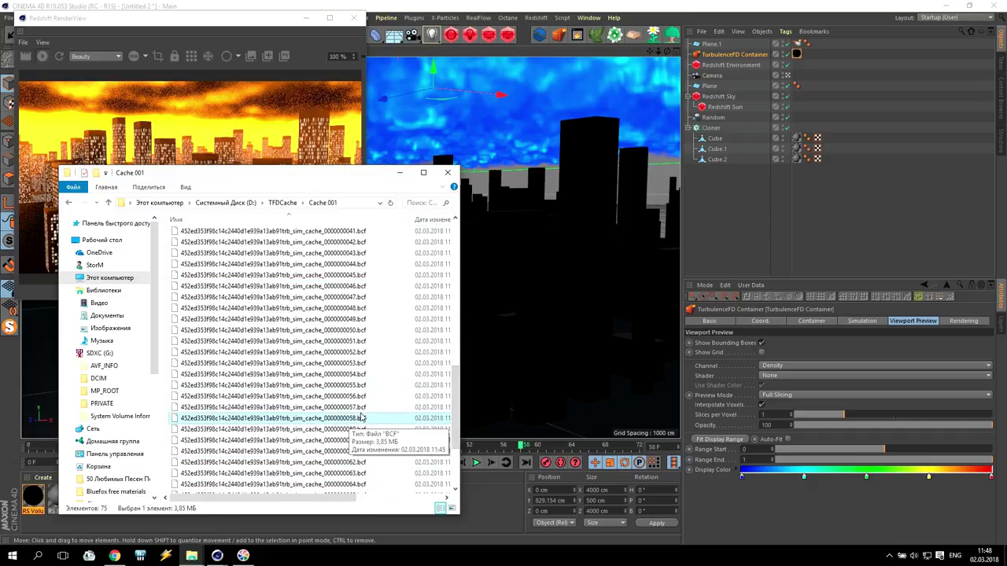
left_click(447, 172)
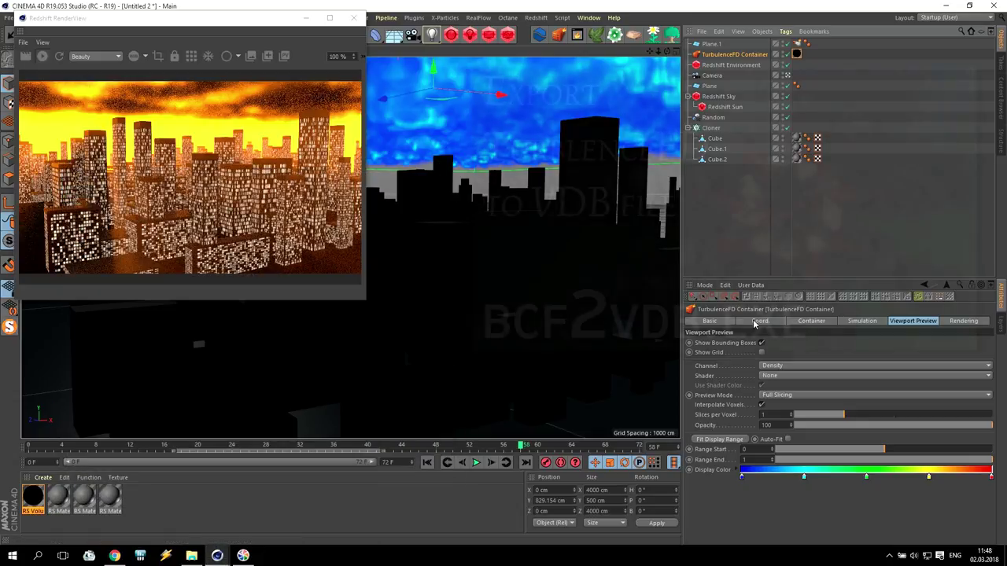
- Go through the Cache001 folder to the Cinema 4D R19 program folder and open a command window for the BCF-to-VDB conversion
left_click(810, 321)
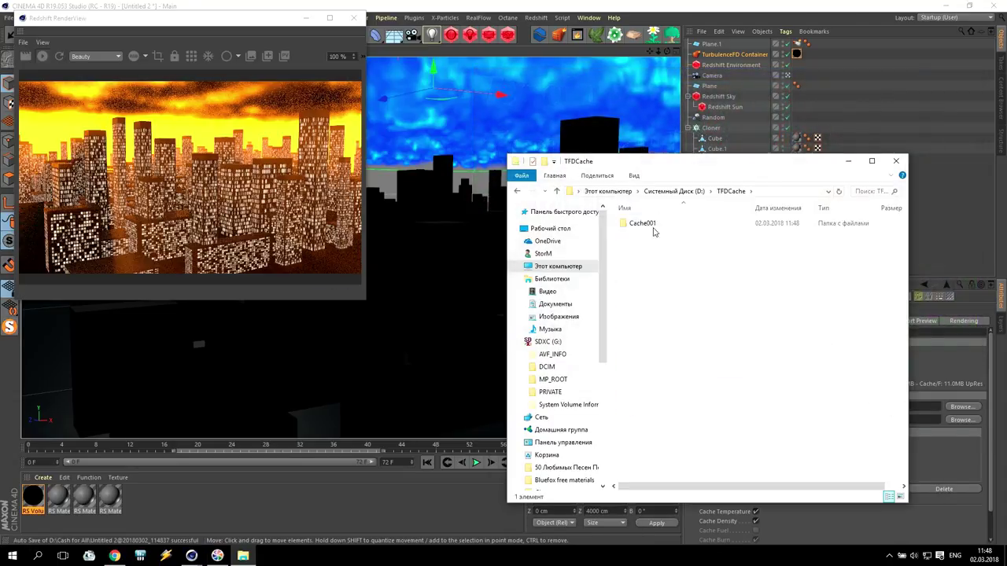
double_click(653, 233)
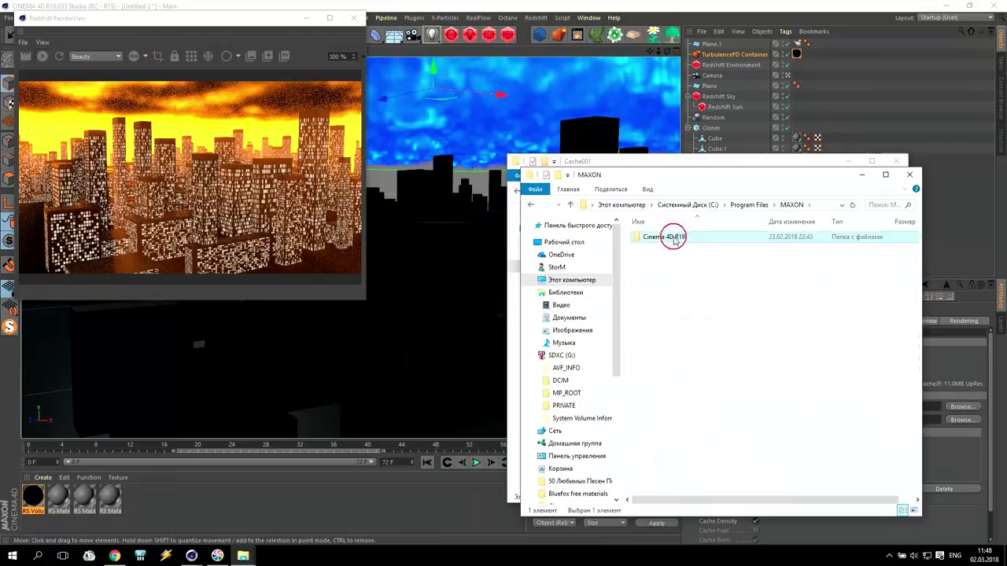
right_click(683, 391, "shift")
left_click(723, 483)
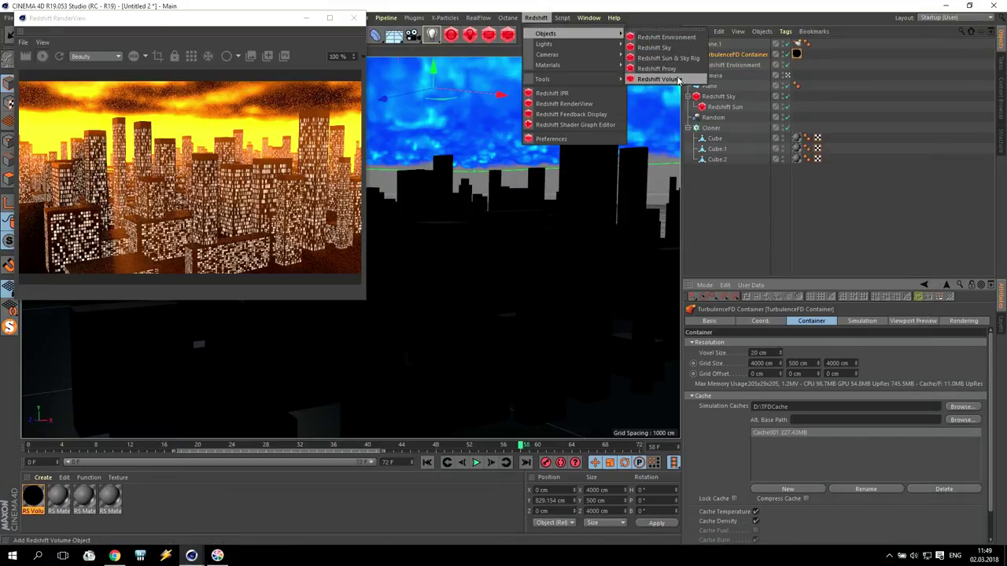
- Add a Redshift Volume object and load trb_sim_cache_00058.vdb from D:\TFDCache\Cache001 as its volume file
left_click(678, 80)
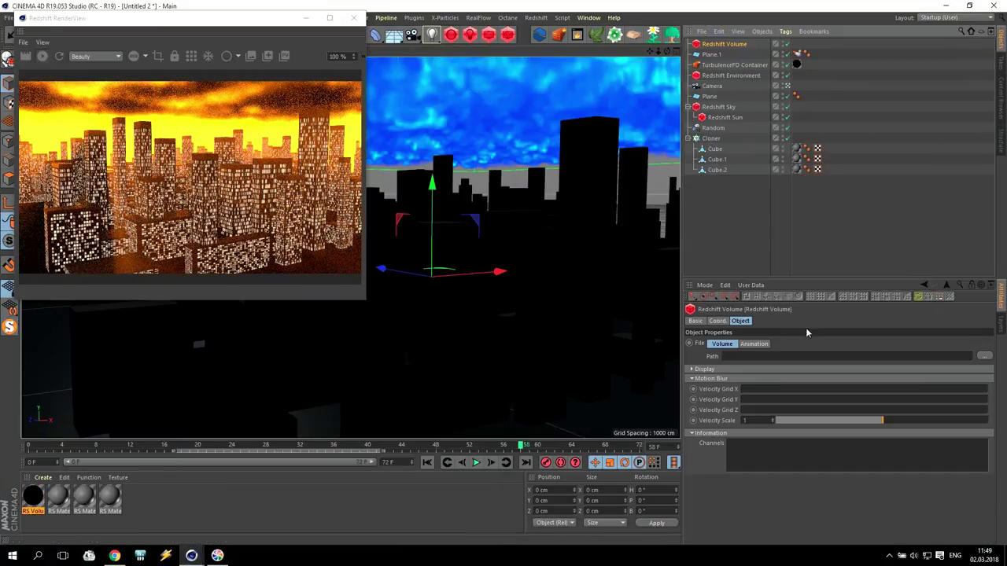
left_click(984, 358)
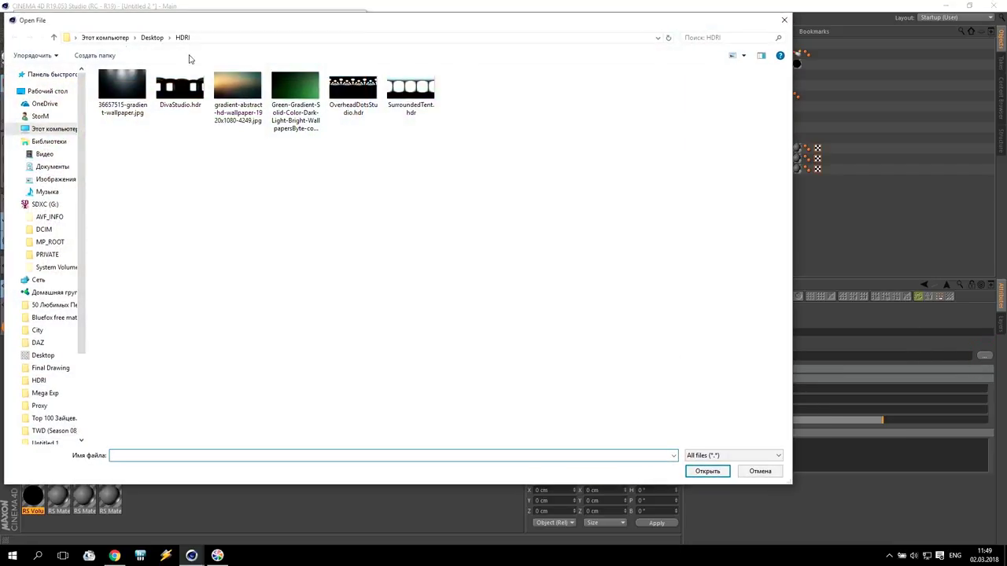
left_click(44, 93)
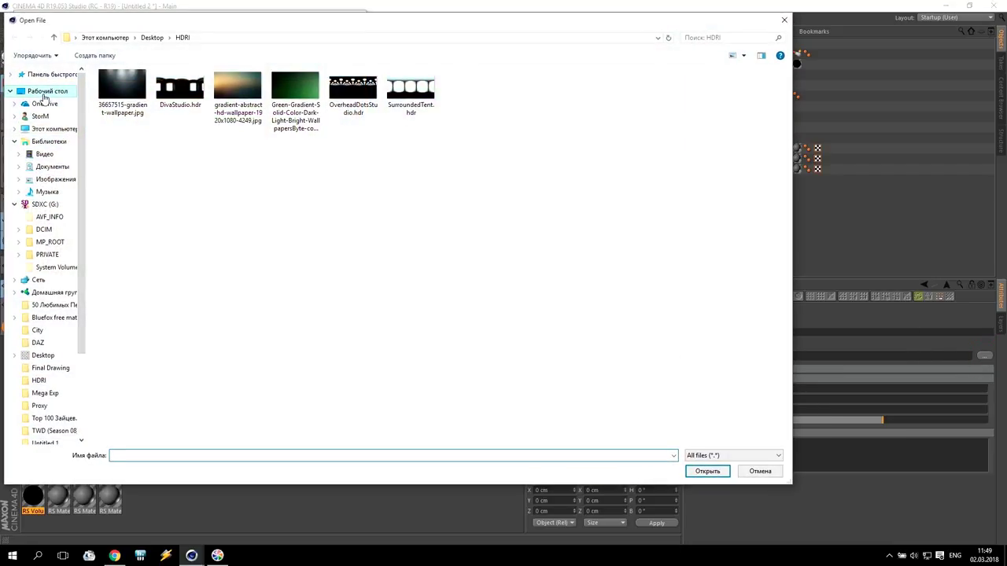
left_click(54, 128)
left_click(269, 170)
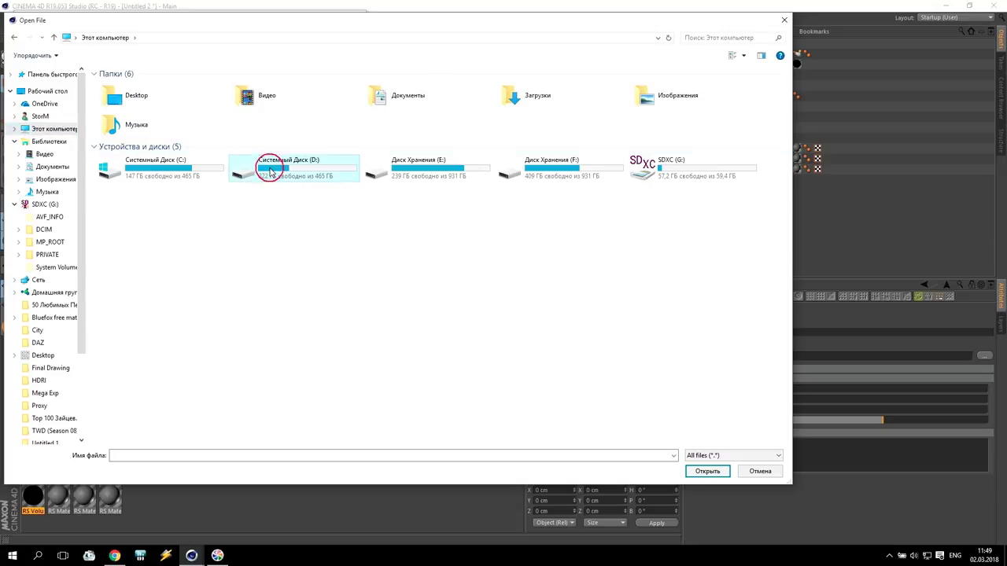
double_click(270, 171)
double_click(122, 257)
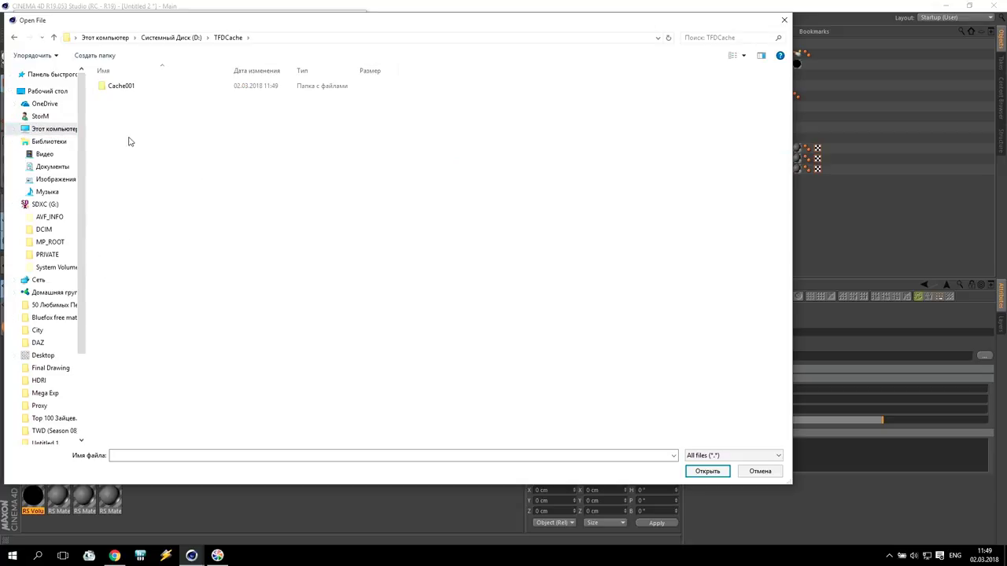
double_click(122, 86)
left_click(154, 122)
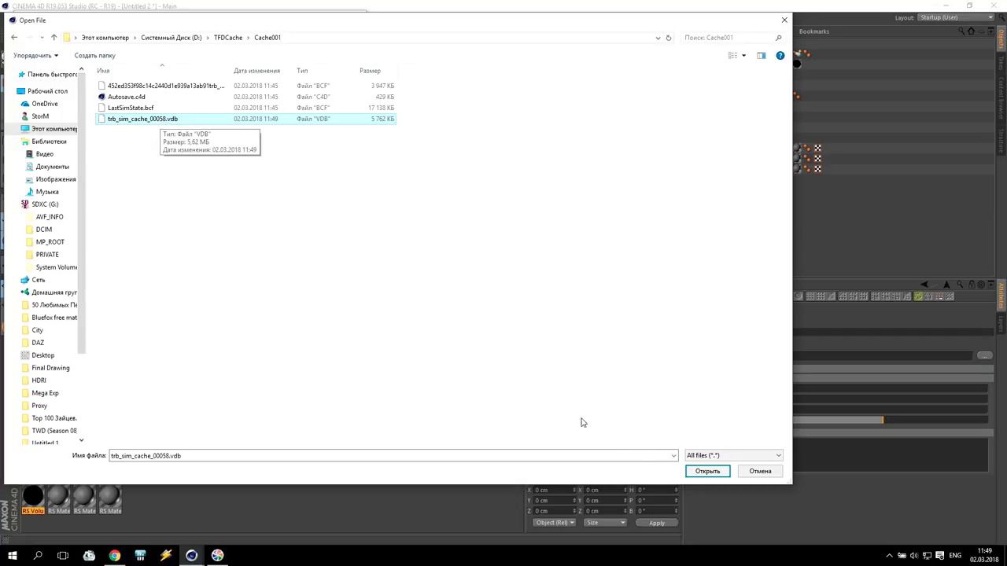
left_click(696, 472)
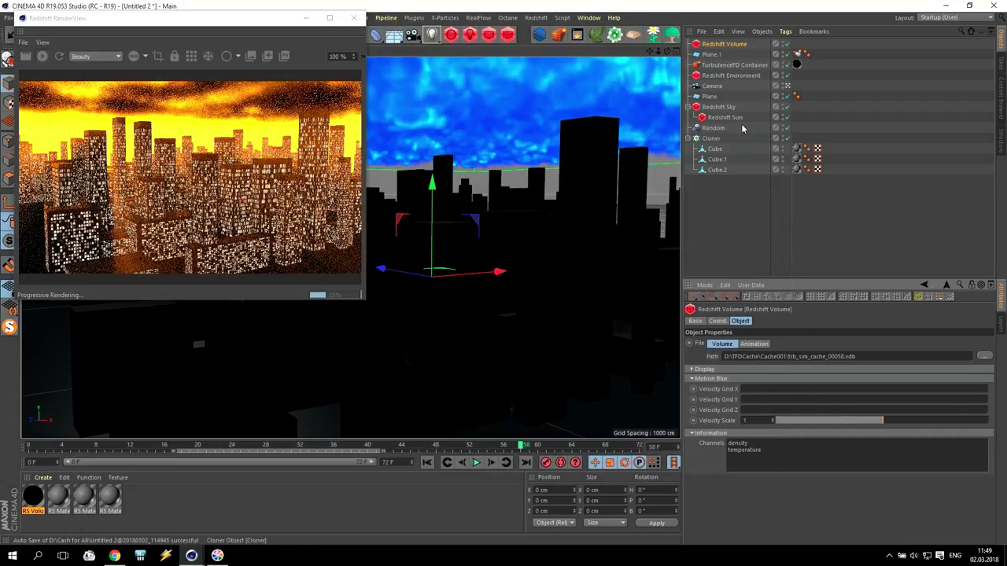
- Delete the TurbulenceFD Container and its emitter plane Plane.1 from the scene
left_click(729, 66)
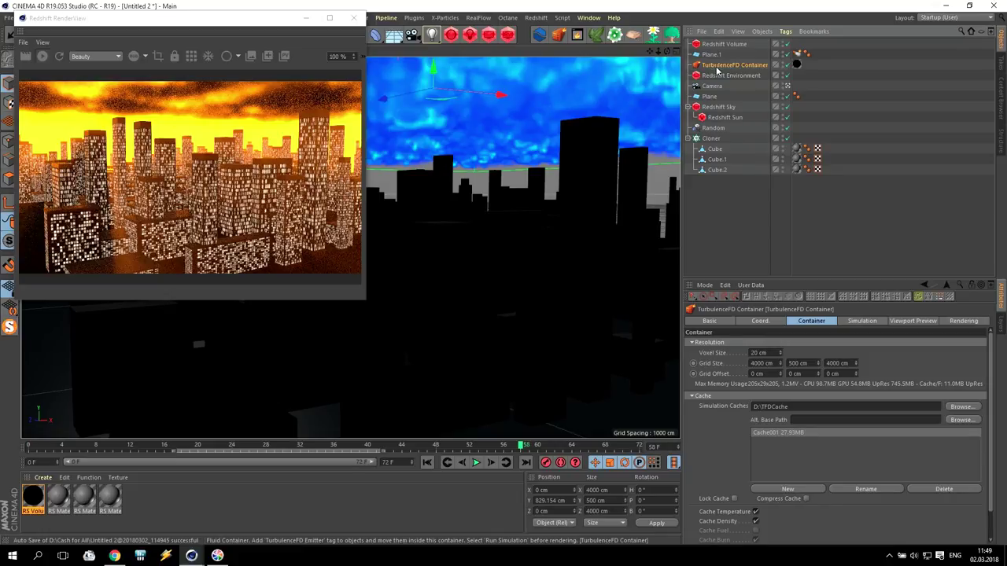
key("Delete")
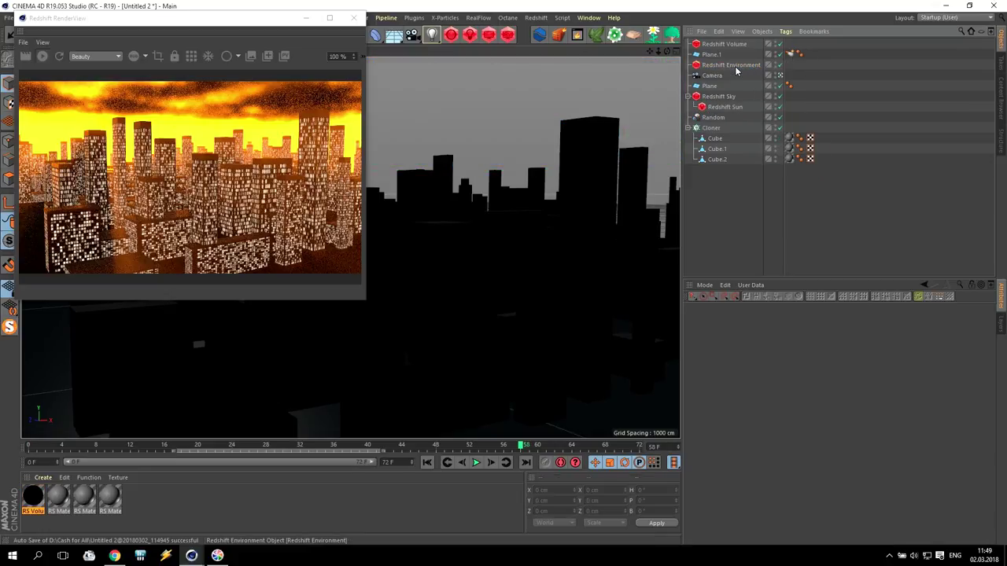
left_click(714, 56)
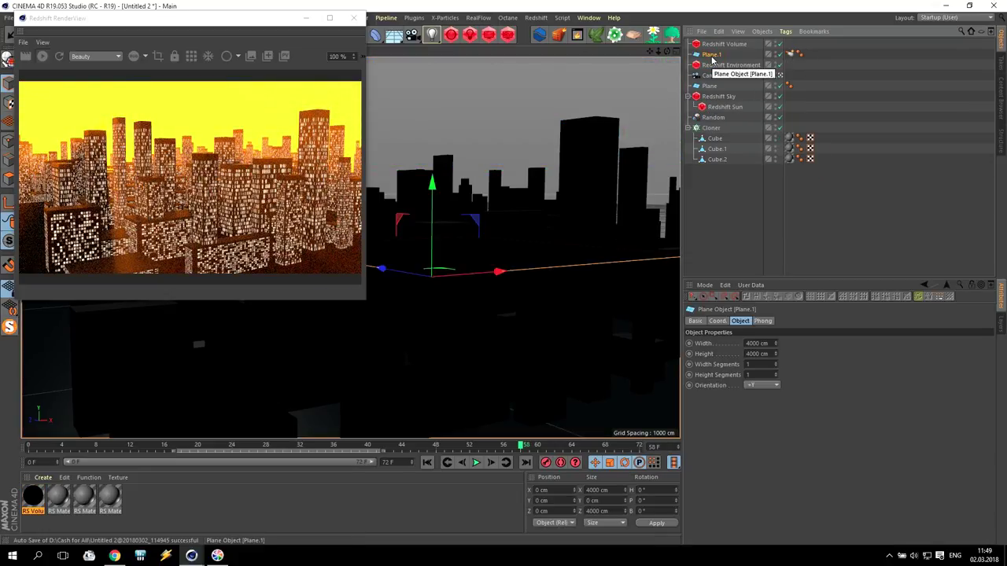
key("Delete")
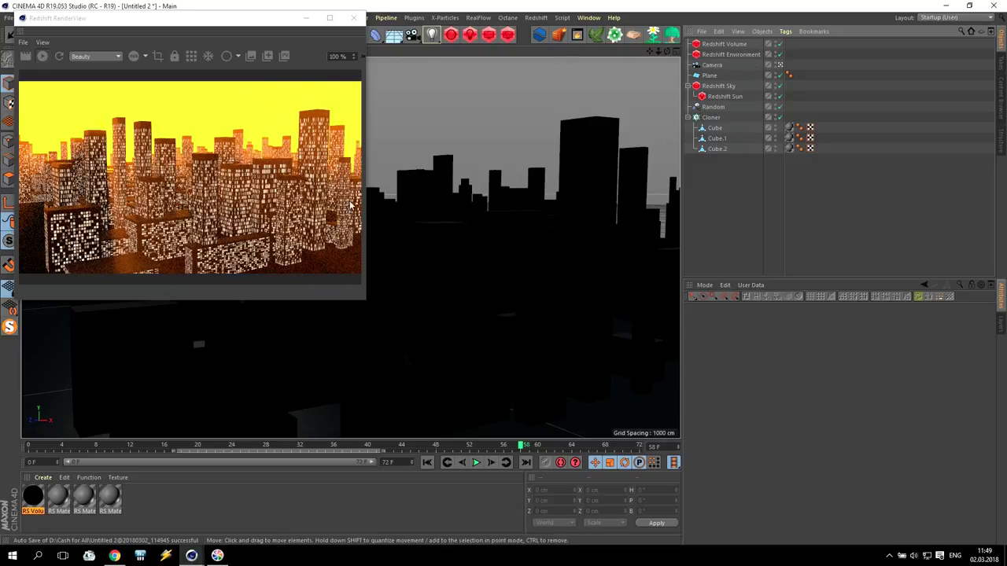
- Apply the RS Volume material to the Redshift Volume object and set its scale to 100 on all three axes
left_click_drag(34, 498, 742, 45)
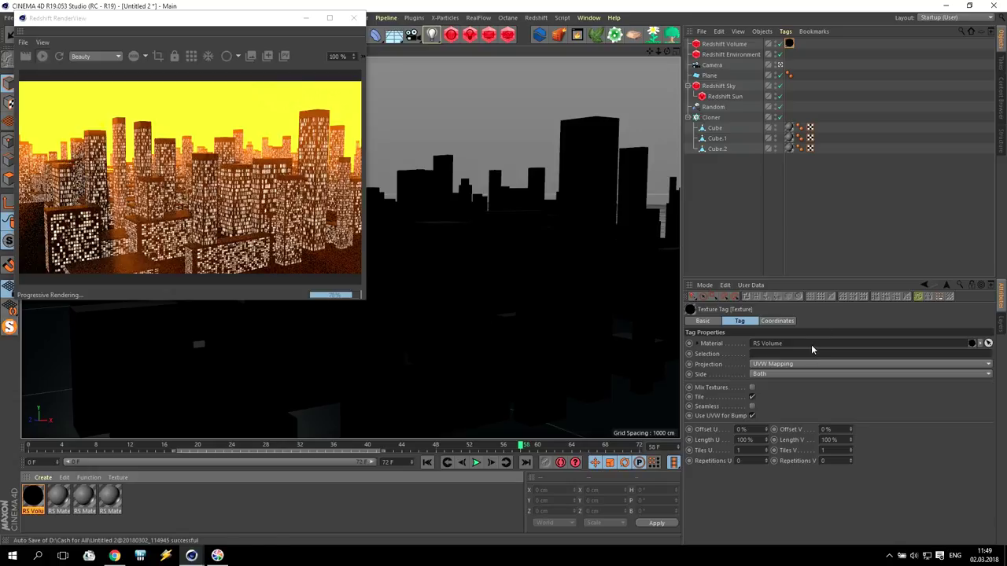
left_click(726, 44)
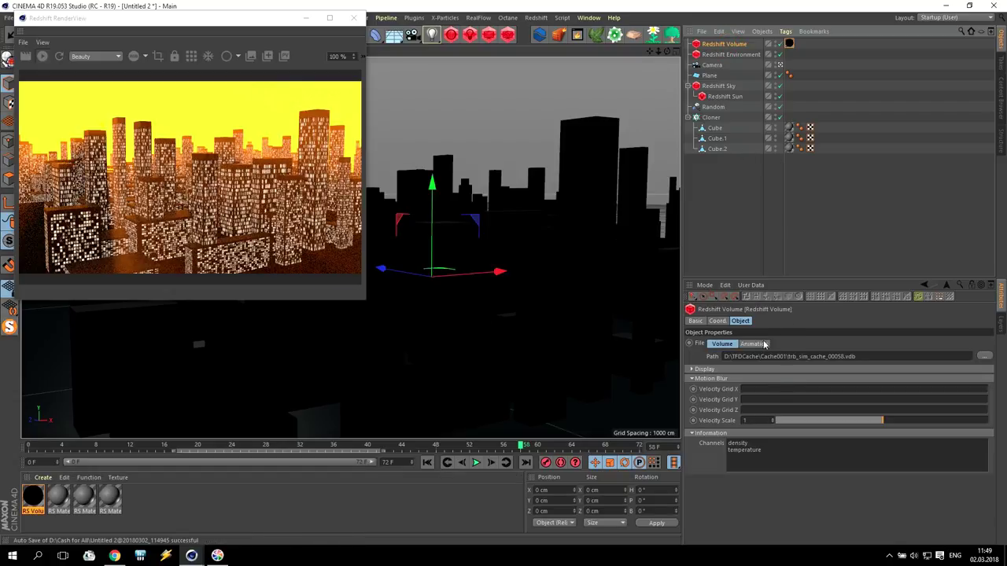
left_click(717, 321)
left_click(794, 354)
type("00")
left_click(793, 364)
type("00")
key("Return")
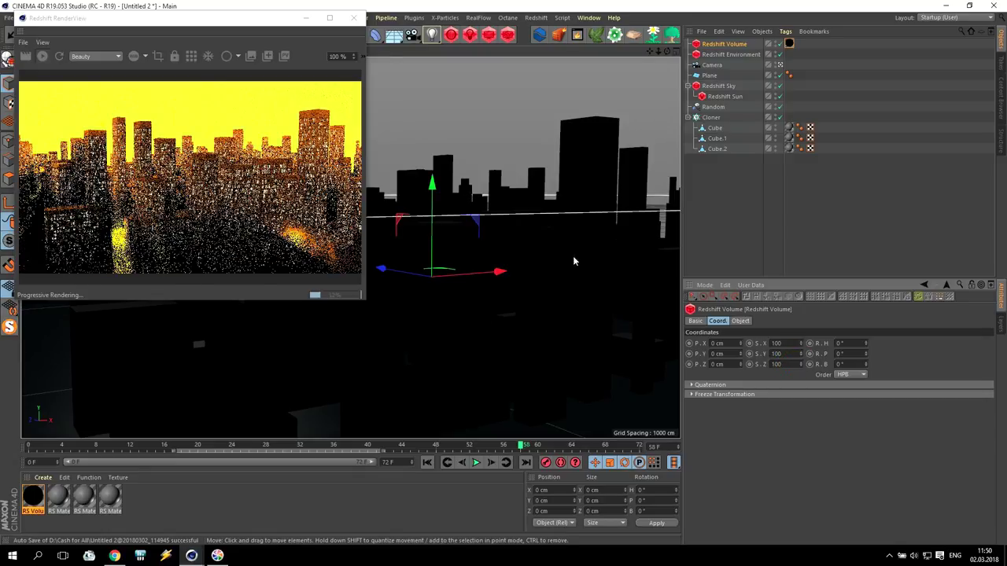
- Raise the Redshift Volume vertically above the skyline as a cloud layer, then deselect it
mouse_move(438, 210)
left_mouse_down()
mouse_move(439, 24)
mouse_move(432, 210)
left_mouse_up()
left_click(515, 149)
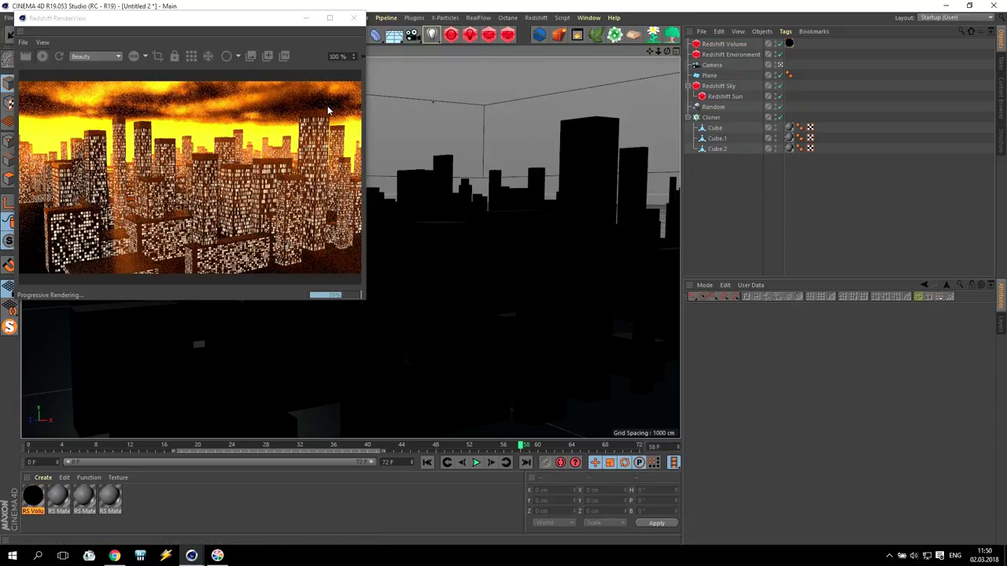
- Review the shader graph of RS Material.2 with its color layers and RS Material node, then close the graph and the Material Editor
double_click(109, 497)
left_click_drag(309, 76, 568, 74)
left_click(580, 106)
left_click_drag(344, 49, 578, 78)
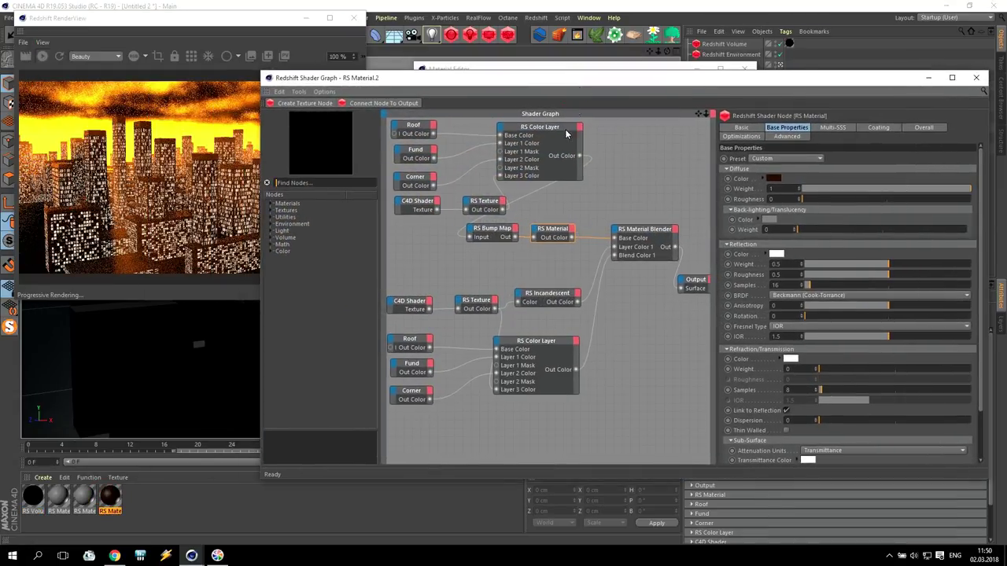
left_click(975, 78)
left_click(743, 69)
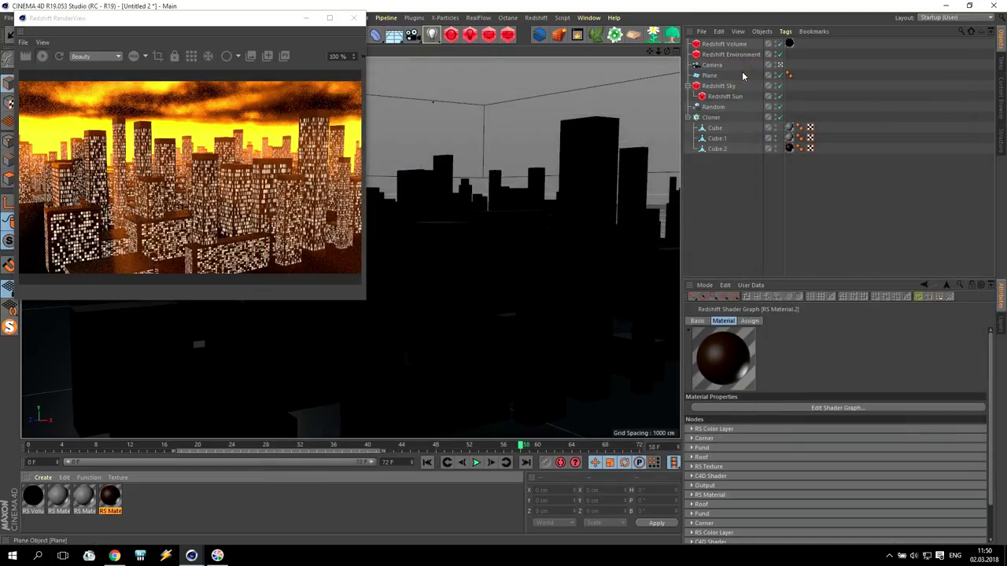